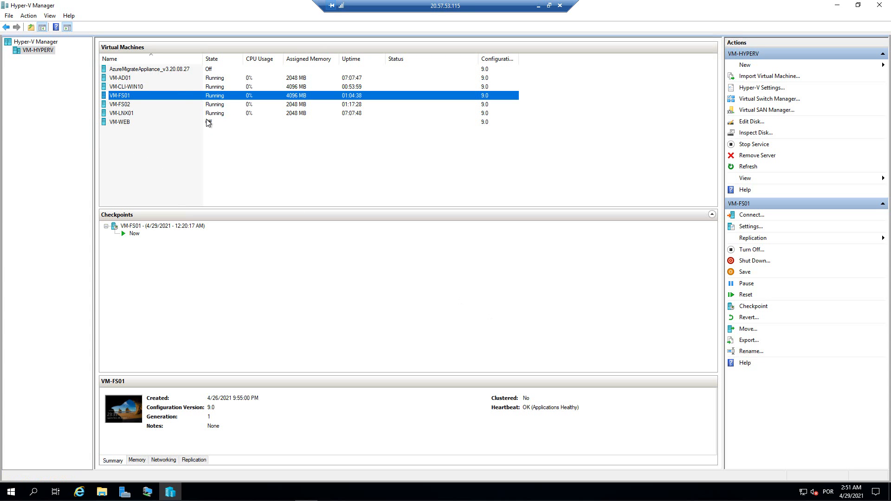
- Look over the VM-CLI-WIN10 and VM-AD01 details, then select VM-FS01 in Hyper-V Manager
left_click(124, 87)
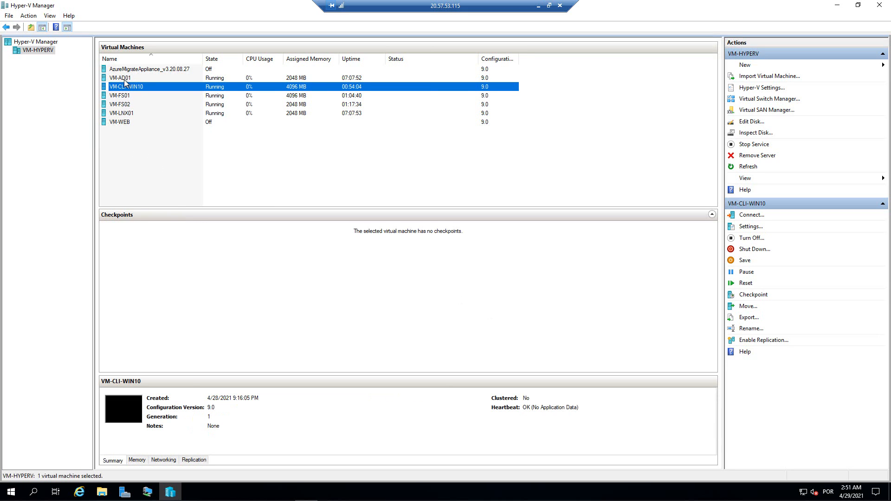
key("Up")
left_click(132, 86)
left_click(127, 97)
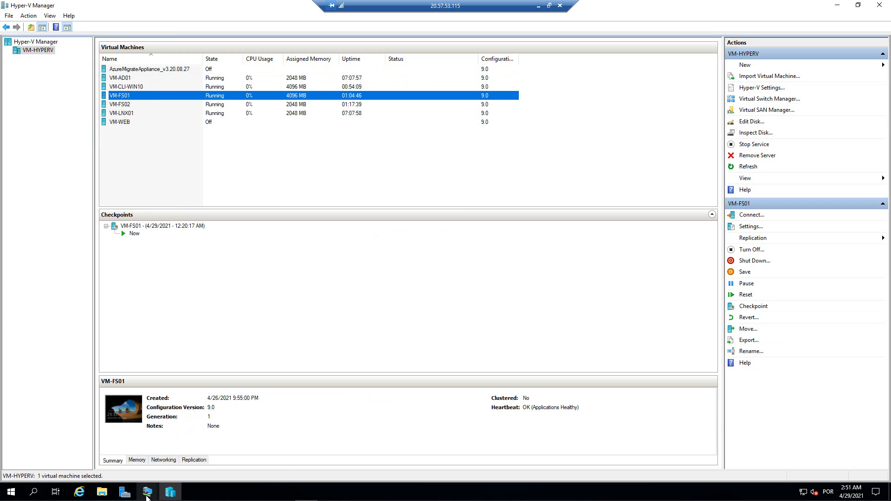
- Bring the VM-FS01 console forward and sign in as administrator, retrying after a rejected password
left_click(146, 491)
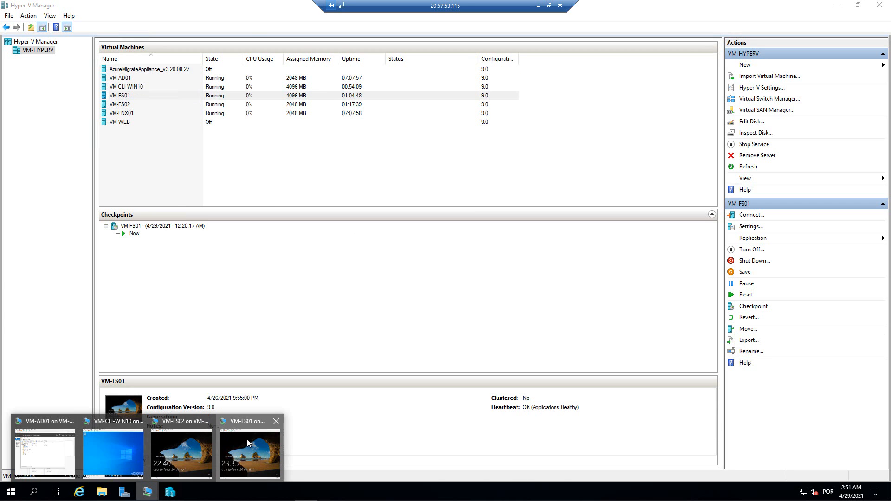
left_click(247, 439)
left_click(195, 31)
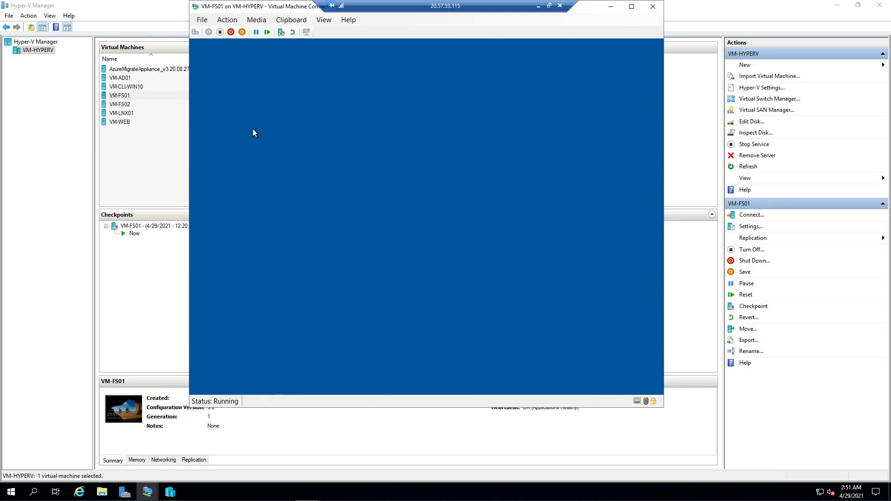
type("P")
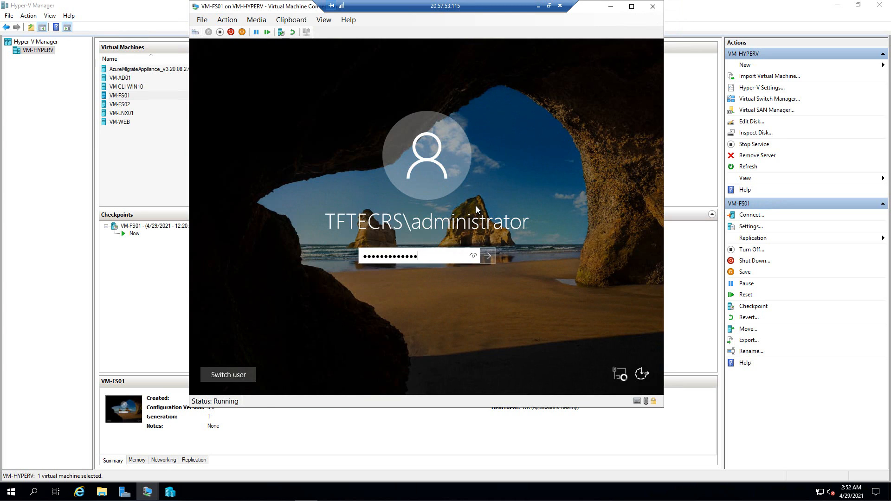
key("Return")
key("Return")
type("P")
key("Return")
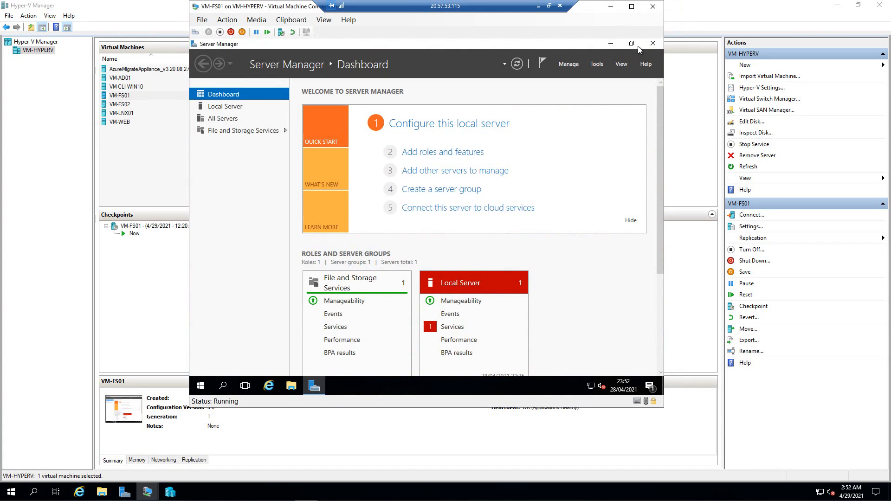
- Close Server Manager and open DATA (F:) > Dados in File Explorer
left_click(652, 43)
left_click(290, 387)
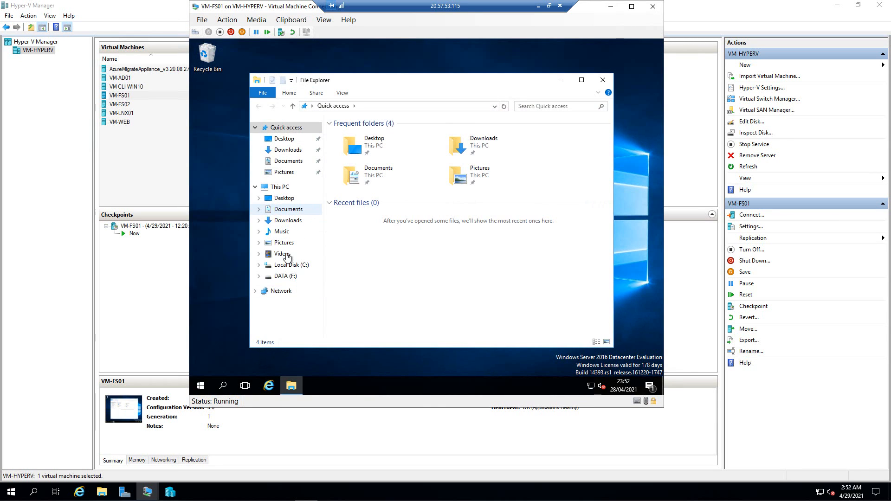
left_click(285, 276)
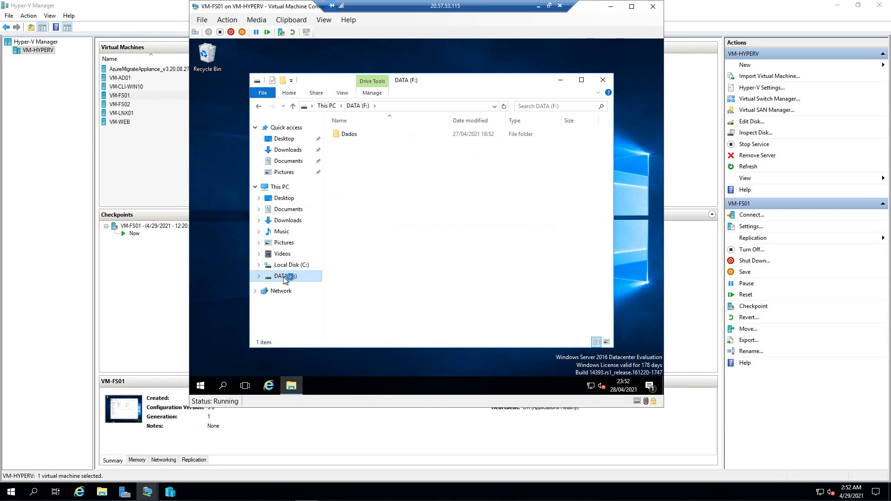
double_click(350, 135)
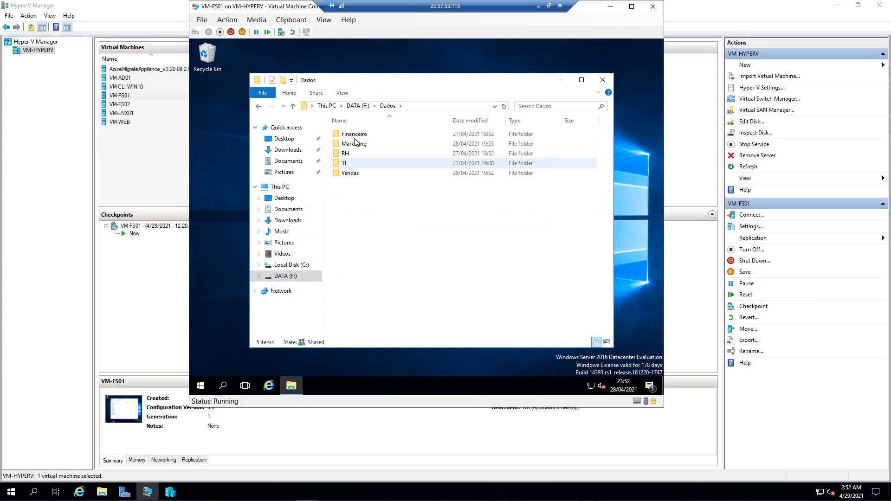
- Review the TI folder's security permissions for GR-TI-MOD, GR-TI-READ and GR-TI-FULL
right_click(340, 165)
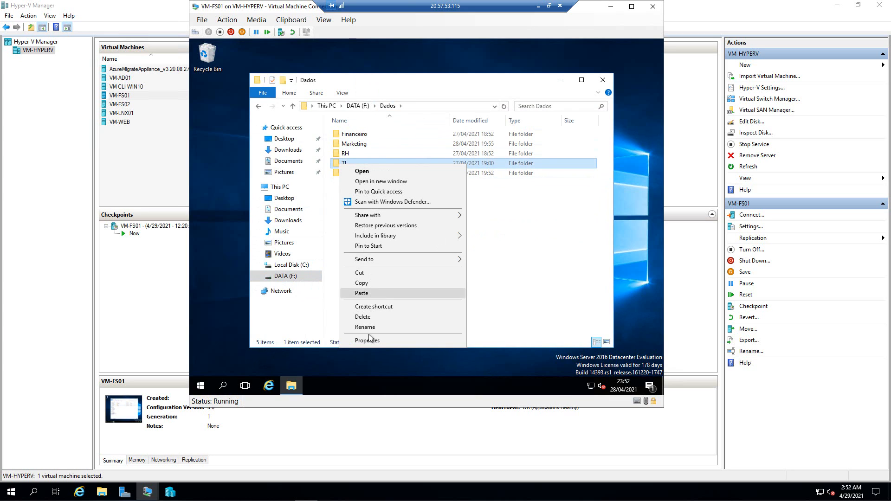
left_click(368, 340)
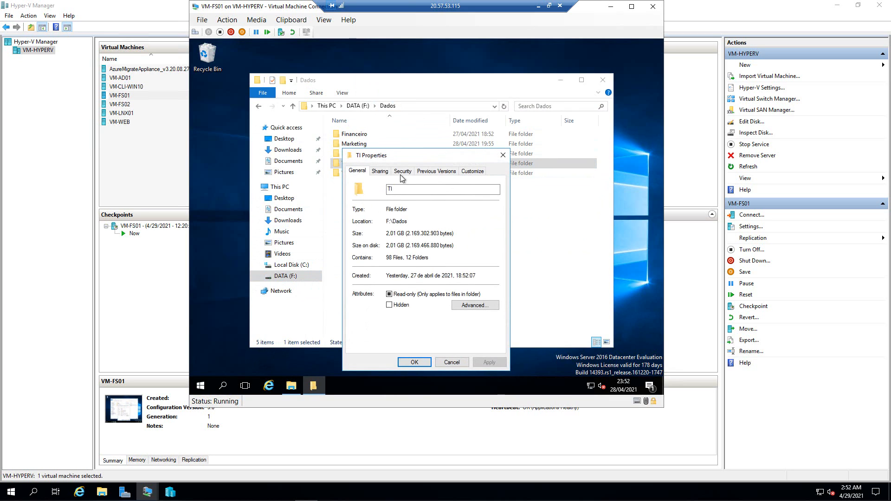
left_click(401, 171)
left_click(497, 228)
left_click(497, 228)
left_click(497, 228)
left_click(497, 227)
left_click(425, 223)
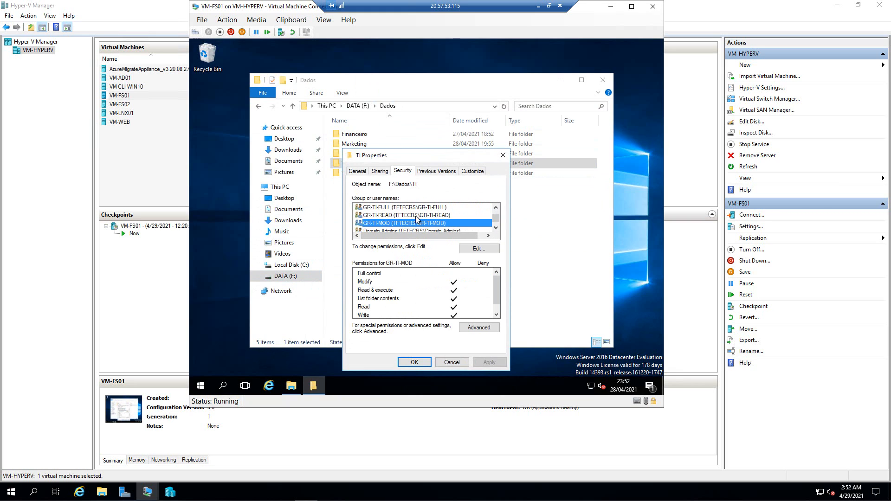
left_click(417, 216)
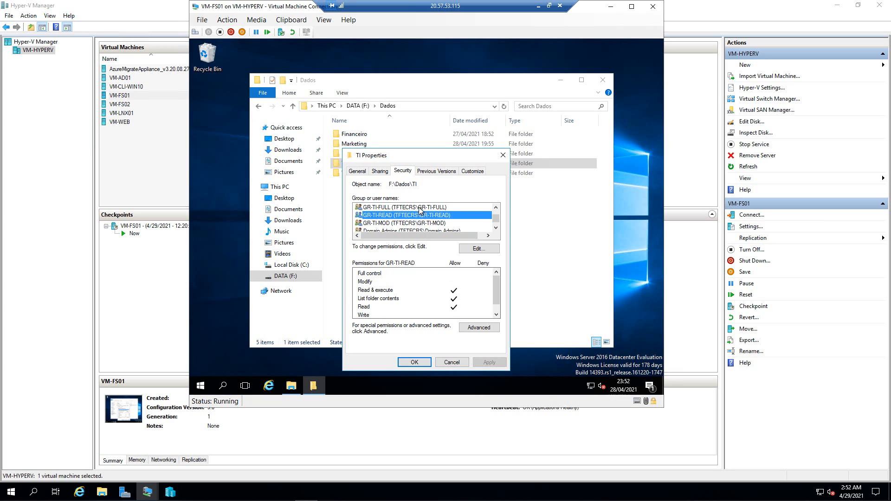
left_click(440, 207)
left_click(502, 155)
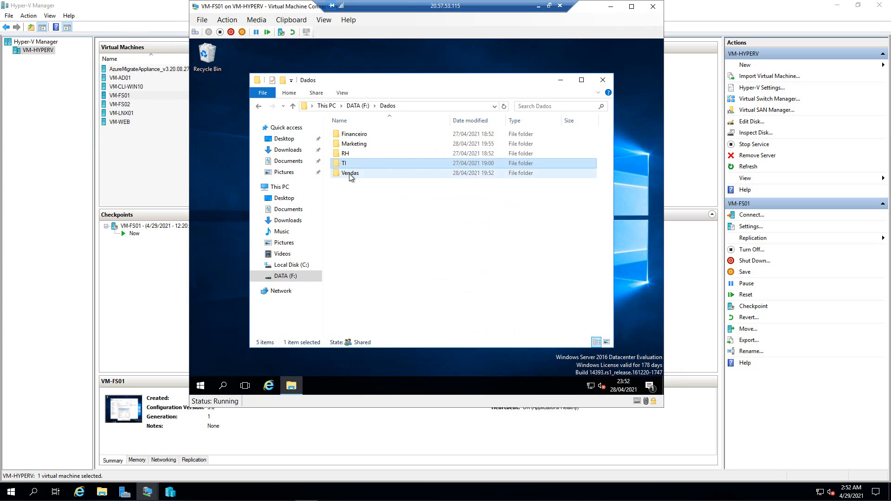
- Review the Vendas folder's security permissions for GR-VEN-READ and GR-VEN-MOD
left_click(349, 173)
right_click(348, 174)
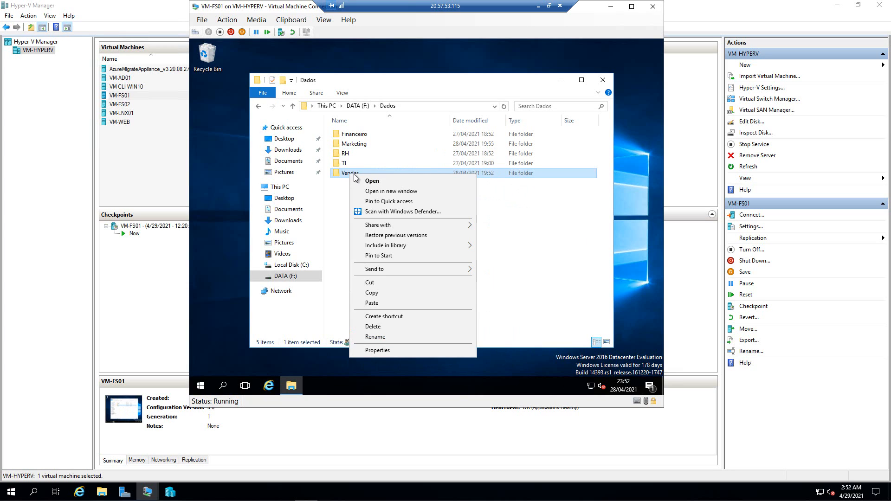
left_click(377, 350)
left_click(412, 170)
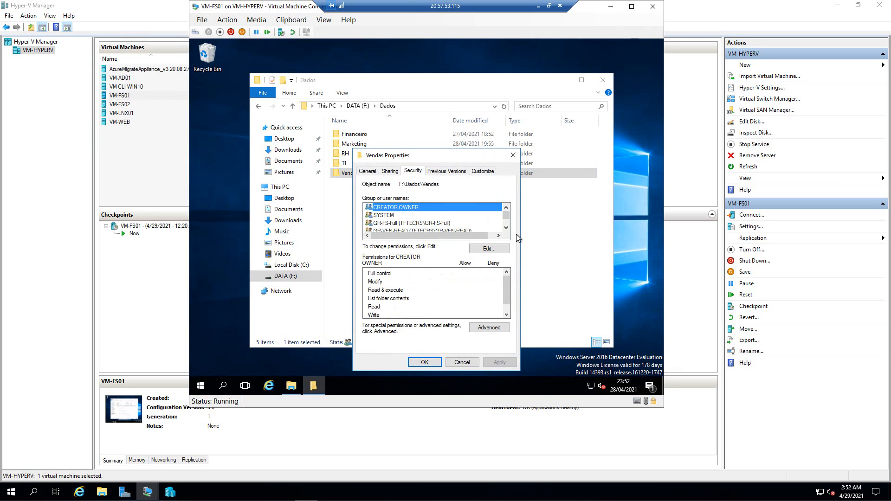
scroll(402, 230, "down", 1)
left_click(401, 229)
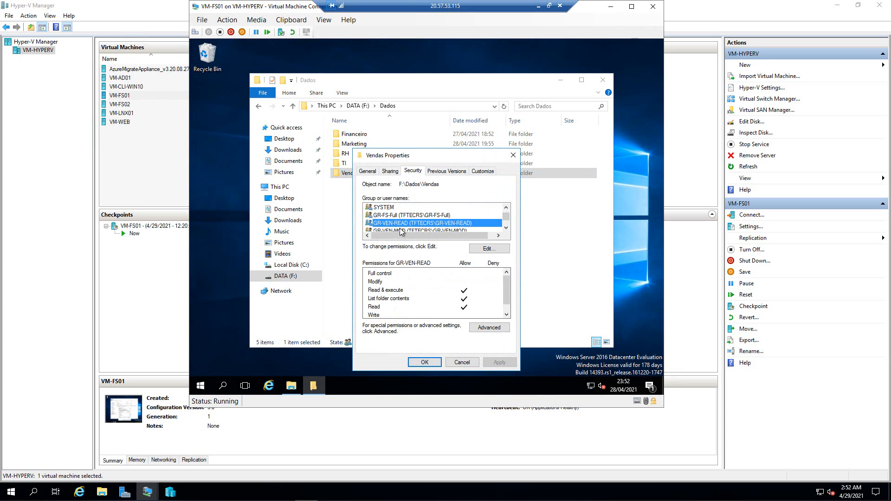
left_click(506, 227)
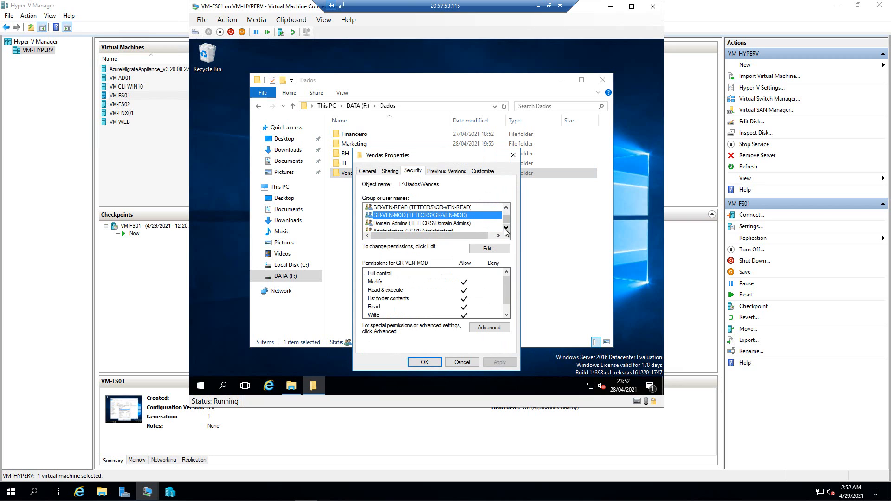
left_click(506, 229)
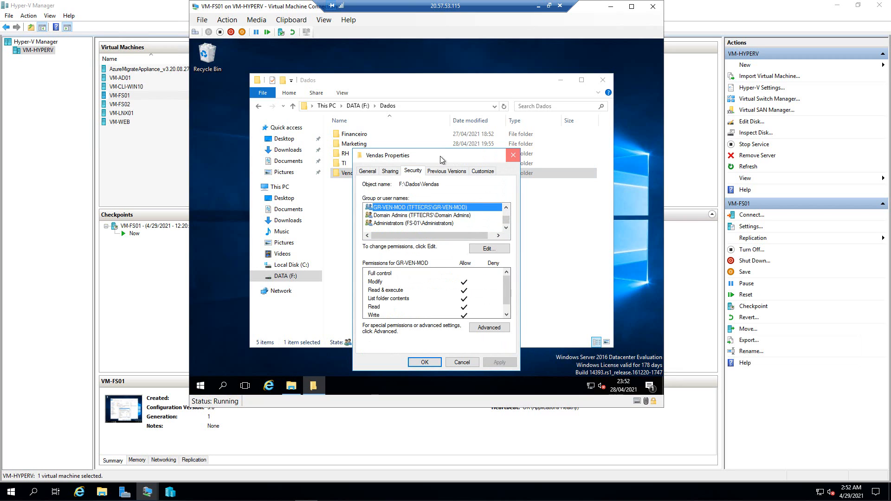
left_click(513, 155)
- Check the Financeiro folder's GR-FIN-MOD permissions, then return to This PC
left_click(360, 137)
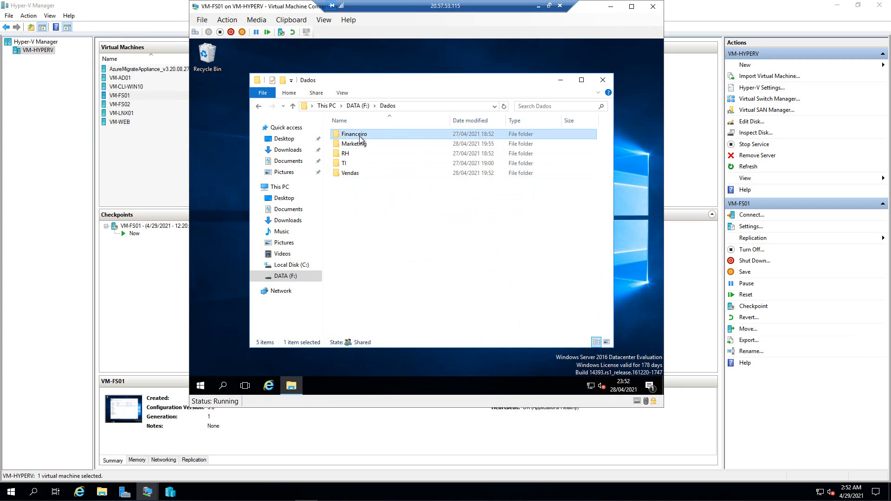
right_click(360, 138)
left_click(393, 312)
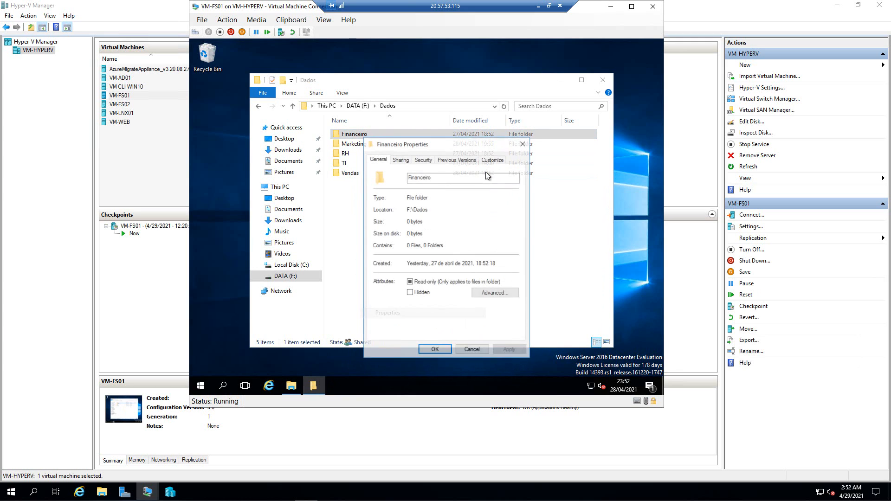
left_click(423, 160)
left_click(515, 216)
left_click(515, 216)
left_click(515, 216)
left_click(419, 210)
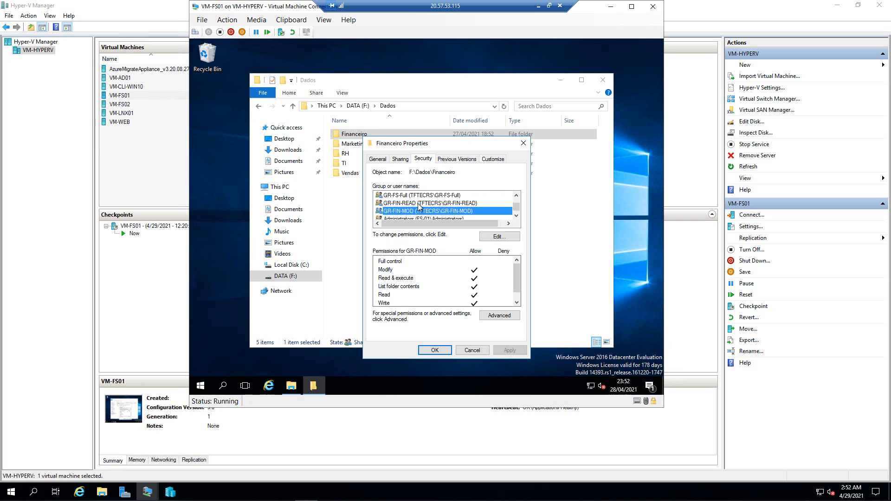
left_click(523, 143)
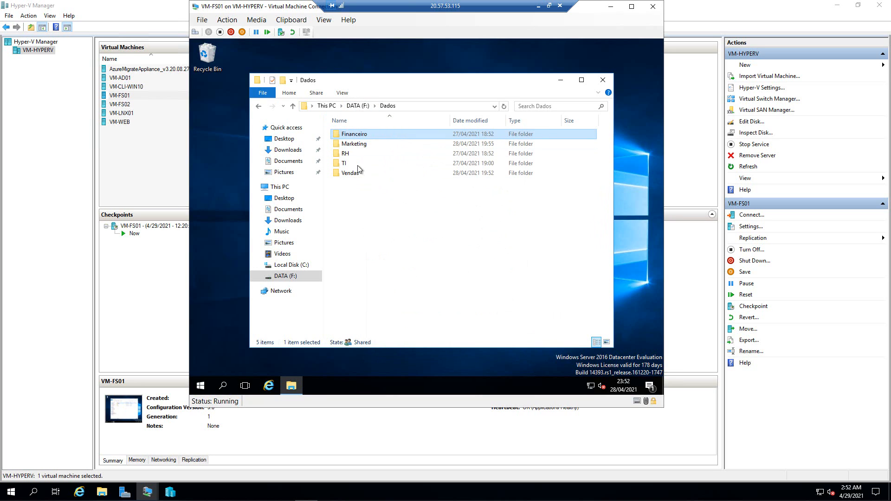
left_click(326, 106)
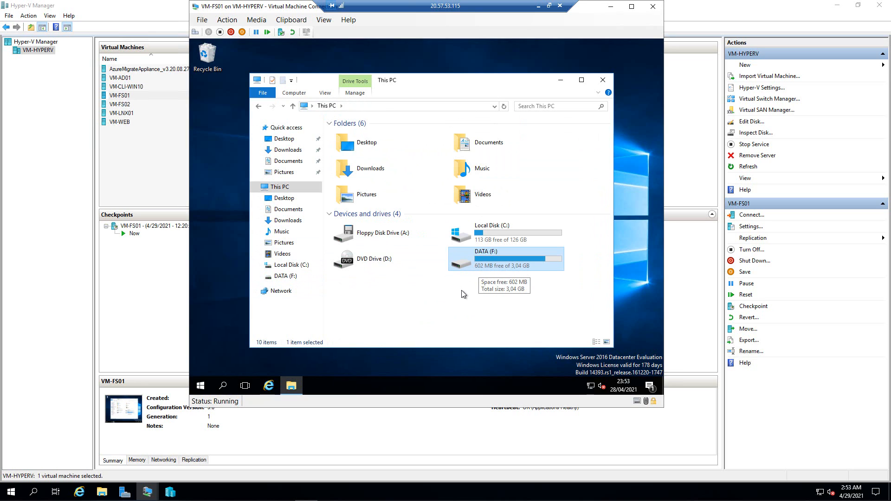
double_click(463, 264)
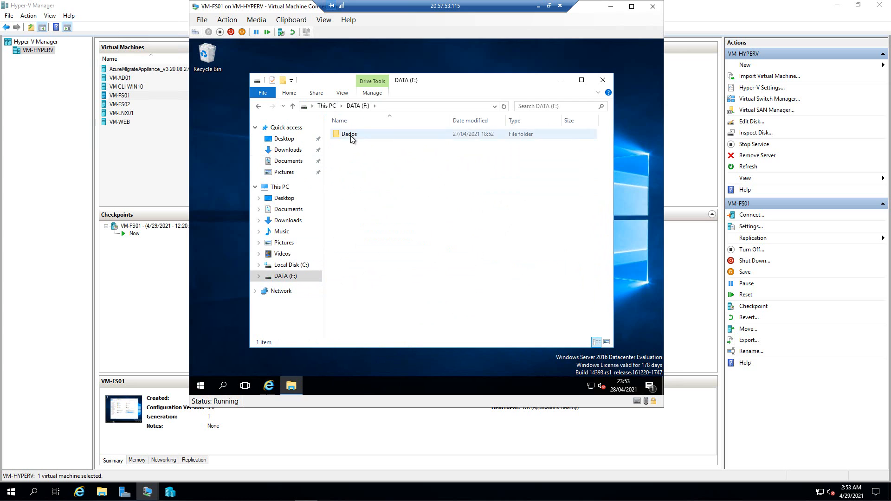
double_click(350, 135)
double_click(350, 166)
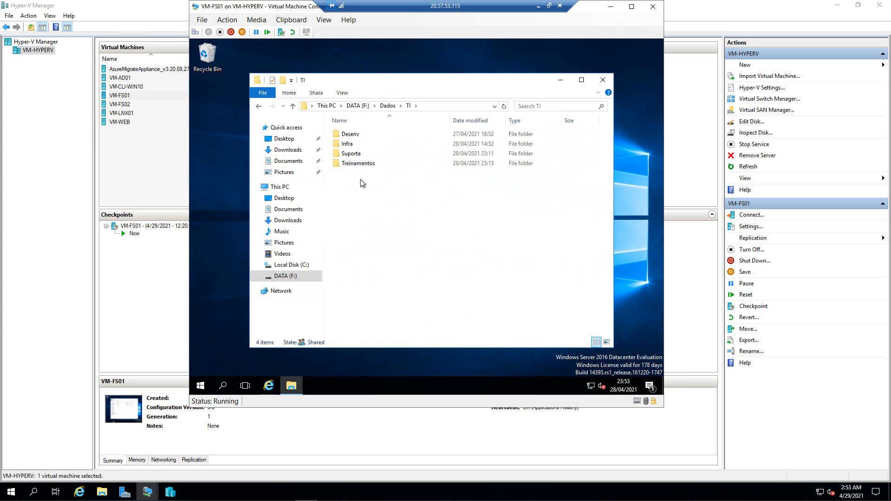
double_click(358, 163)
double_click(365, 156)
left_click(259, 106)
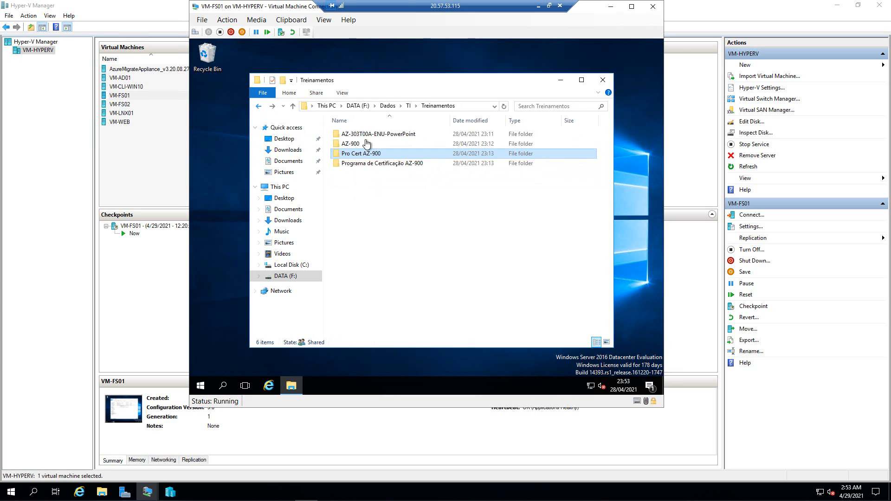
double_click(354, 134)
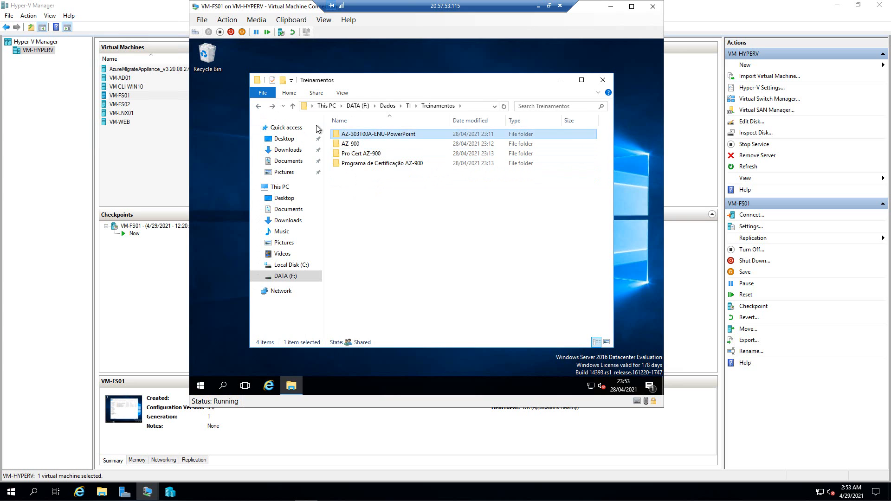
left_click(260, 106)
left_click(260, 106)
left_click(260, 106)
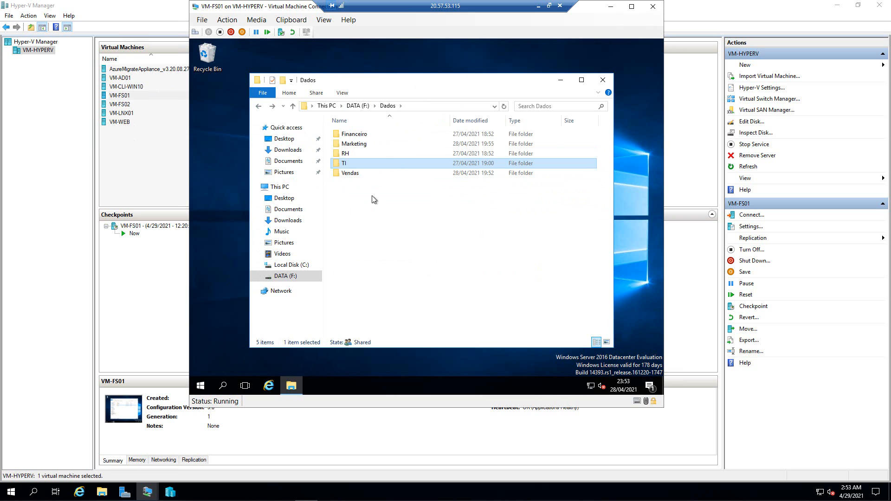
left_click(148, 491)
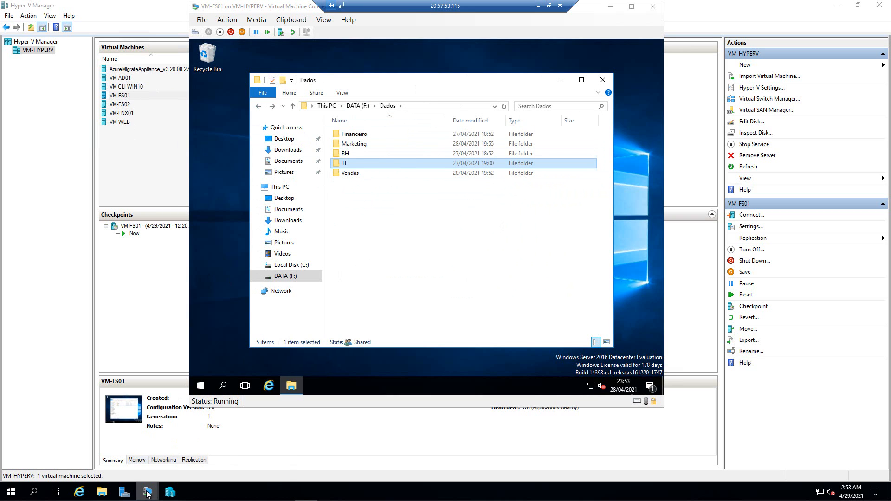
left_click(107, 444)
- Enter the account password at the VM-CLI-WIN10 lock screen and launch File Explorer
left_click(326, 199)
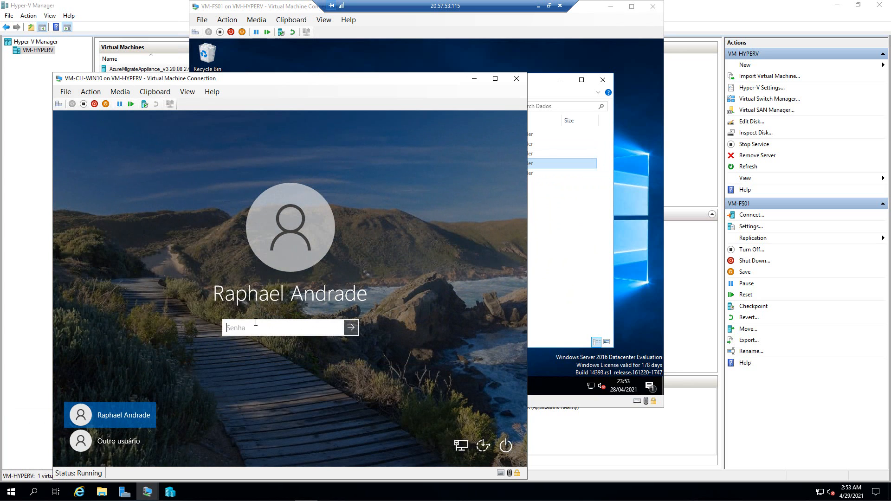
type("•")
key("BackSpace")
key("BackSpace")
key("BackSpace")
key("BackSpace")
key("BackSpace")
type("••••••••••••••")
key("Return")
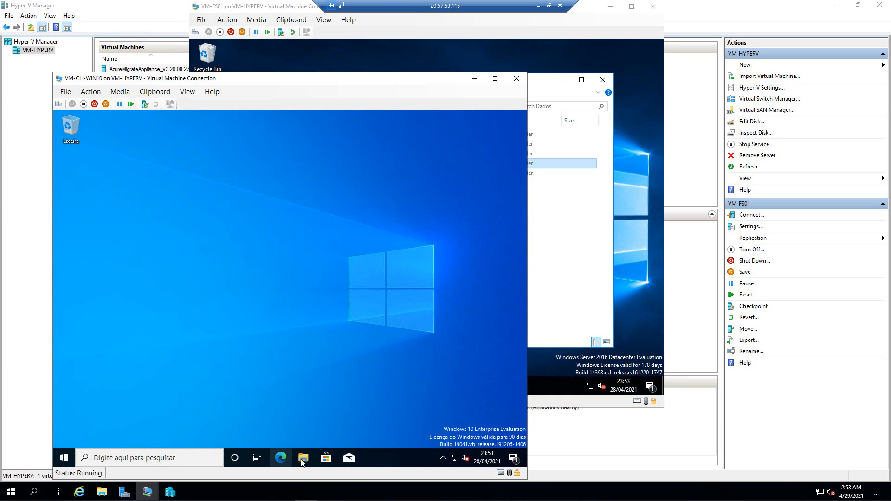
left_click(302, 459)
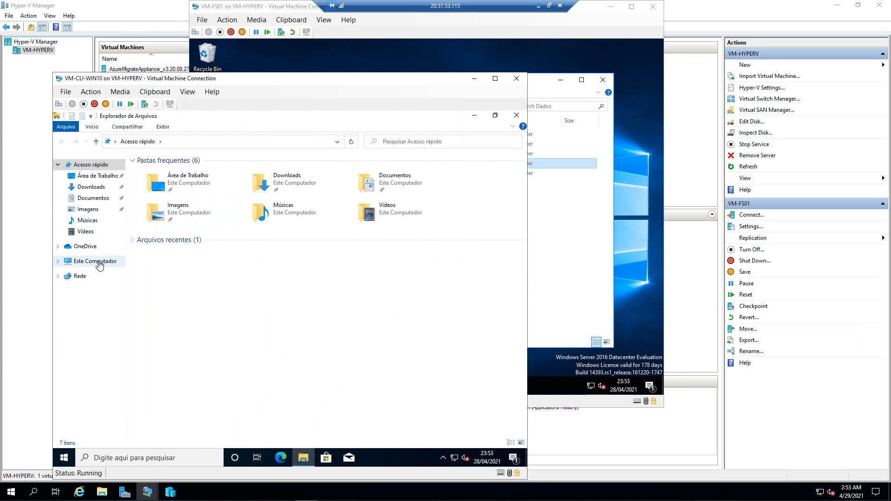
- Open the FS-Dados (P:) drive and confirm the TI and RH folders open
left_click(96, 261)
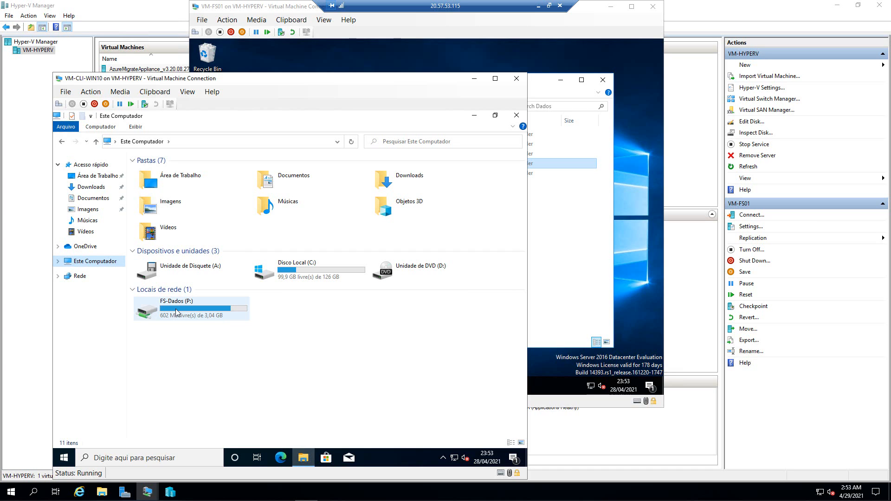
double_click(154, 312)
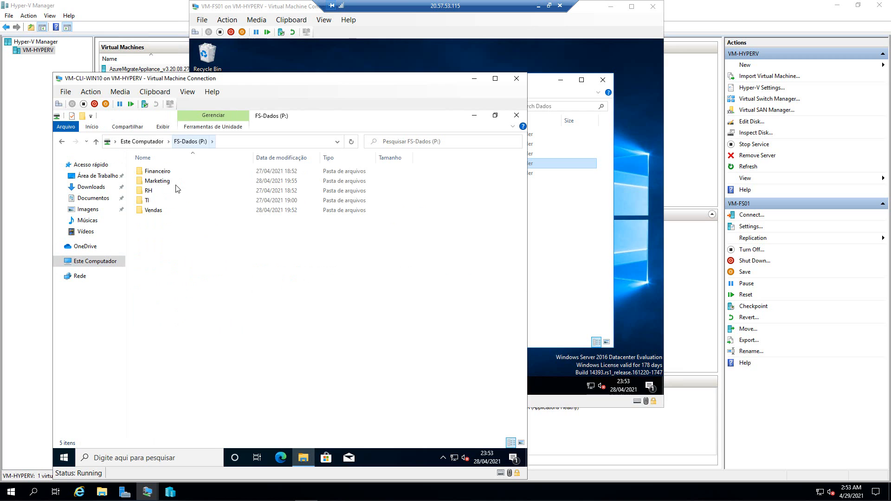
double_click(147, 203)
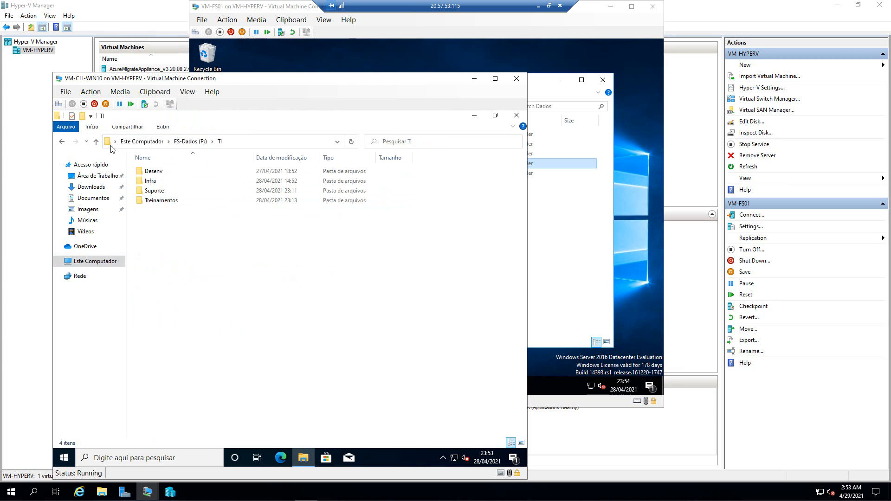
left_click(61, 142)
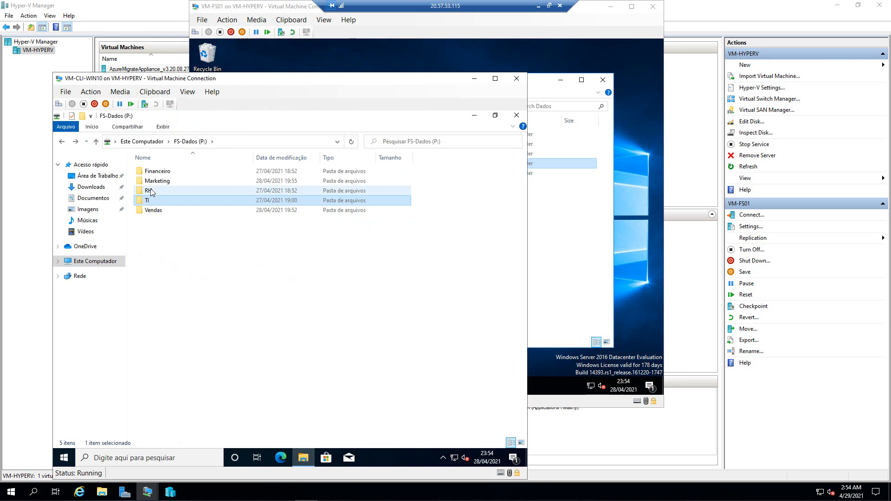
double_click(153, 190)
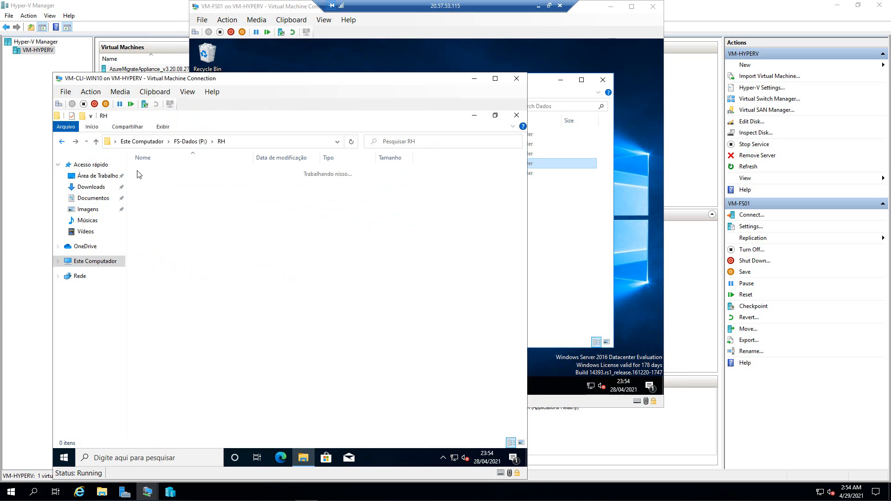
key("alt+Left")
- Try Vendas and Financeiro (access denied), open Marketing, then go back to the drive list
double_click(153, 210)
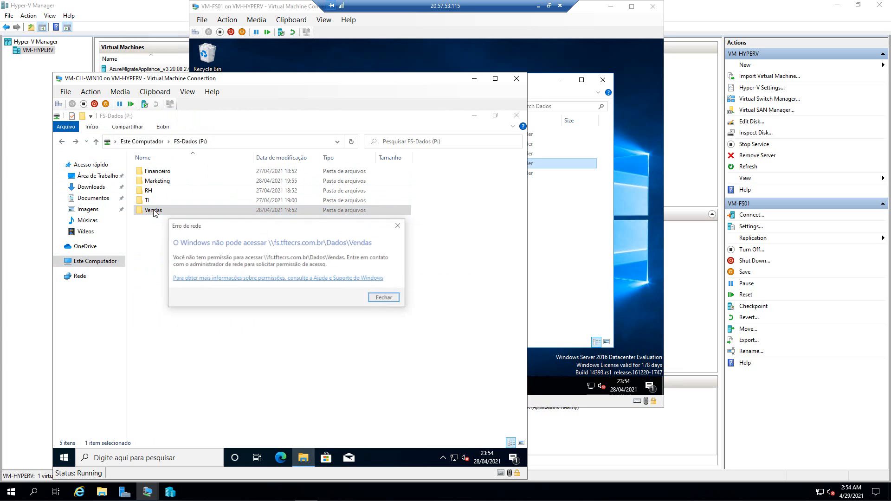
left_click(385, 298)
double_click(160, 172)
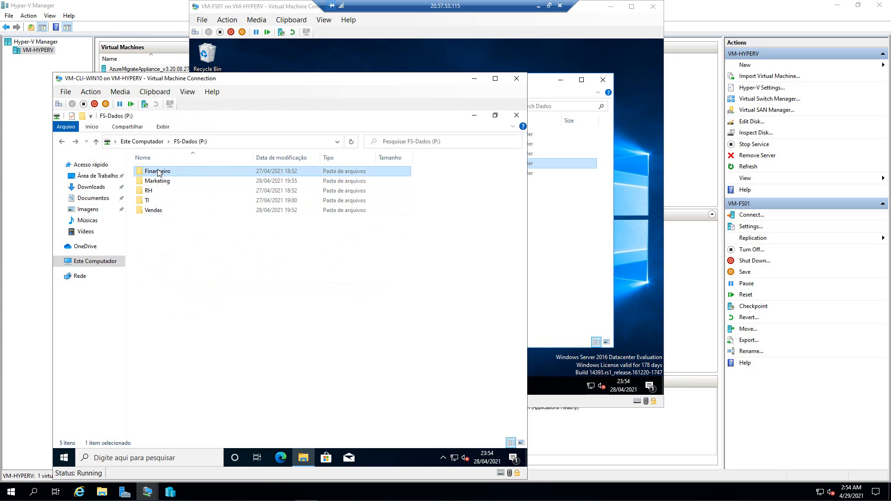
left_click(385, 298)
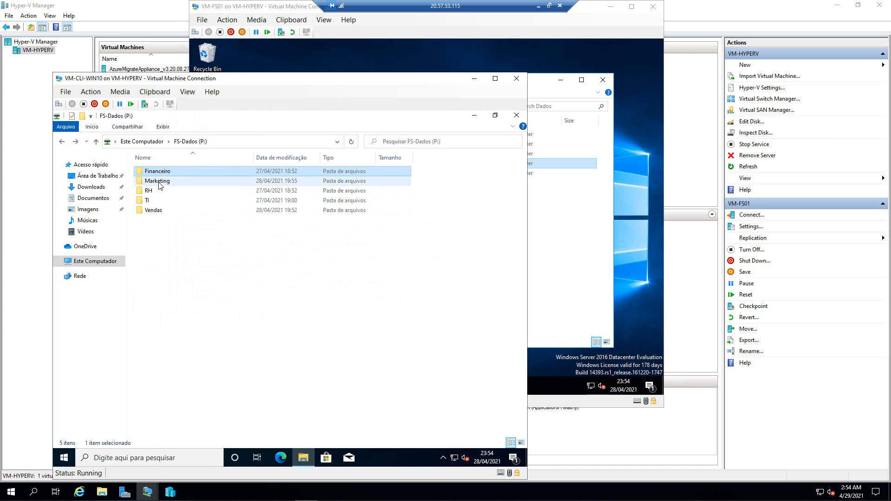
double_click(157, 181)
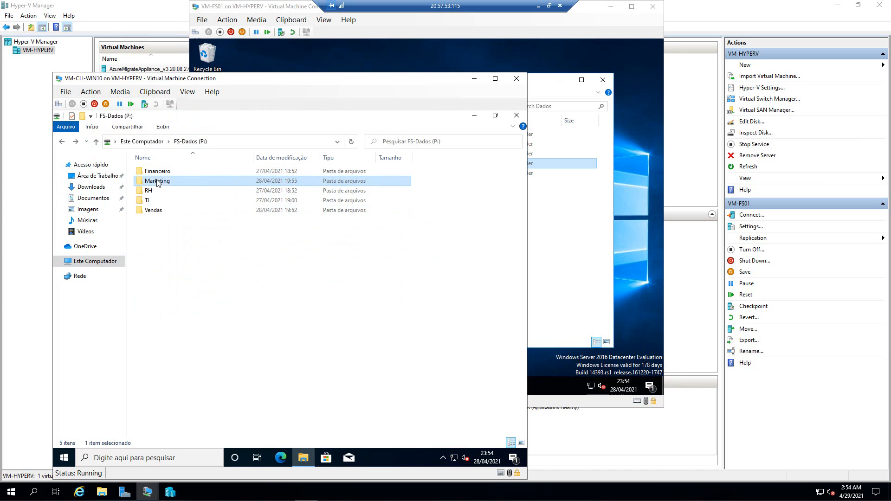
left_click(62, 141)
left_click(61, 142)
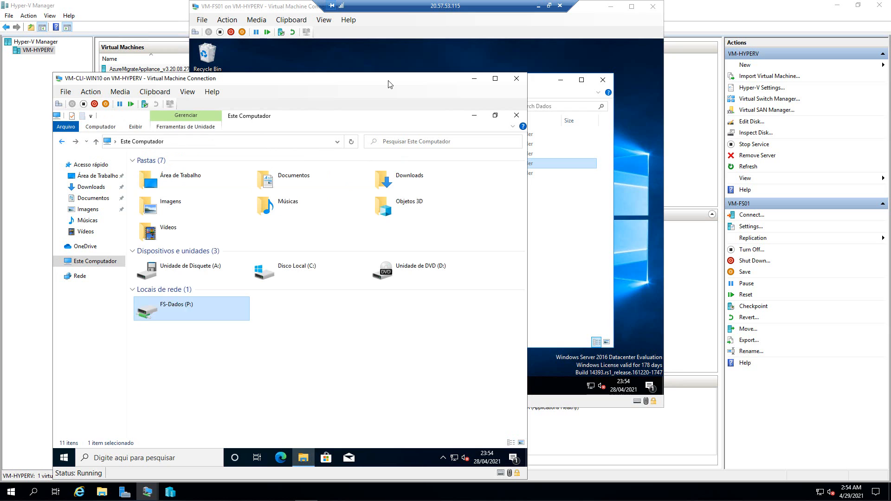
- Minimize the client VM, VM-FS01 and remote session windows to reach the Azure dashboard
left_click(474, 79)
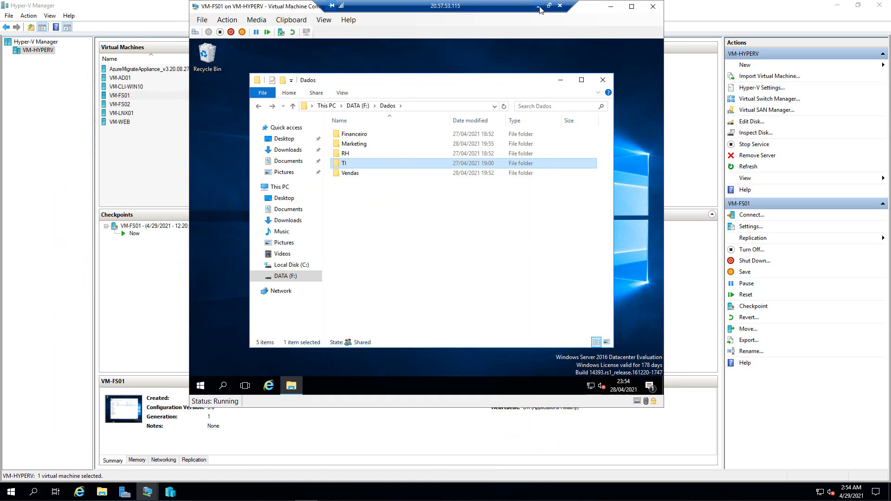
left_click(611, 6)
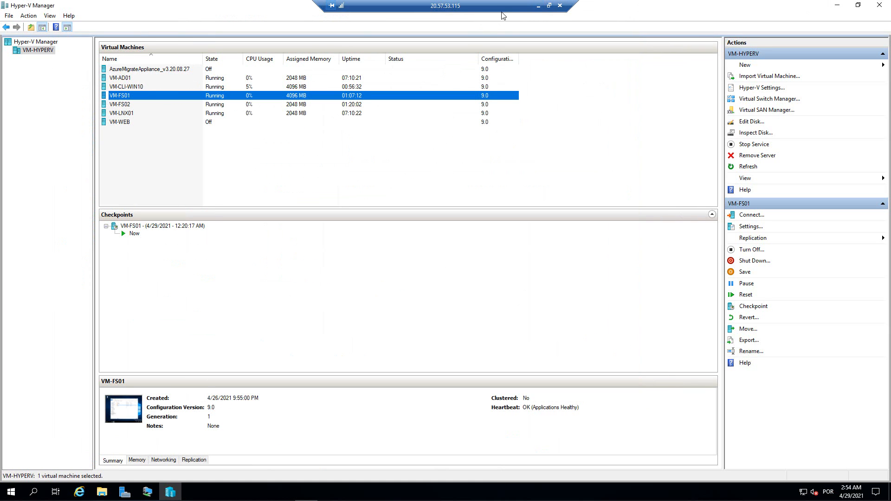
left_click(539, 8)
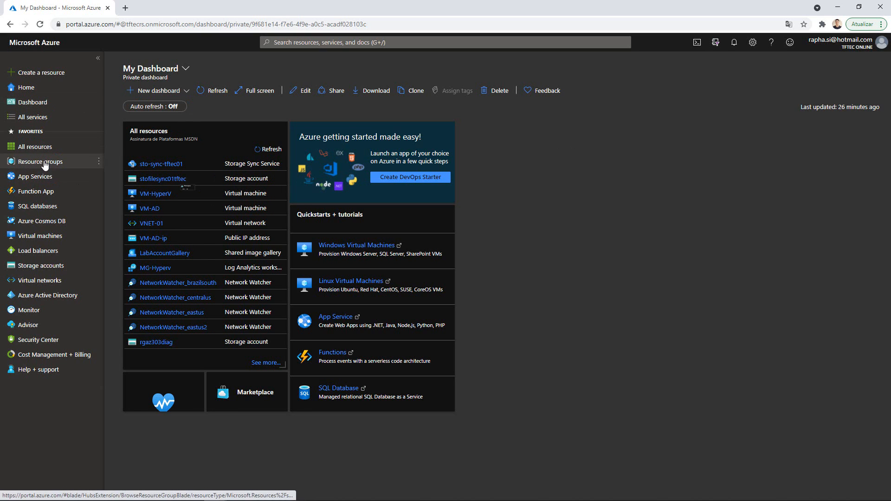
- Create resource group RG-FS in East US, then go to the storage accounts list
left_click(46, 162)
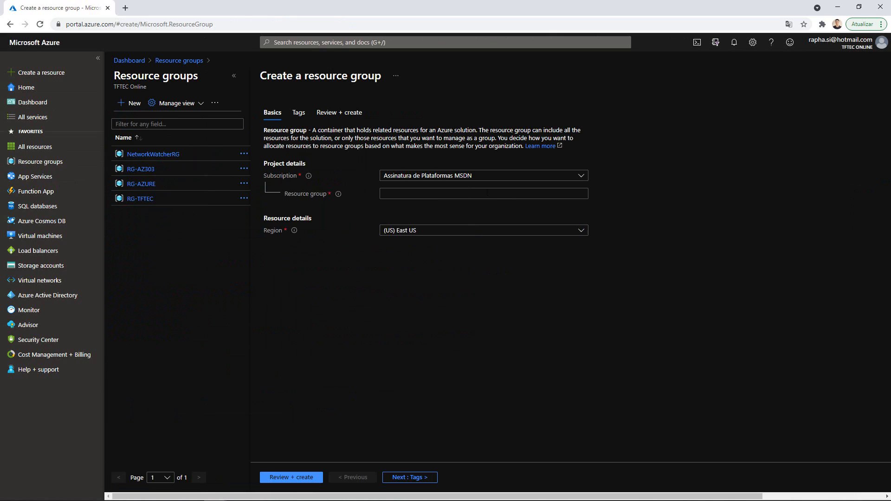
left_click(481, 194)
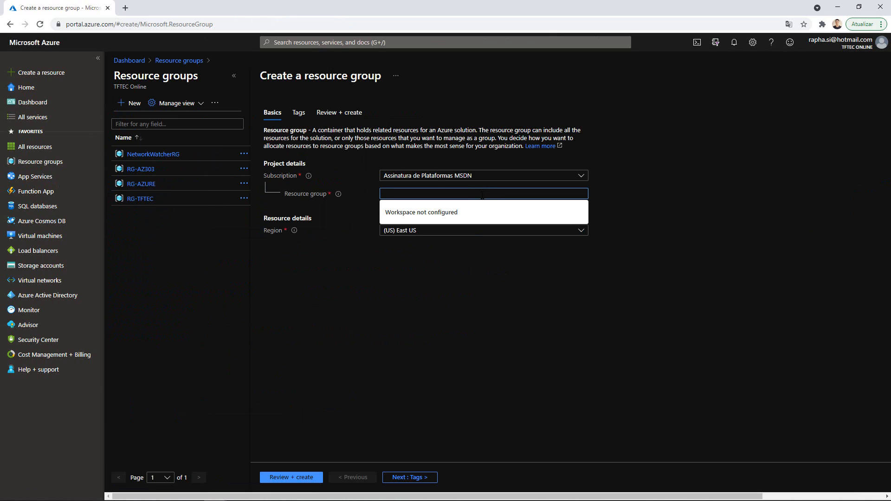
type("RG-FS")
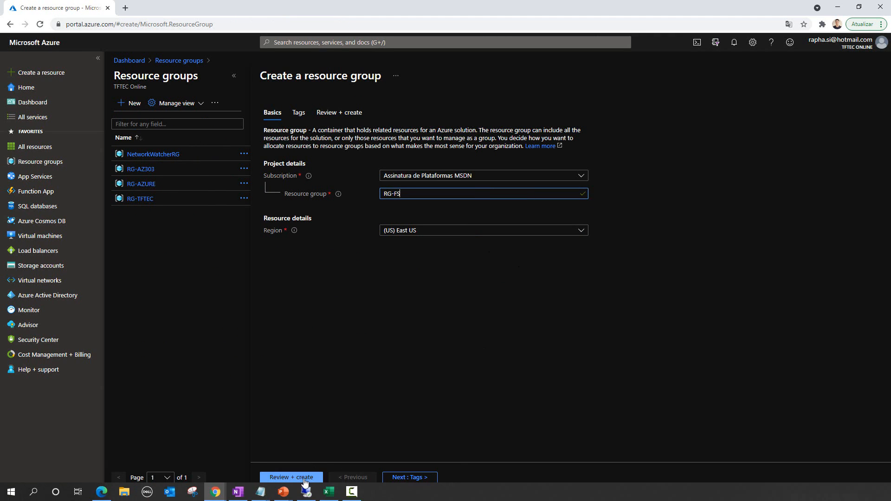
left_click(291, 476)
left_click(287, 477)
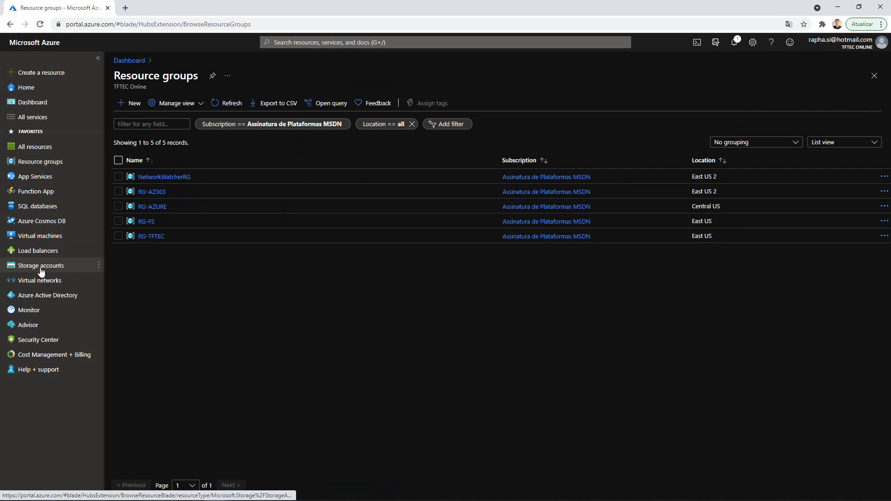
left_click(152, 224)
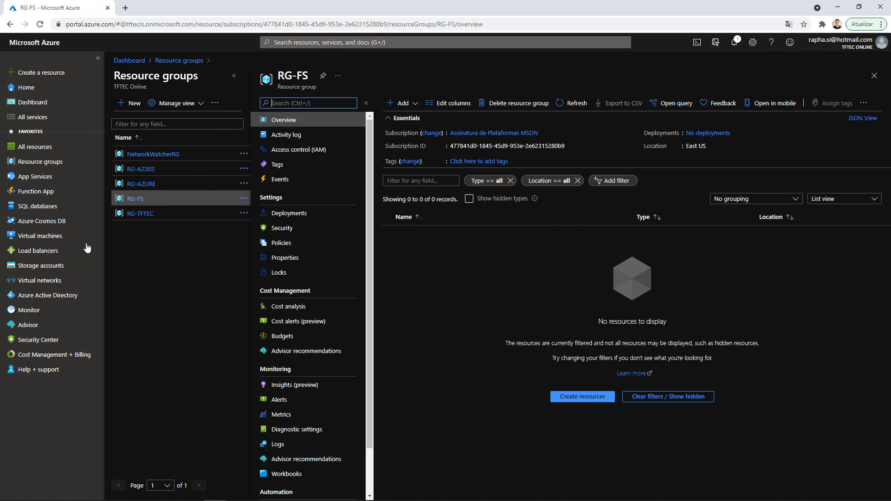
left_click(31, 273)
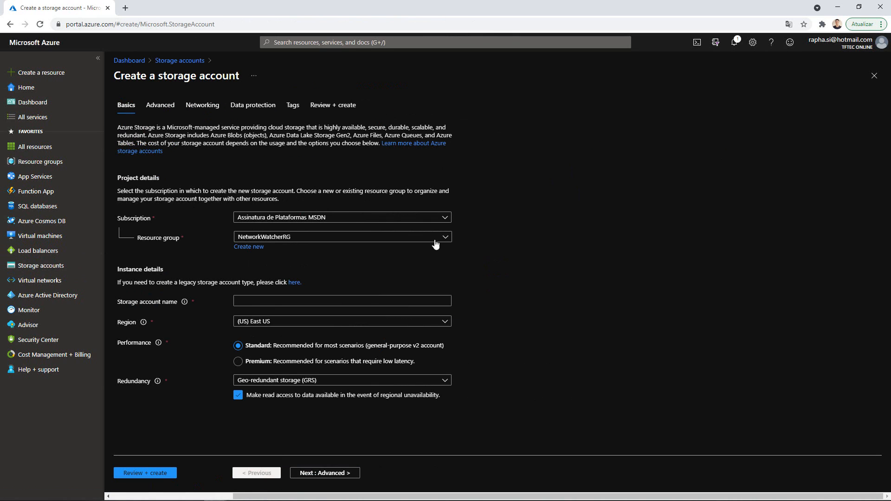
- Put the storage account in RG-FS and name it stofstftec01 in lowercase
left_click(450, 237)
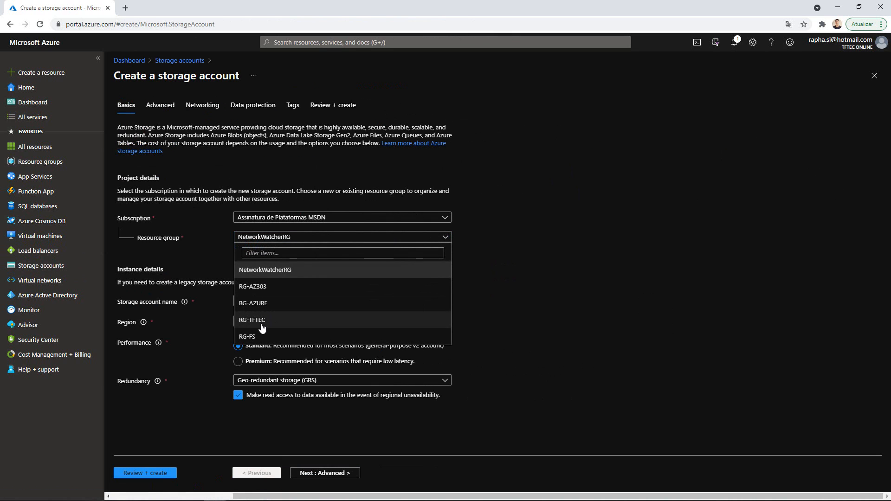
left_click(250, 337)
left_click(257, 301)
type("STO")
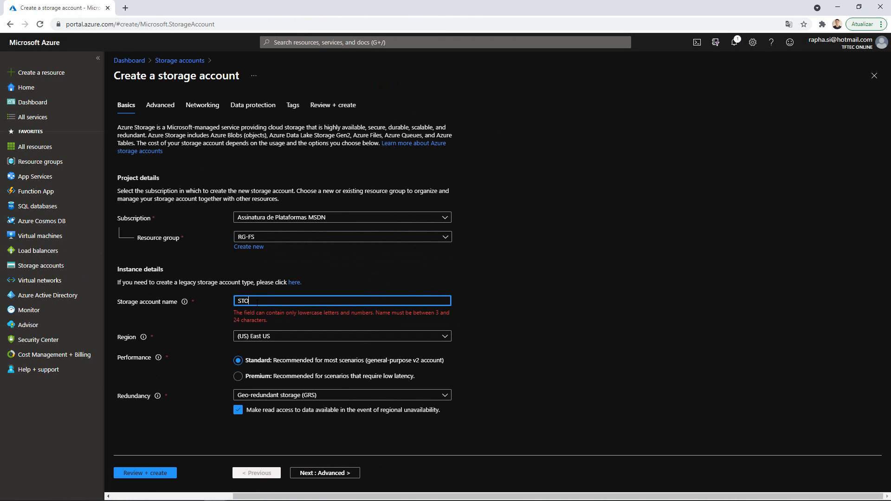
key("BackSpace")
key("BackSpace")
key("BackSpace")
type("sto")
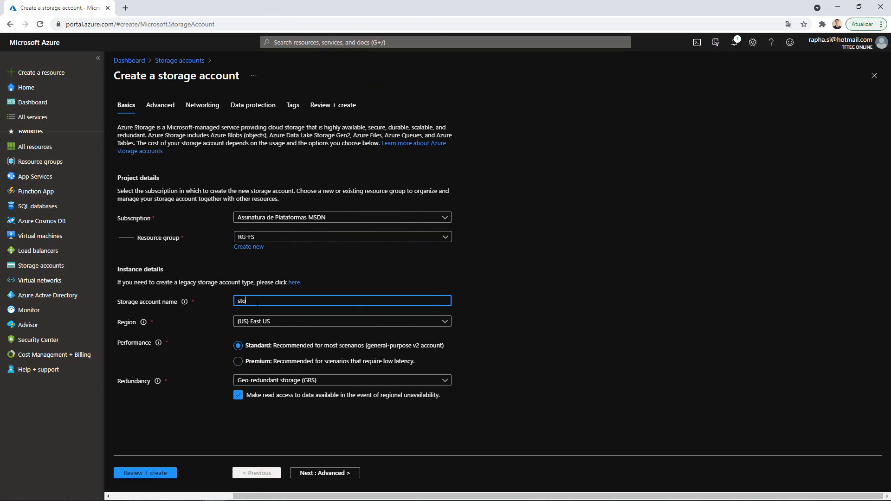
type("fstftec01")
- Choose LRS redundancy and step through Advanced, Networking, Data protection and Tags to Review + create
left_click(328, 383)
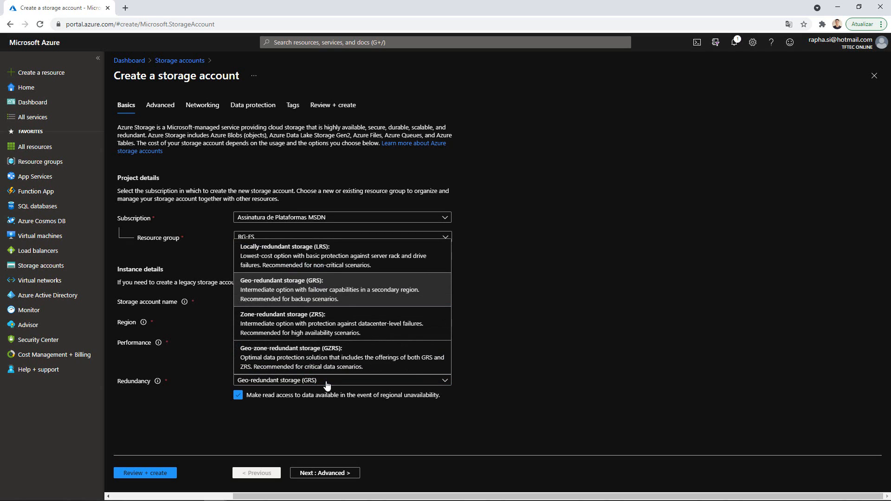
left_click(286, 257)
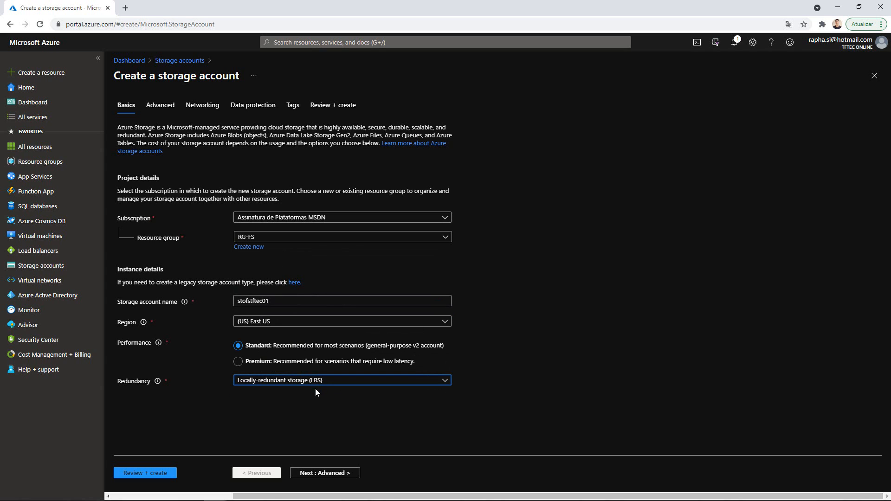
left_click(312, 473)
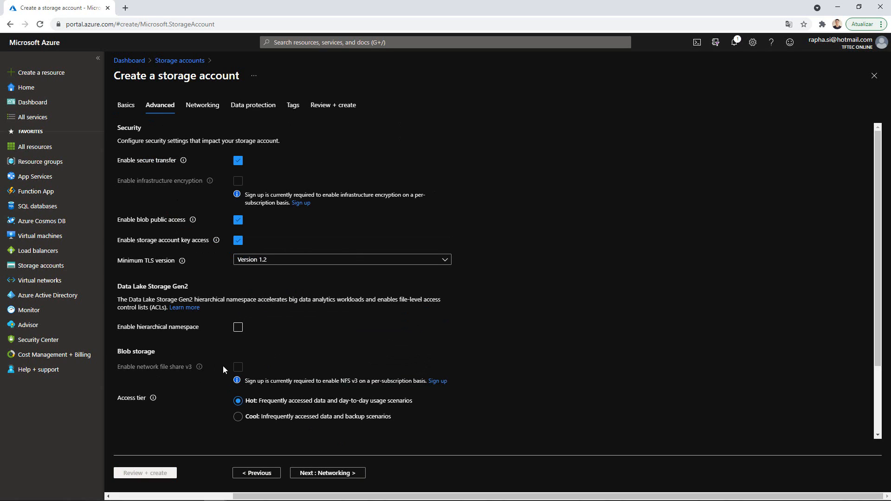
left_click(308, 474)
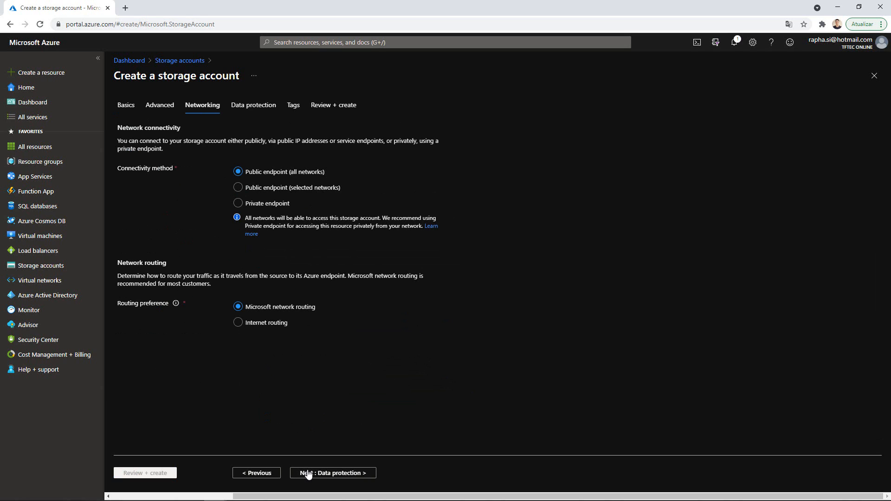
left_click(308, 474)
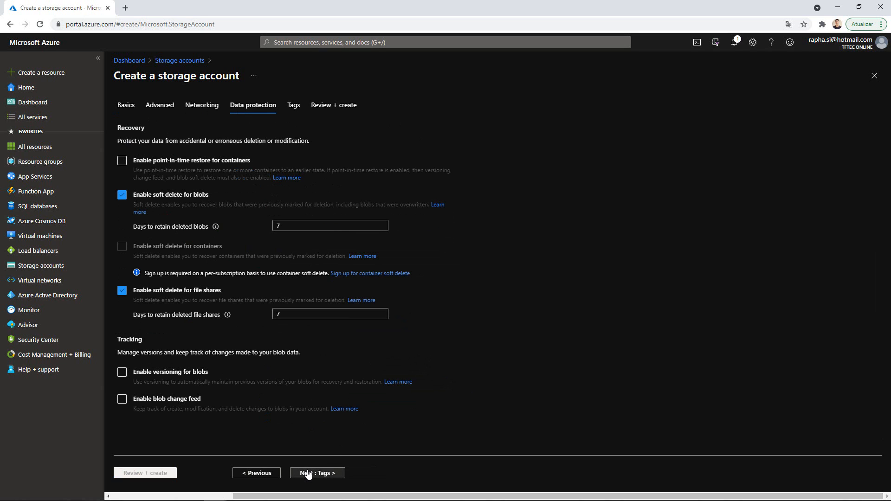
left_click(308, 473)
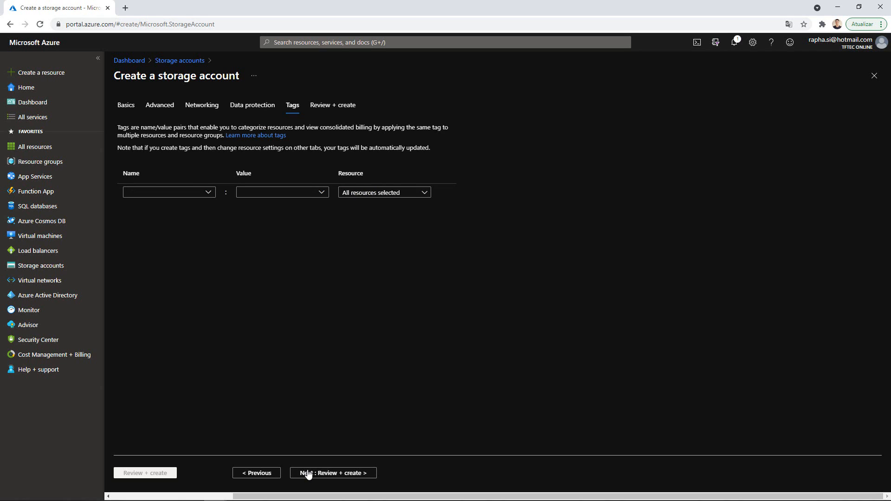
left_click(297, 472)
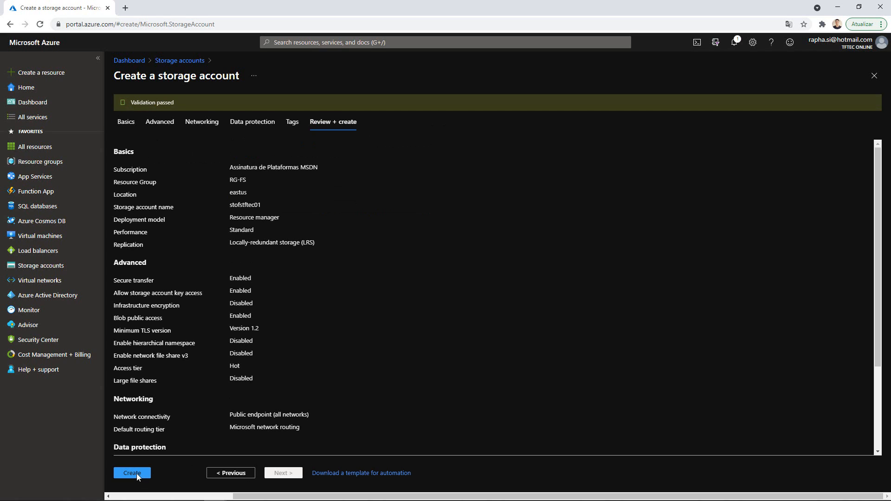
- Submit the stofstftec01 review with Create and wait for the deployment to succeed
left_click(137, 474)
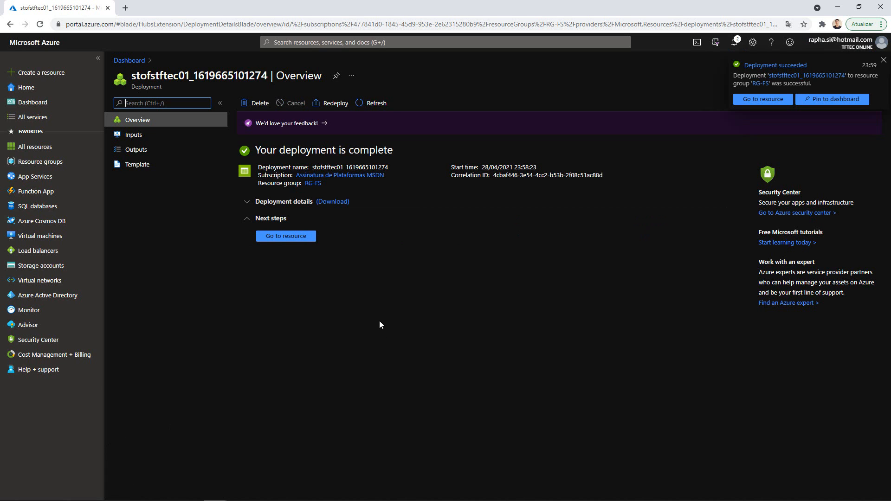
- Open stofstftec01's File shares page and start a new file share
left_click(298, 237)
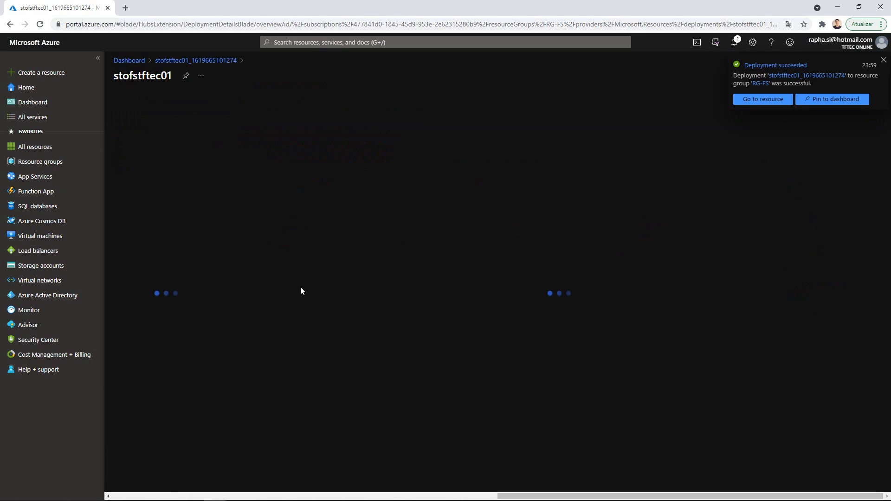
left_click(883, 60)
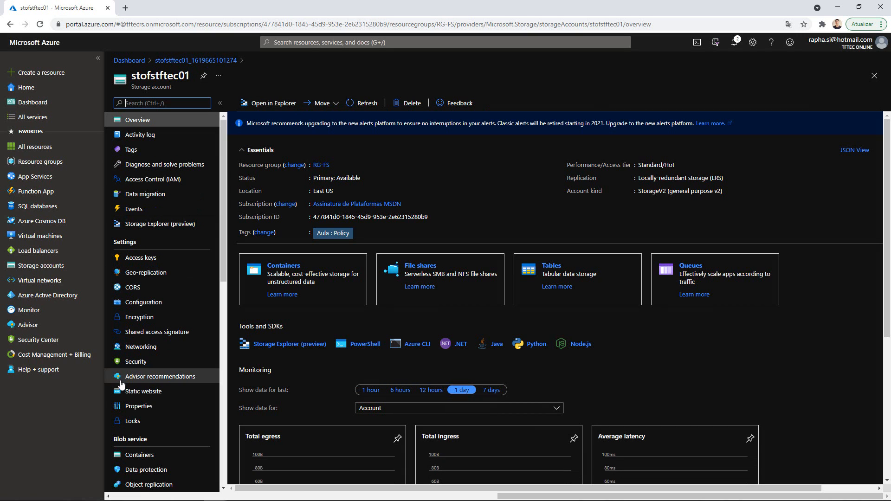
left_click(422, 268)
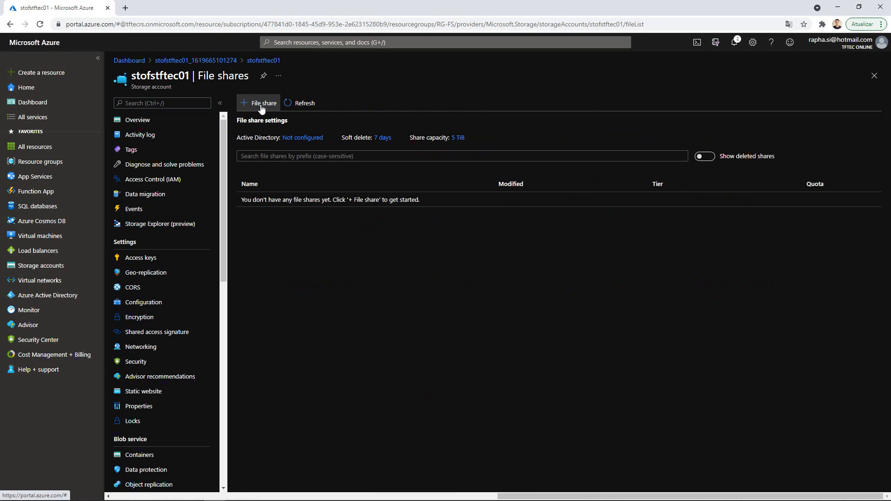
left_click(261, 104)
- Create file share fsdados with a 4 GiB quota on the Hot tier
left_click(782, 106)
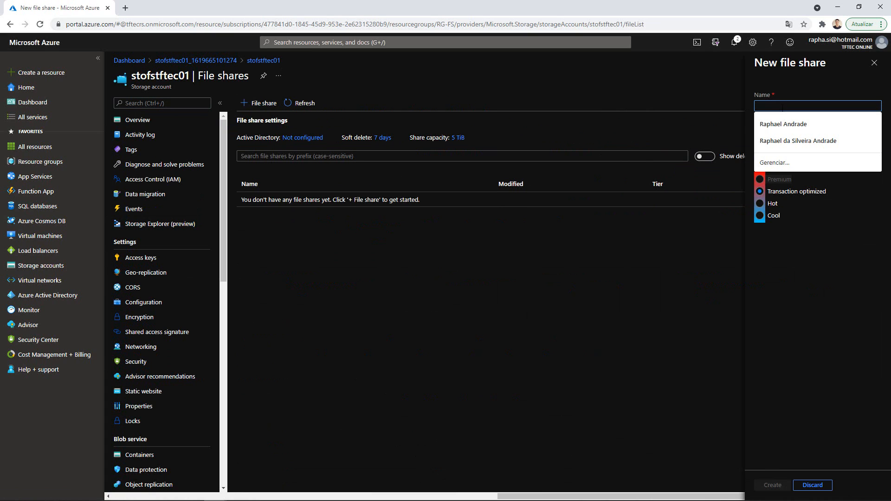
type("fs")
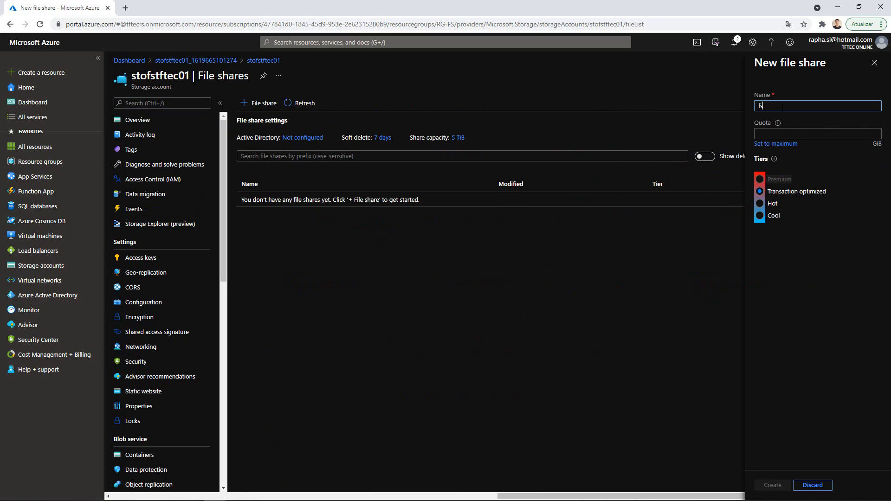
type("dados")
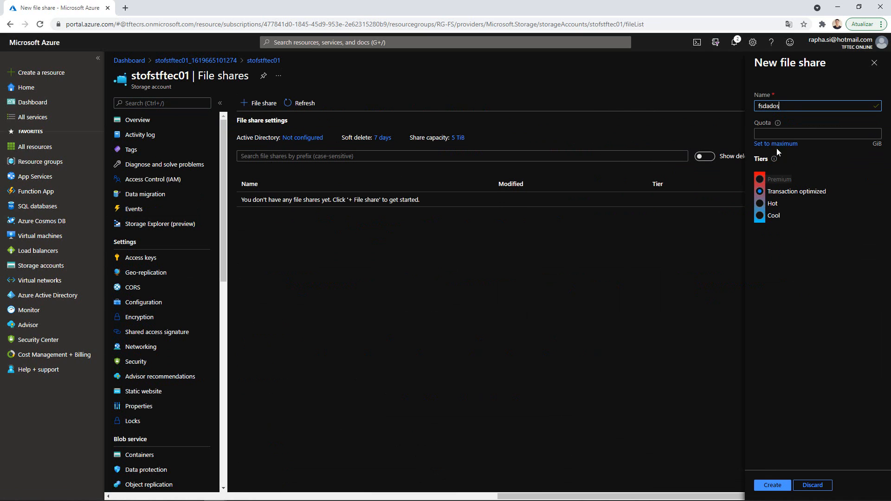
left_click(771, 133)
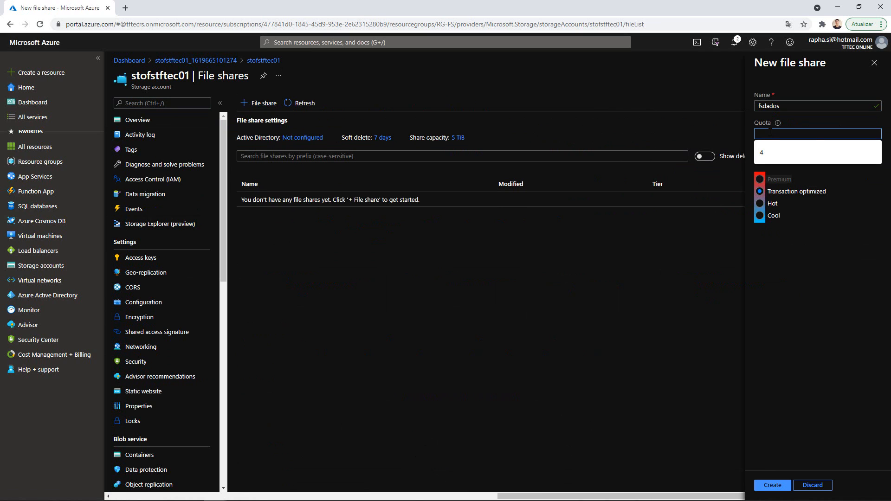
type("4")
left_click(796, 254)
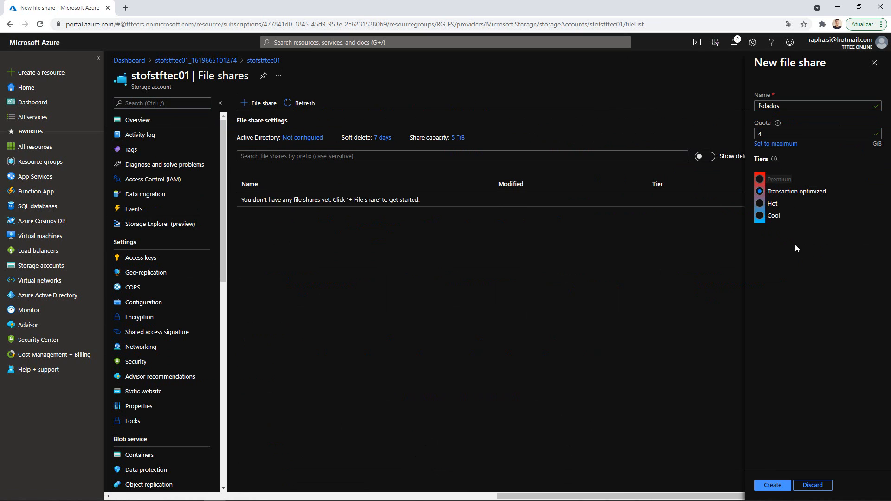
mouse_move(780, 126)
left_click(760, 203)
left_click(767, 484)
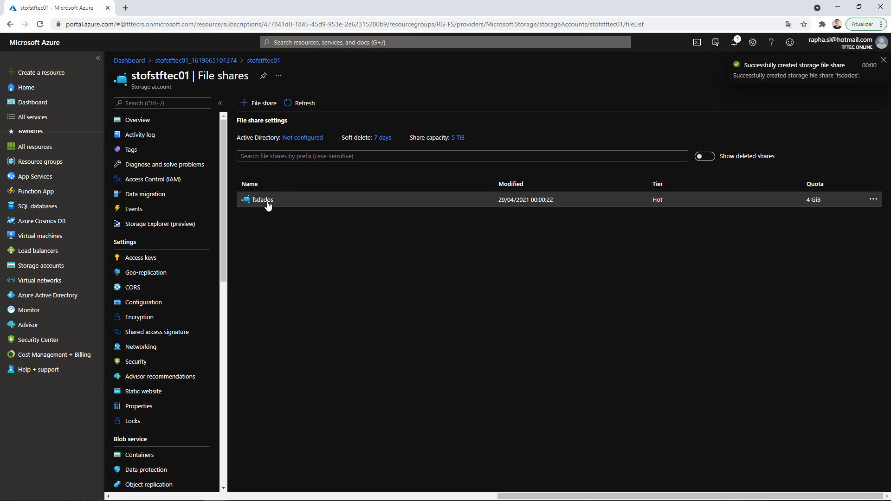
left_click(326, 42)
- Search the portal for 'azure file sync' and open its marketplace offering
type("azure f")
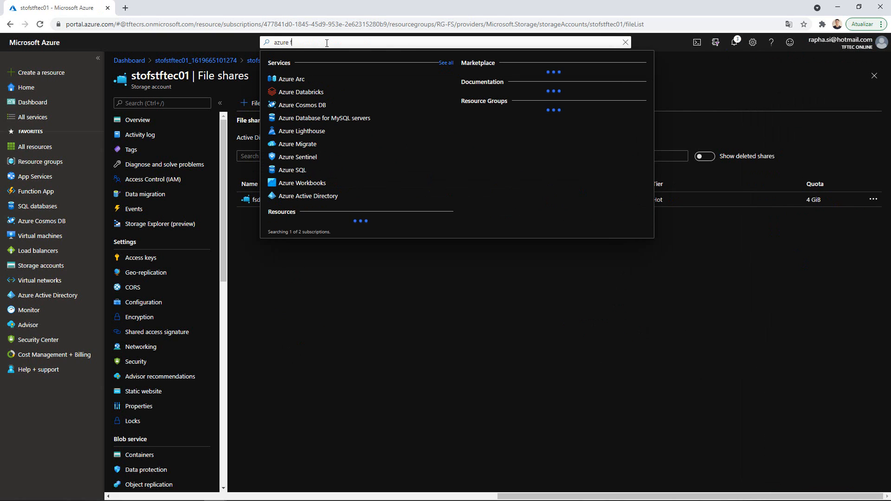
type("ile sync")
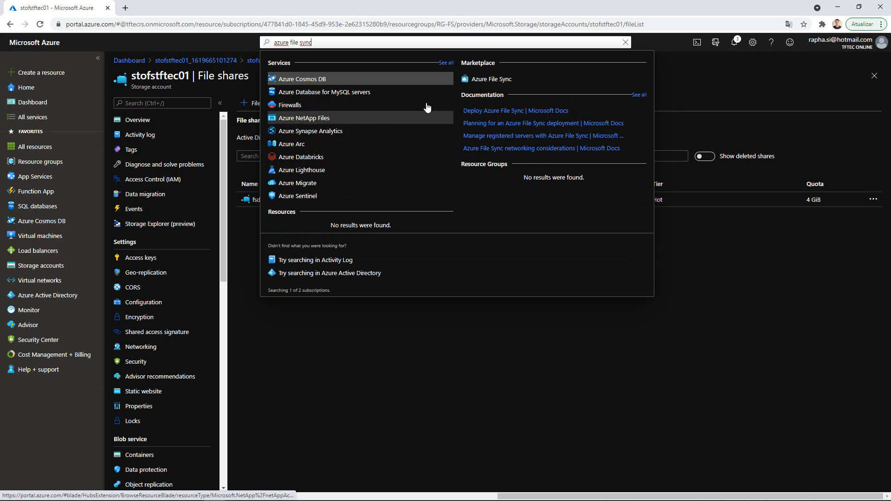
left_click(497, 82)
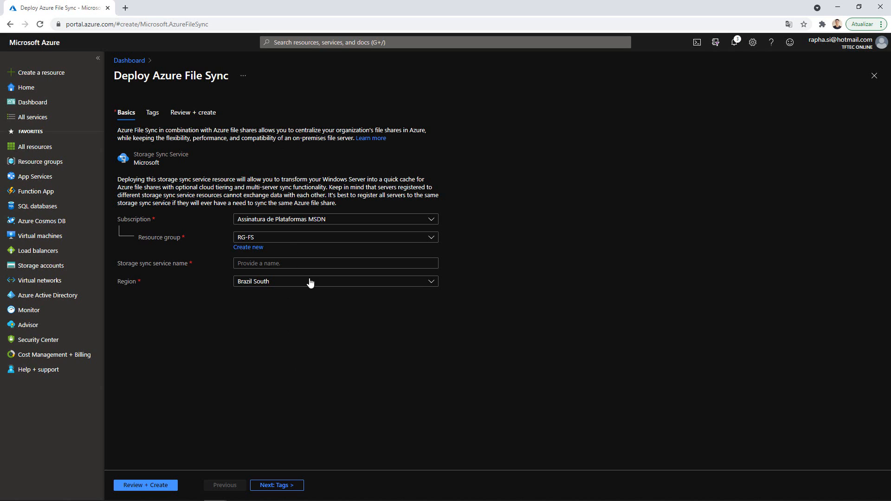
- Name the storage sync service sto-sync-tftec01 and set its region to East US
left_click(288, 263)
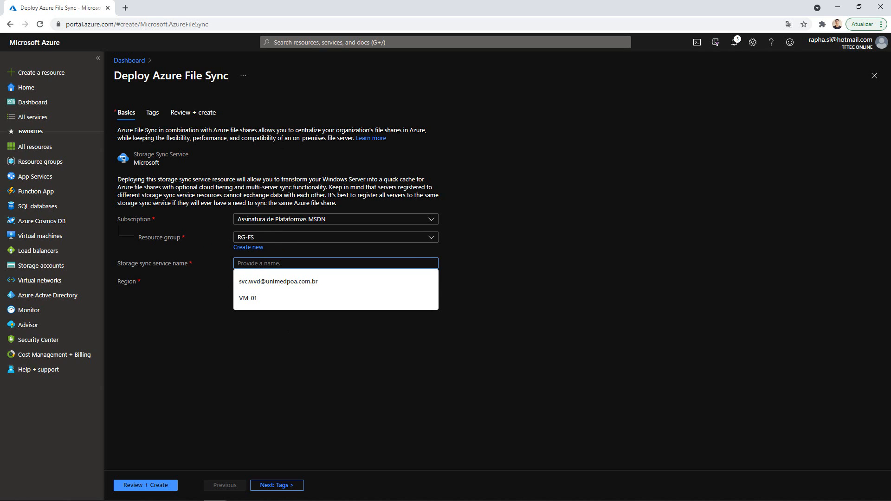
type("sto-sy")
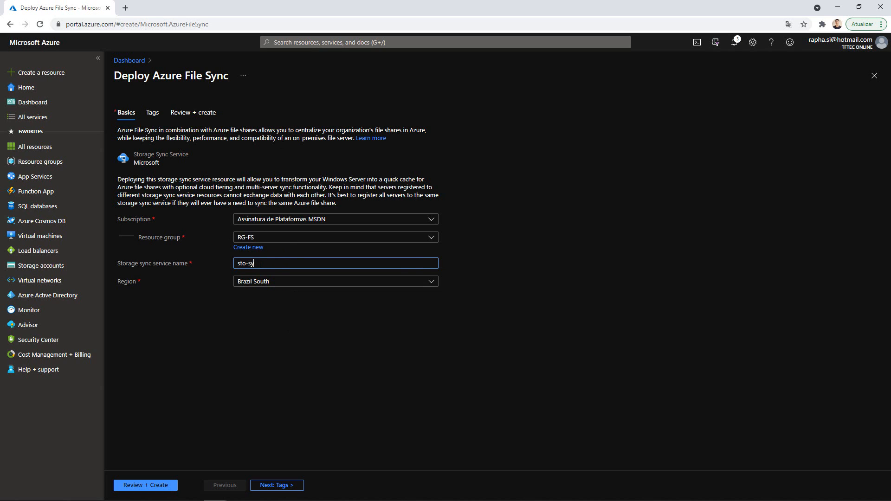
type("nc-tftec")
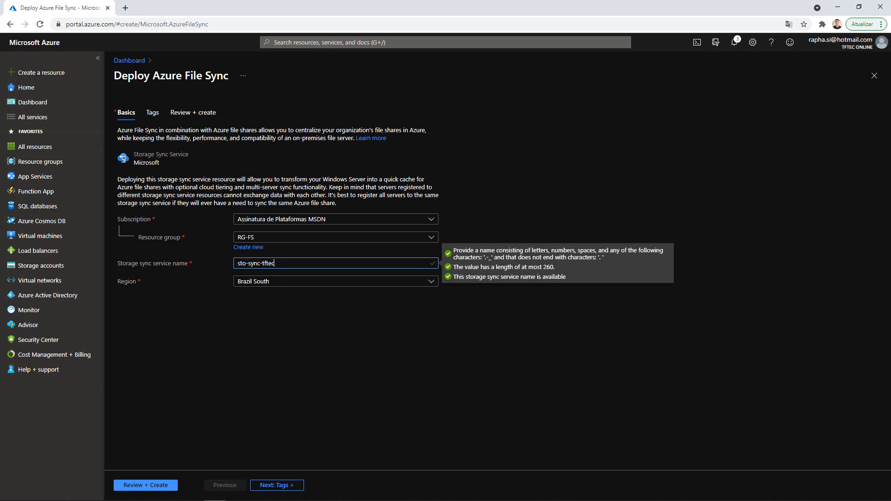
type("01")
left_click(289, 281)
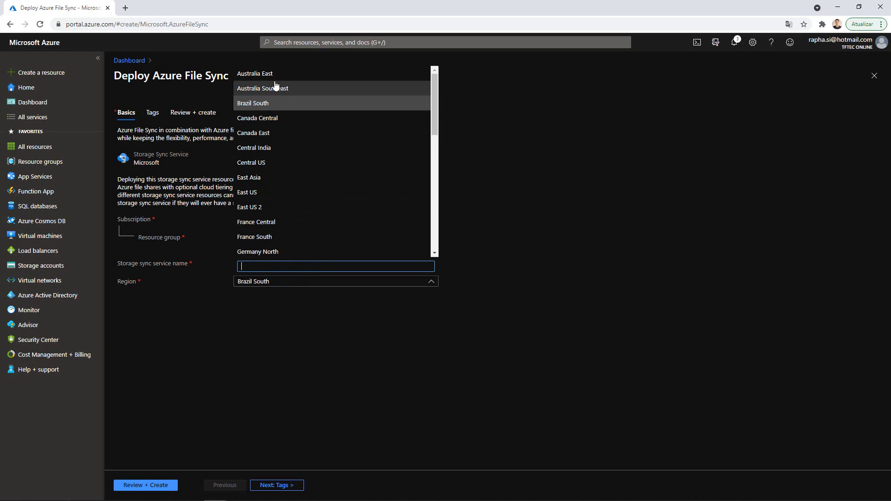
left_click(249, 193)
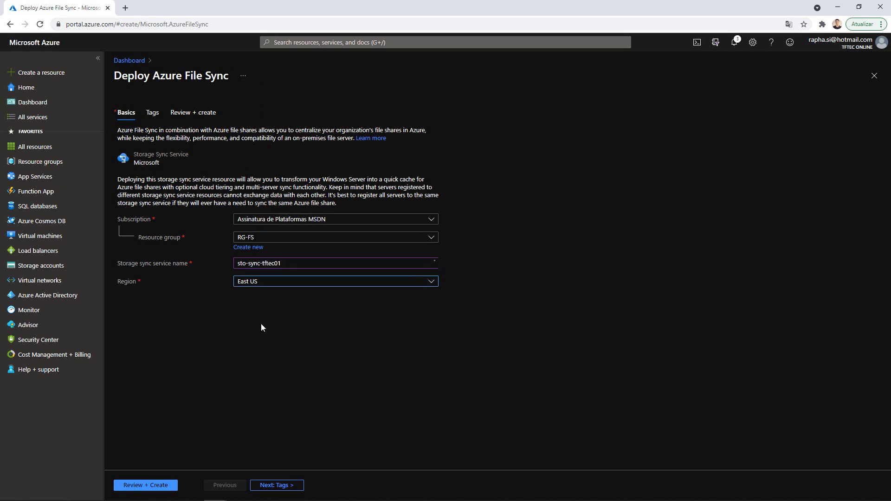
left_click(273, 485)
- Review and create the sto-sync-tftec01 storage sync service, then open it once deployed
left_click(148, 485)
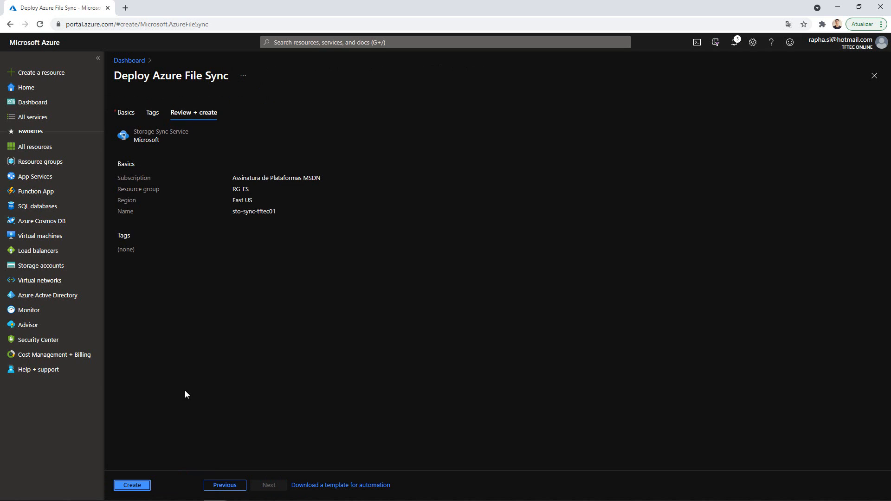
left_click(135, 484)
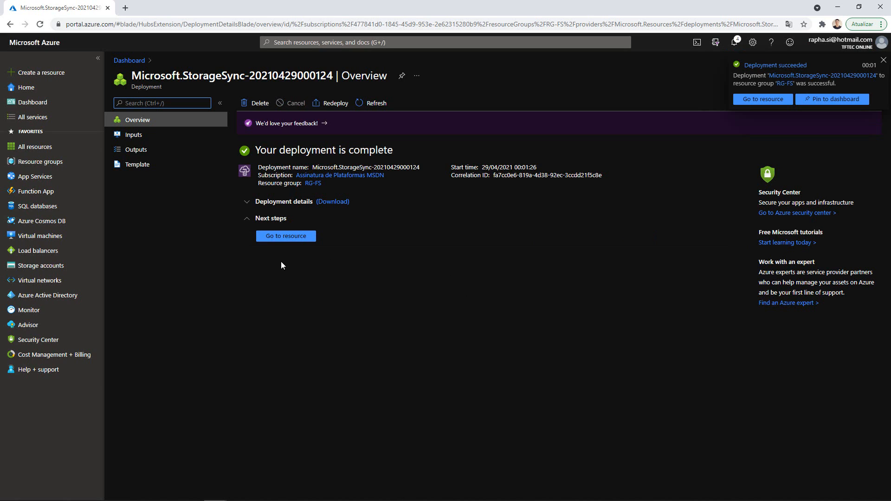
left_click(289, 237)
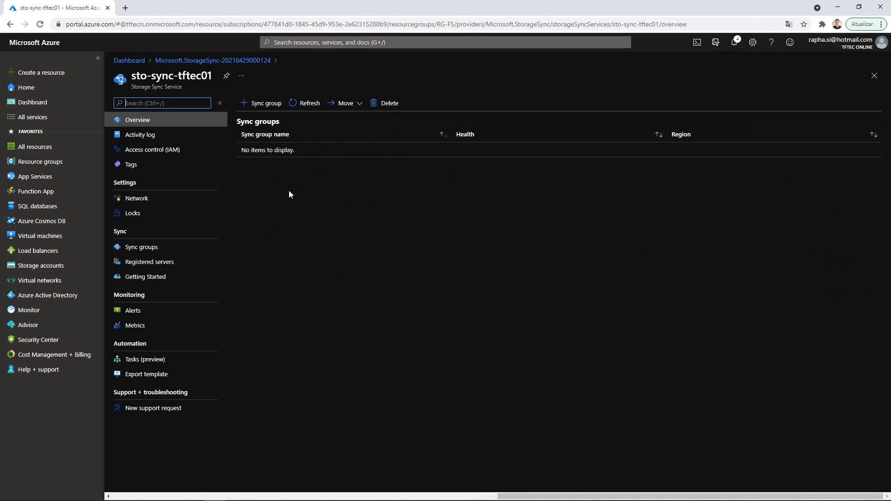
- Go to sto-sync-tftec01's Network settings, then to its Sync groups page
left_click(148, 198)
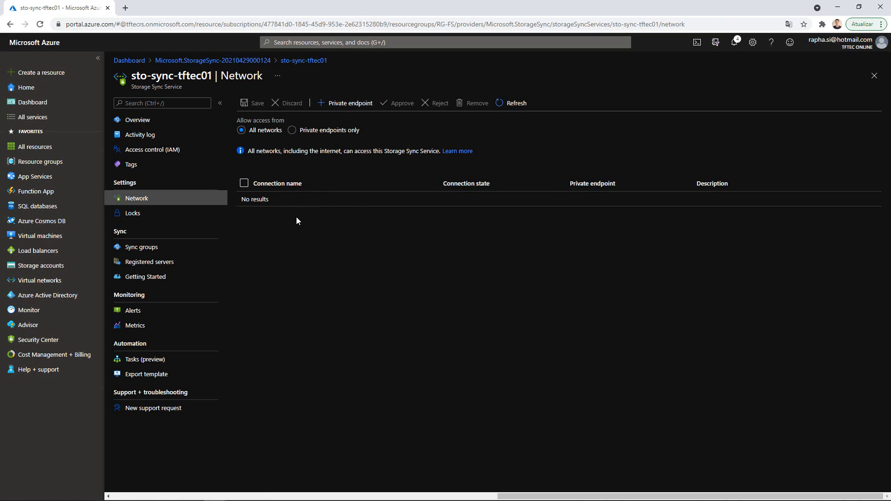
left_click(141, 253)
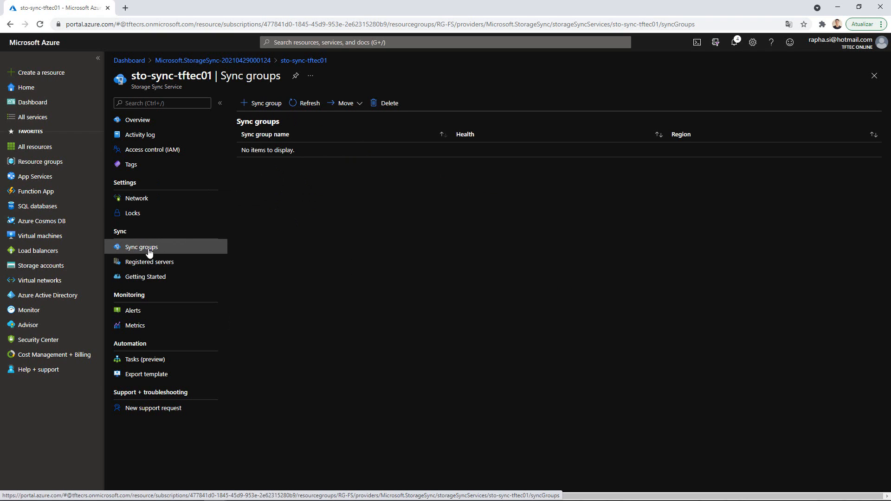
- Create sync group GR-FSTFTEC with cloud endpoint fsdados in storage account stofstftec01
left_click(253, 103)
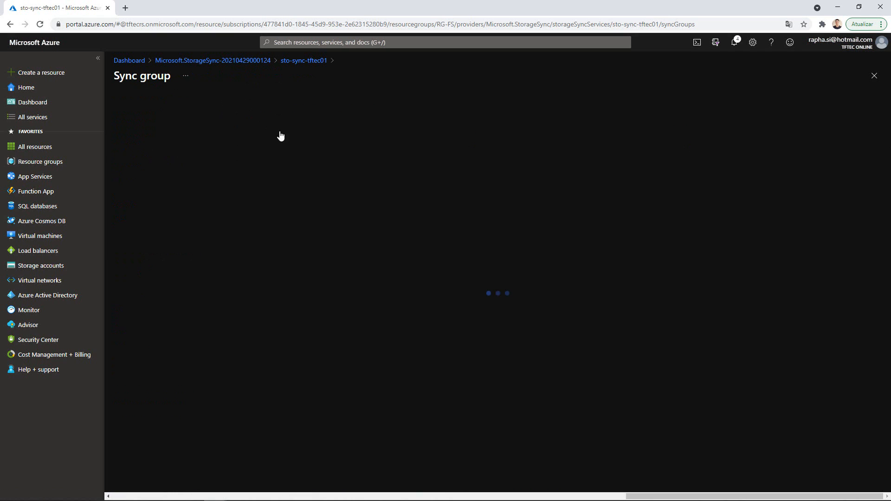
left_click(235, 163)
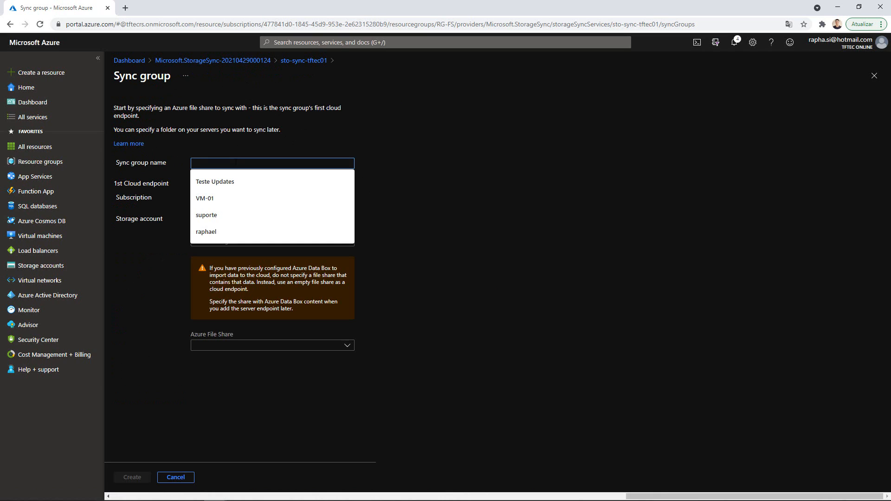
type("GR-FSTFTEC")
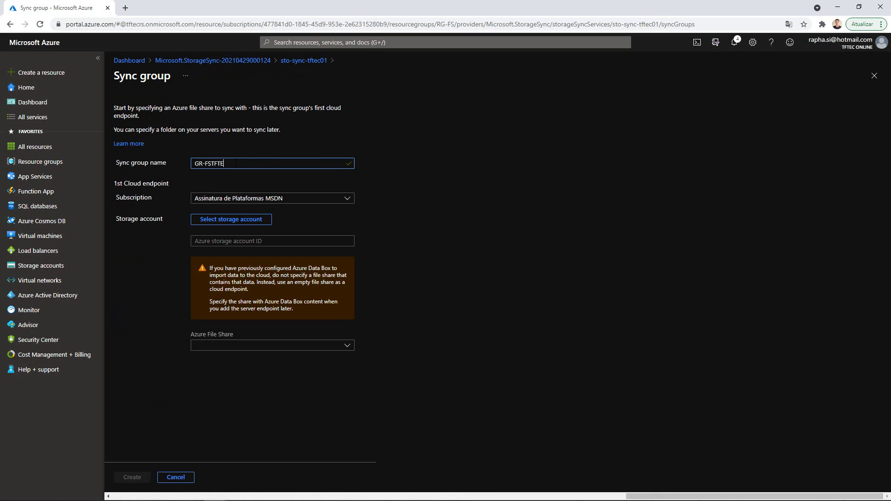
left_click(307, 201)
left_click(308, 203)
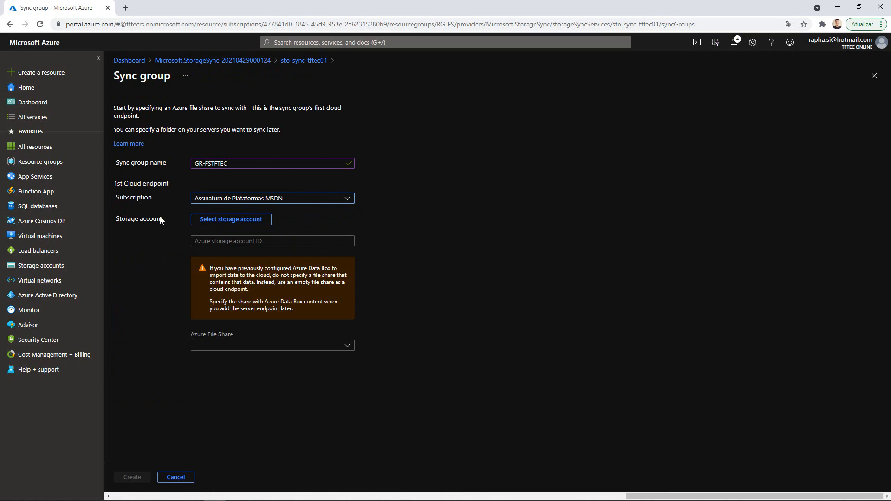
left_click(233, 223)
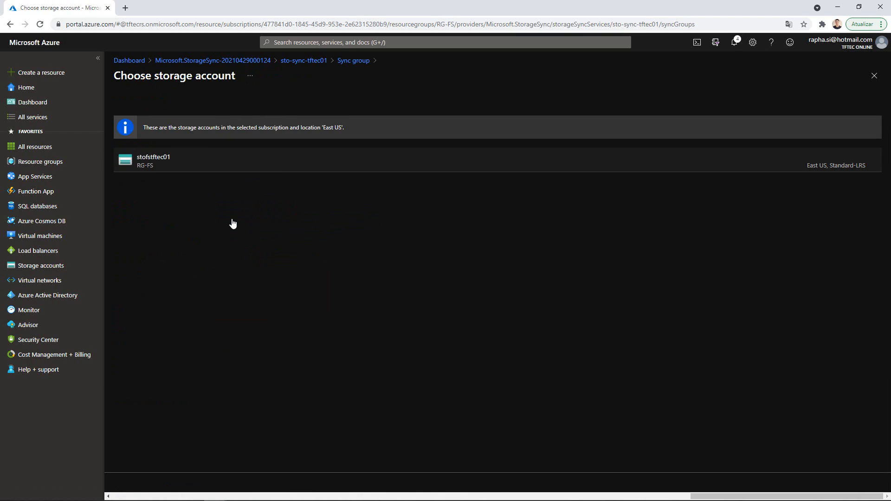
left_click(163, 163)
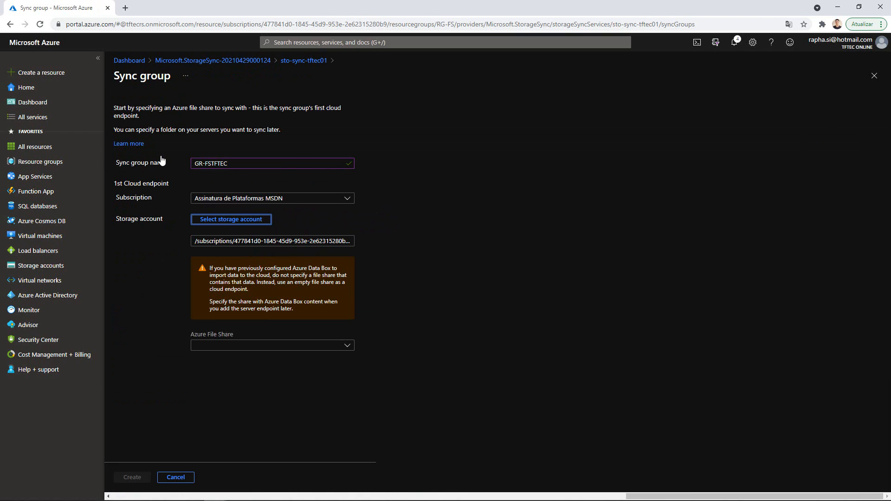
left_click(346, 347)
left_click(208, 377)
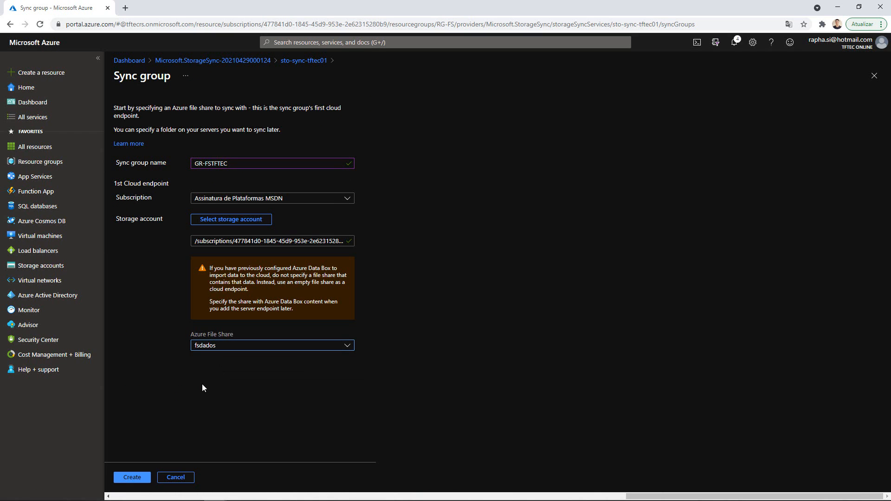
left_click(124, 479)
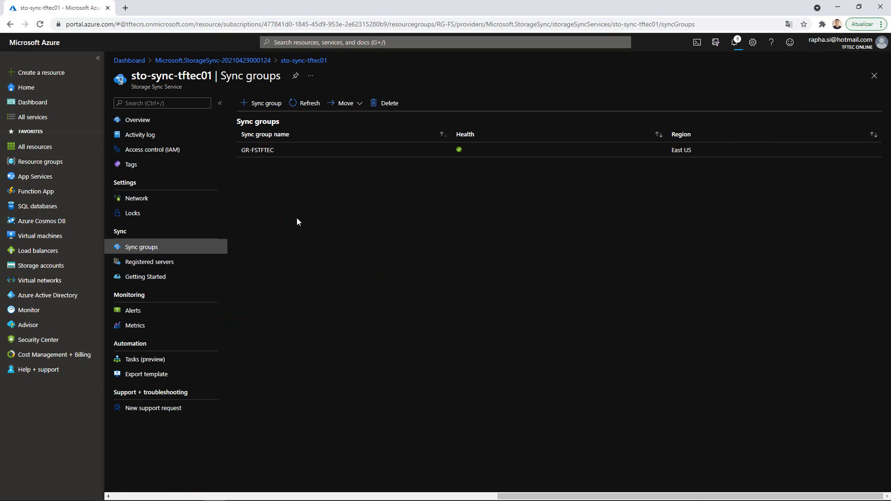
- Open GR-FSTFTEC, find no registered server for a server endpoint, then view Registered servers
left_click(268, 151)
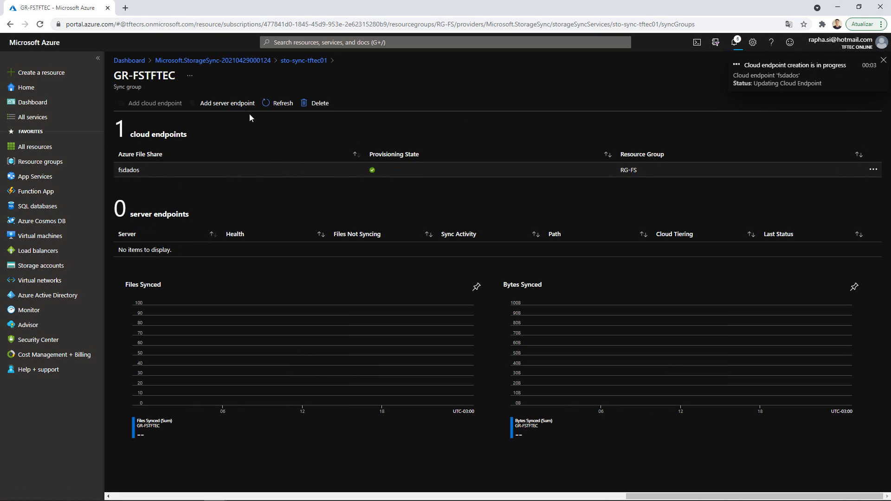
left_click(227, 105)
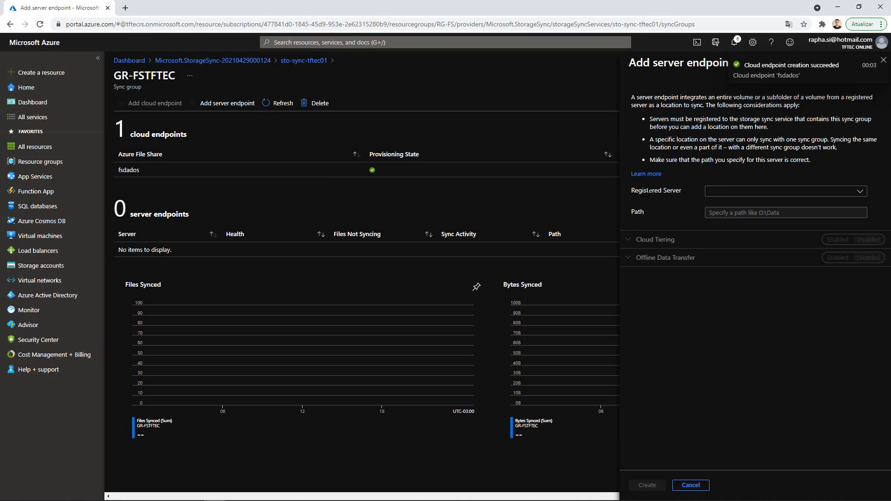
left_click(860, 192)
left_click(861, 193)
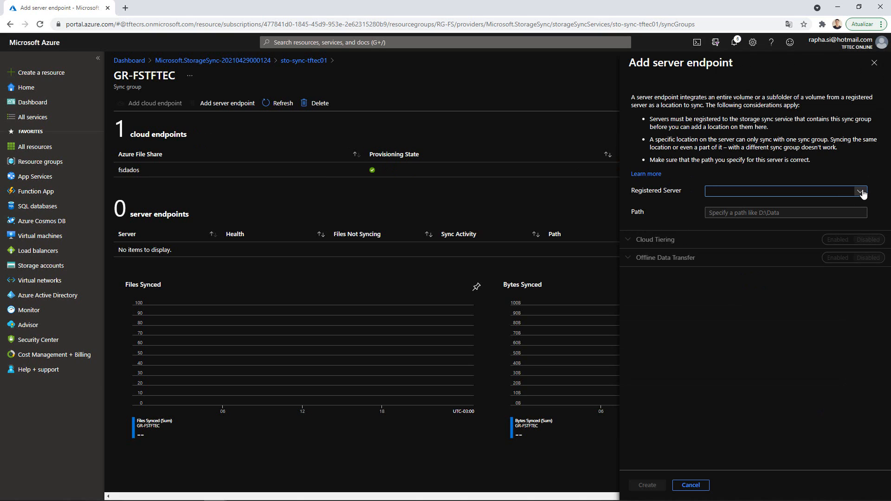
left_click(874, 62)
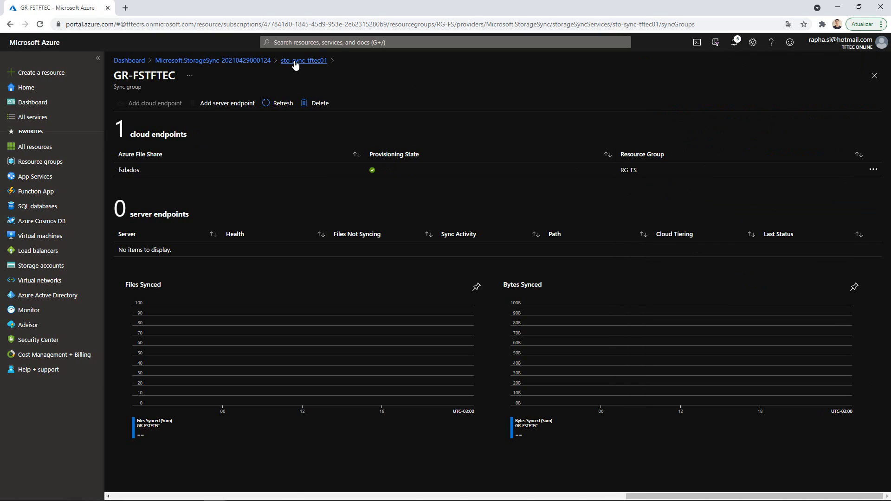
left_click(295, 62)
left_click(155, 262)
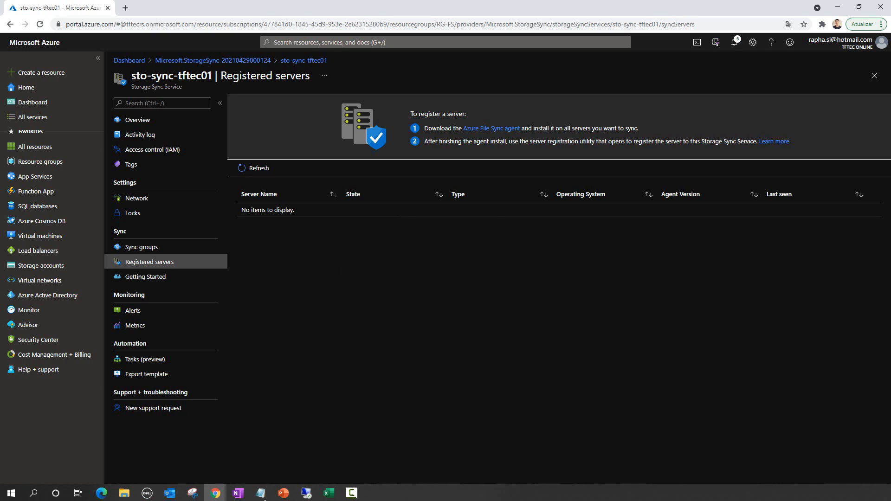
- Bring up the VM-FS01 console and launch a maximized Internet Explorer inside it
left_click(300, 494)
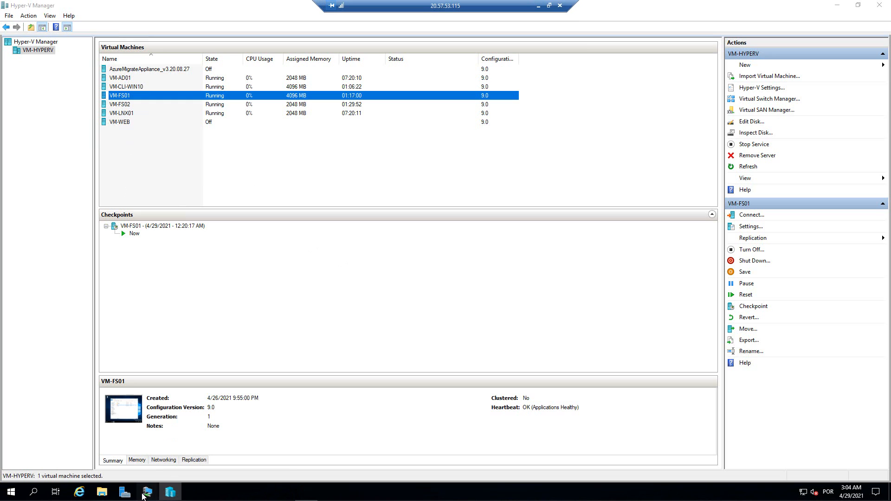
left_click(147, 492)
left_click(241, 446)
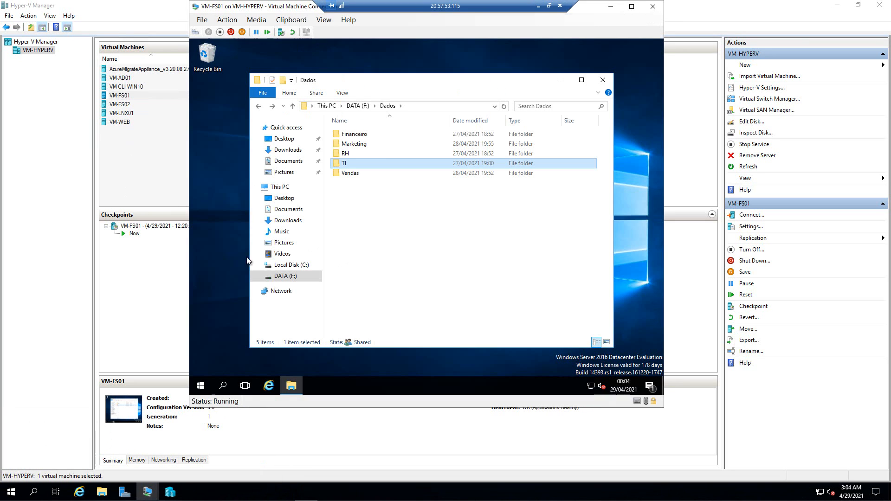
left_click(270, 385)
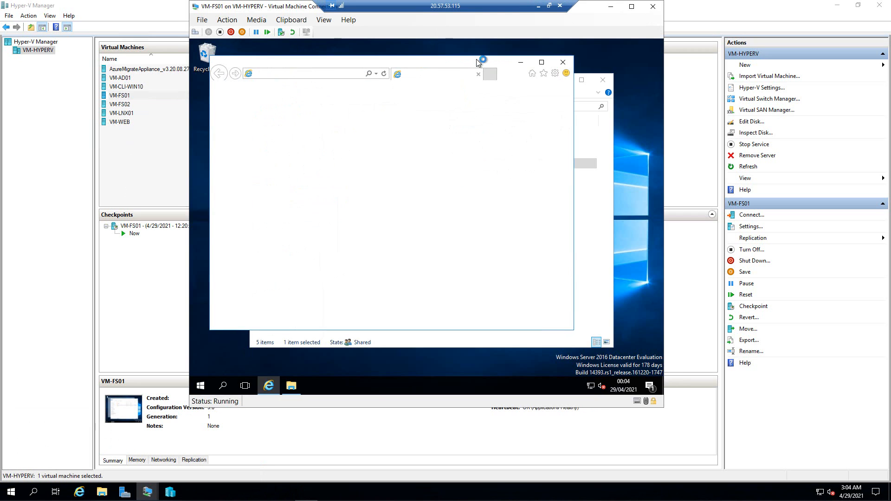
left_click(522, 113)
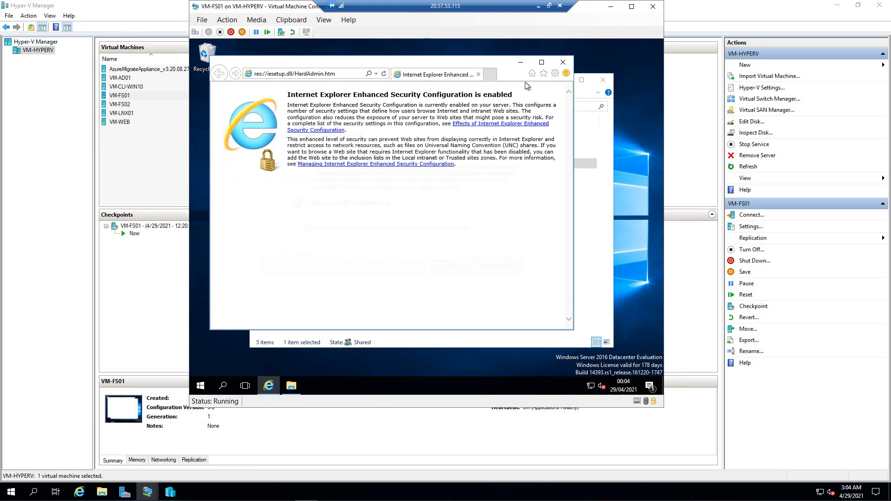
left_click(541, 62)
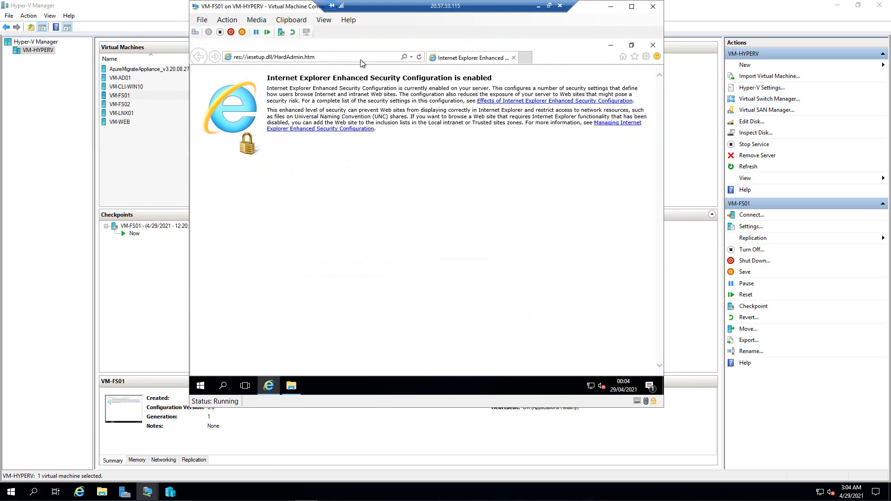
left_click(360, 57)
type("www")
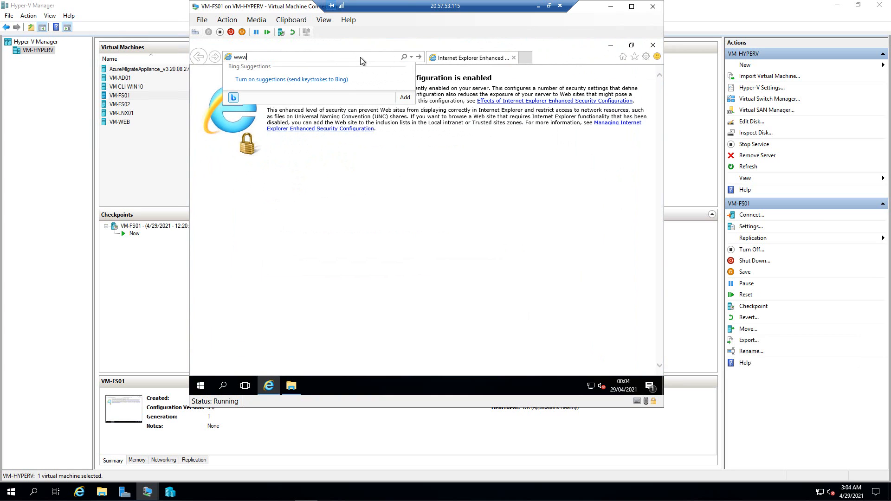
type(".google.com")
key("Return")
left_click(444, 236)
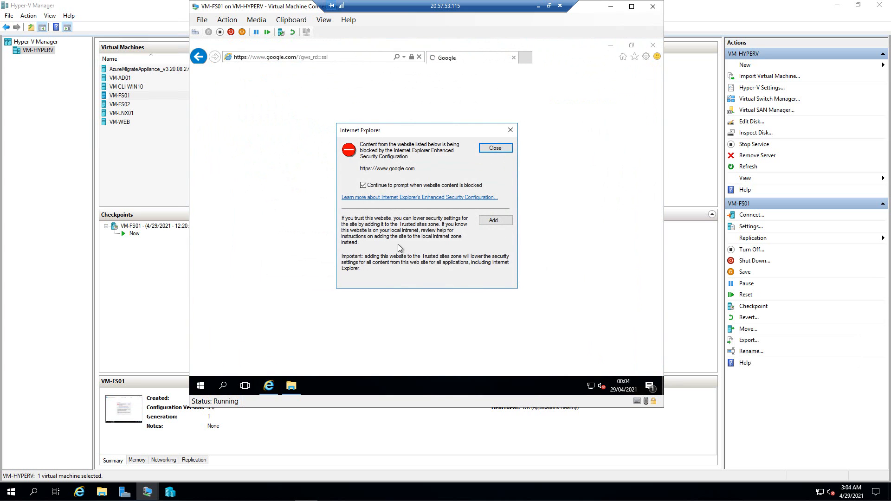
left_click(510, 130)
left_click(653, 45)
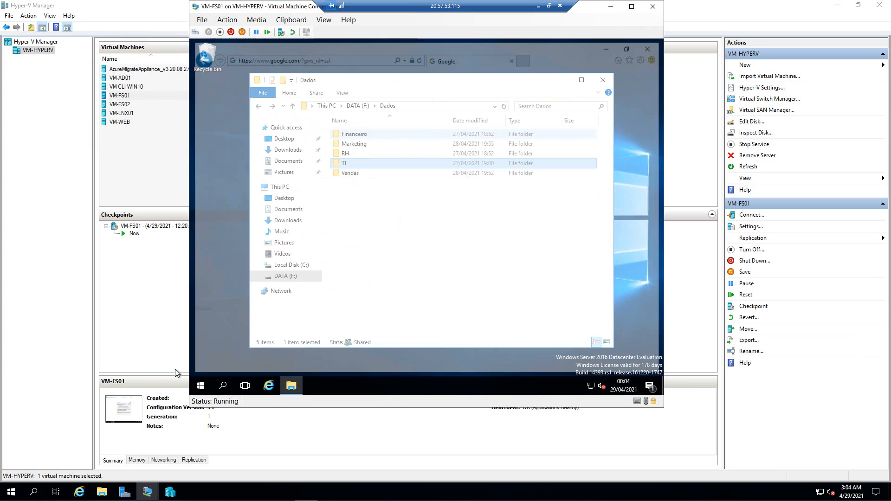
left_click(201, 386)
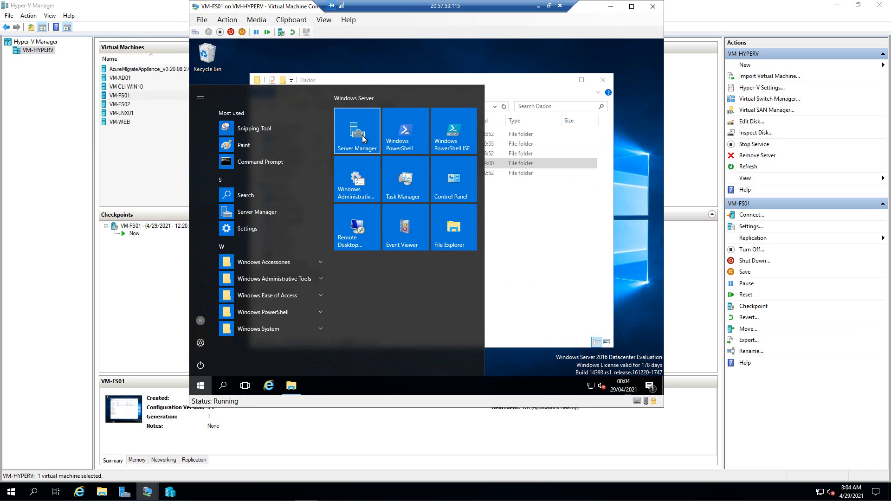
- Turn IE Enhanced Security Configuration Off for Administrators and Users in Server Manager, then relaunch IE
left_click(357, 132)
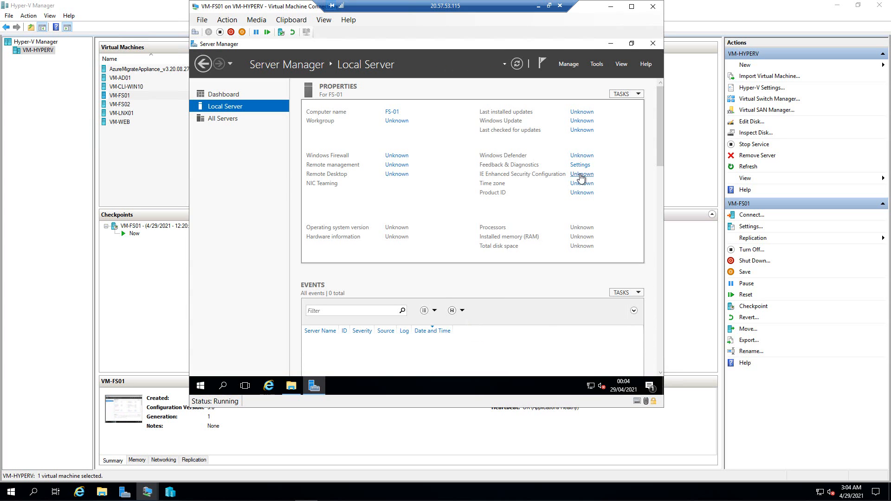
left_click(581, 175)
left_click(367, 199)
left_click(369, 254)
left_click(462, 300)
left_click(652, 43)
left_click(268, 385)
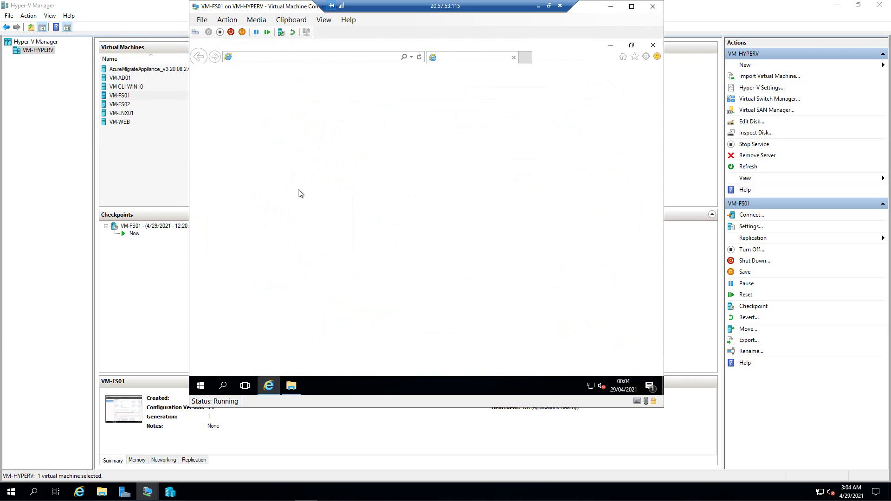
- Search Google for 'download agent file sync' and open Microsoft's Azure File Sync Agent download page
left_click(281, 59)
type("www.google")
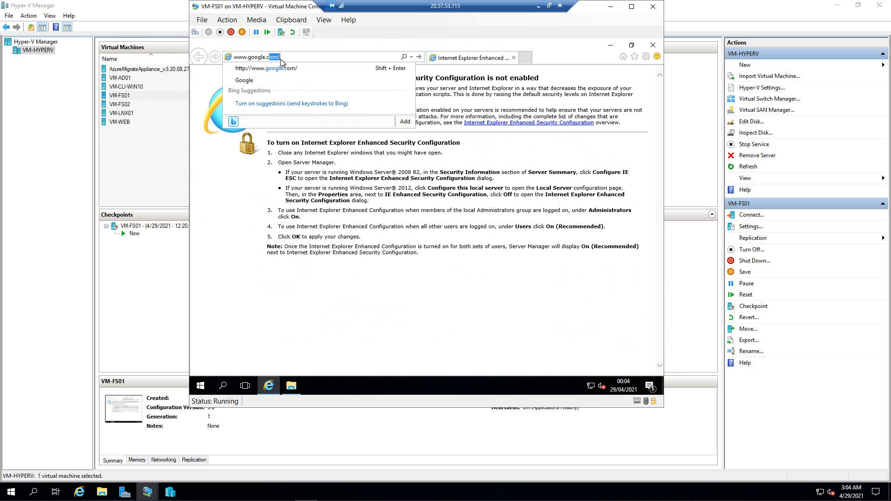
type(".c")
key("Return")
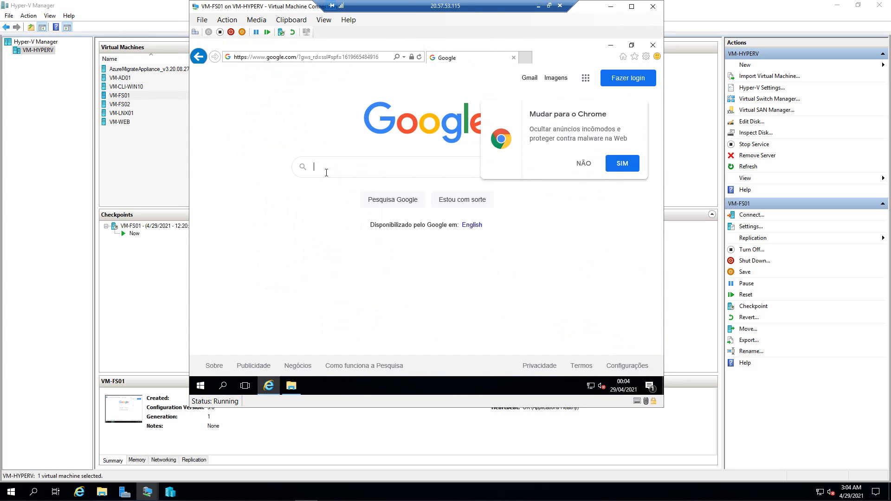
type("downlo")
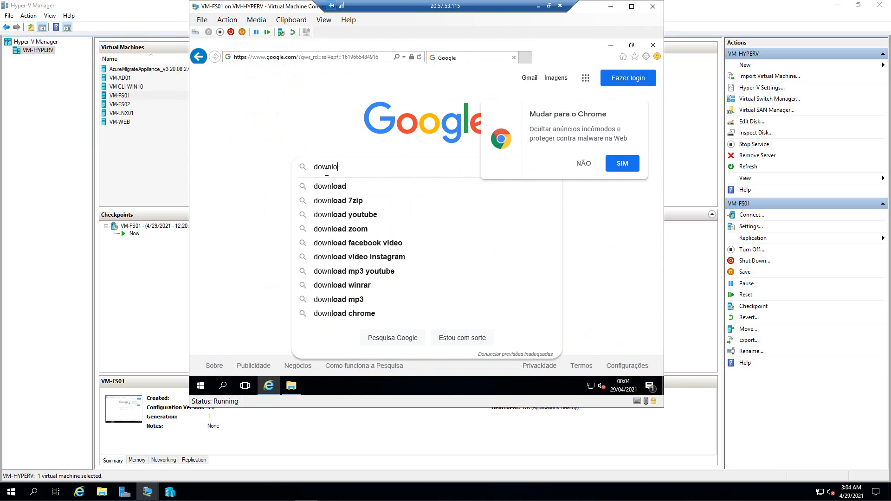
type("ad agent")
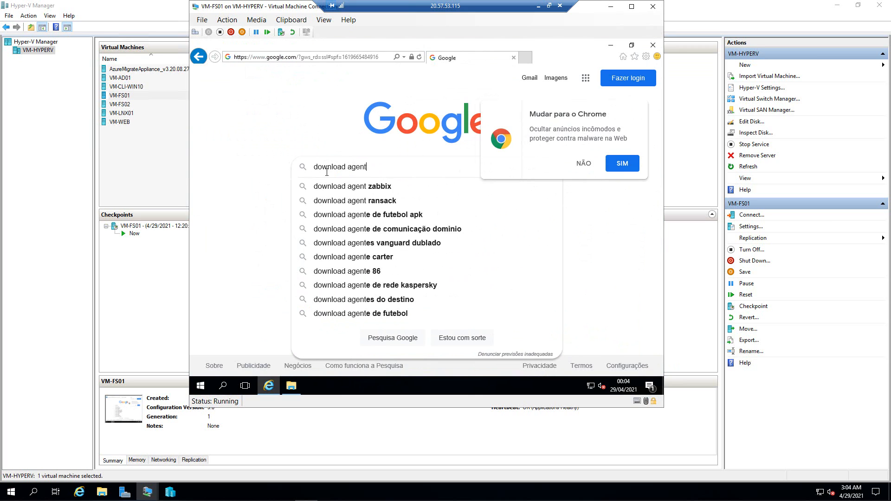
type(" file sync")
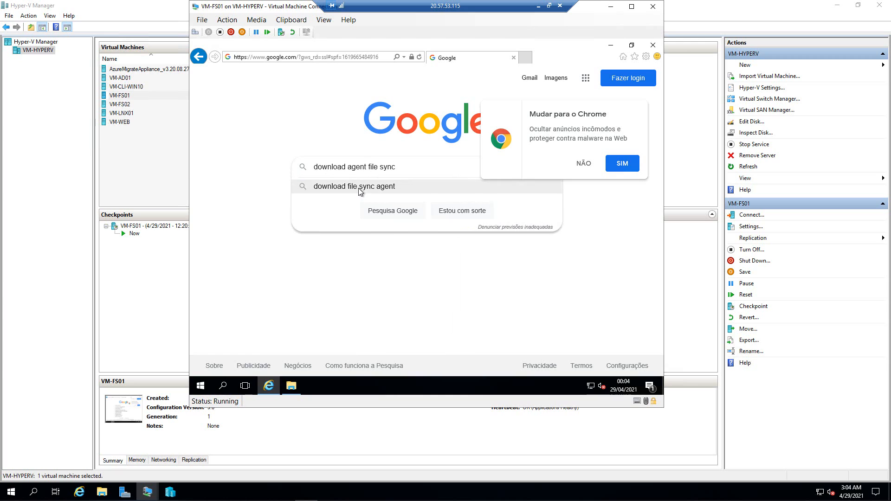
left_click(354, 187)
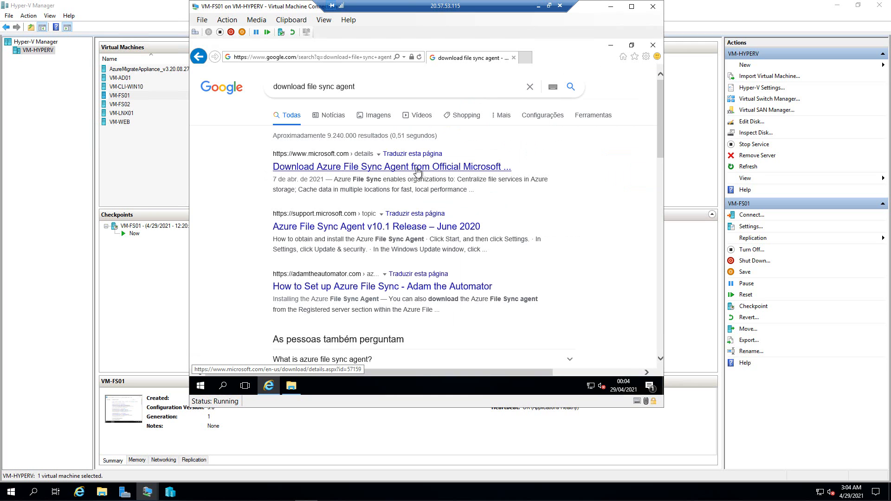
left_click(397, 170)
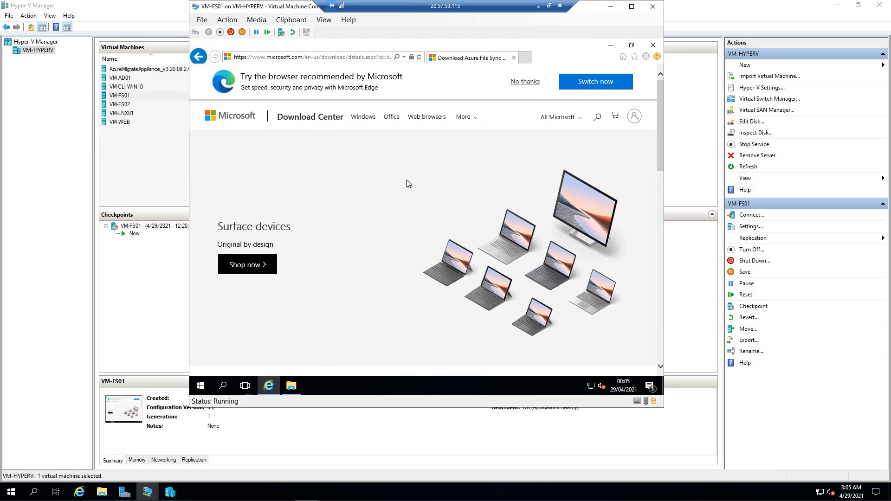
- Scroll the download page, inspecting its System Requirements and Details sections
scroll(406, 181, "down", 5)
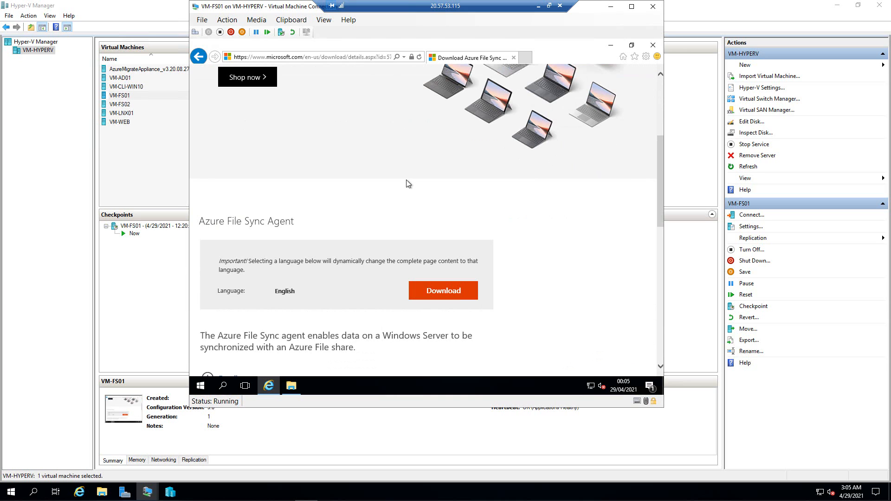
scroll(406, 183, "down", 1)
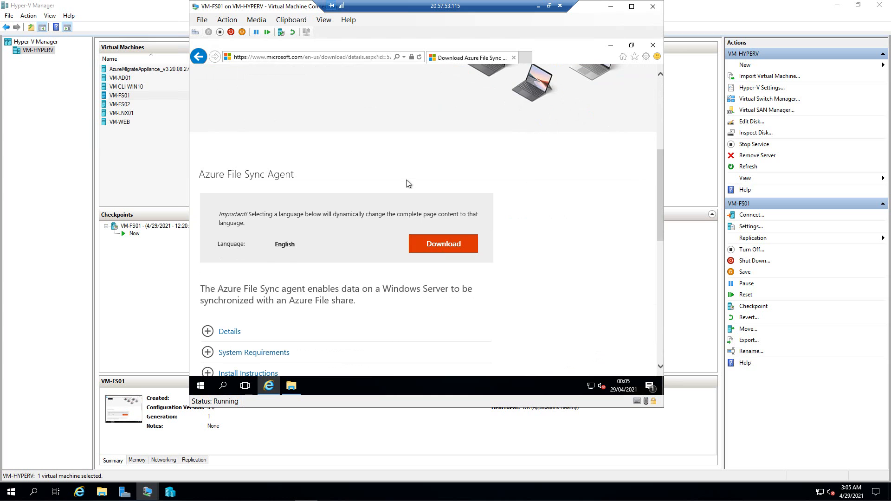
scroll(406, 183, "down", 3)
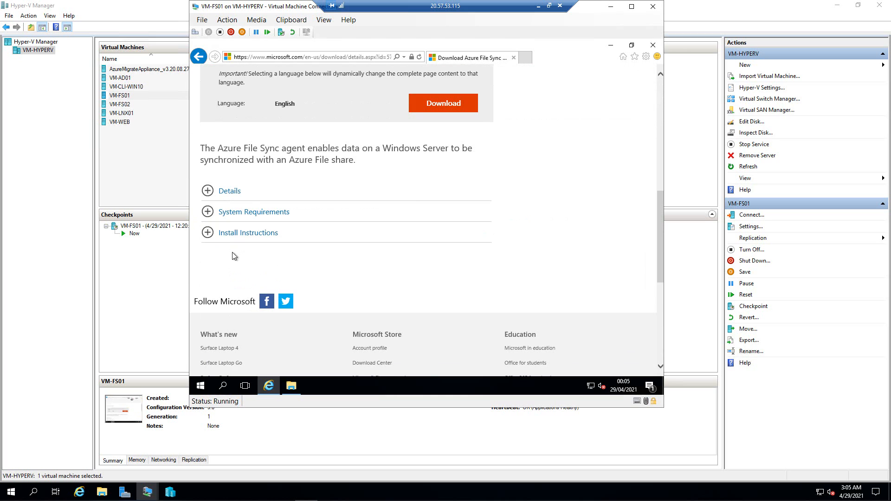
left_click(210, 214)
scroll(259, 274, "down", 1)
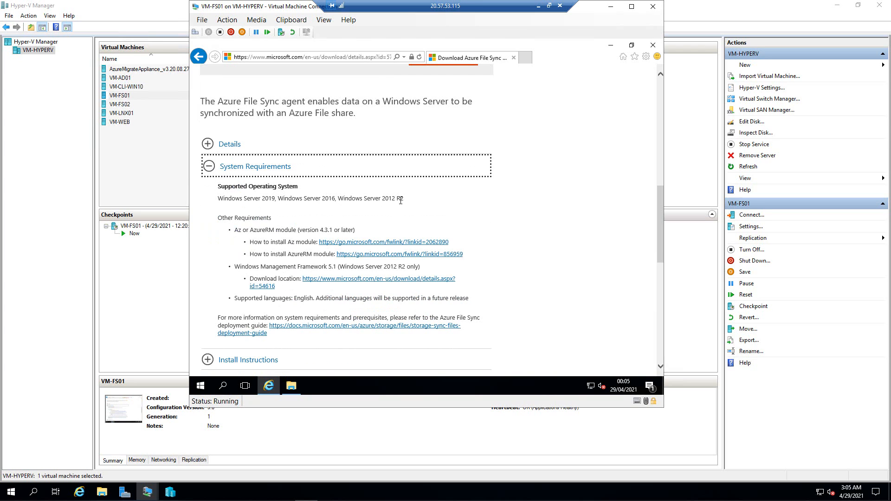
left_click(210, 166)
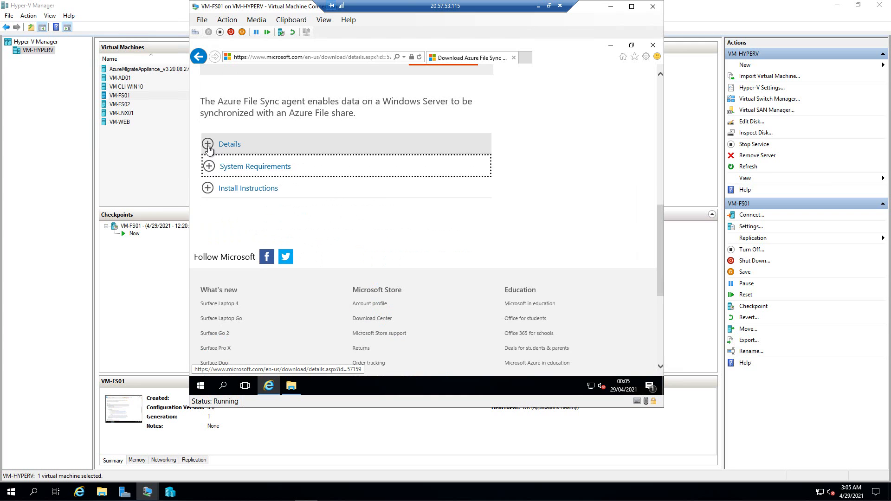
left_click(208, 145)
left_click(209, 146)
- Download StorageSyncAgent_WS2016.msi to the Desktop, allowing microsoft.com pop-ups, and run it
left_click(423, 158)
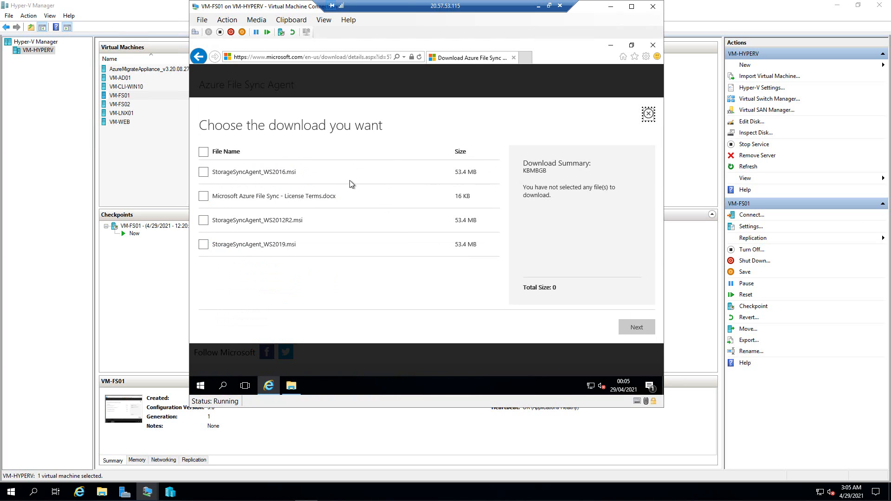
left_click(204, 174)
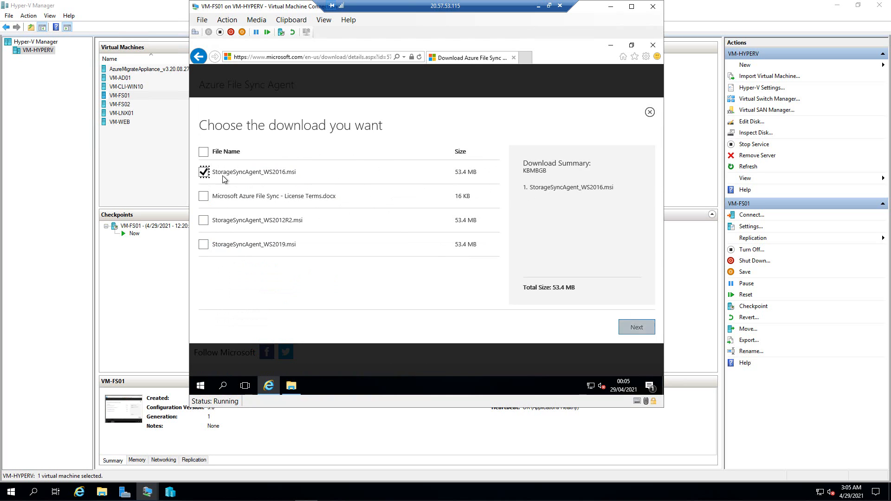
left_click(631, 327)
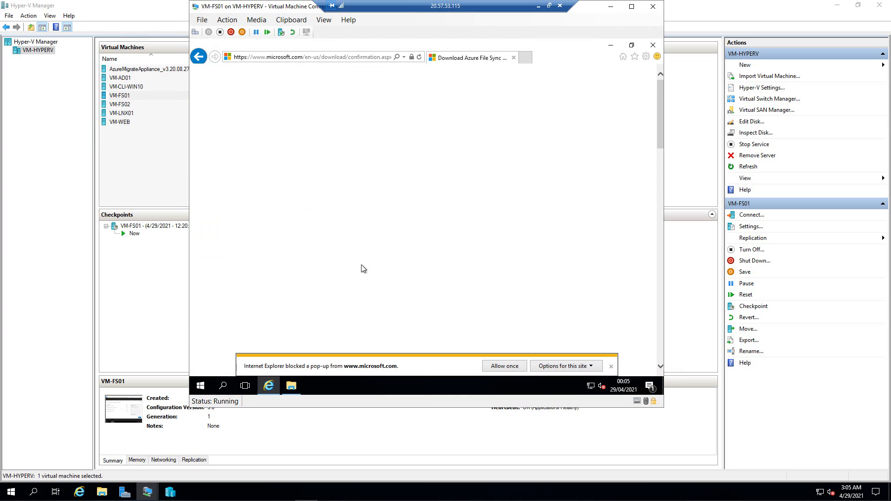
left_click(596, 368)
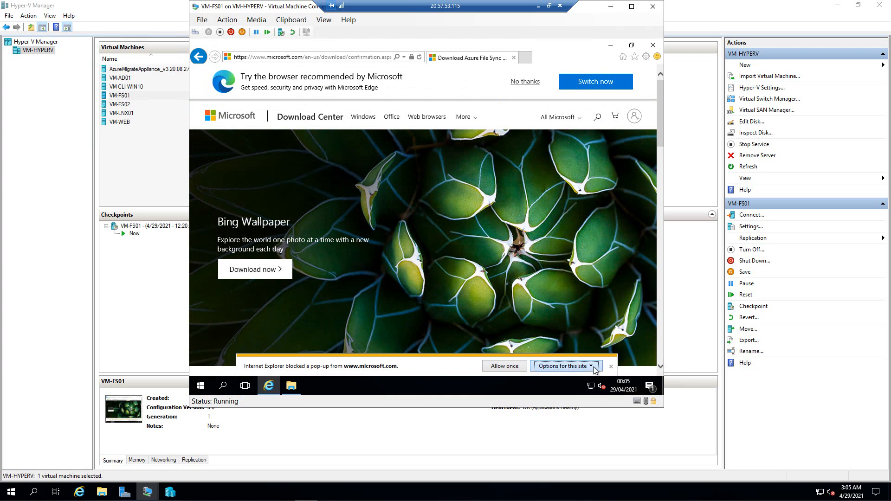
left_click(506, 355)
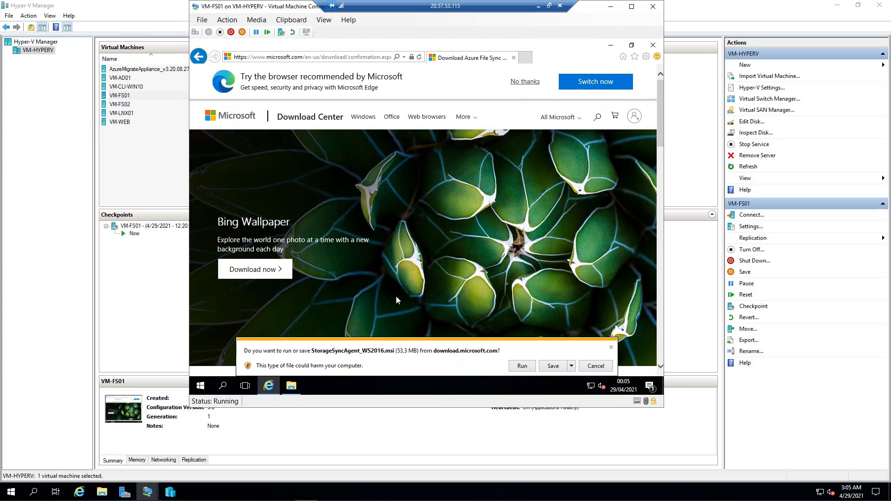
left_click(571, 366)
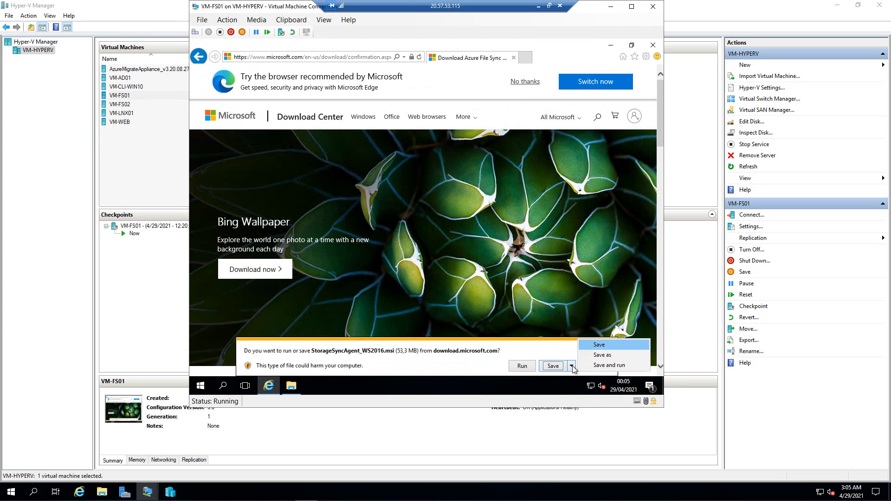
left_click(602, 356)
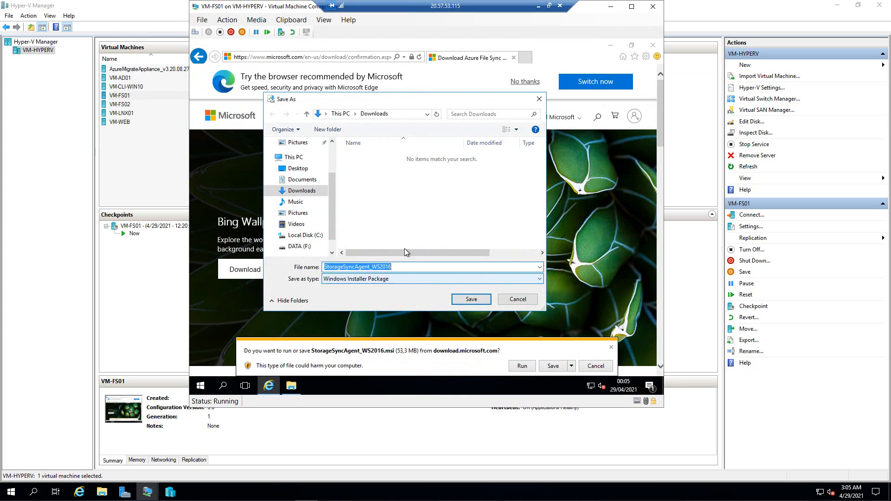
left_click(301, 170)
left_click(459, 299)
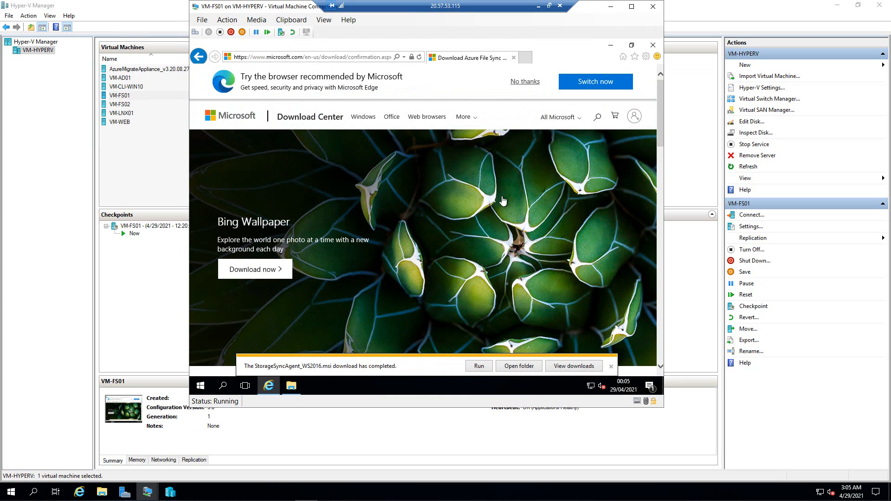
left_click(479, 366)
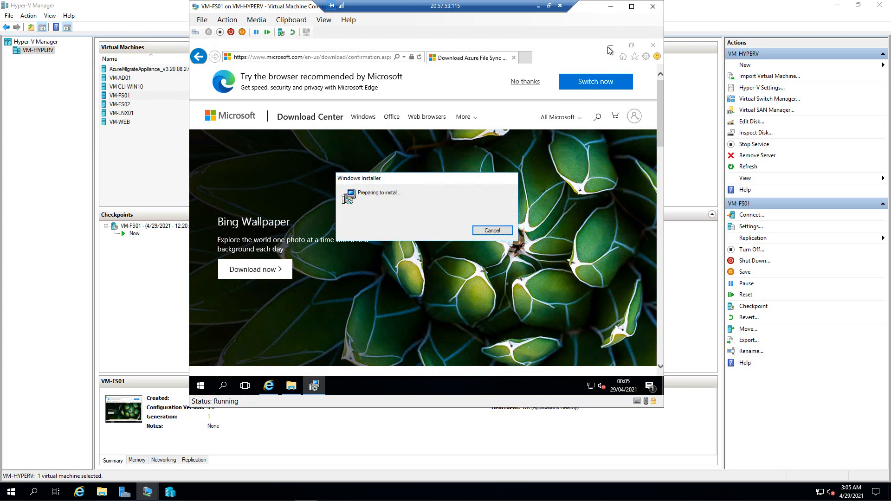
- Accept the licence, keep default path, proxy and Microsoft Update settings, and start the agent install
left_click(608, 45)
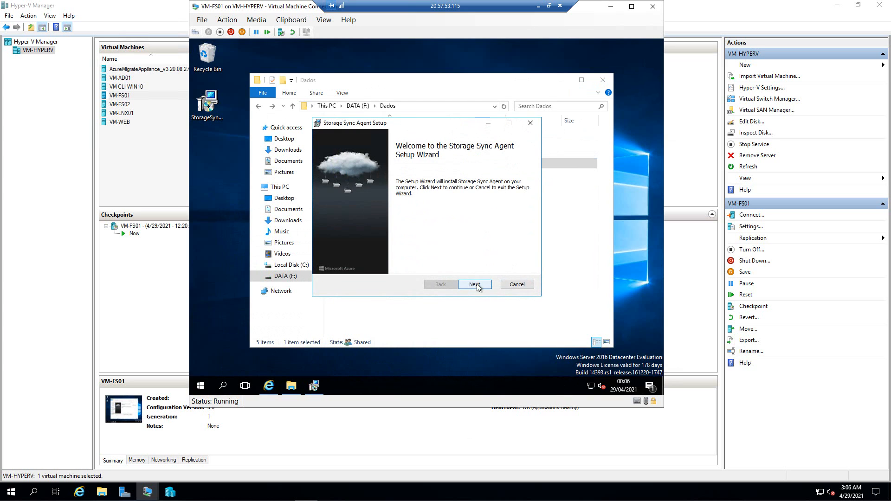
left_click(472, 284)
left_click(473, 284)
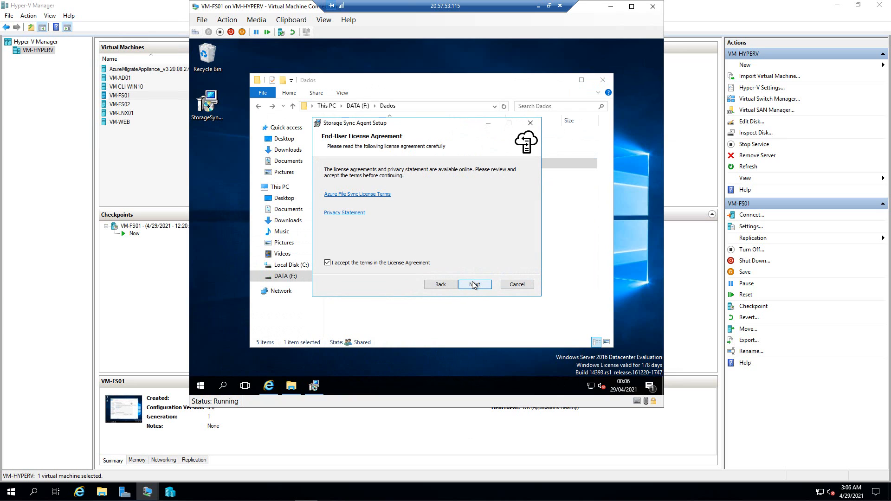
left_click(472, 283)
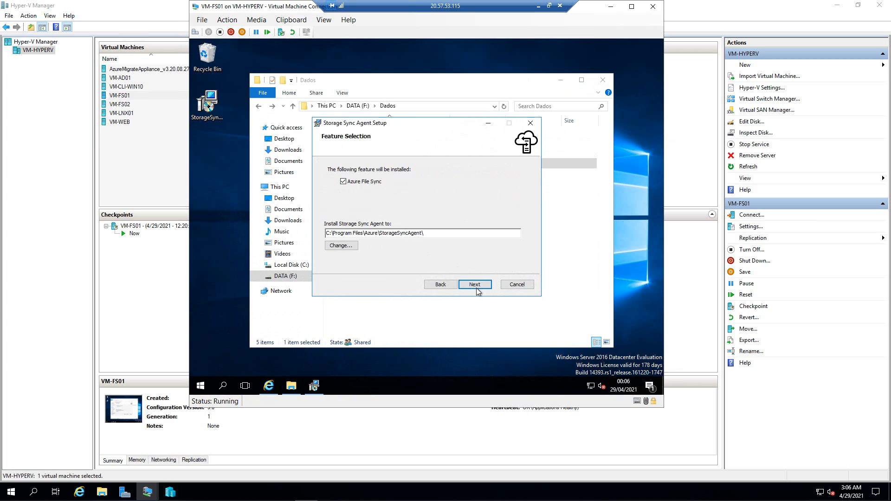
left_click(475, 288)
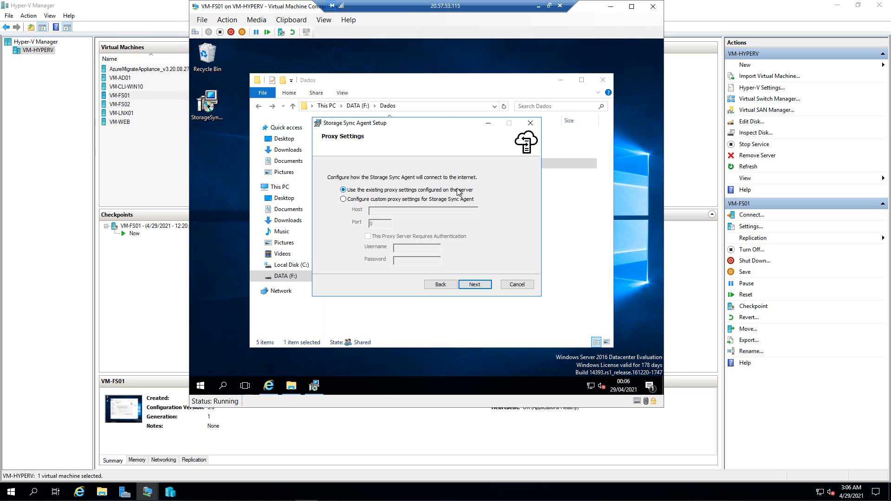
left_click(483, 286)
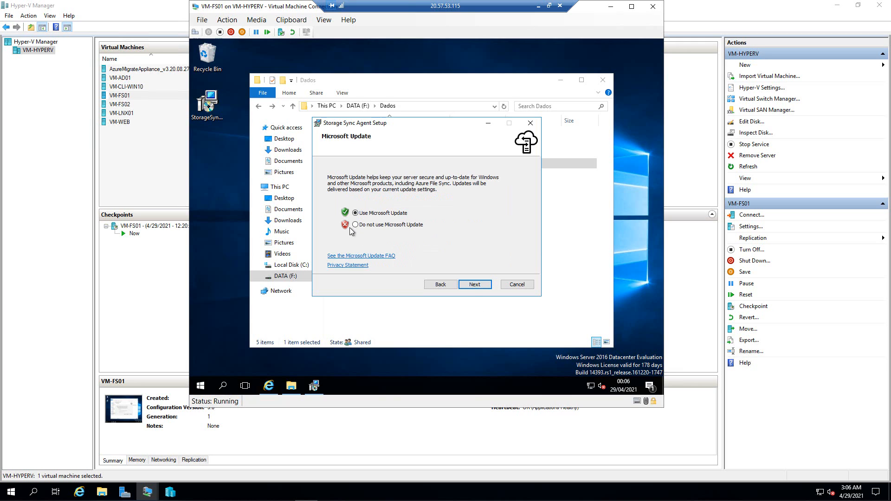
left_click(473, 284)
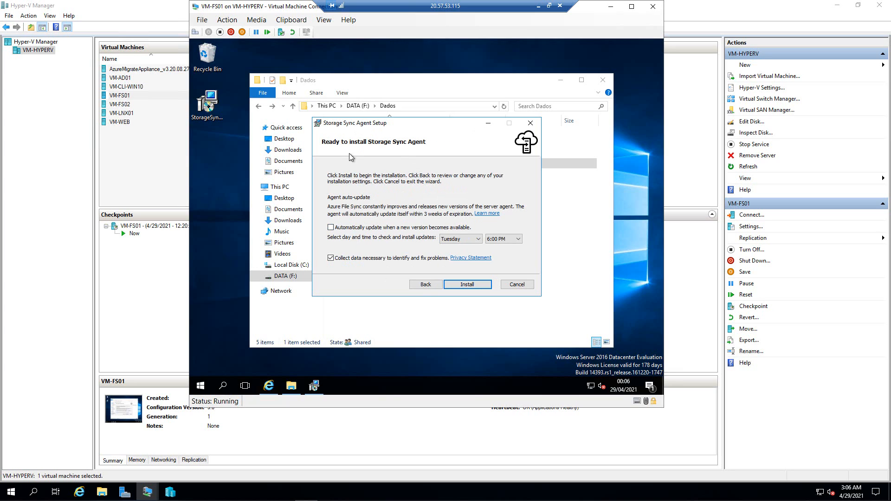
left_click(466, 284)
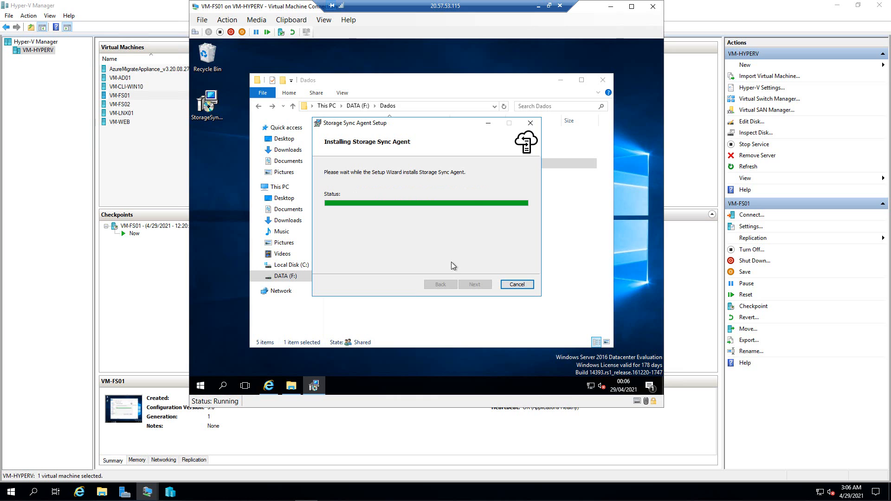
- Minimize the Dados folder window and let the Storage Sync Agent installation finish
left_click(559, 79)
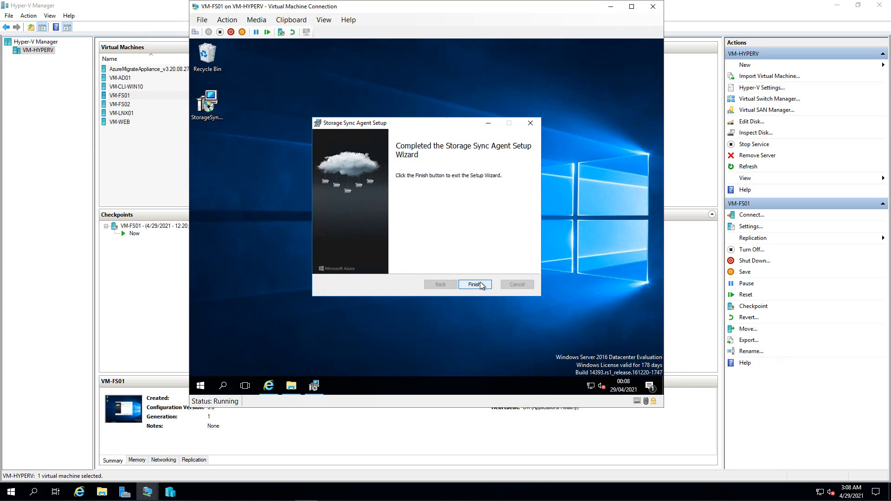
- Finish setup, dismiss the agent-update notice, keep AzureCloud and start the Azure sign-in
left_click(481, 285)
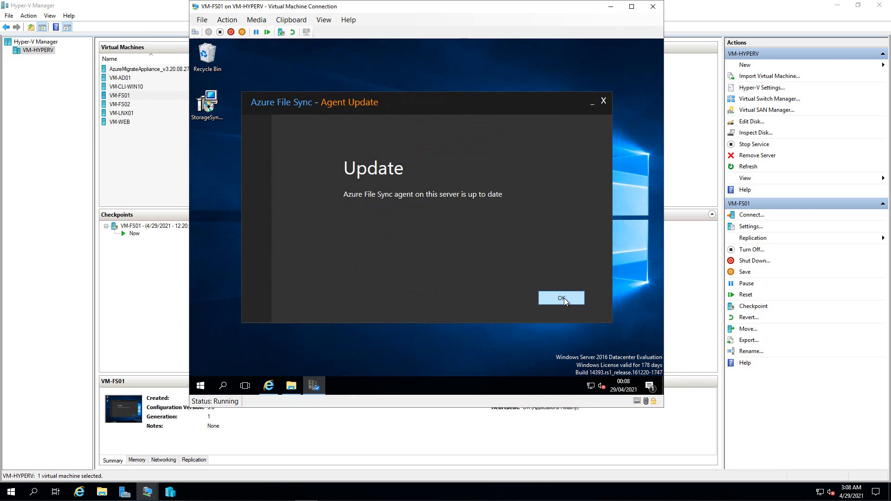
left_click(559, 297)
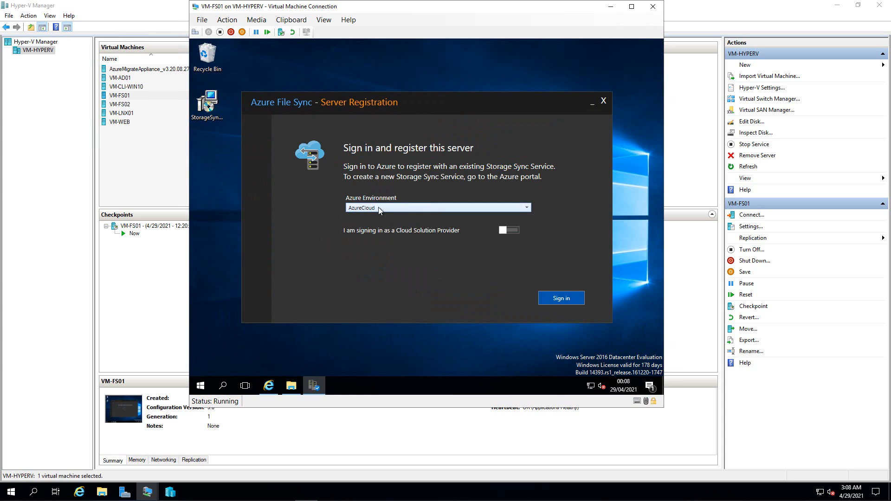
left_click(525, 212)
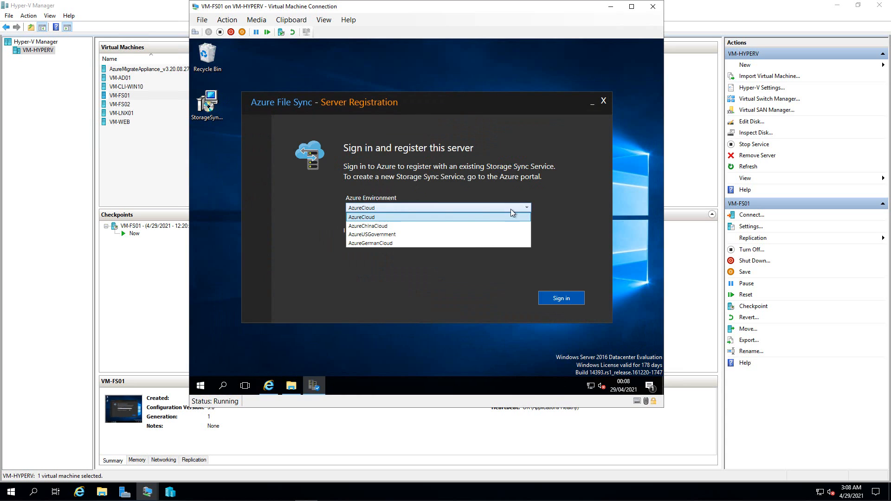
left_click(548, 299)
left_click(557, 298)
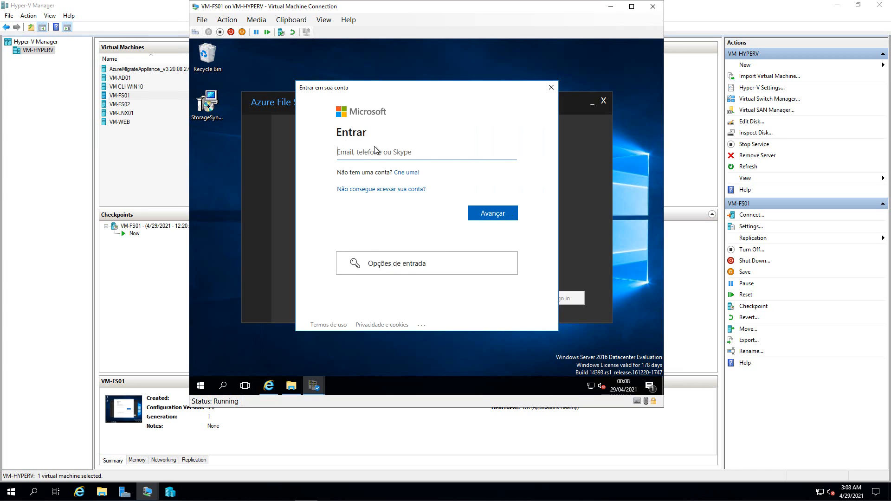
- Sign in to Azure with the account e-mail and password
key("Return")
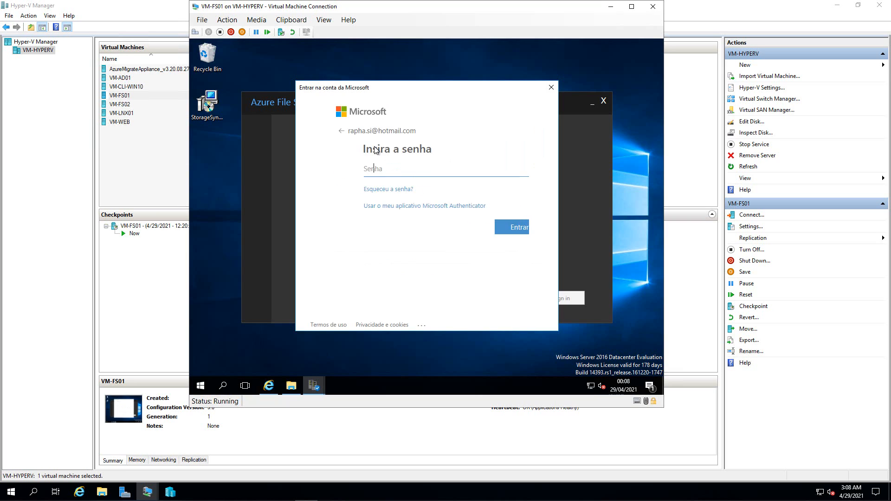
type("••••••")
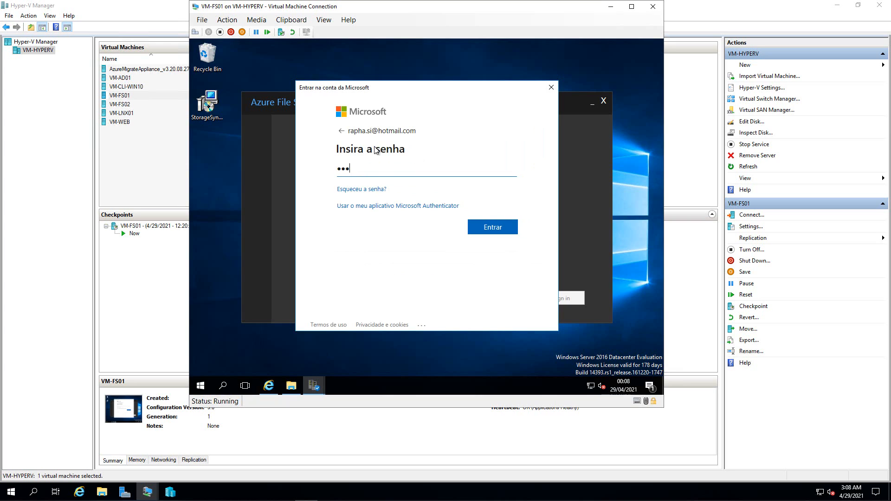
type("••")
key("Return")
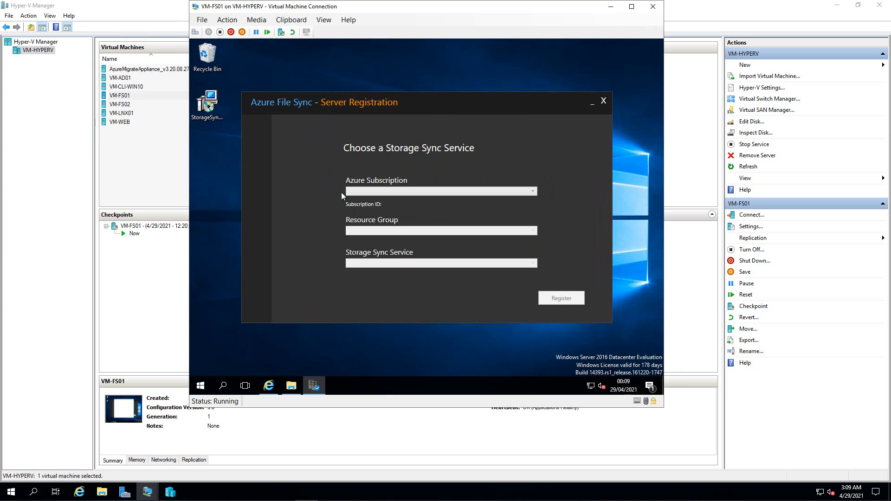
- Register the server to sto-sync-tftec01 in RG-FS under the Assinatura de Plataformas MSDN subscription
left_click(532, 191)
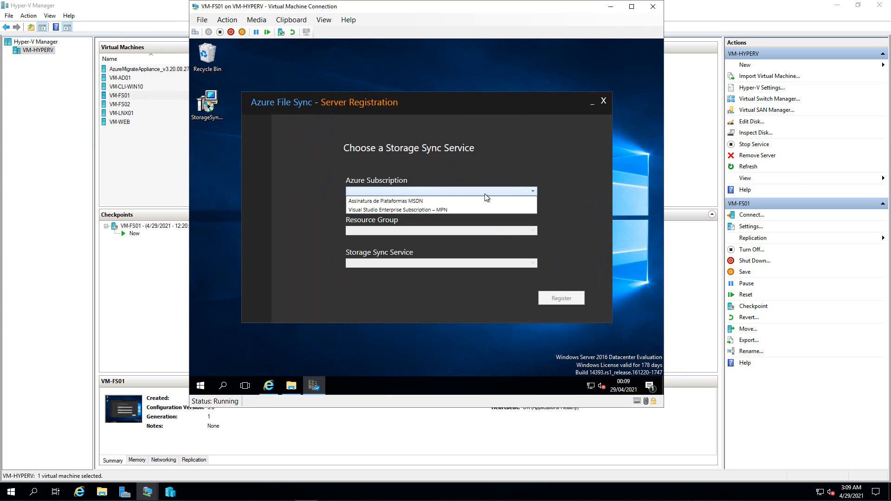
left_click(408, 201)
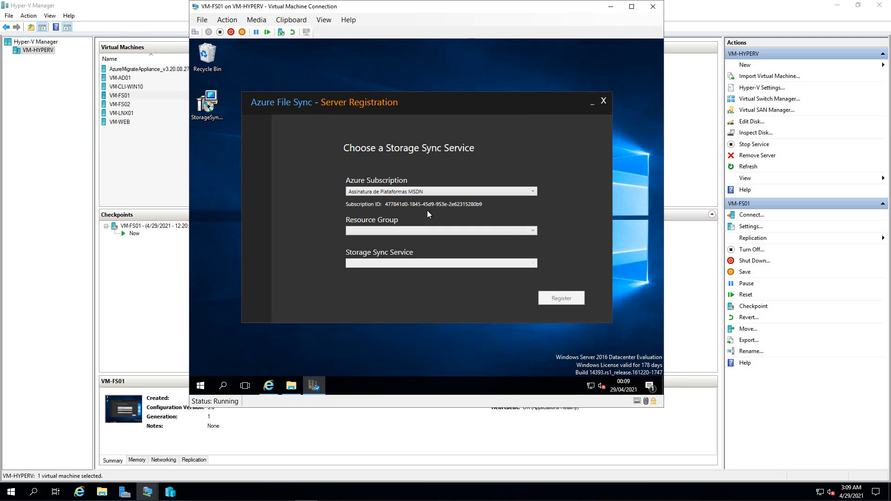
left_click(532, 233)
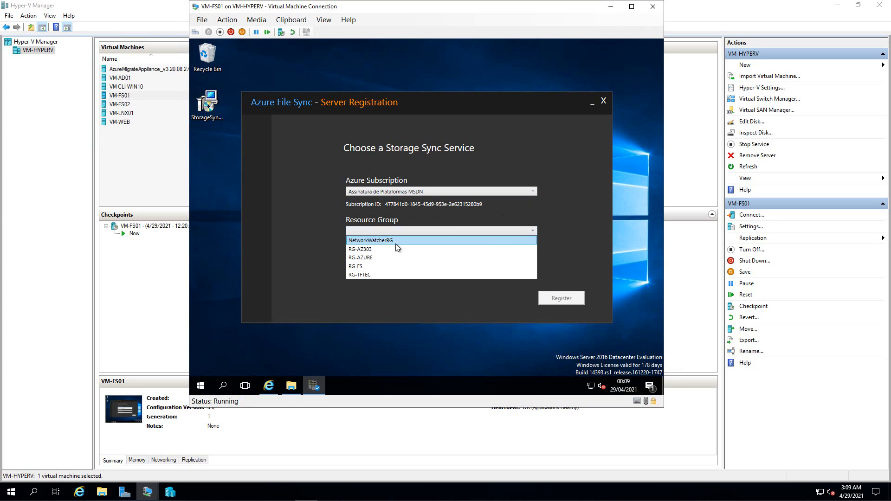
left_click(361, 267)
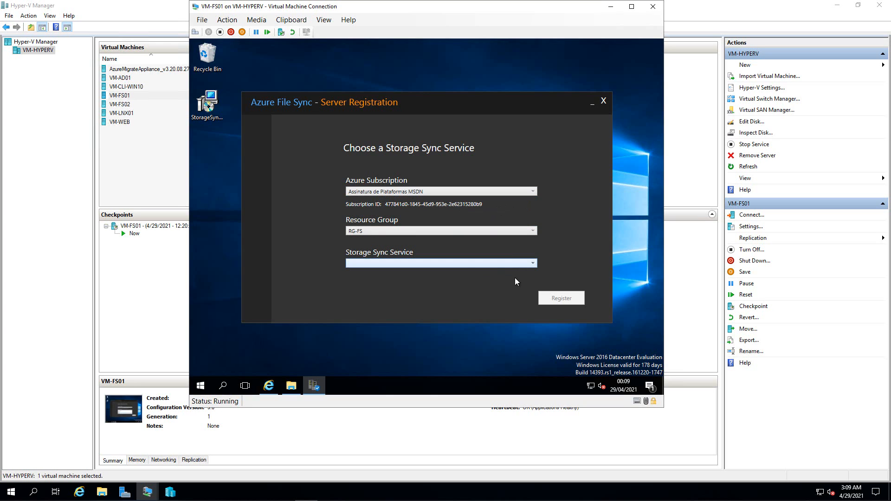
left_click(532, 263)
left_click(379, 275)
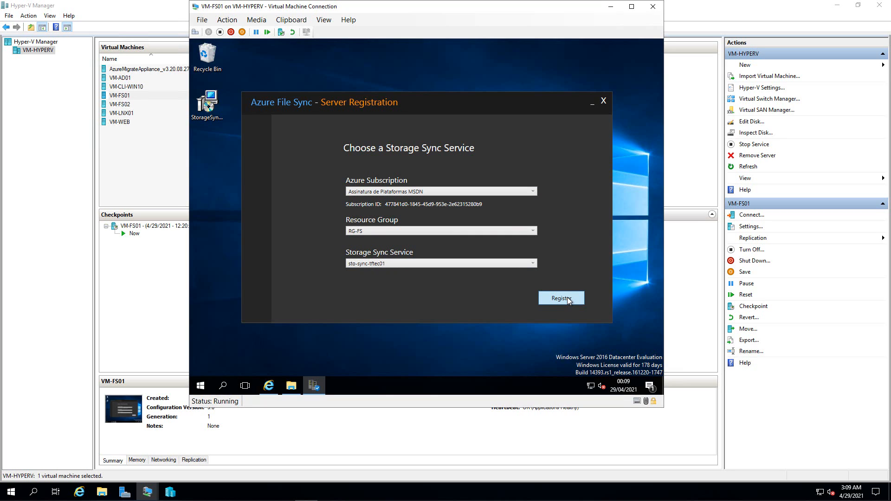
left_click(567, 299)
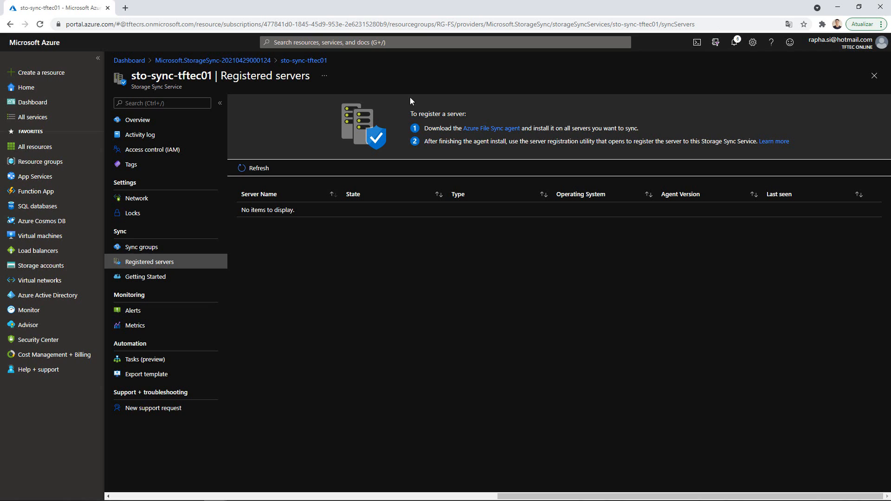
- Refresh Registered servers to confirm FS-01.tftecrs.com.br is online, then go to Sync groups
left_click(258, 169)
left_click(144, 278)
left_click(200, 262)
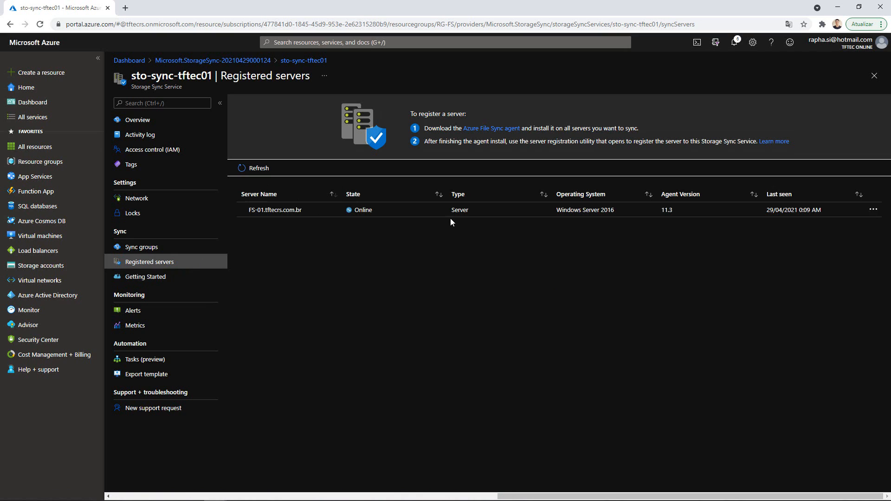
left_click(872, 210)
left_click(694, 261)
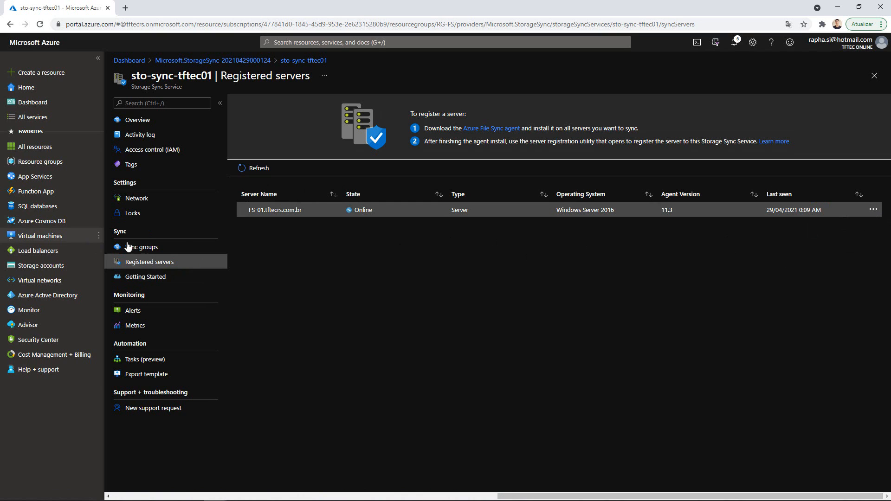
left_click(141, 248)
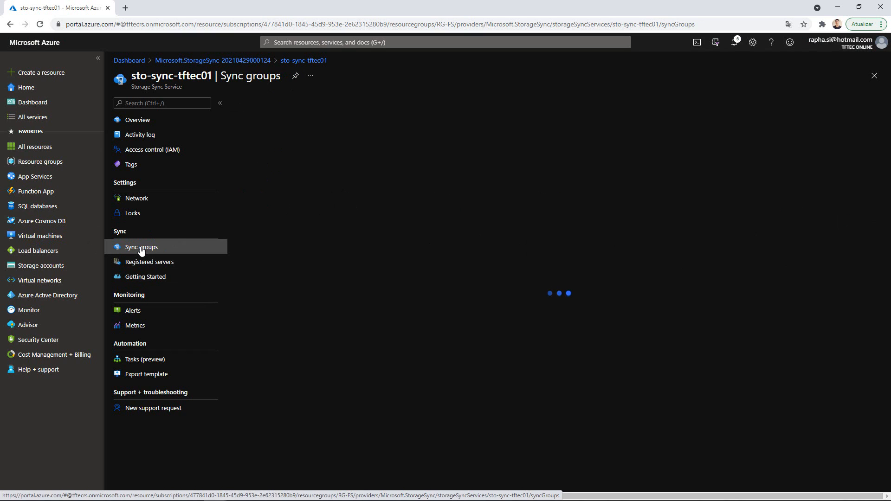
- In sync group GR-FSTFTEC, add a server endpoint on FS-01.tftecrs.com.br
left_click(272, 156)
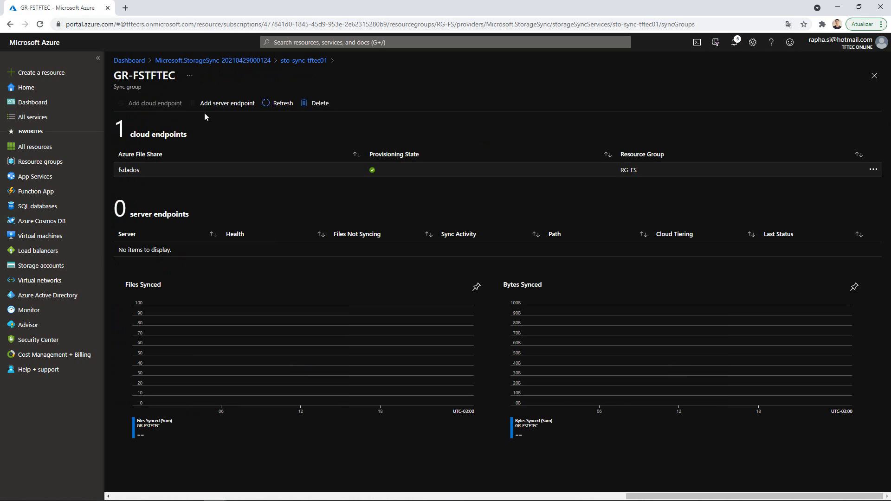
left_click(228, 107)
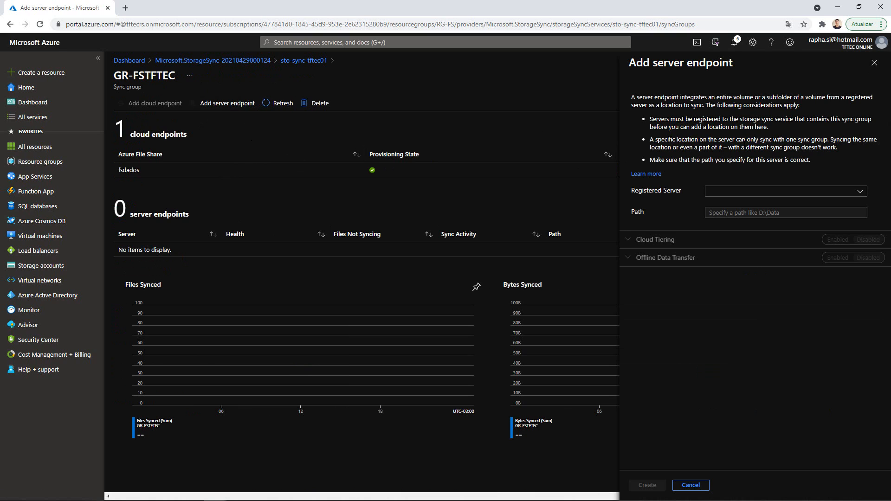
left_click(861, 191)
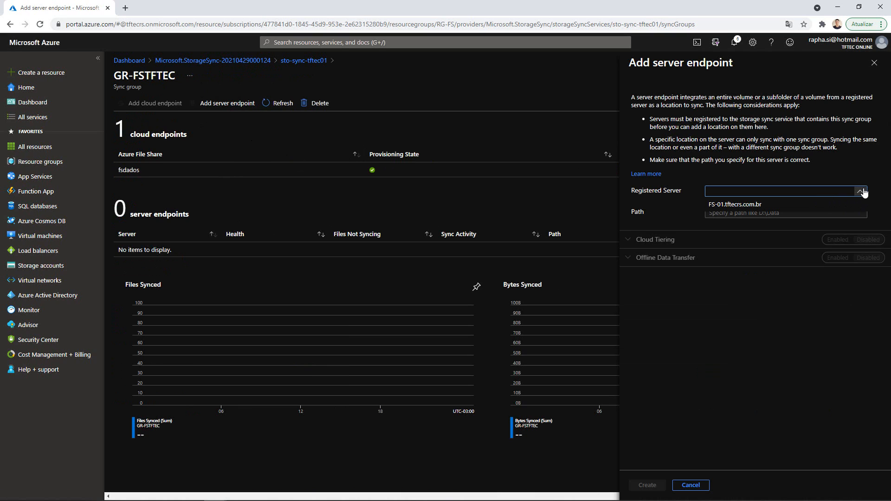
left_click(750, 205)
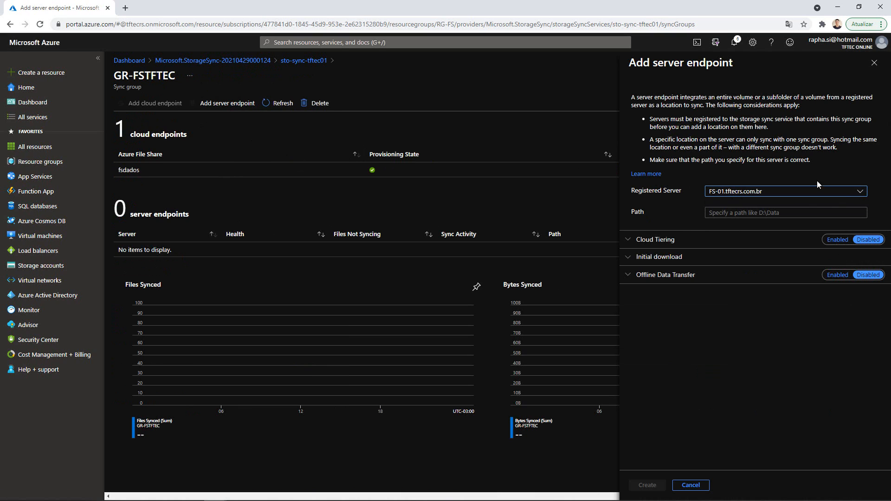
left_click(861, 191)
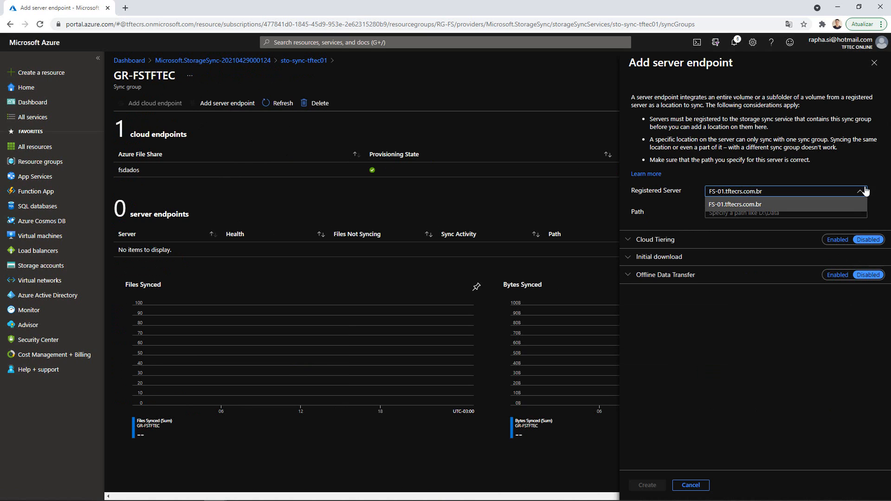
left_click(846, 172)
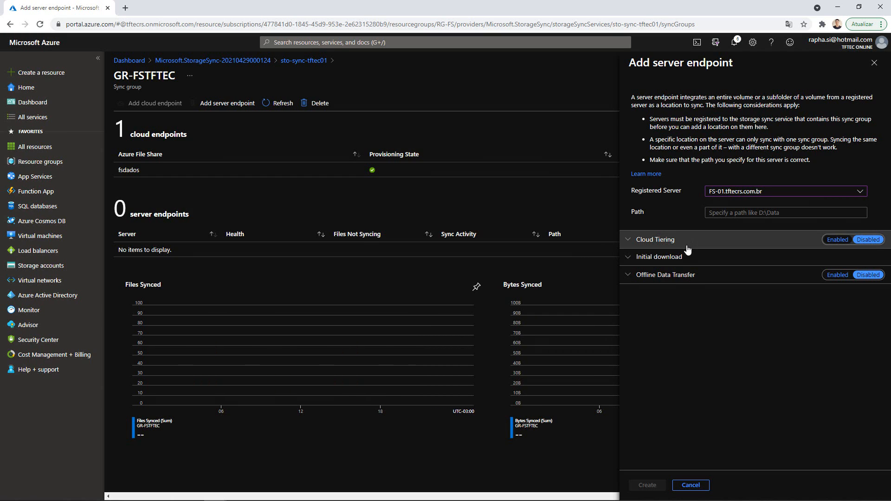
- Enable cloud tiering for the endpoint and select the volume free space value
left_click(761, 212)
left_click(680, 210)
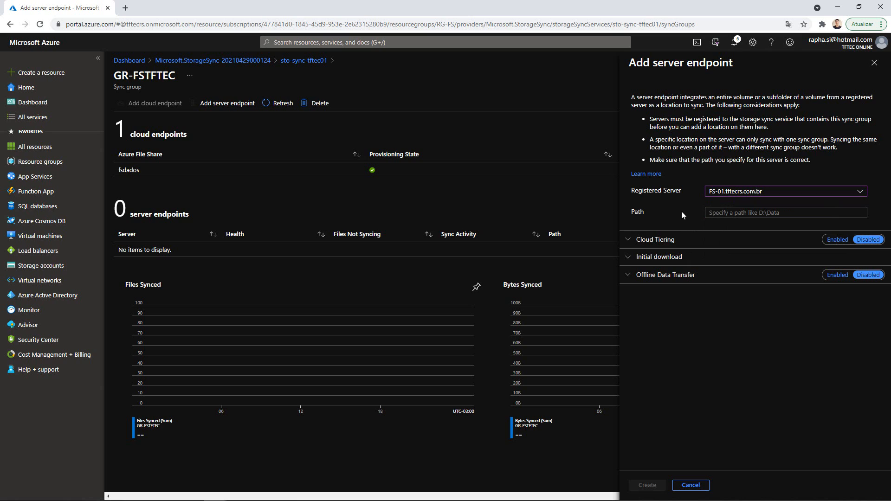
left_click(626, 241)
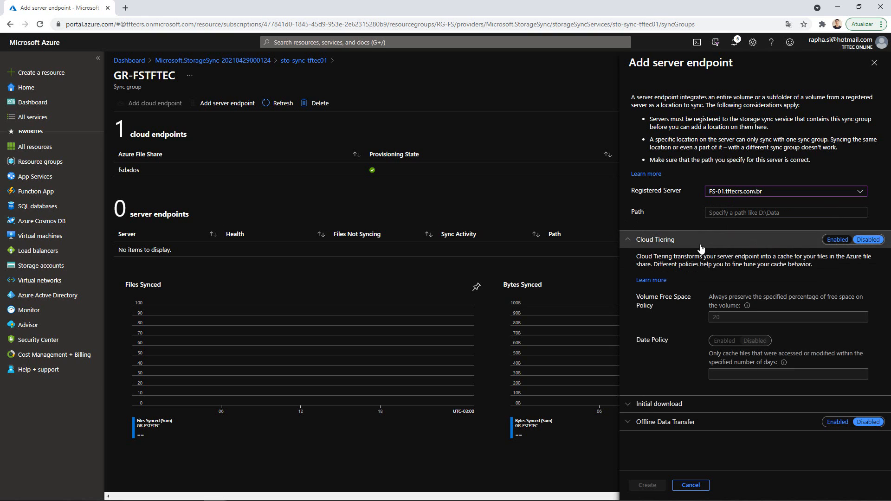
left_click(845, 242)
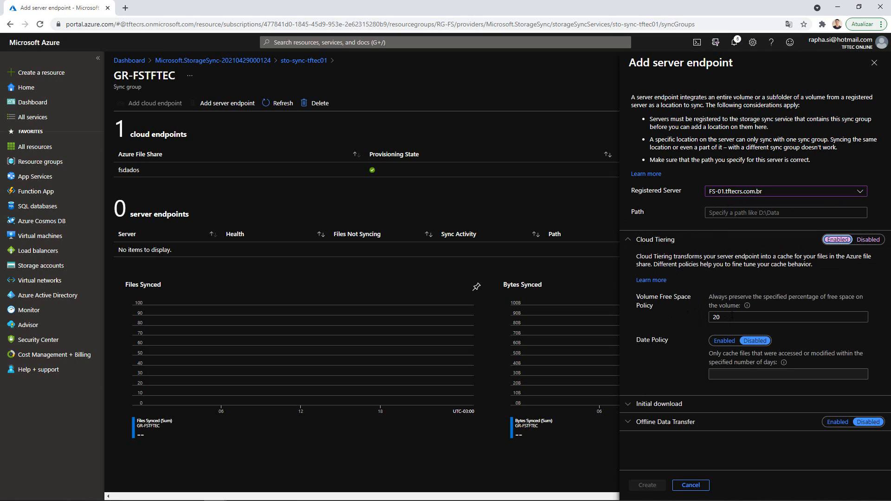
double_click(708, 318)
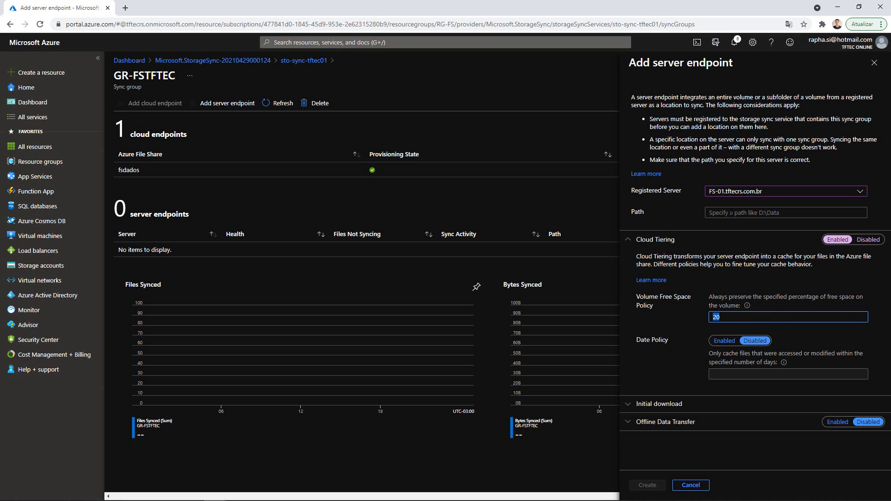
- Try C:\ as the endpoint path, clear it after the system-volume warning, and switch to the file server VM
left_click(718, 212)
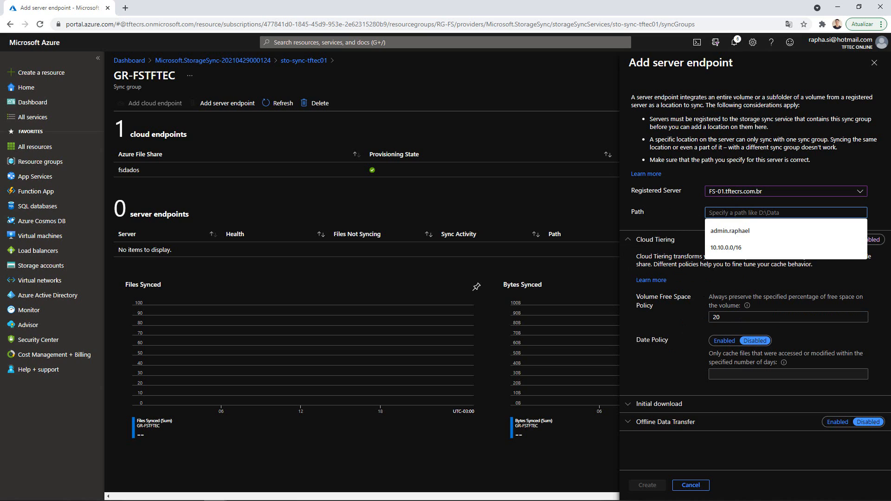
left_click(667, 216)
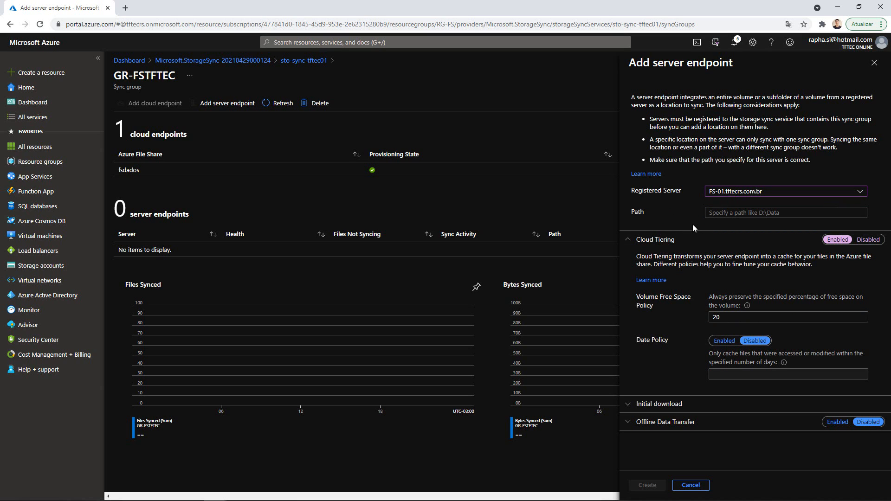
left_click(716, 214)
type("C:\\")
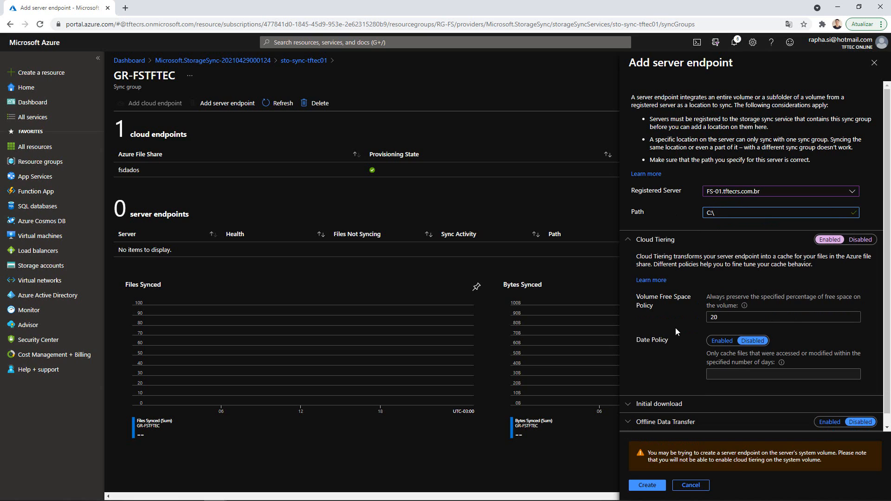
key("BackSpace")
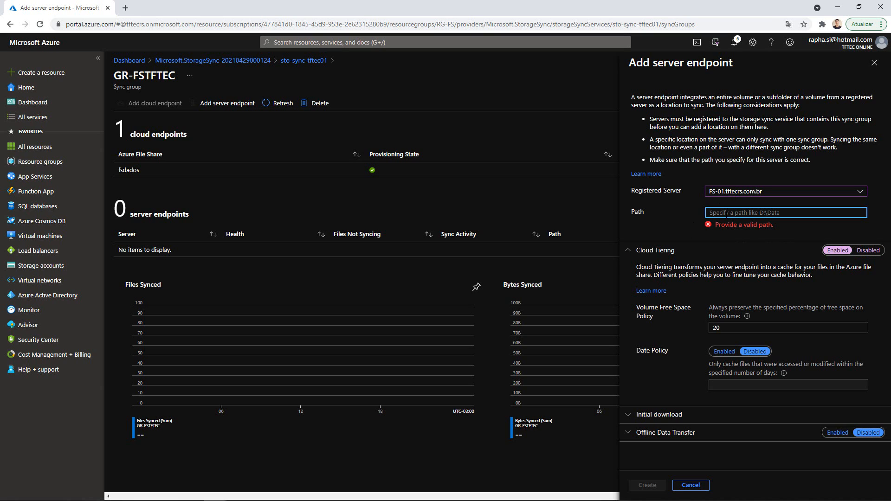
key("alt+Tab")
key("alt+Tab")
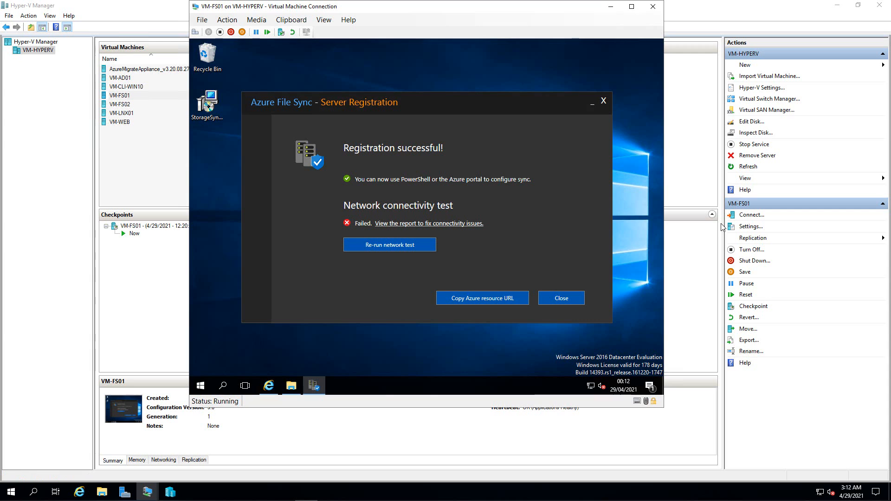
- Pass the network test, close the registration tool, and copy the F:\Dados path from File Explorer
left_click(385, 242)
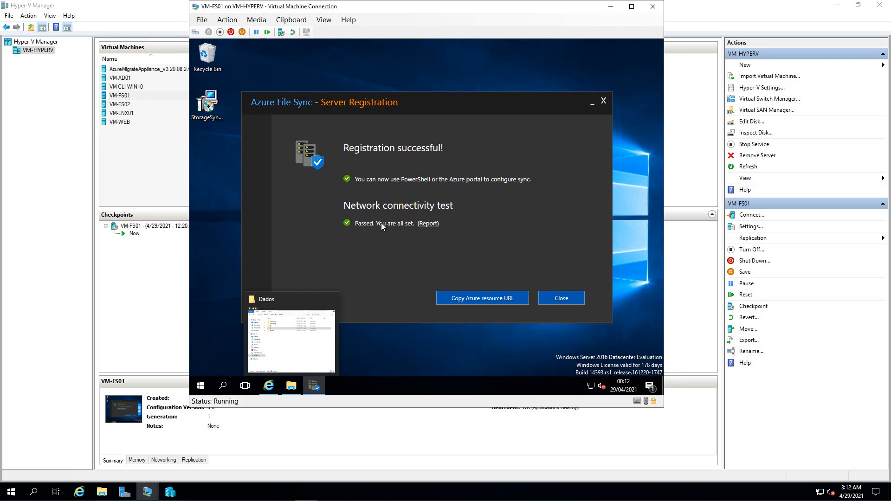
left_click(561, 299)
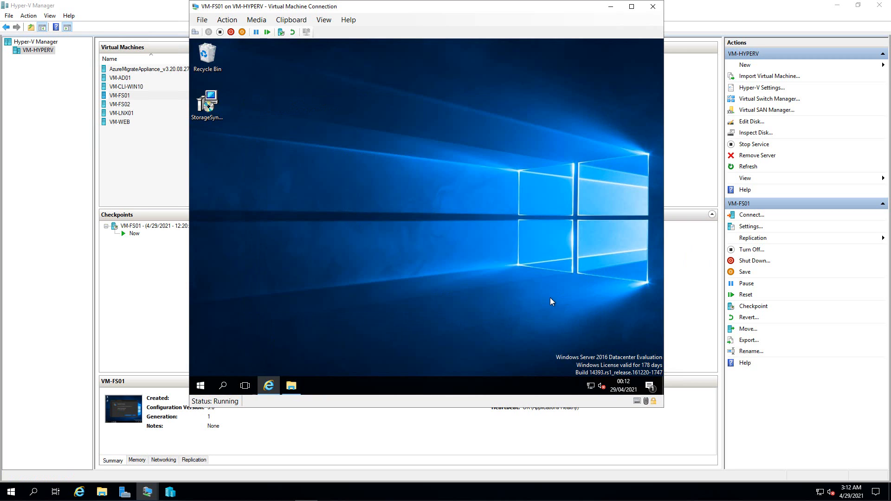
left_click(291, 385)
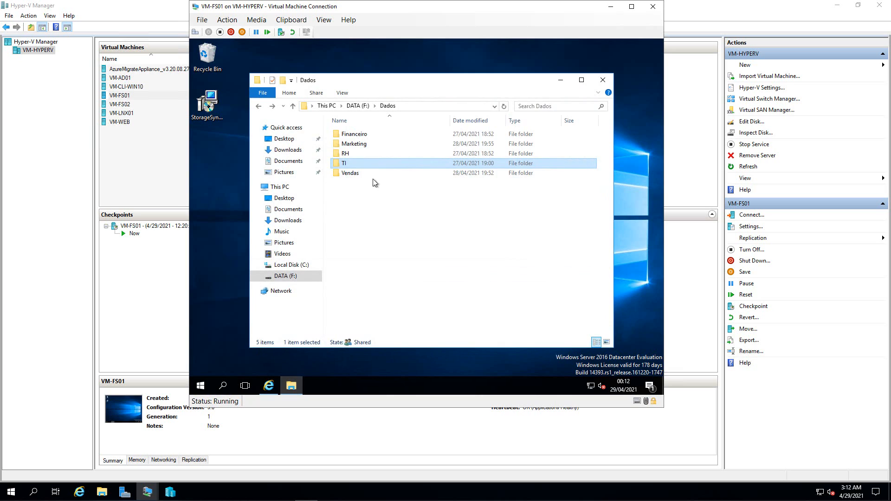
left_click(351, 106)
left_click(354, 207)
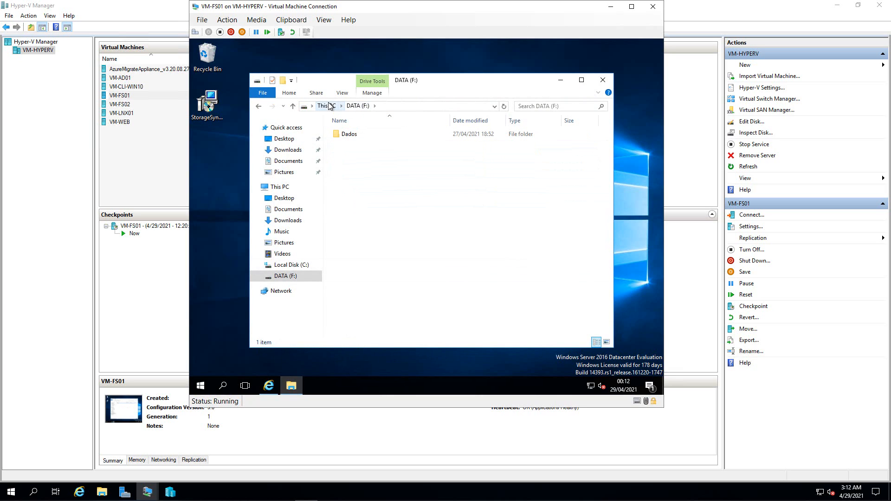
left_click(344, 136)
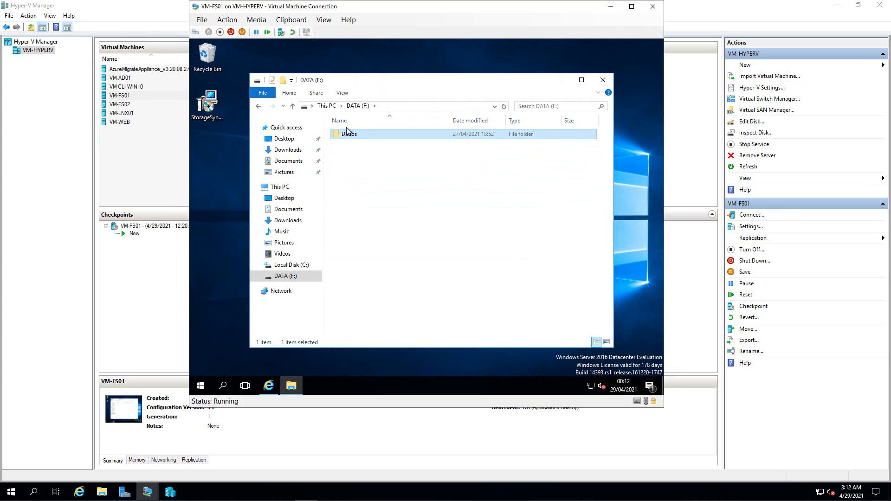
double_click(344, 136)
left_click(397, 106)
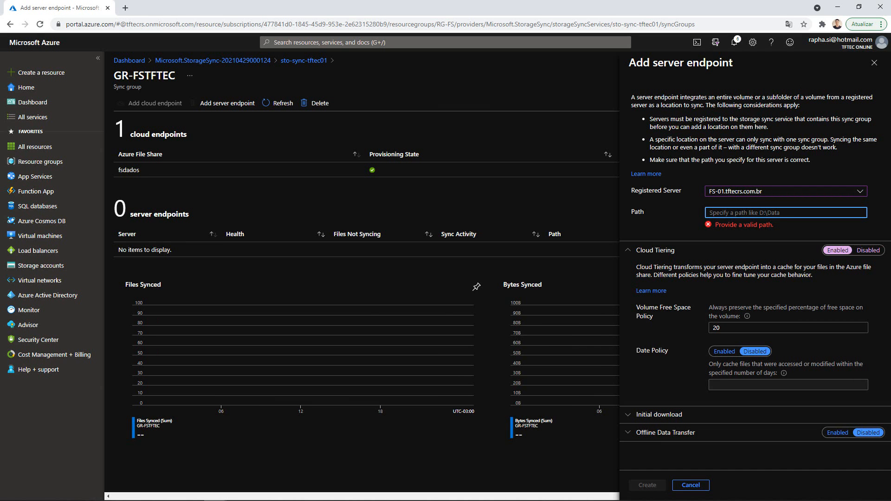
left_click(743, 208)
- Enter F:\Dados as the endpoint path and change the volume free space policy from 20 to 90%
type("F:\\Dados")
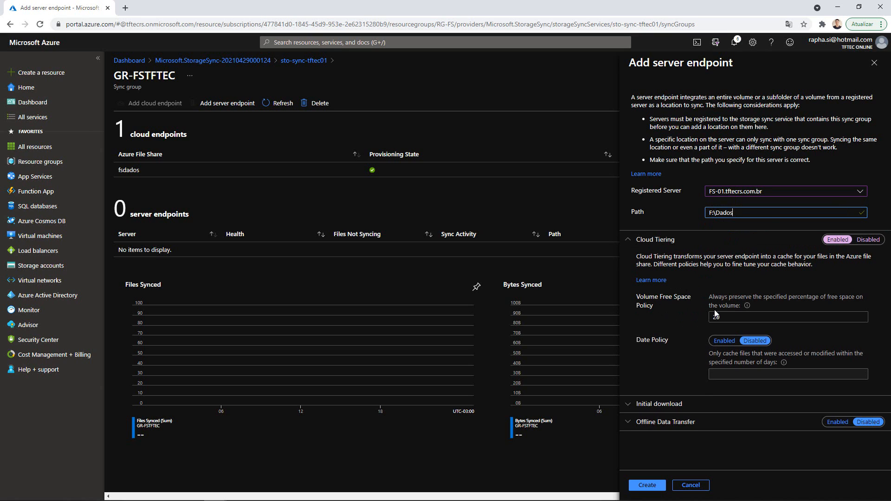
left_click(726, 317)
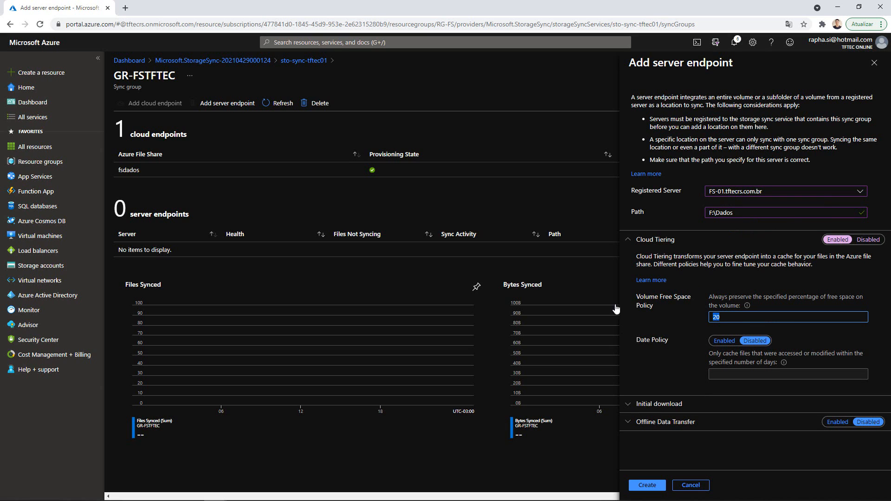
left_click(726, 317)
- Enable the date policy so only files accessed within 30 days stay cached
left_click(724, 340)
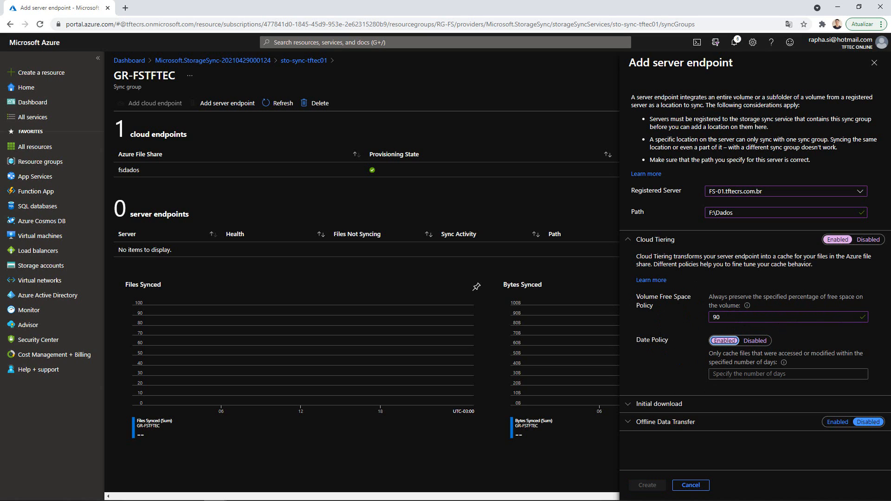
left_click(725, 373)
type("30")
left_click(686, 373)
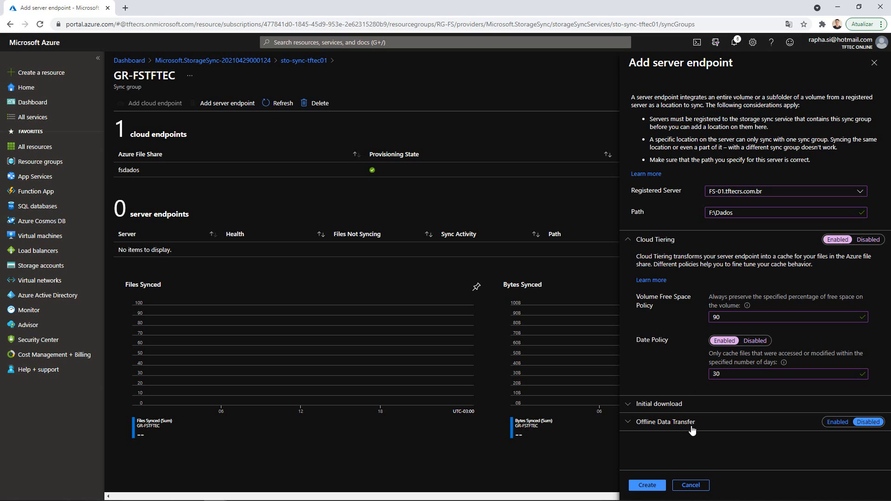
left_click(631, 430)
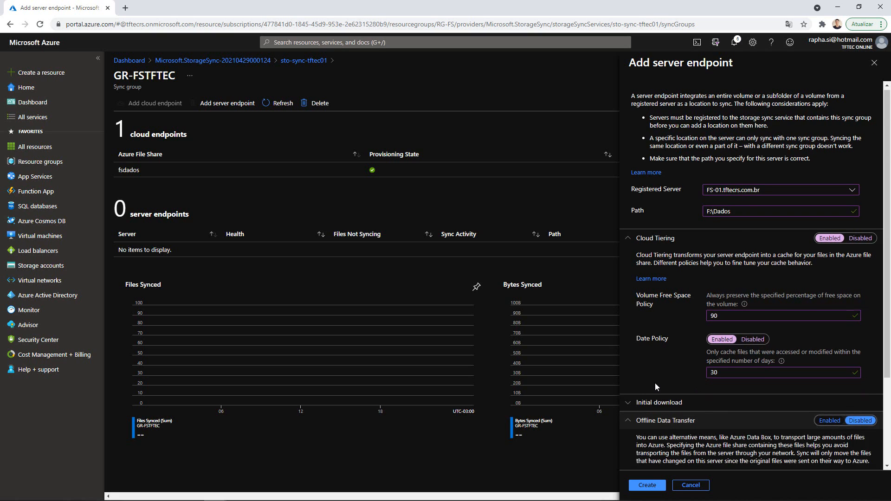
- Review the tiering settings and collapse the Offline Data Transfer section
scroll(655, 382, "down", 2)
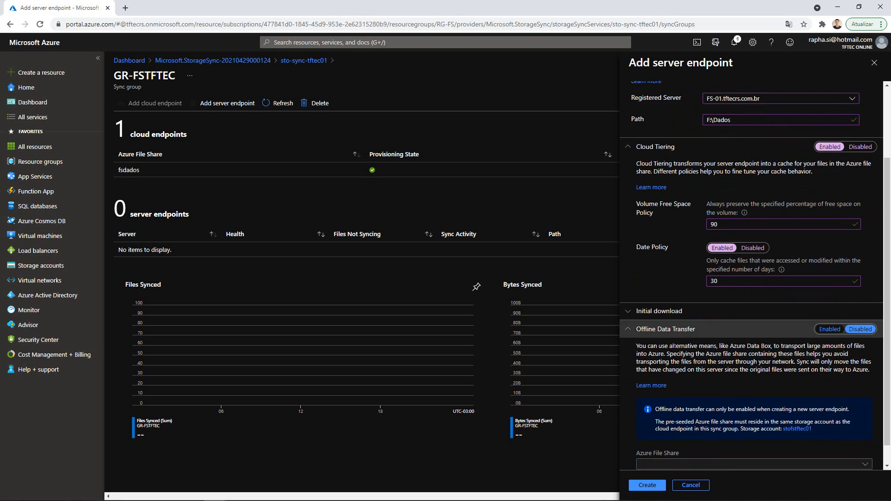
scroll(728, 370, "down", 1)
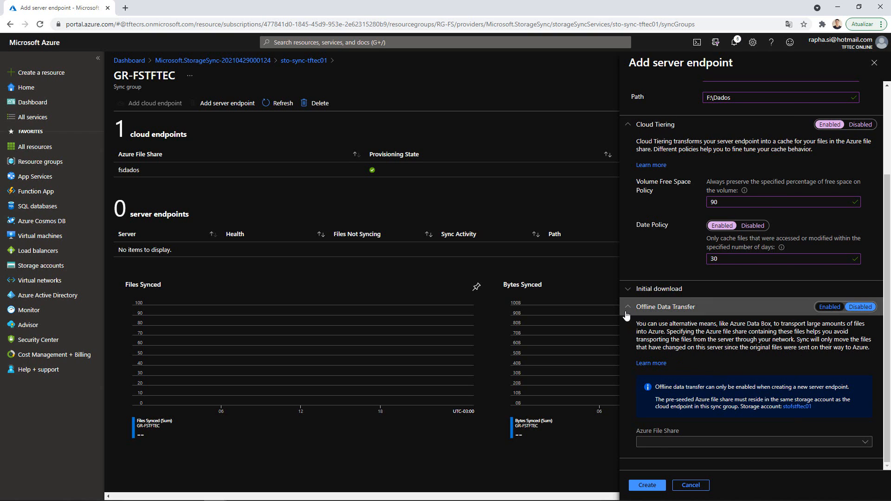
left_click(649, 307)
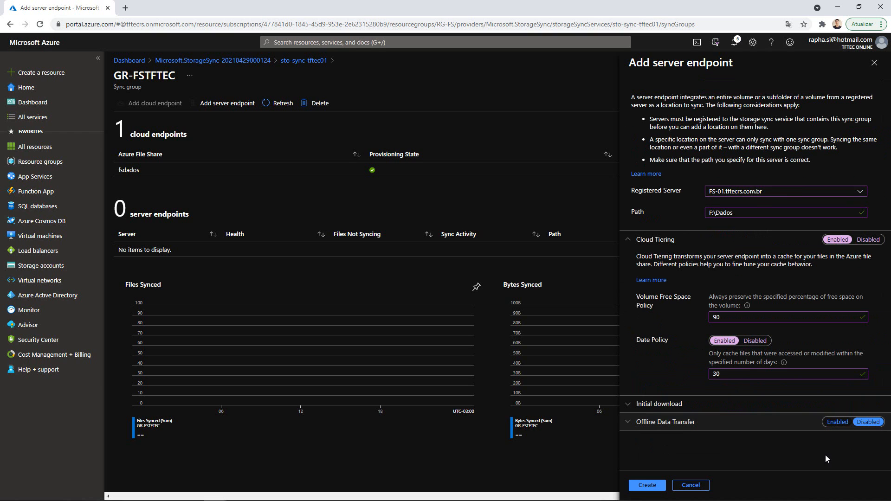
- Create the F:\Dados server endpoint and refresh GR-FSTFTEC's endpoint list
left_click(646, 484)
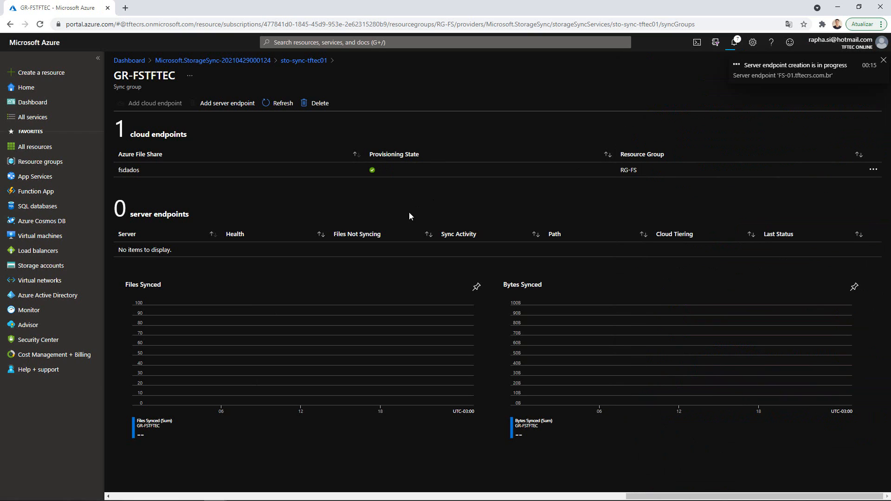
left_click(276, 106)
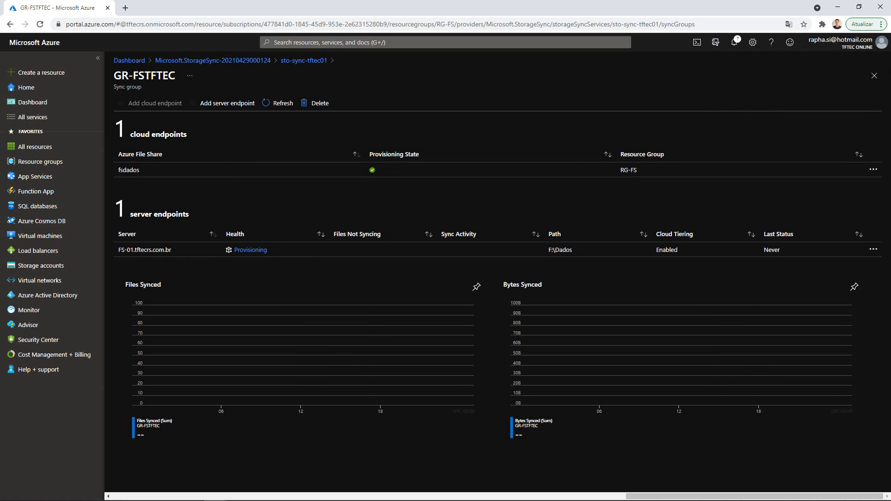
- On VM-FS01, go from Dados back to This PC and check DATA (F:): 602 MB free of 3,04 GB
left_click(303, 491)
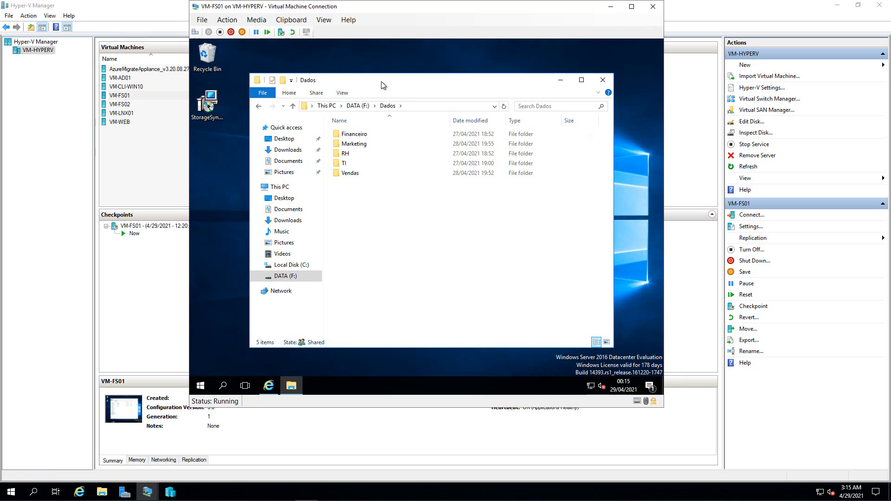
left_click(258, 106)
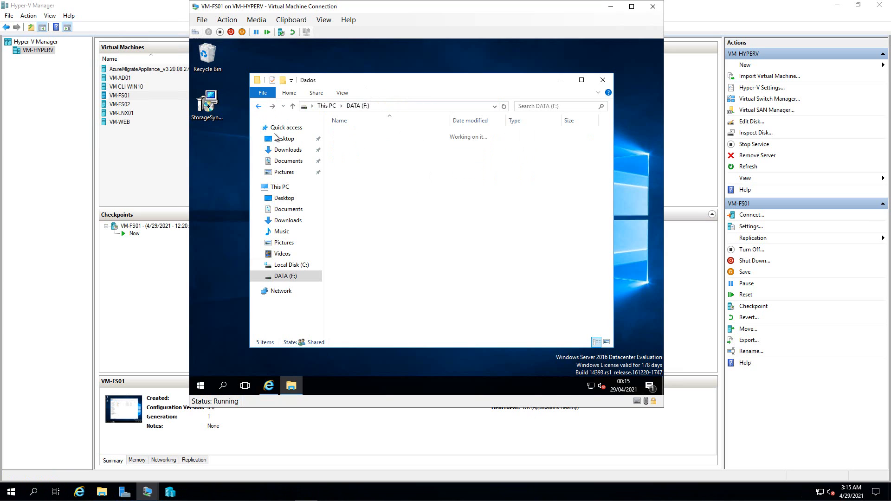
left_click(278, 187)
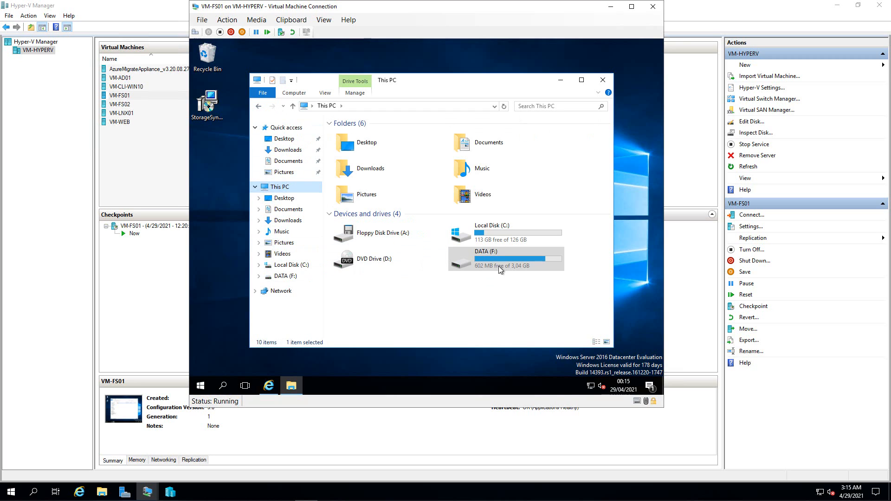
left_click(483, 269)
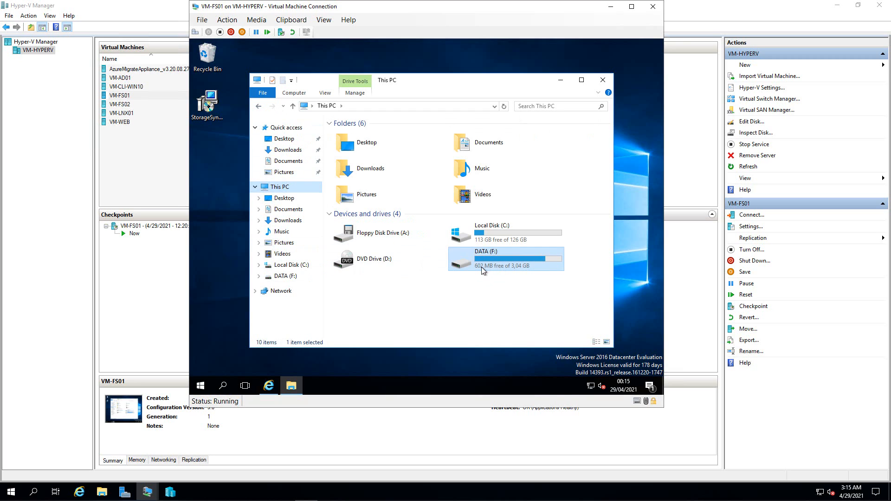
mouse_move(485, 270)
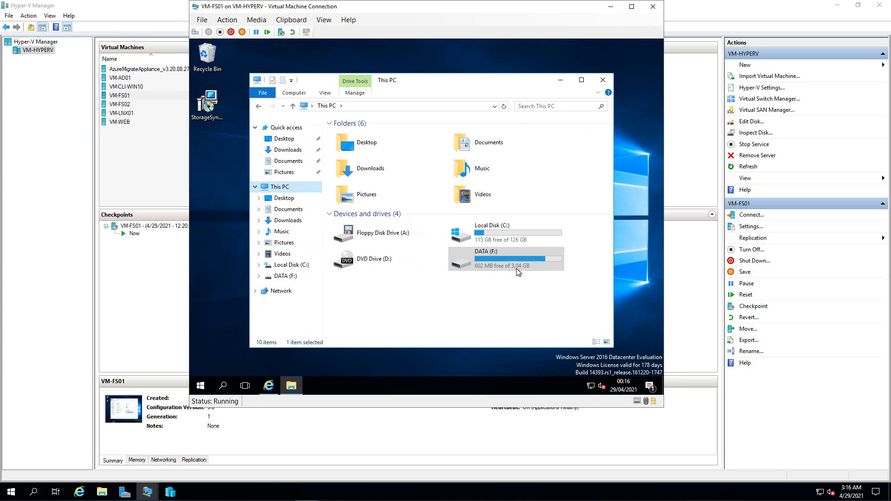
mouse_move(514, 268)
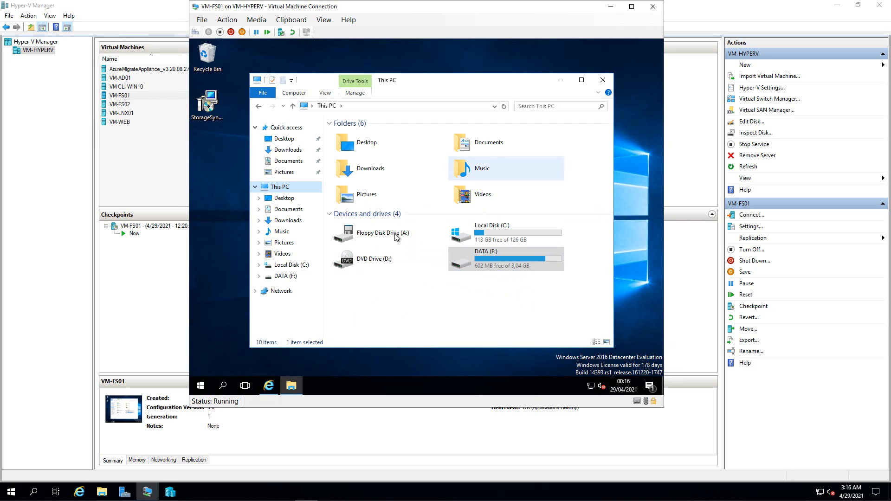
- Switch to the VM-CLI-WIN10 client and sign in with the account password
left_click(147, 492)
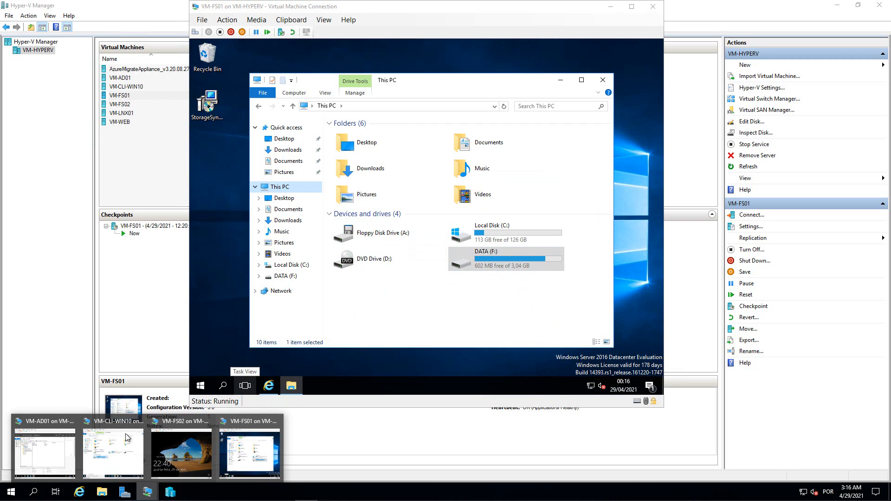
left_click(113, 452)
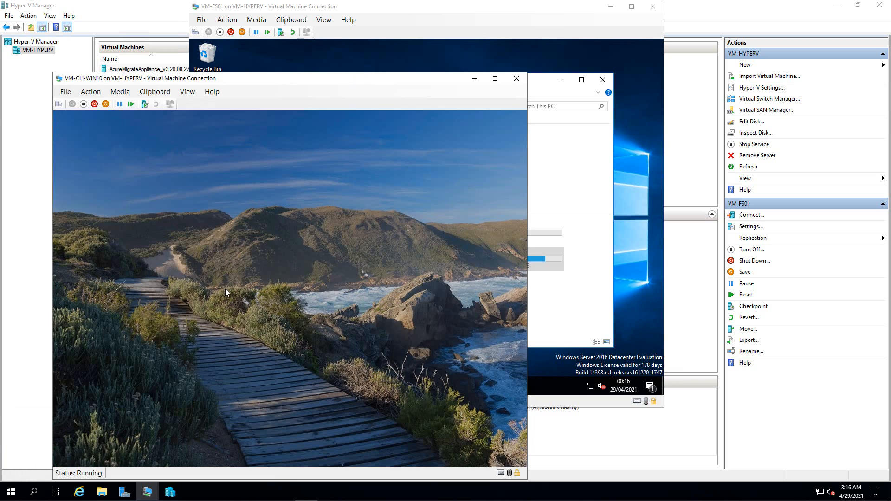
left_click(255, 313)
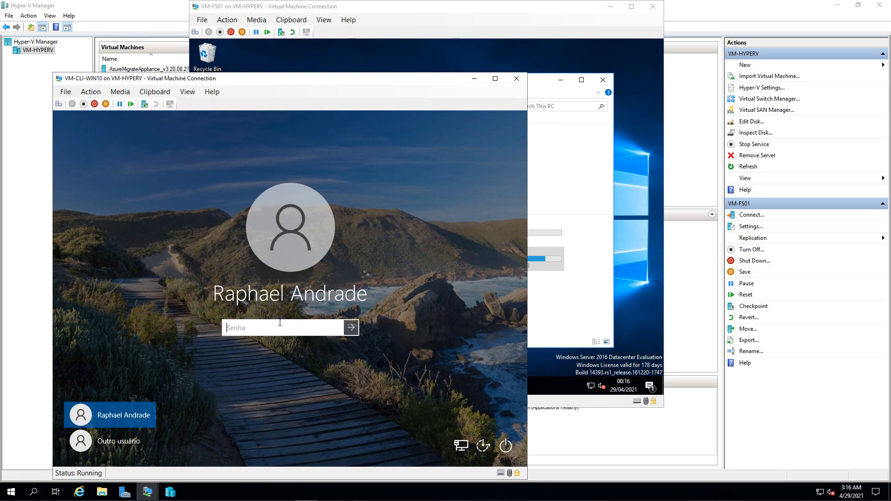
type("Pa$$w•••••••••")
key("Return")
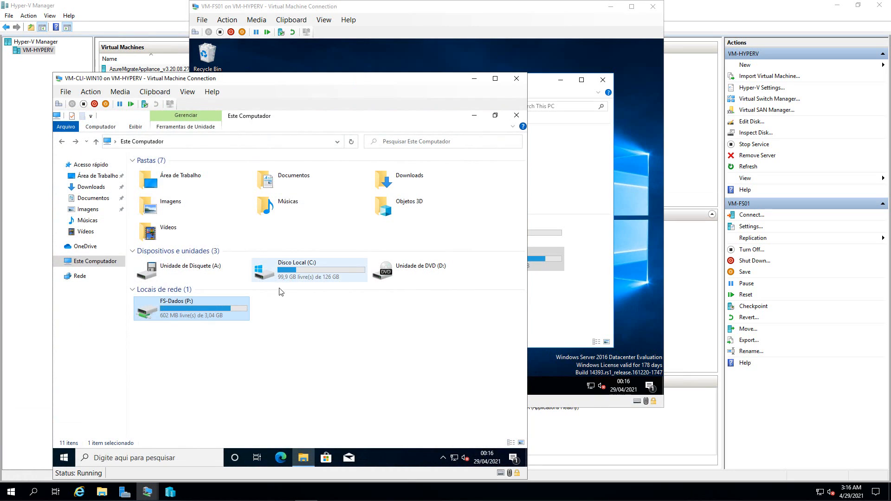
- Browse FS-Dados (P:) to TI\Treinamentos\Pro Cert AZ-900 and bring up actions for the VNETS video
double_click(179, 305)
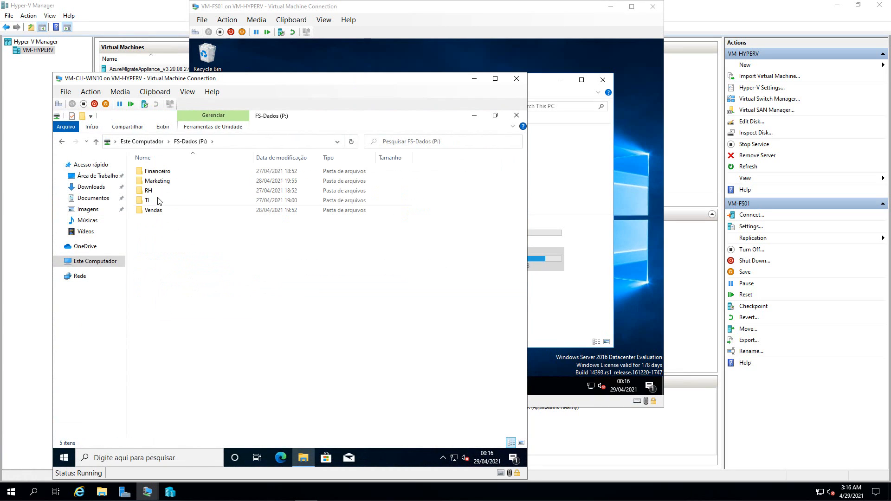
double_click(150, 201)
left_click(154, 202)
key("Return")
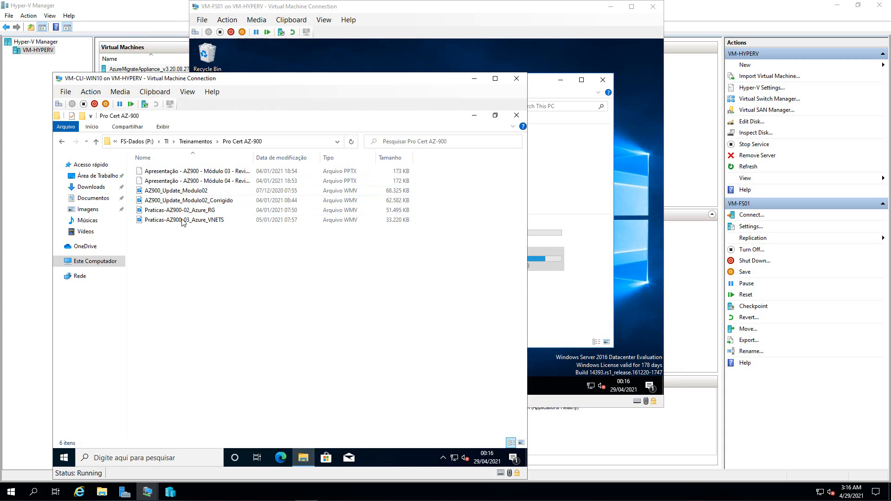
left_click(197, 220)
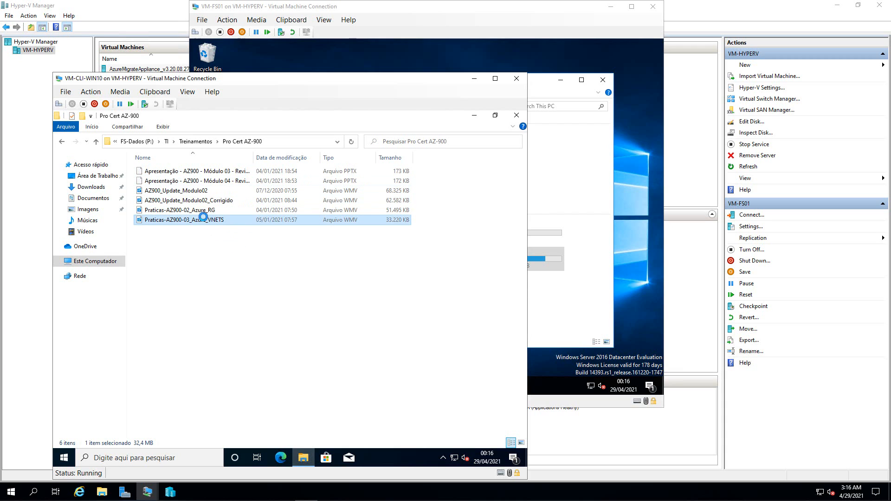
right_click(197, 220)
- Check the VNETS video's properties, noting its 32,4 MB size, then close them
left_click(229, 384)
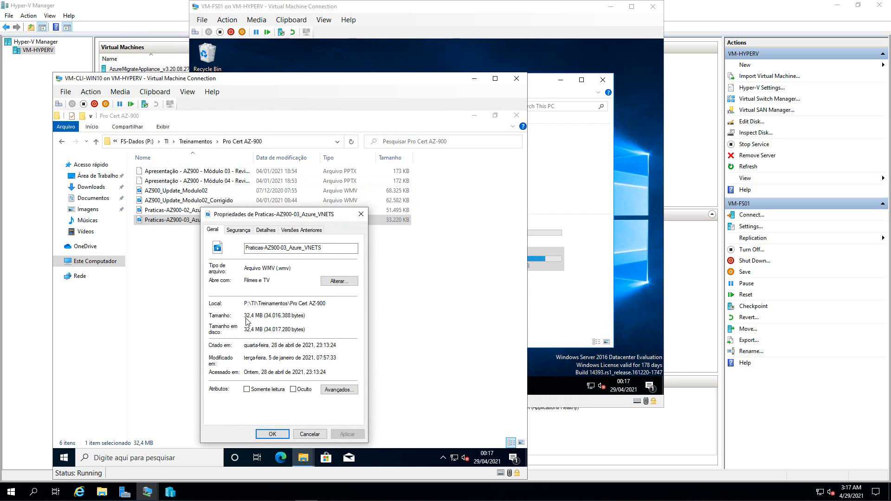
double_click(257, 315)
left_click_drag(246, 315, 259, 315)
left_click(360, 214)
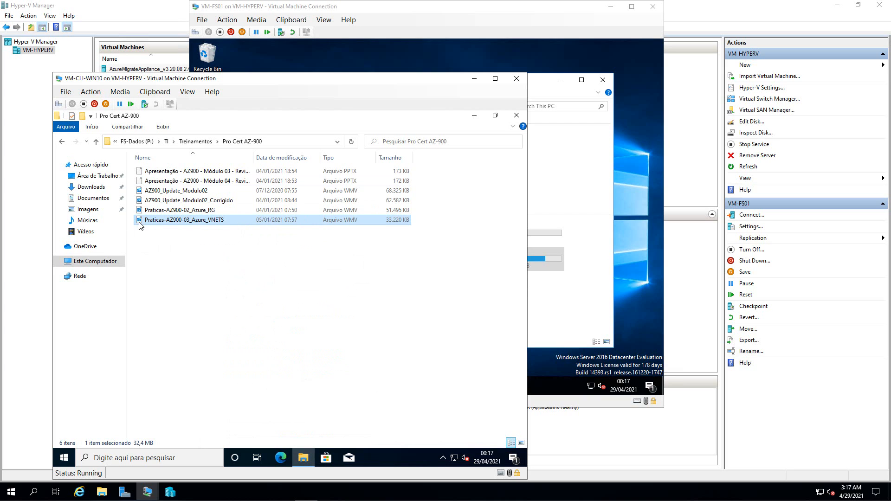
- Browse the AZ-900 folder, then the Suporte\Azure AD image folder on the share
key("BackSpace")
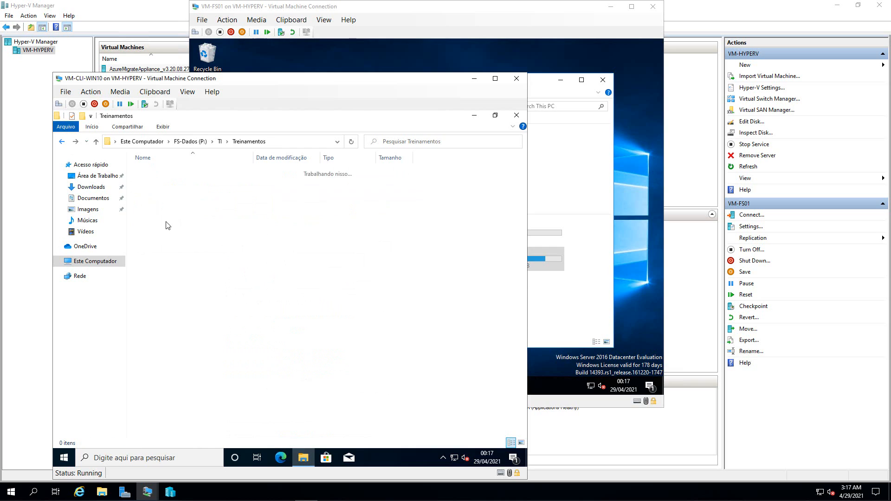
double_click(153, 182)
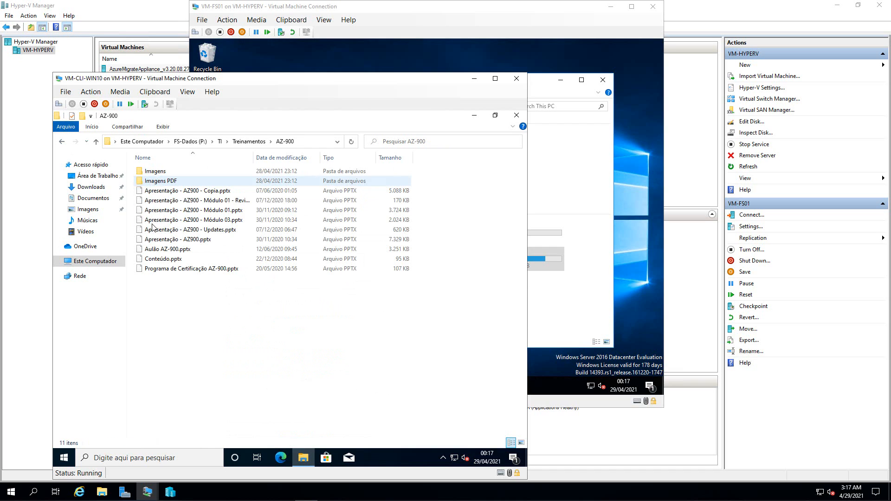
left_click(62, 141)
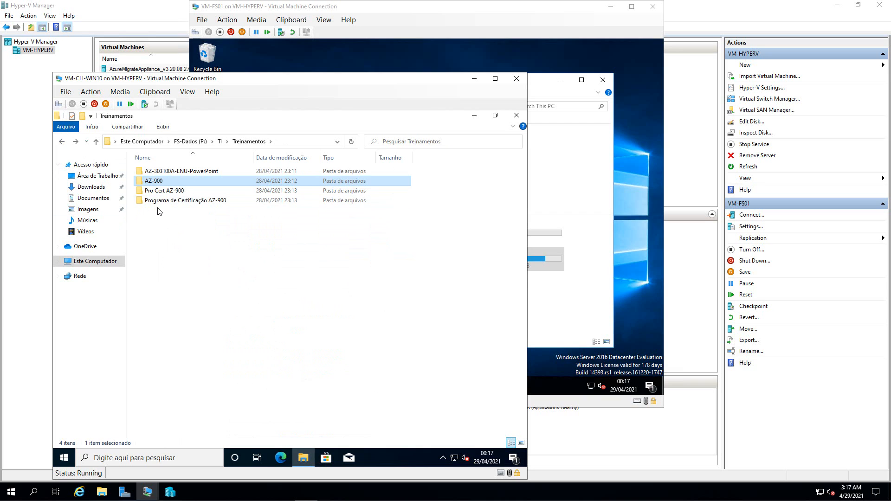
left_click(64, 144)
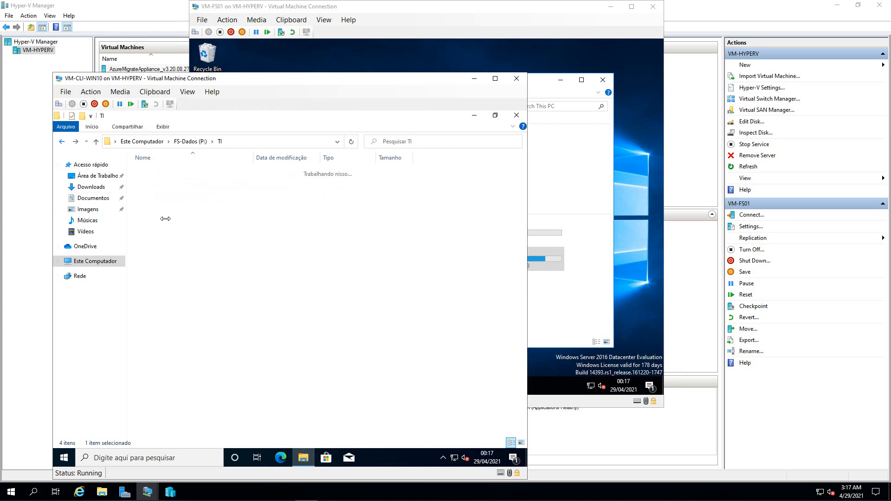
double_click(146, 190)
left_click(155, 174)
double_click(155, 175)
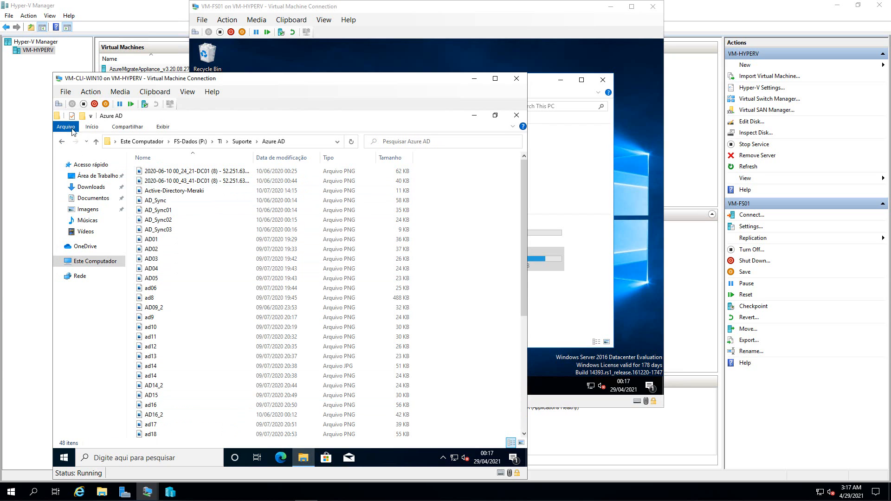
- Return to Este Computador, where FS-Dados (P:) shows 439 MB free of 3,04 GB
left_click(62, 142)
left_click(62, 142)
left_click(62, 142)
left_click(62, 142)
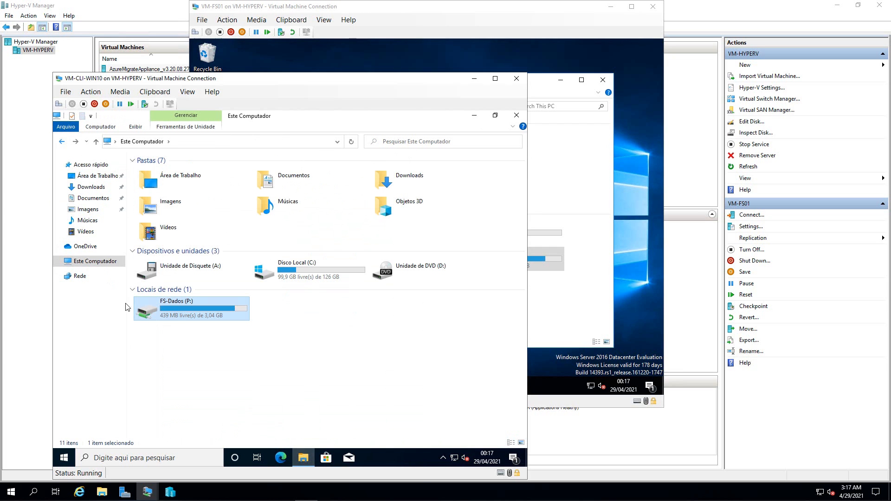
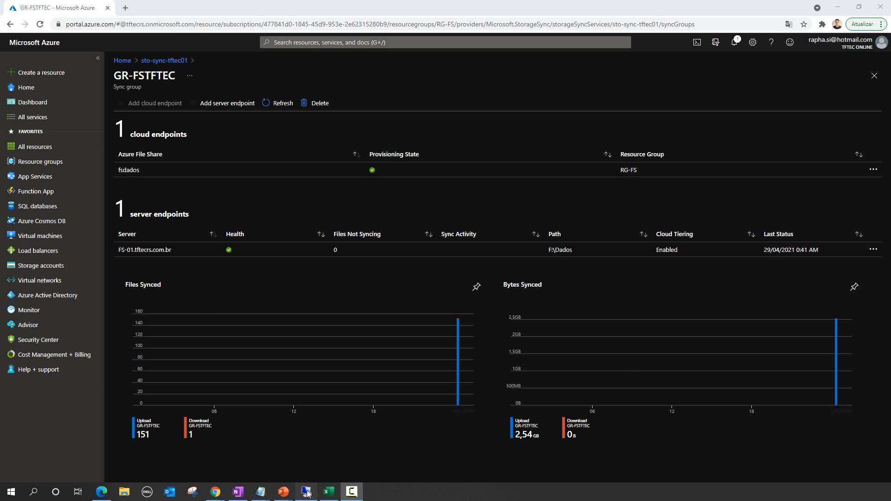
- Refresh VM-FS01's This PC to confirm DATA (F:) has 2,77 GB free, then switch to VM-CLI-WIN10
left_click(351, 491)
left_click(475, 323)
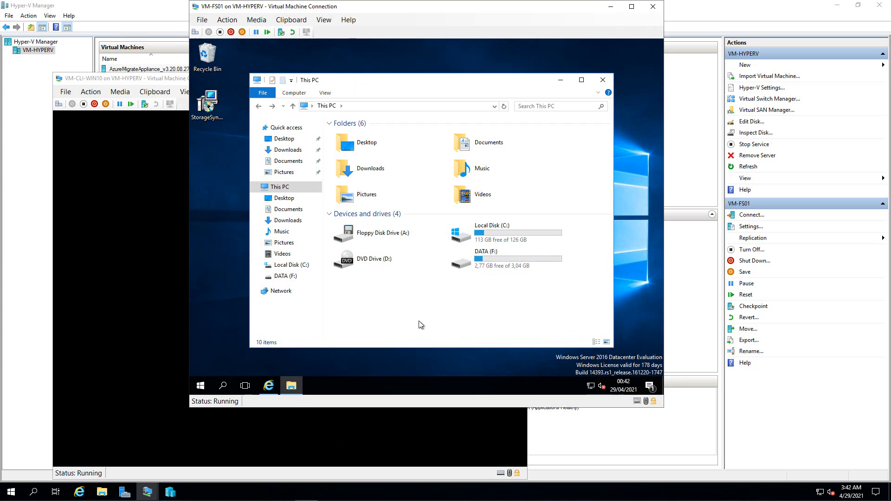
left_click(482, 267)
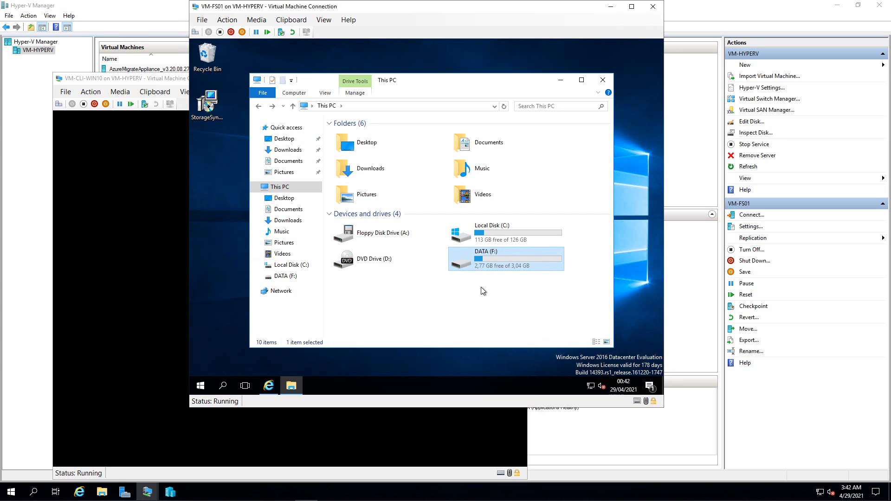
key("F5")
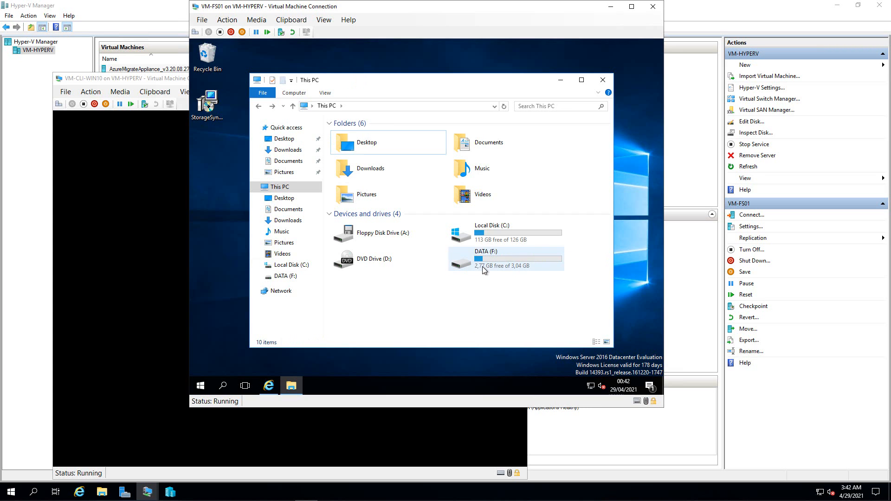
left_click(152, 79)
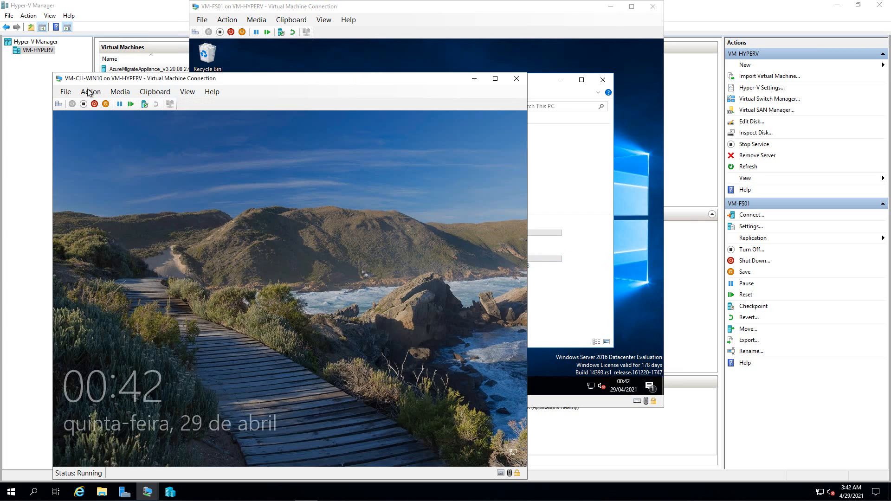
- Sign in to VM-CLI-WIN10 with the account password and open the FS-Dados (P:) drive
left_click(311, 271)
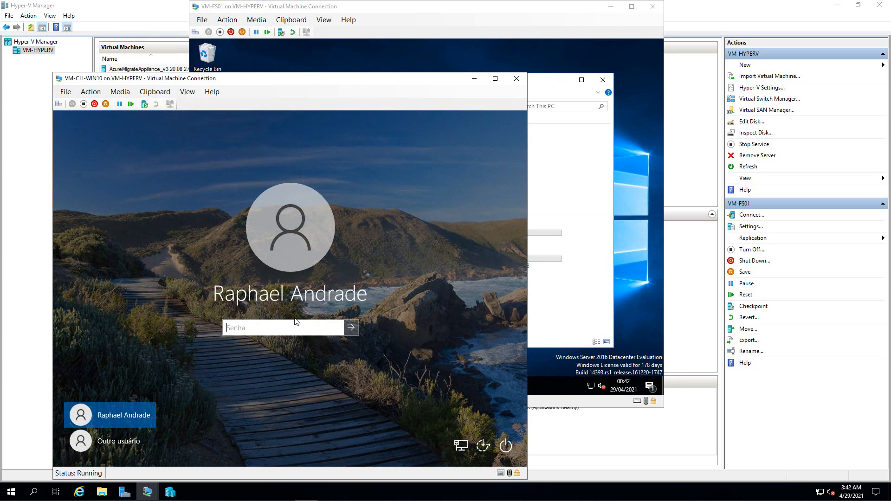
type("••••••••••")
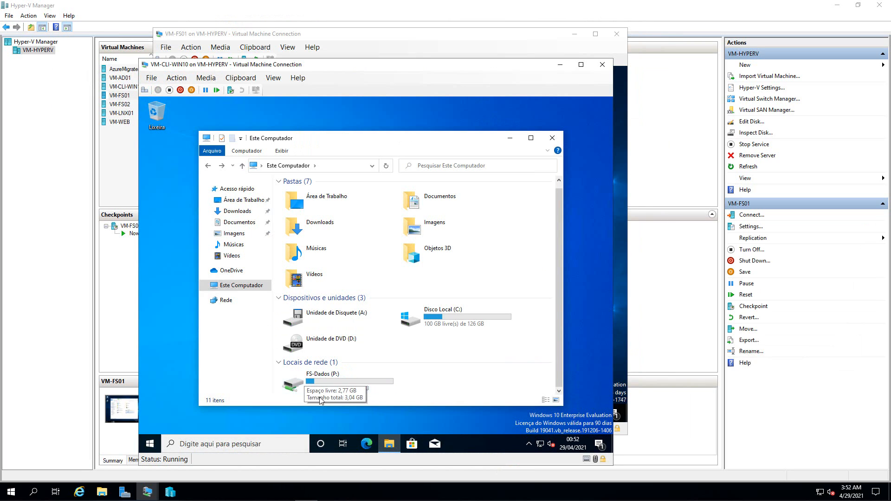
double_click(300, 384)
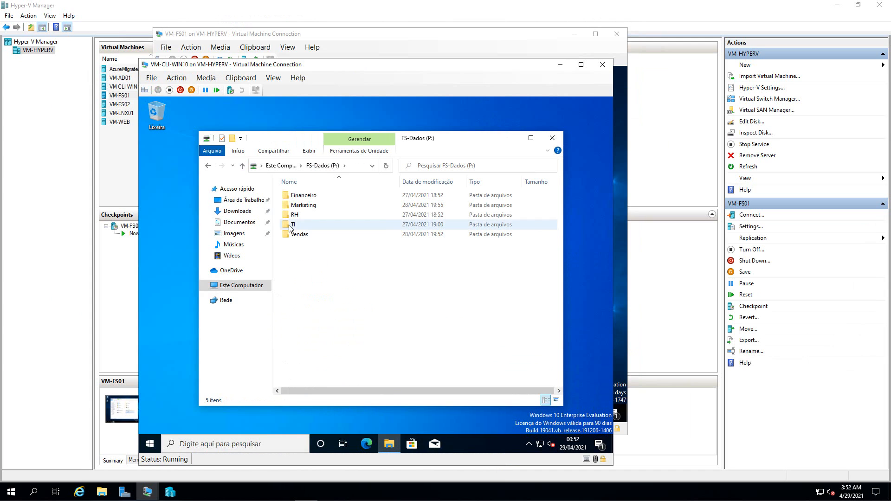
- Browse TI, Suporte and Backup on P:, then go back and open TI\Infra
double_click(288, 225)
double_click(301, 214)
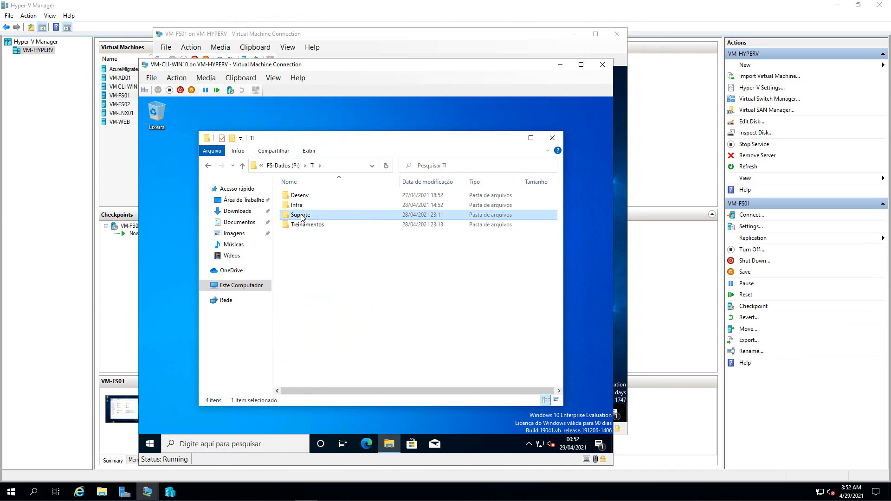
left_click(300, 208)
double_click(299, 208)
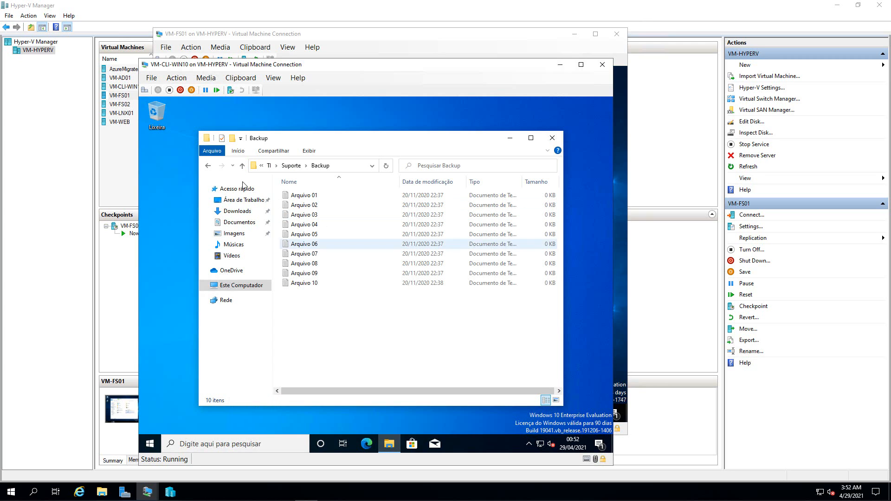
left_click(209, 167)
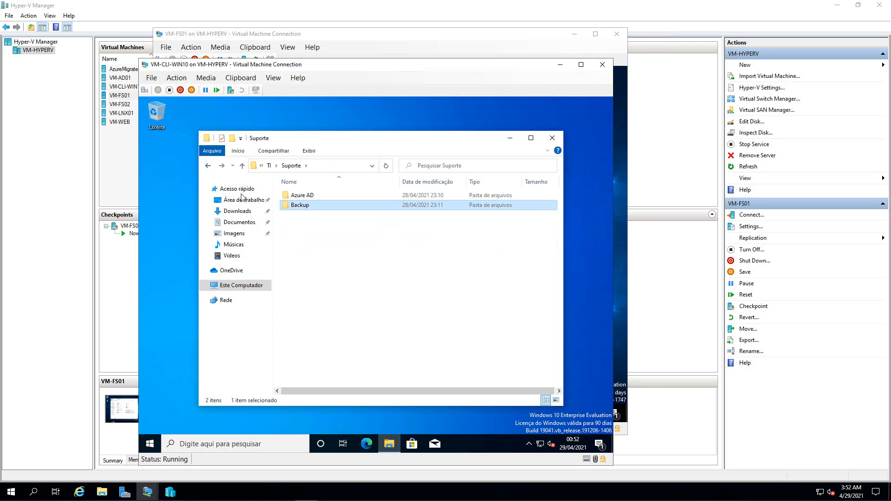
key("BackSpace")
double_click(302, 207)
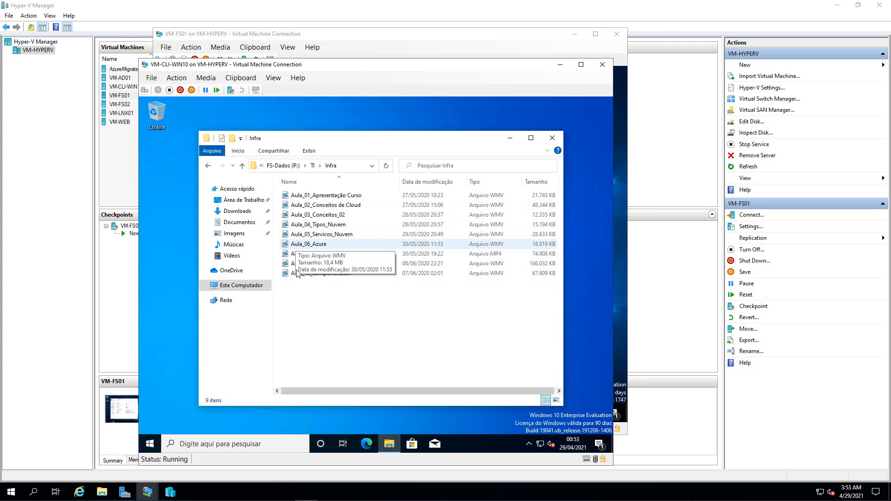
- Check the size and on-disk size of the Aula_10_componentes01 and Aula_09_AoVivo videos
right_click(312, 275)
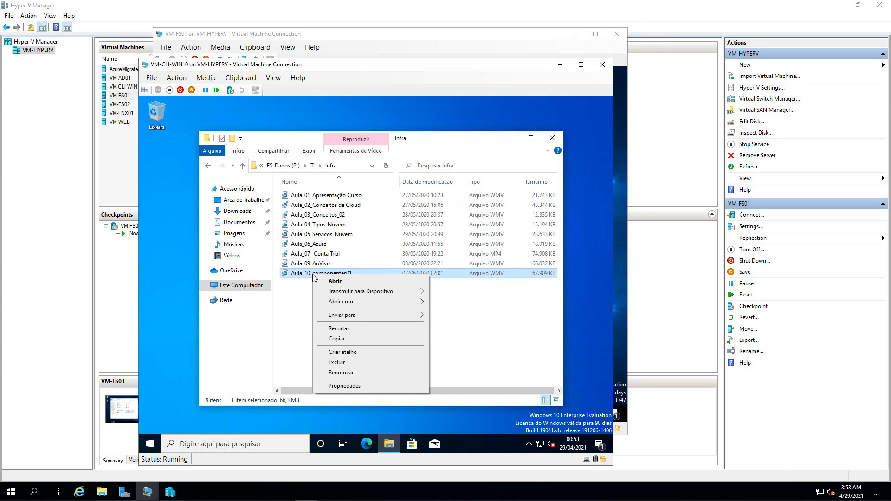
left_click(346, 386)
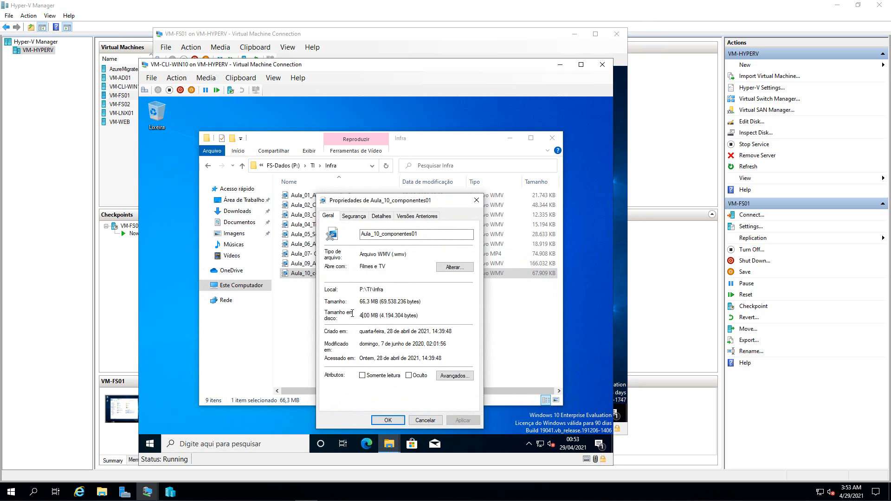
left_click(476, 199)
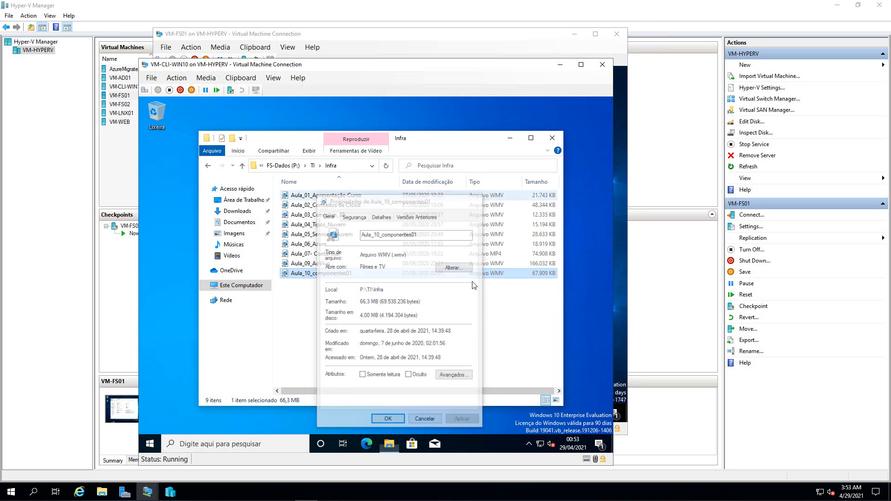
right_click(302, 266)
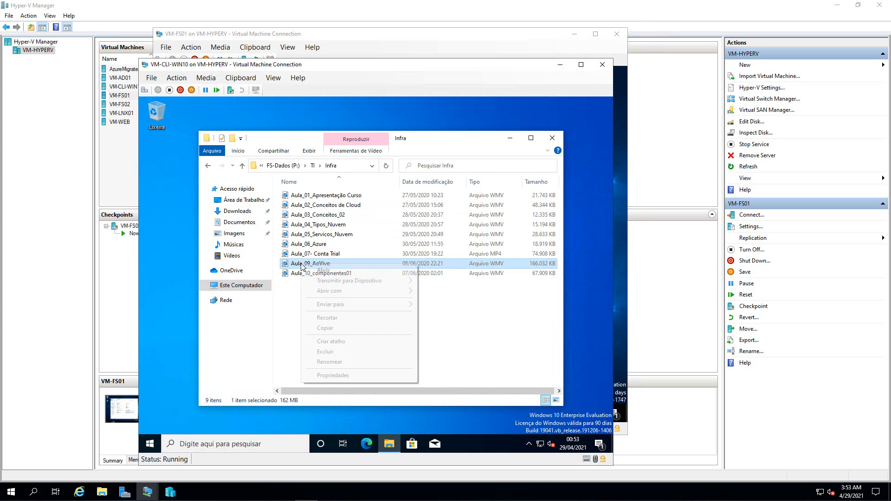
left_click(338, 376)
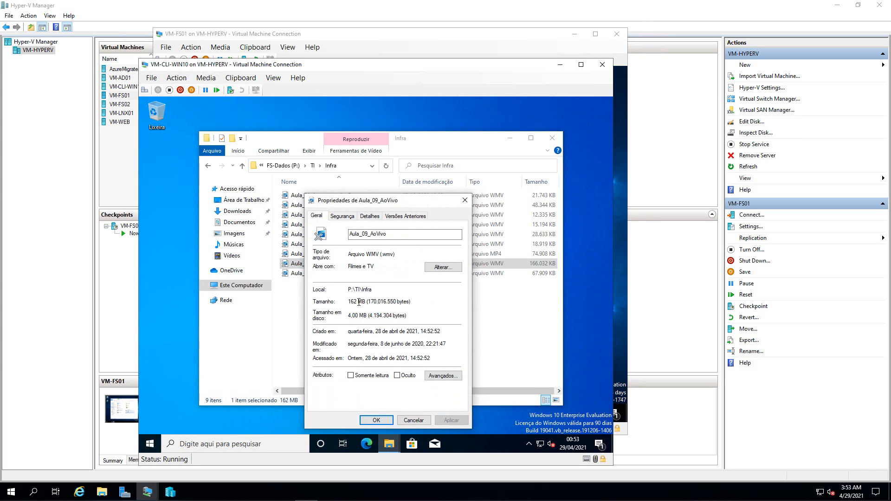
left_click(465, 200)
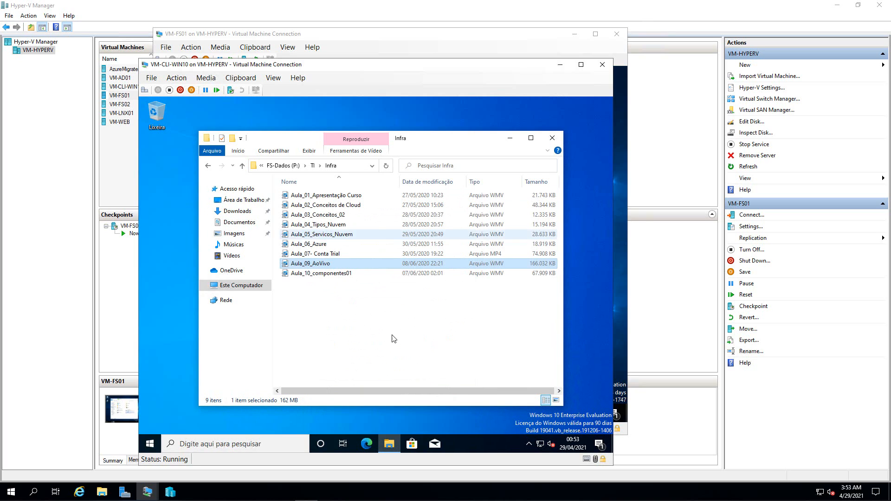
- Play Aula_10_componentes01 in Filmes e TV
left_click(438, 331)
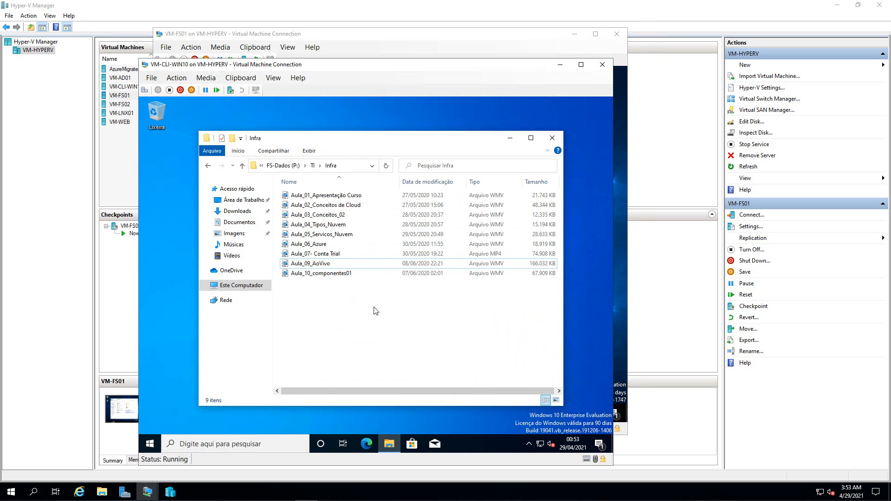
left_click(310, 274)
double_click(310, 274)
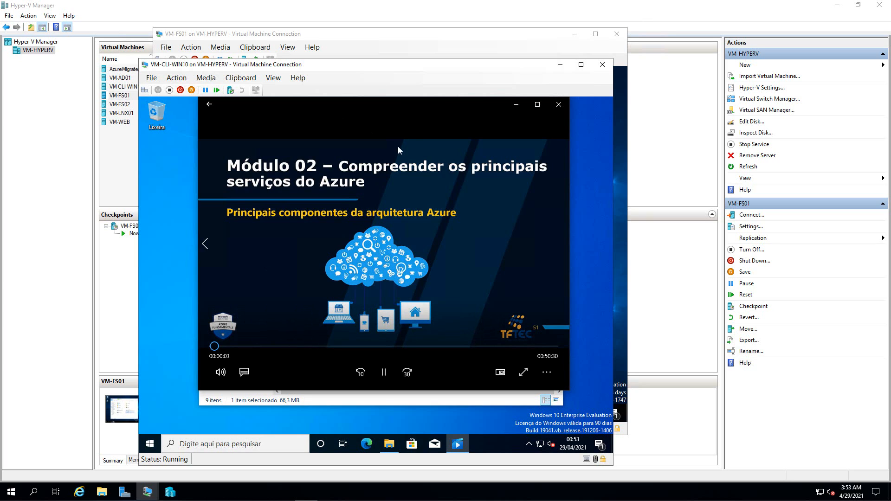
- View Aula_10_componentes01's file properties while it plays, then return to the player
left_click(394, 398)
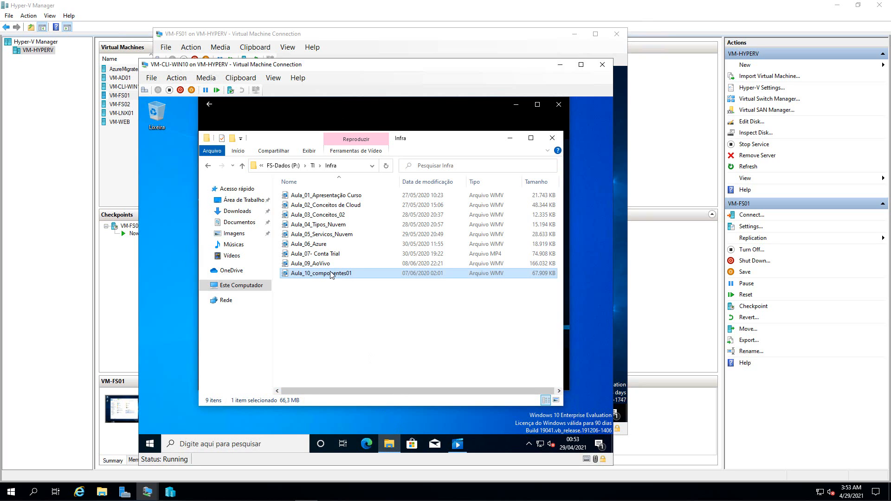
right_click(332, 274)
left_click(366, 388)
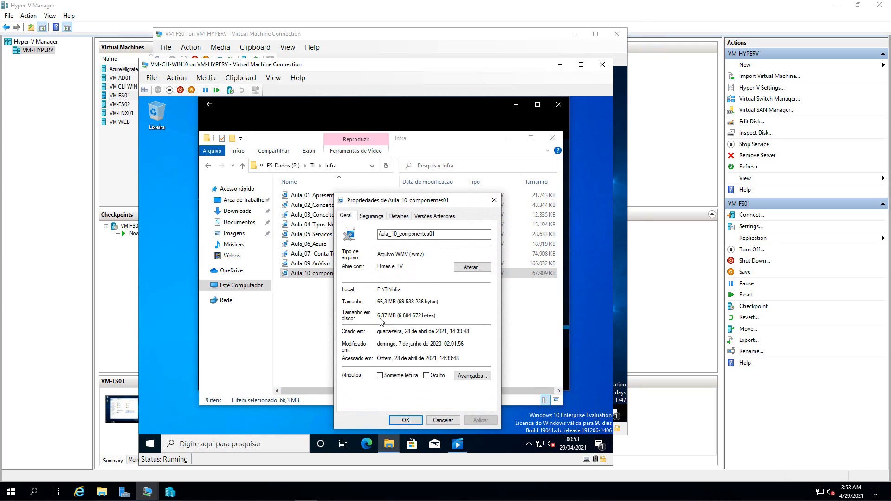
left_click(494, 200)
left_click(401, 103)
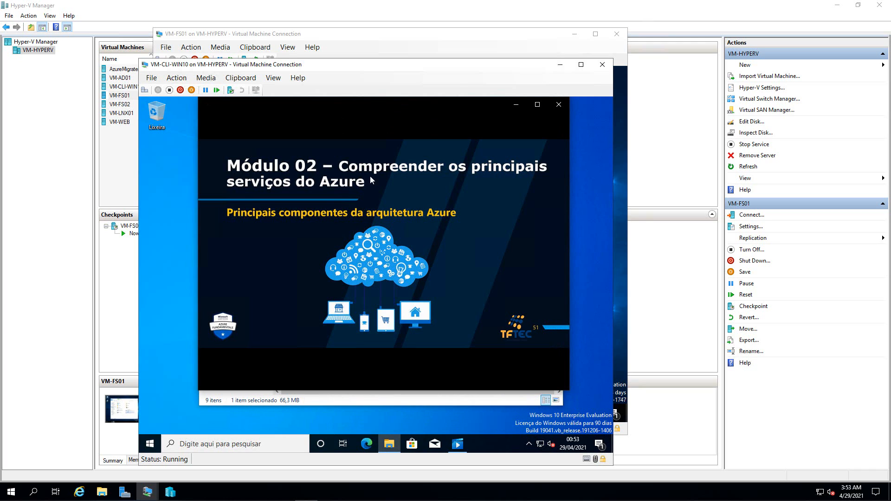
mouse_move(274, 334)
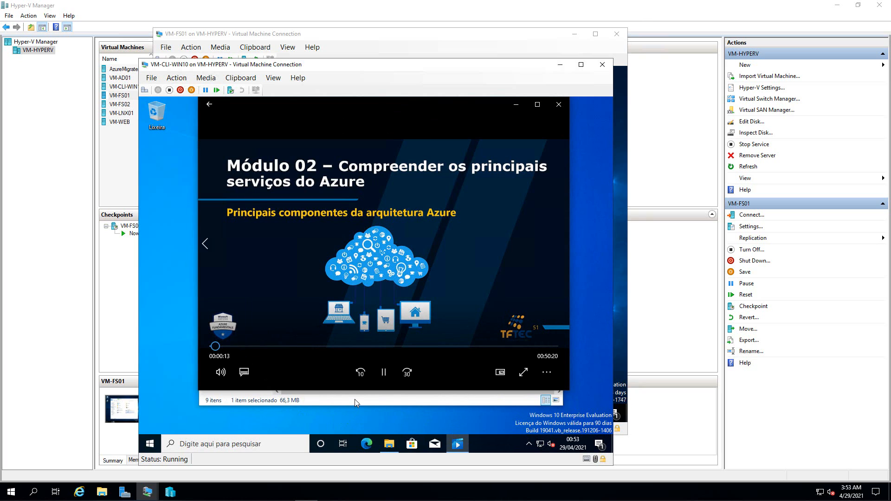
- Recheck Aula_10_componentes01's properties twice: 66,3 MB in size, 6,37 MB on disk
left_click(354, 399)
right_click(304, 275)
left_click(334, 383)
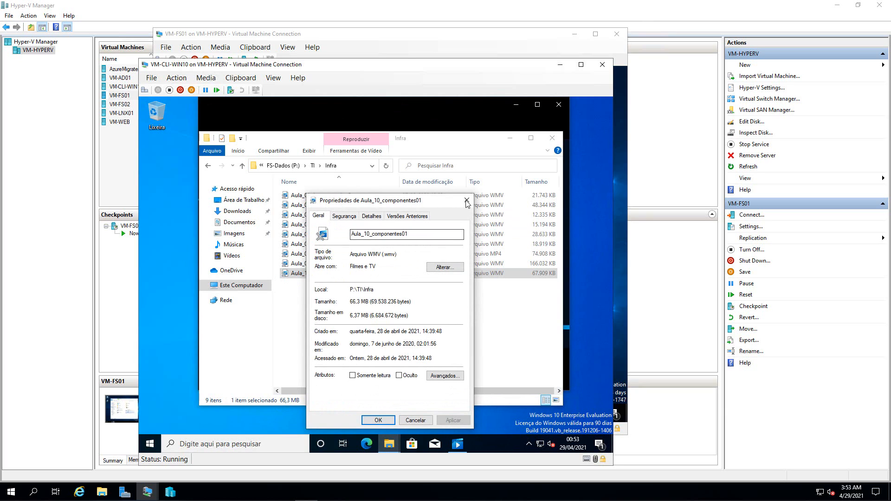
left_click(466, 199)
left_click(372, 333)
left_click(333, 301)
left_click(332, 273)
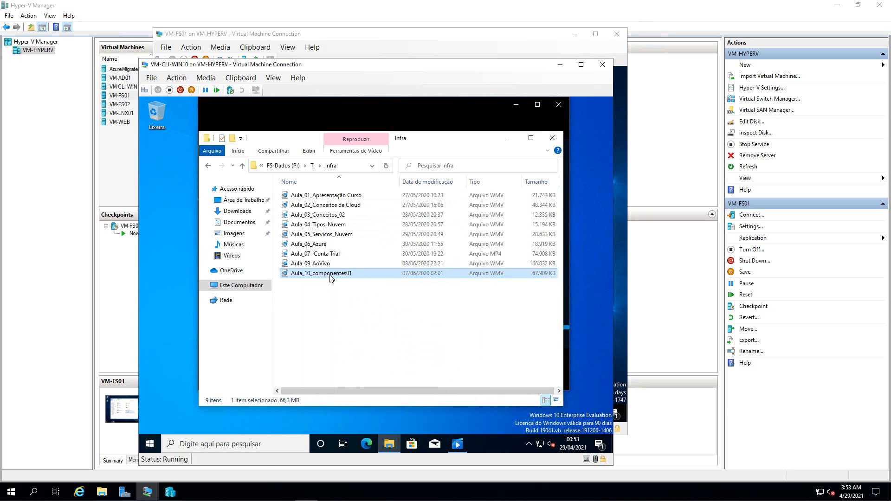
right_click(330, 274)
left_click(361, 387)
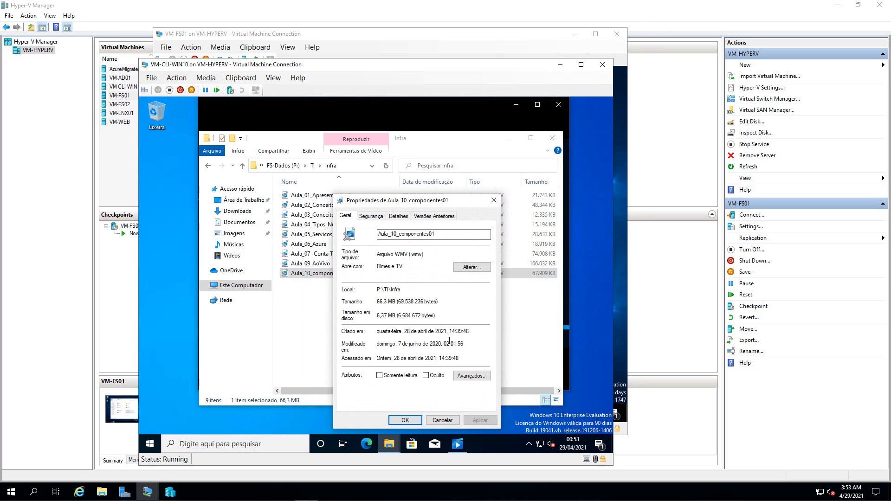
left_click(494, 200)
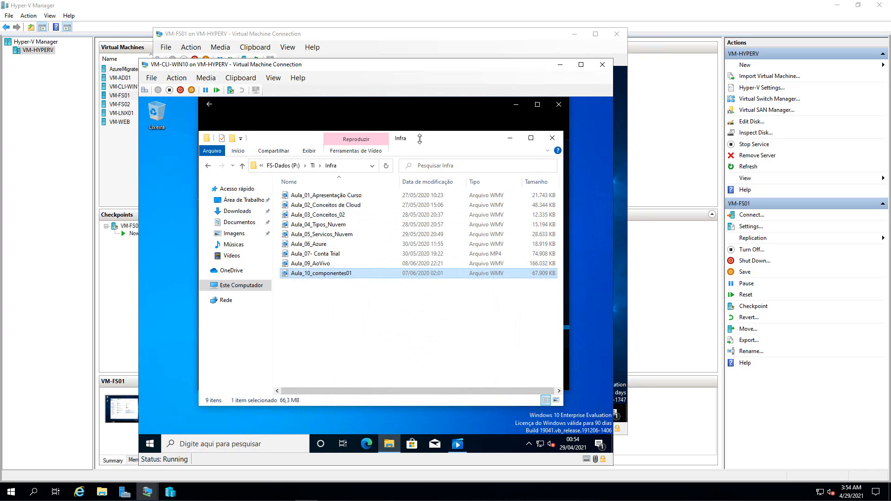
left_click(448, 116)
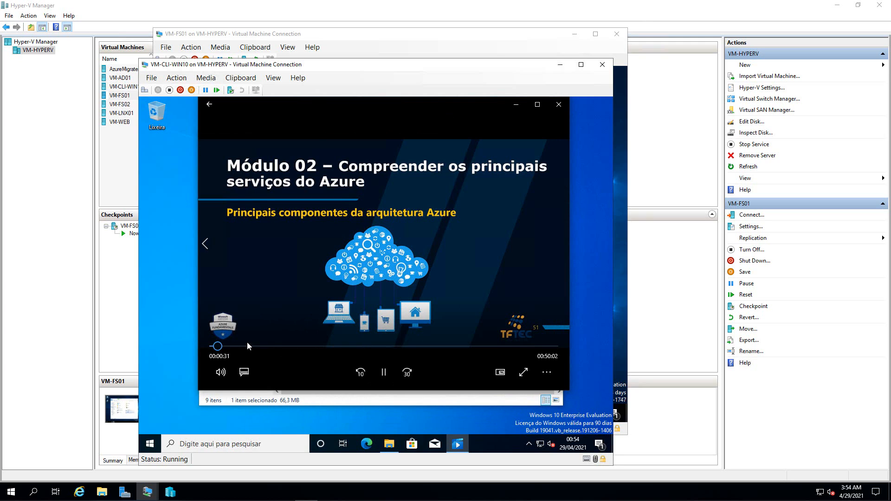
- Close Filmes e TV and reopen Aula_10_componentes01's properties
left_click(558, 107)
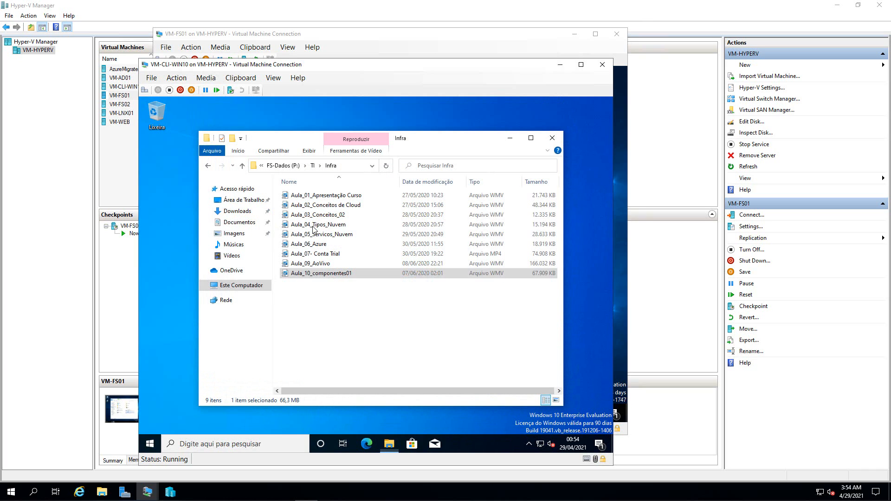
right_click(334, 277)
left_click(365, 387)
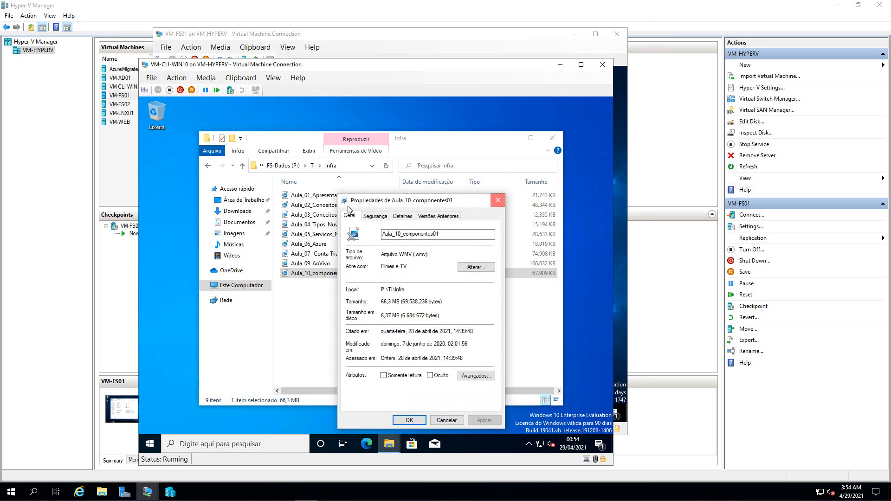
- Play Aula_03_Conceitos_02 in Films & TV and shift the player window left
double_click(334, 215)
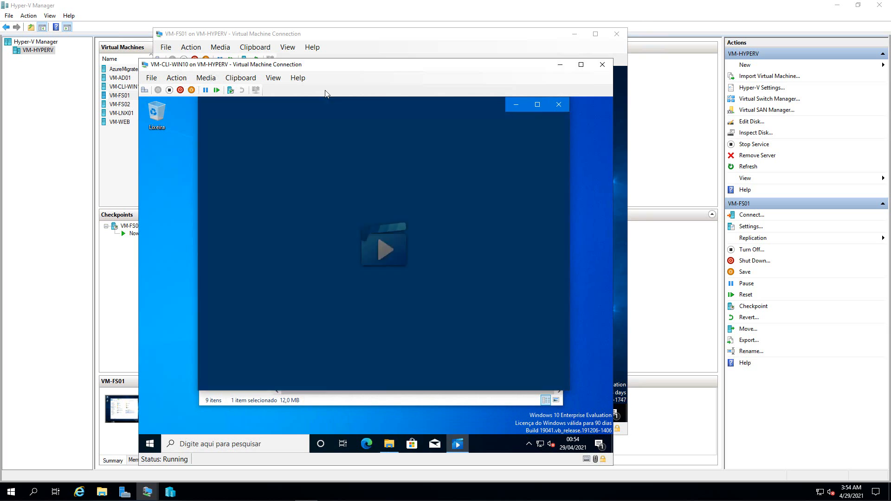
left_click_drag(344, 102, 333, 116)
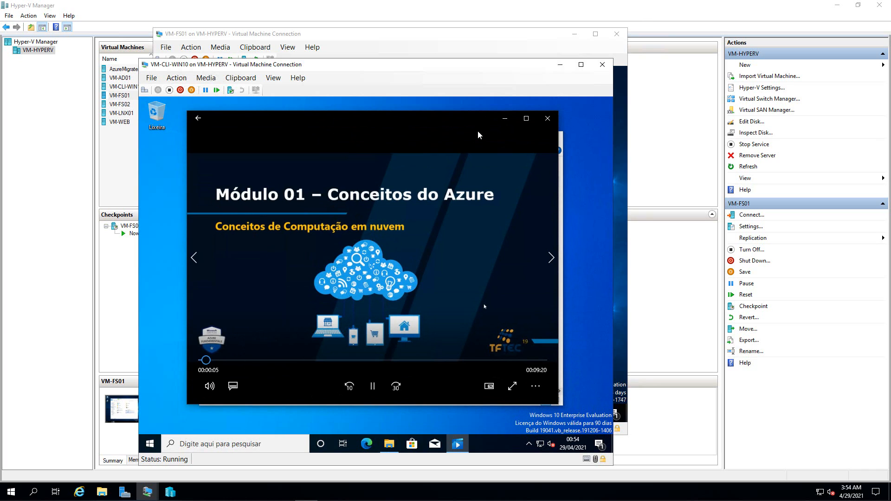
left_click_drag(443, 123, 424, 123)
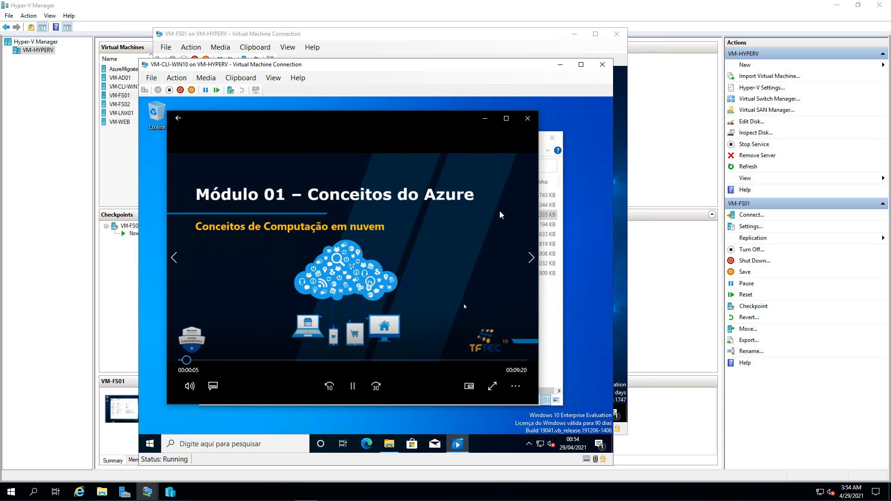
- Check the Infra folder's properties, showing a total size of 443 MB
left_click(552, 328)
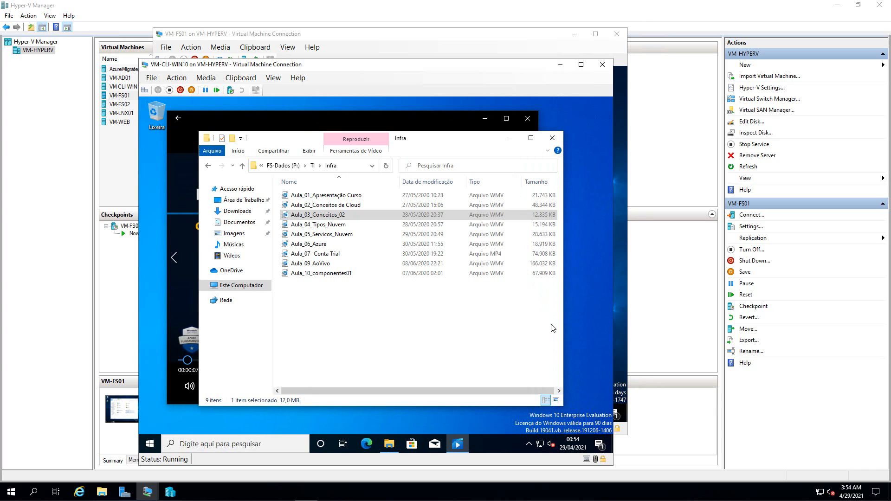
right_click(382, 216)
left_click(411, 319)
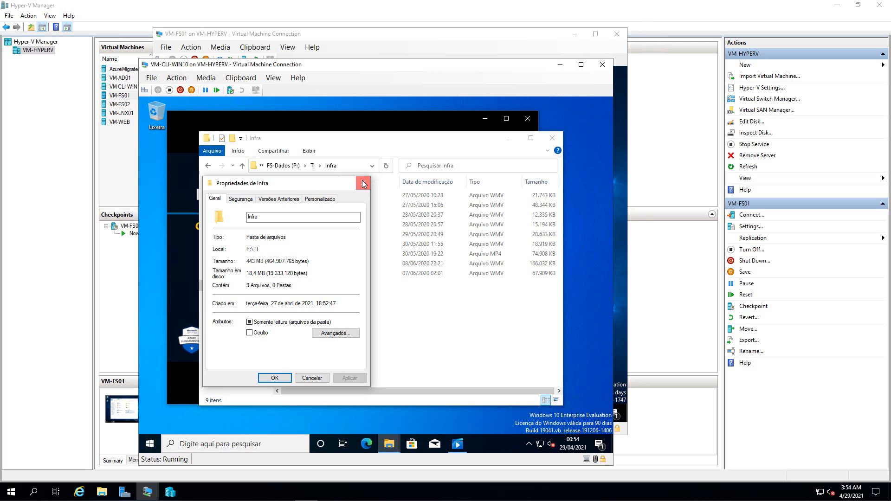
left_click(363, 184)
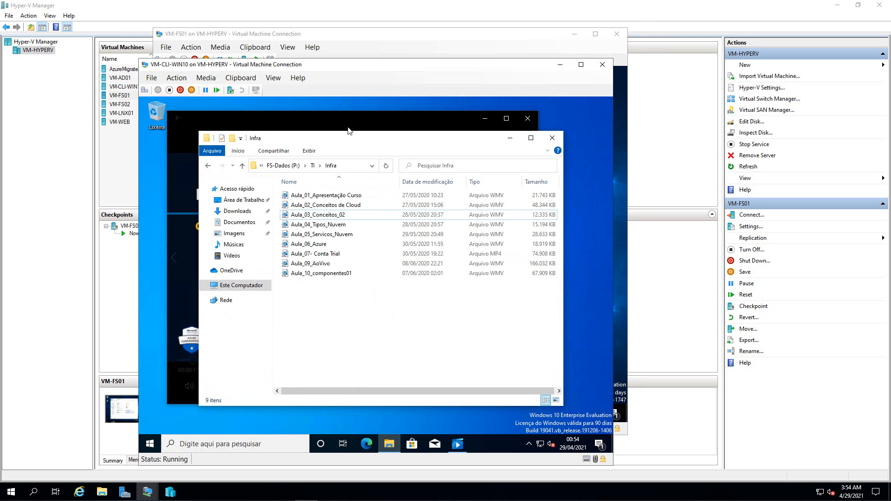
- Skip through the video to about 3:52, reaching the Capex-Opex slide
left_click(311, 120)
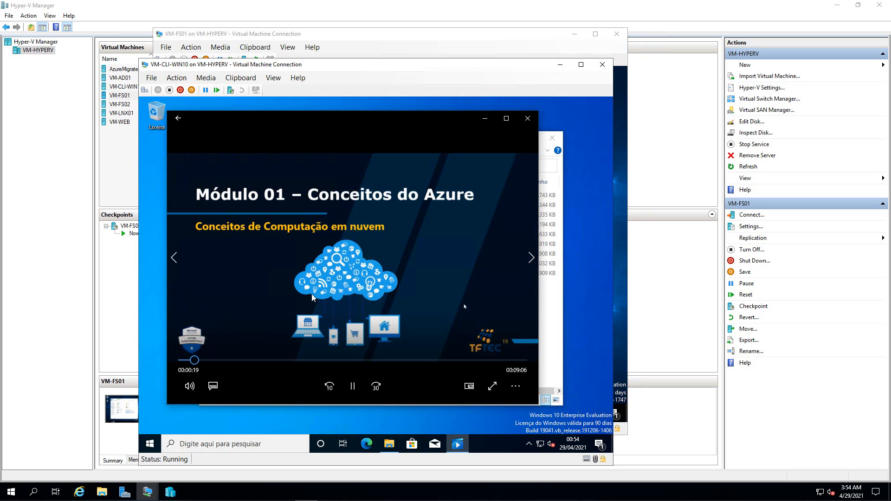
left_click(207, 360)
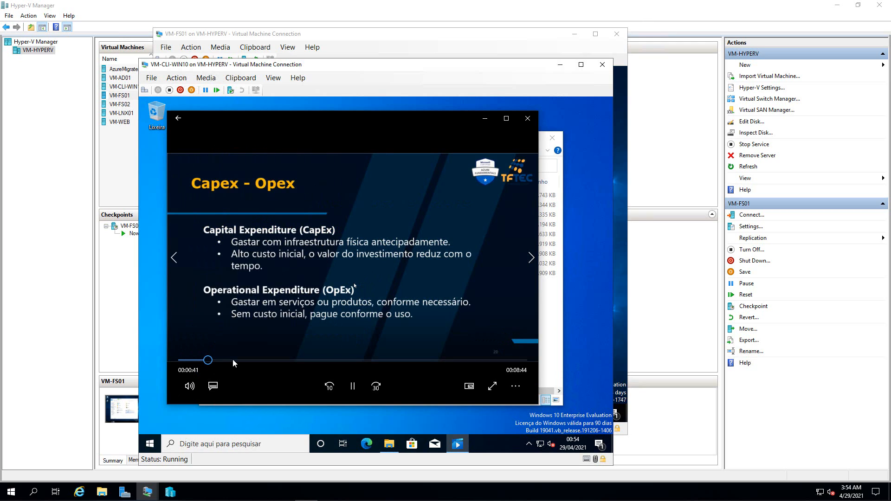
left_click(220, 360)
left_click(233, 360)
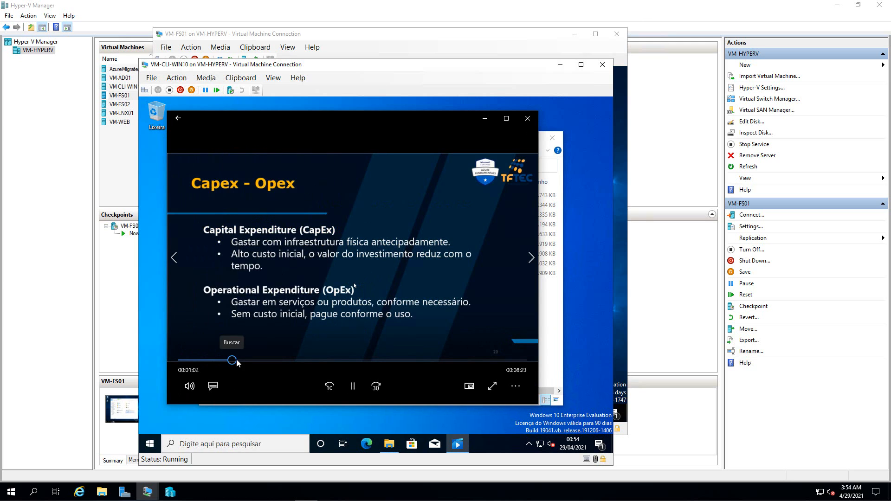
left_click(263, 360)
left_click(281, 360)
left_click(300, 360)
left_click(318, 360)
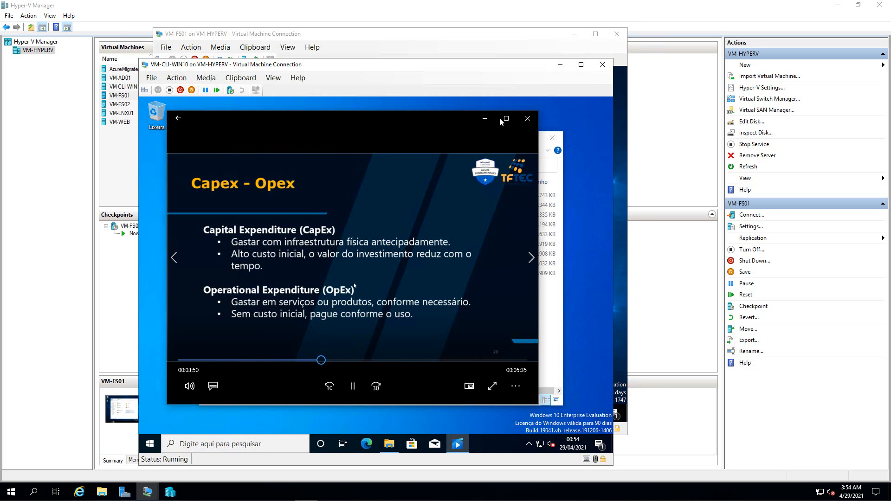
- Close the player and open the TI\Suporte\Azure AD folder
left_click(527, 118)
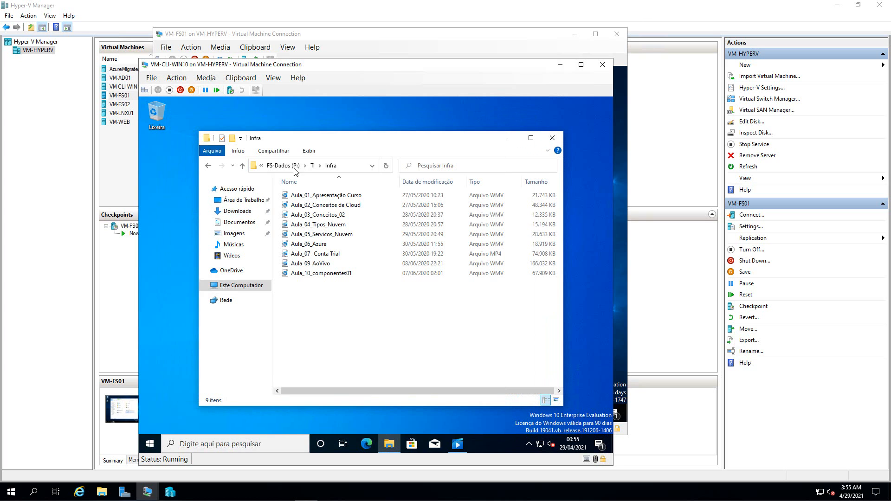
left_click(207, 168)
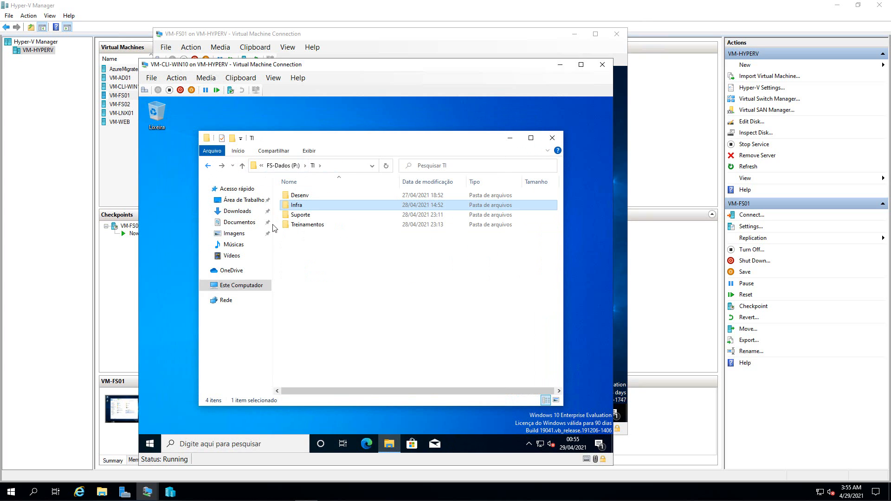
double_click(299, 215)
double_click(300, 195)
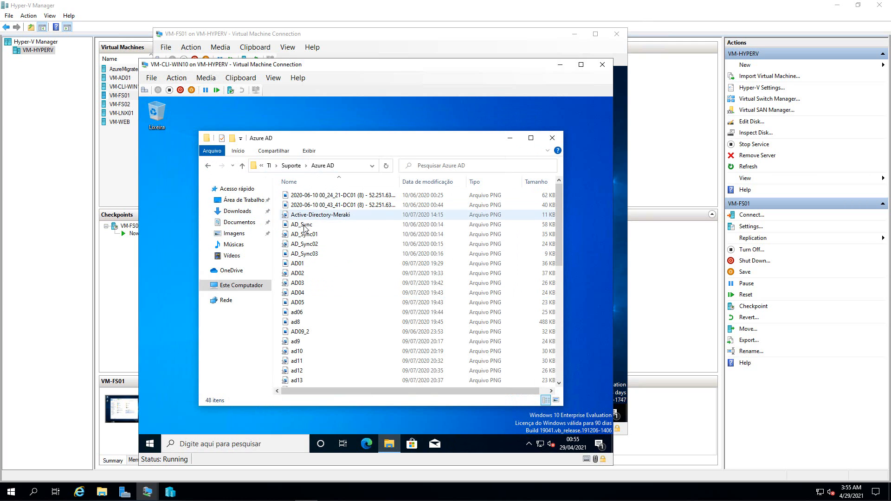
- Preview the ad10 and ad12 screenshots
double_click(301, 355)
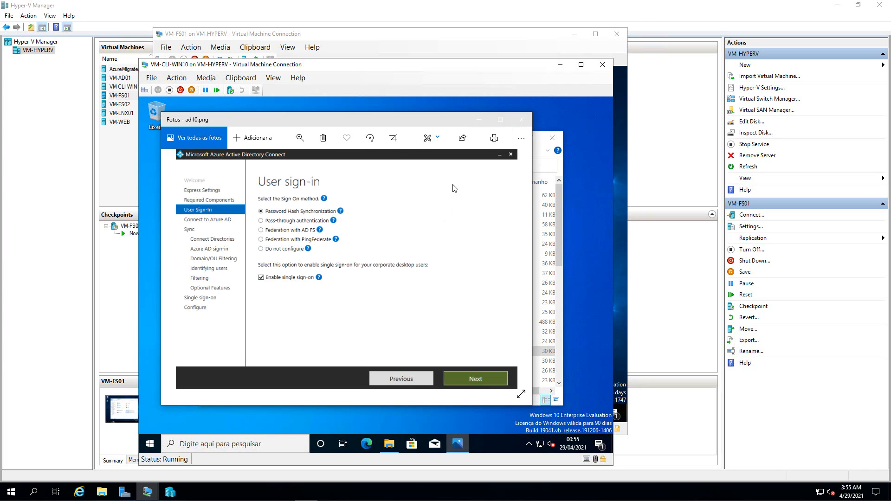
left_click(521, 120)
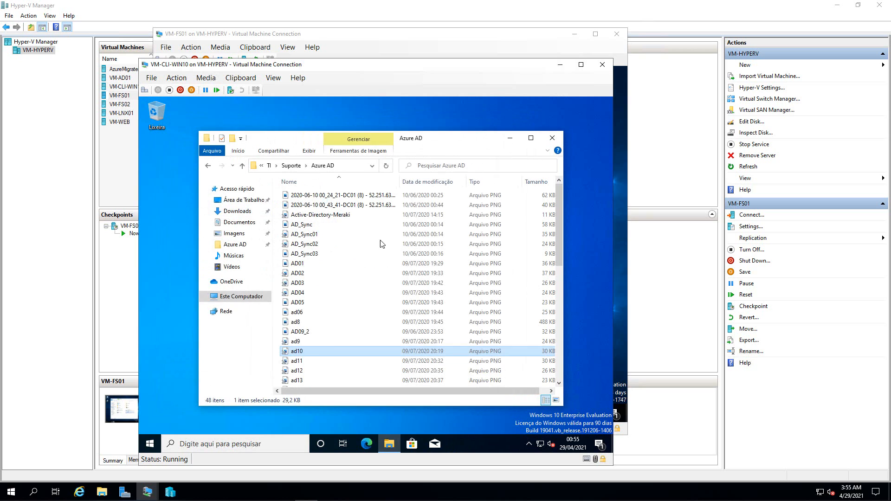
left_click(295, 370)
key("Return")
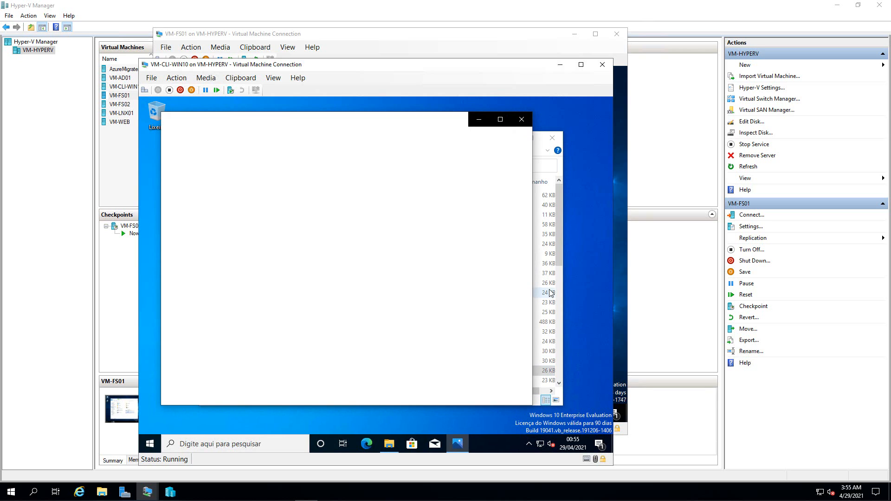
left_click(521, 121)
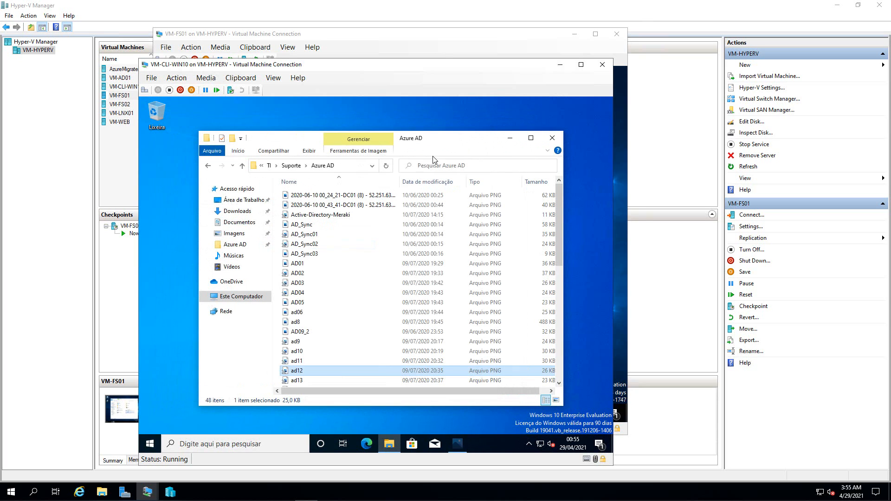
- Navigate back through TI to Treinamentos\Pro Cert AZ-900, showing six files
left_click(208, 166)
left_click(209, 166)
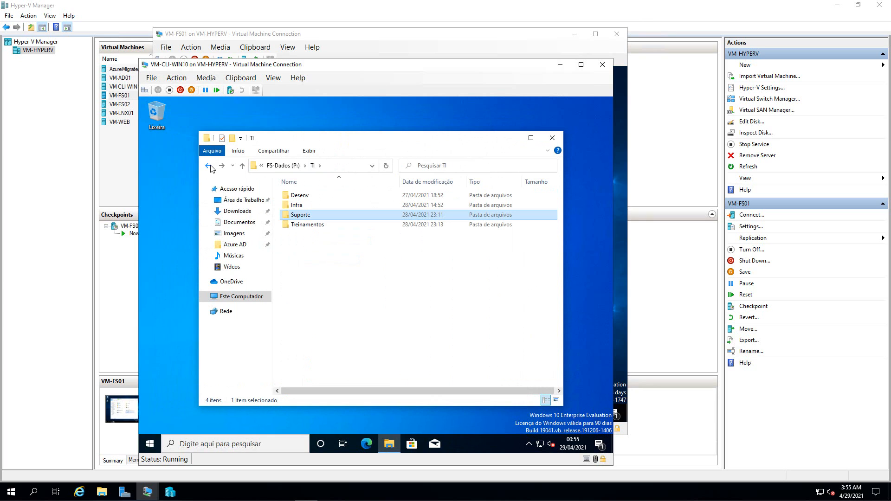
double_click(302, 205)
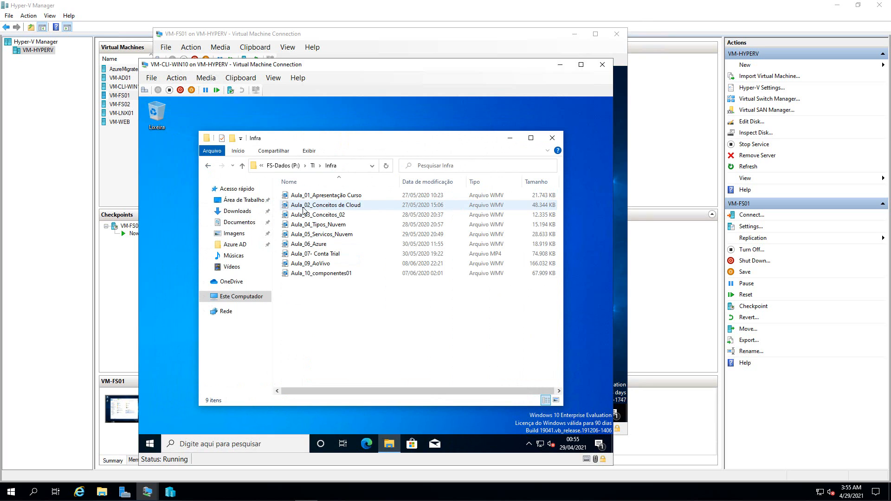
left_click(209, 166)
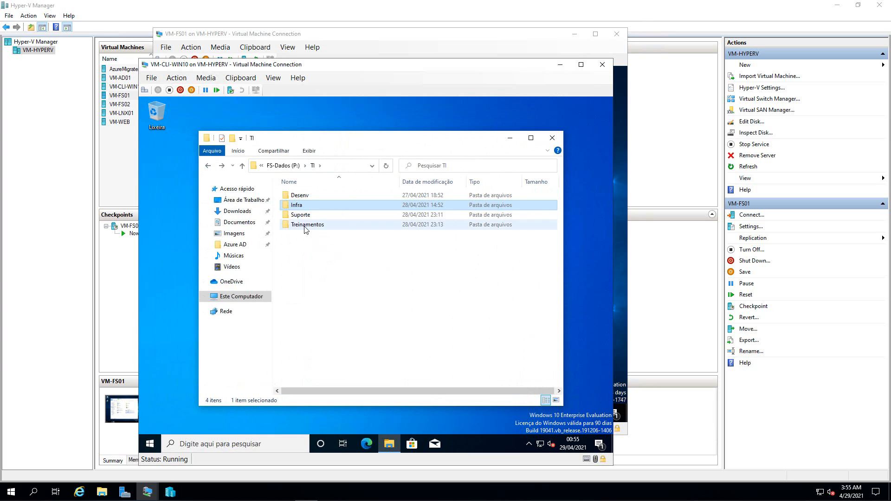
double_click(305, 225)
double_click(307, 214)
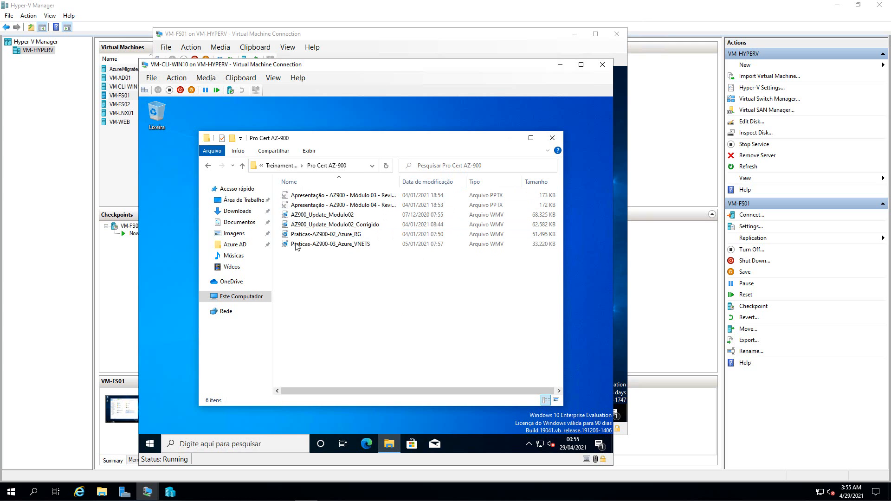
- Play Praticas-AZ900-03_Azure_VNETS, skipping ahead to about 4:54, then close the player
double_click(353, 244)
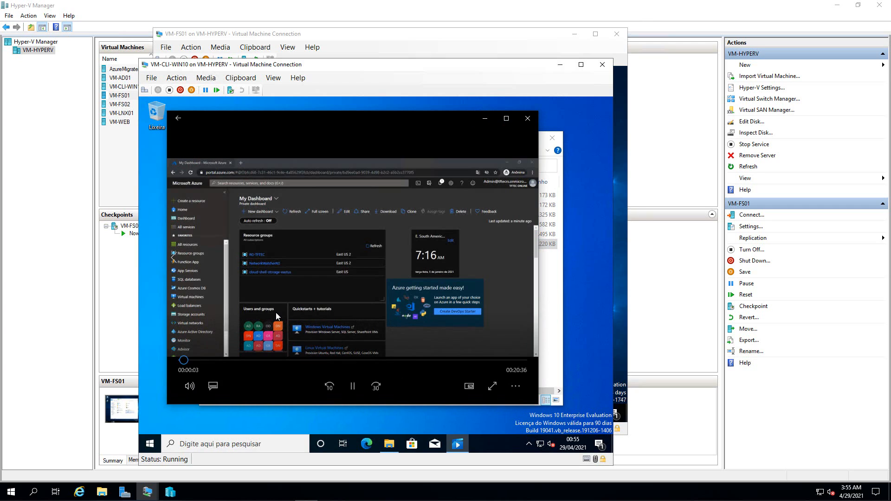
mouse_move(264, 293)
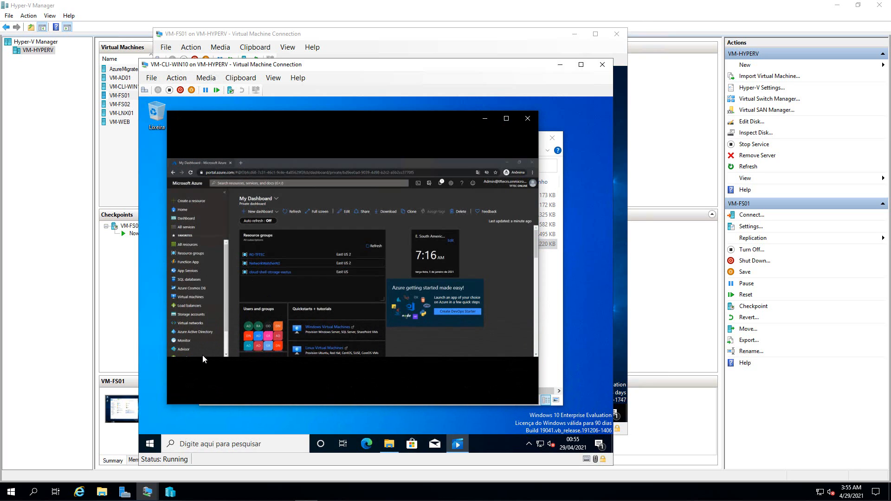
mouse_move(207, 351)
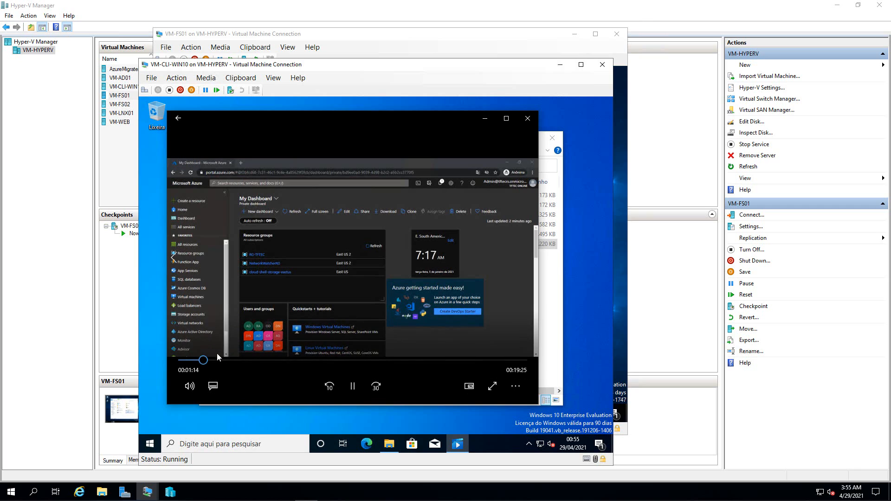
left_click(216, 360)
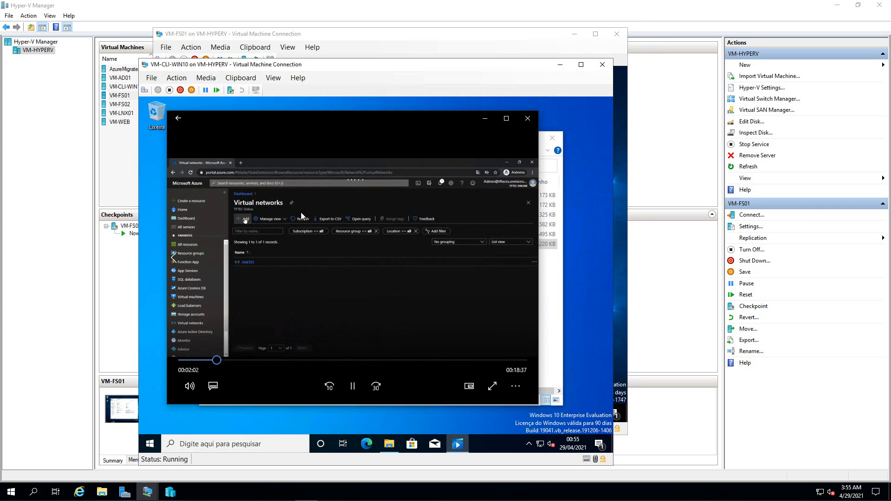
left_click(227, 360)
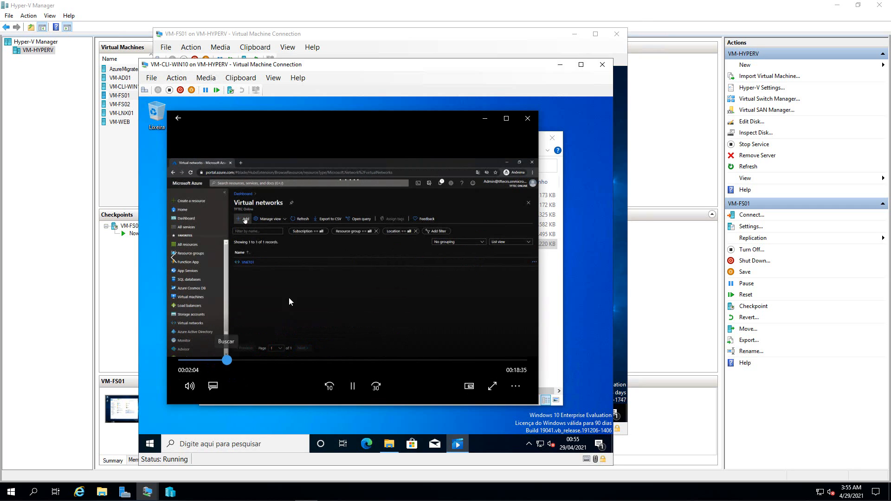
left_click(245, 360)
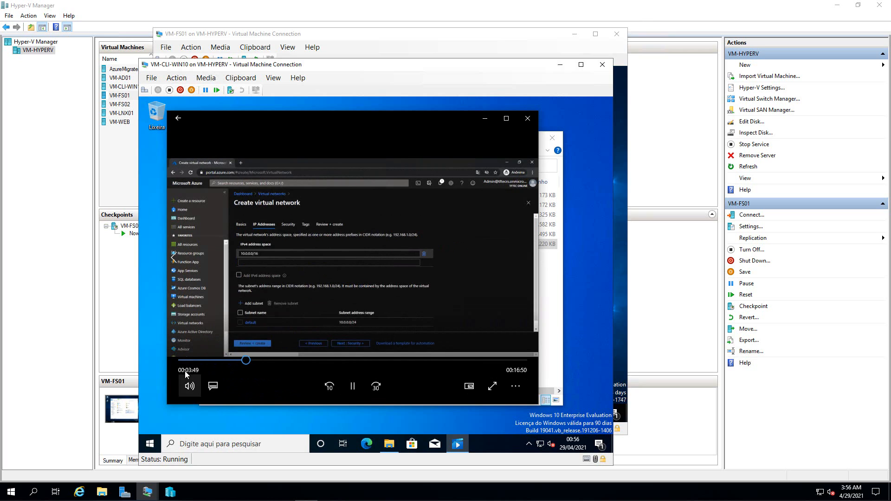
left_click(263, 360)
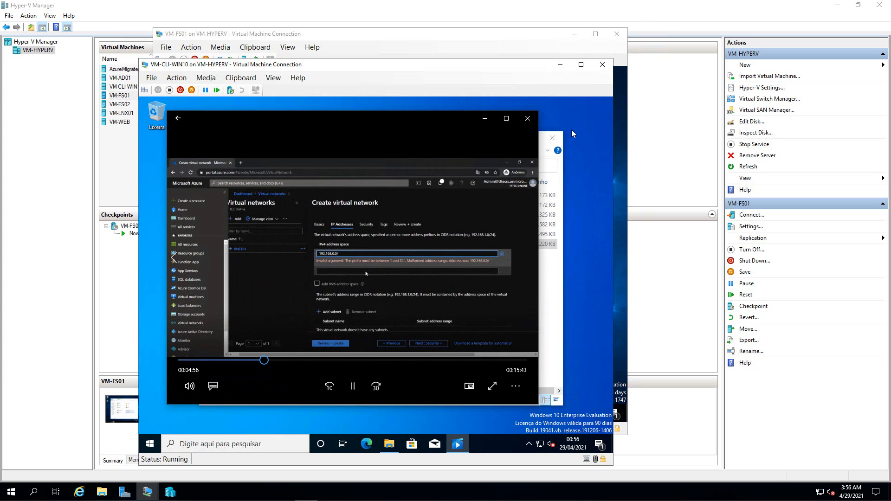
left_click(527, 117)
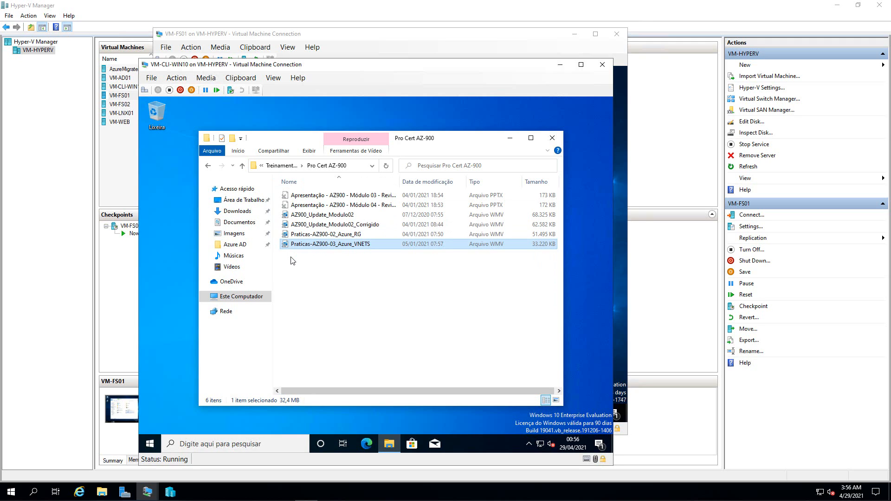
- Show Este Computador's drives and network locations, then move the client VM window aside
left_click(207, 167)
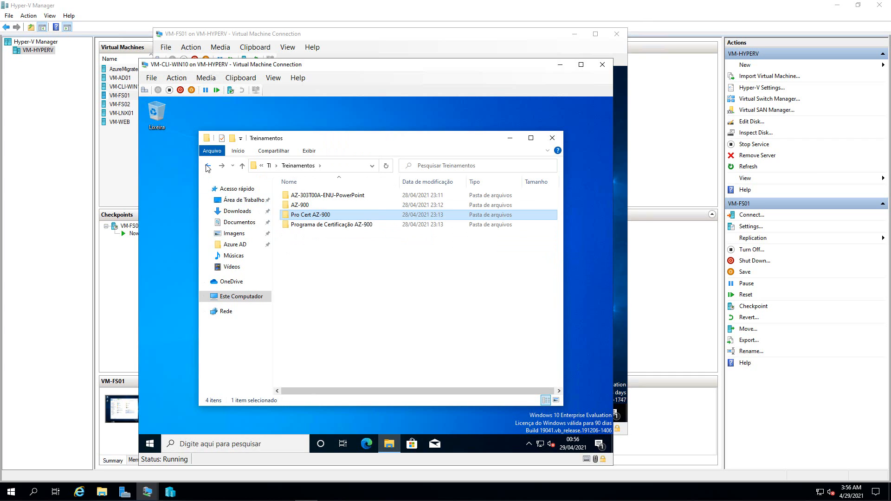
left_click(241, 297)
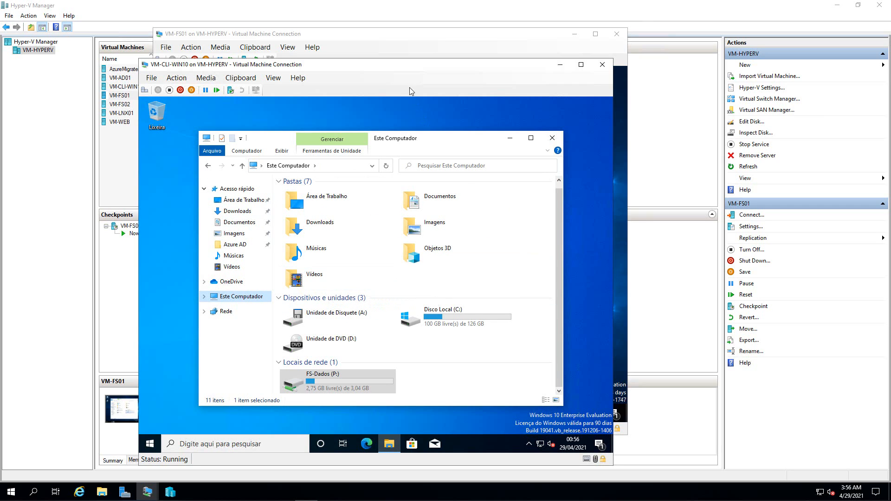
left_click_drag(408, 64, 451, 33)
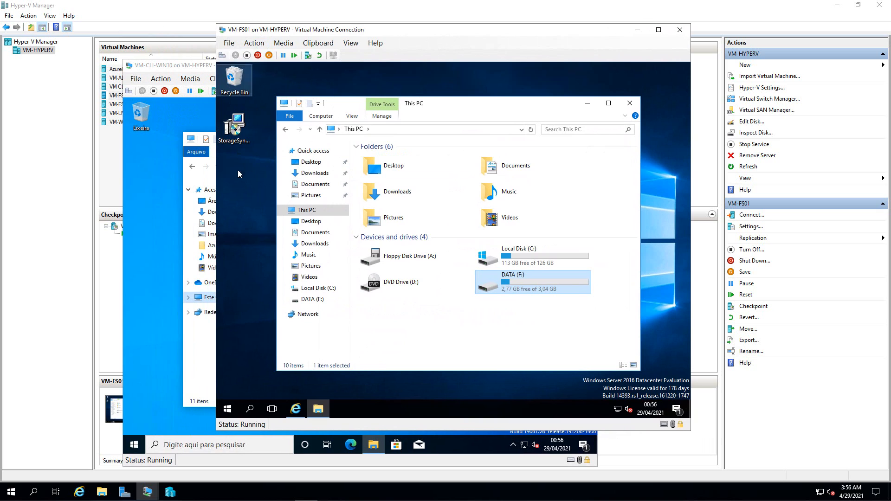
- Paste the StorageSyncAgent_WS2016 installer into F:\Dados on VM-FS01, then return to DATA (F:)
left_click(241, 186)
left_click(233, 128)
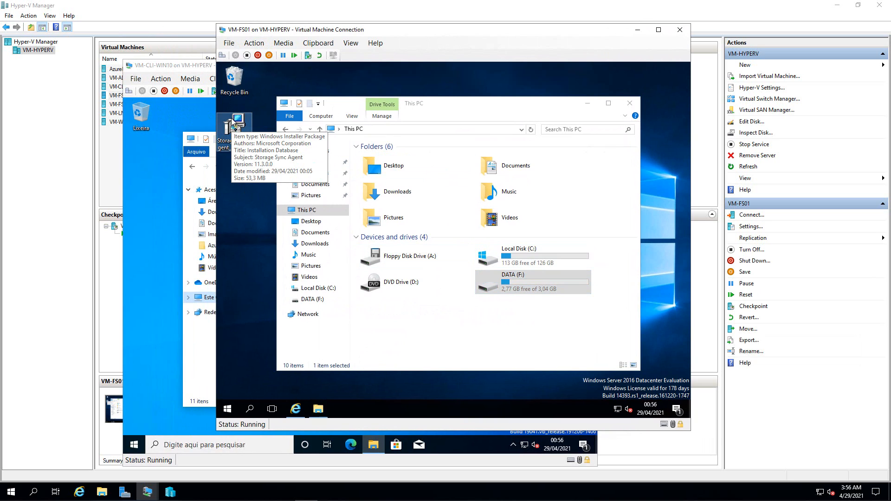
left_click(488, 288)
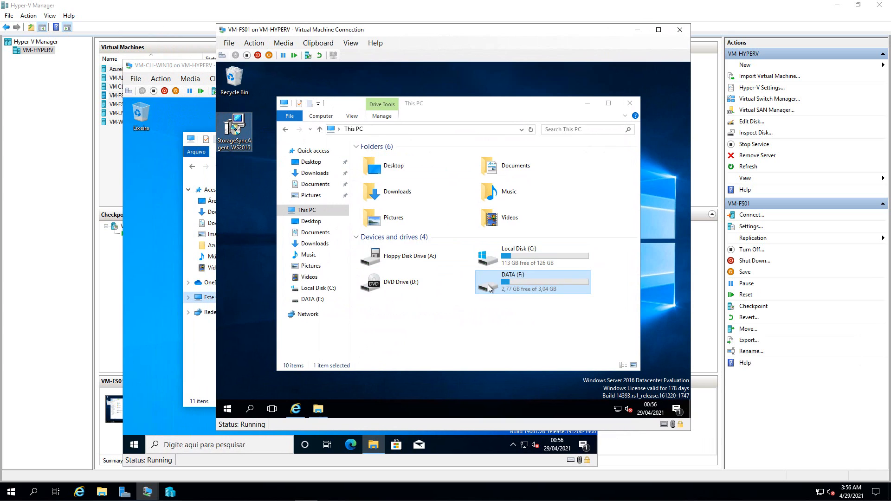
double_click(488, 287)
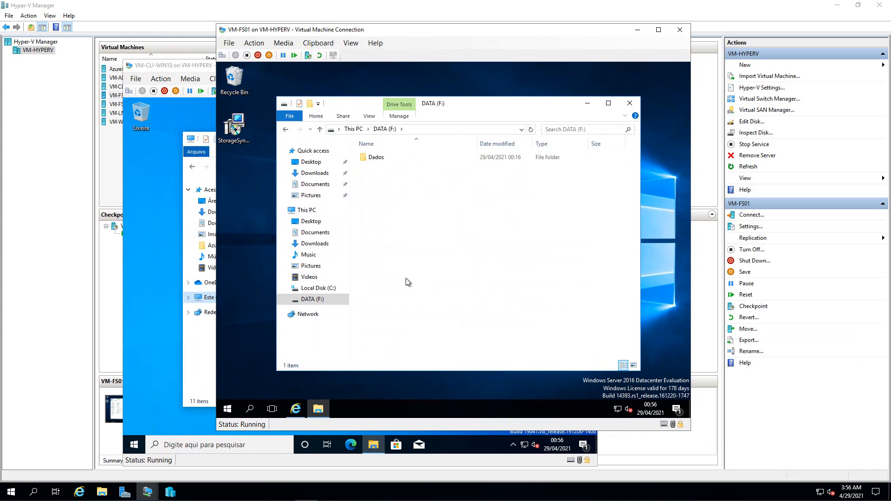
double_click(373, 158)
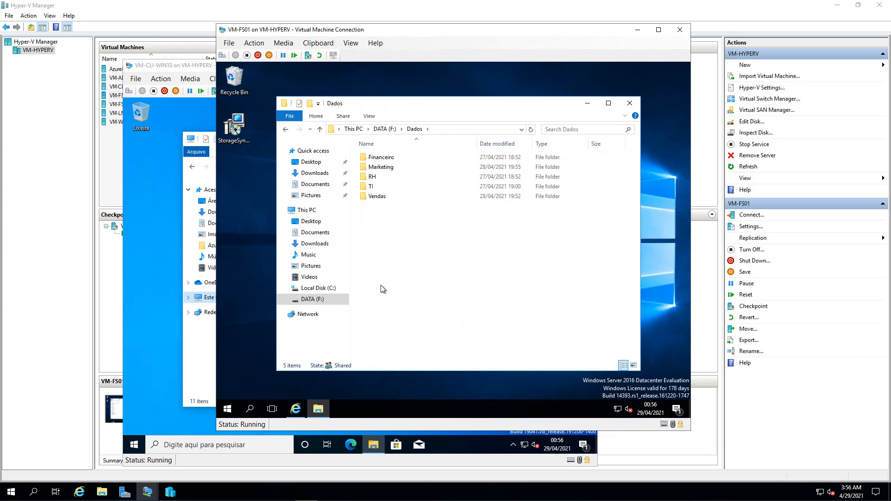
key("ctrl+v")
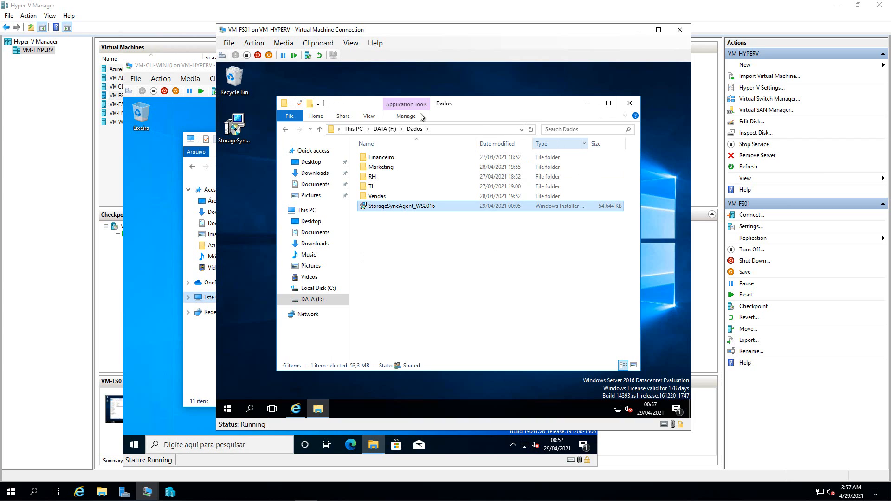
left_click(284, 131)
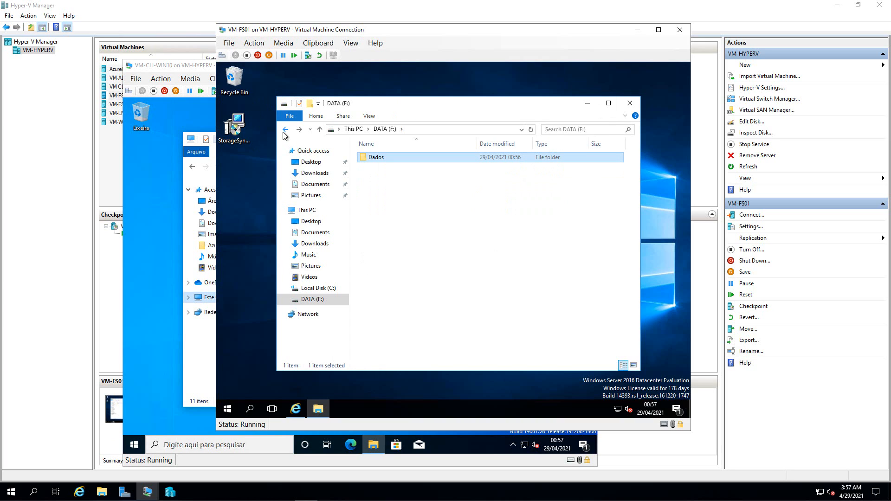
- Review the Dados folder's Advanced Sharing permissions for Domain Users
right_click(374, 158)
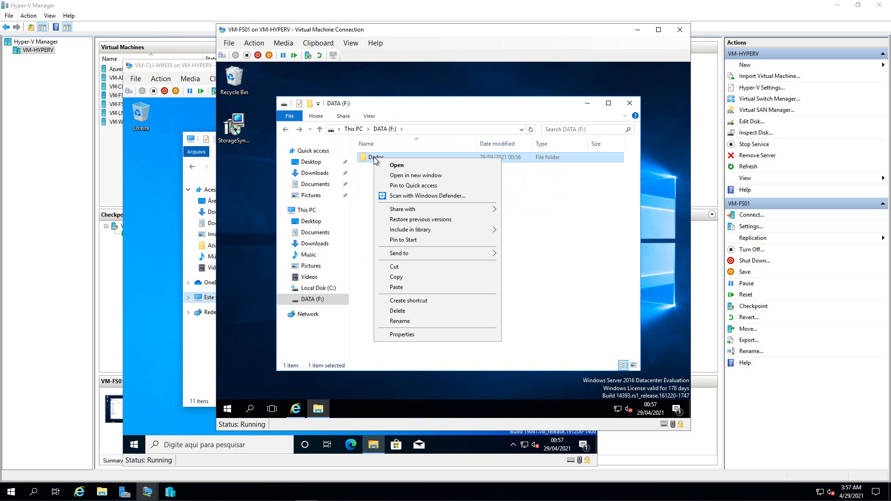
left_click(400, 335)
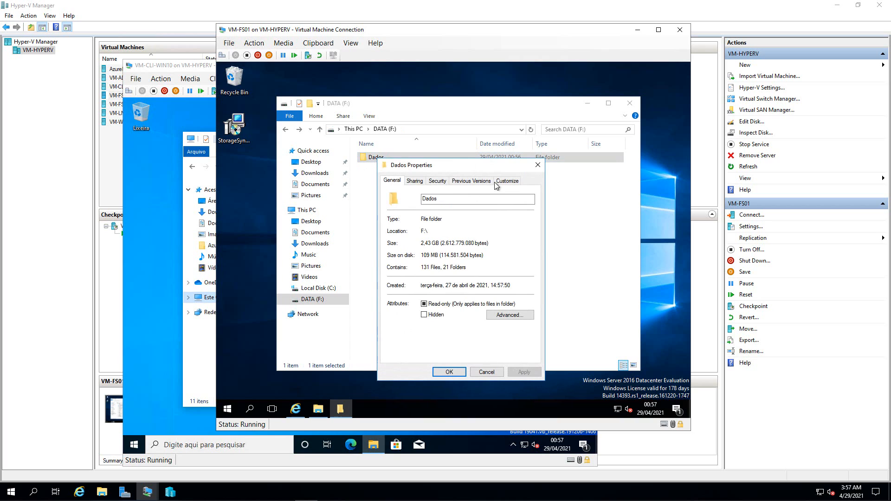
left_click(415, 182)
left_click(414, 291)
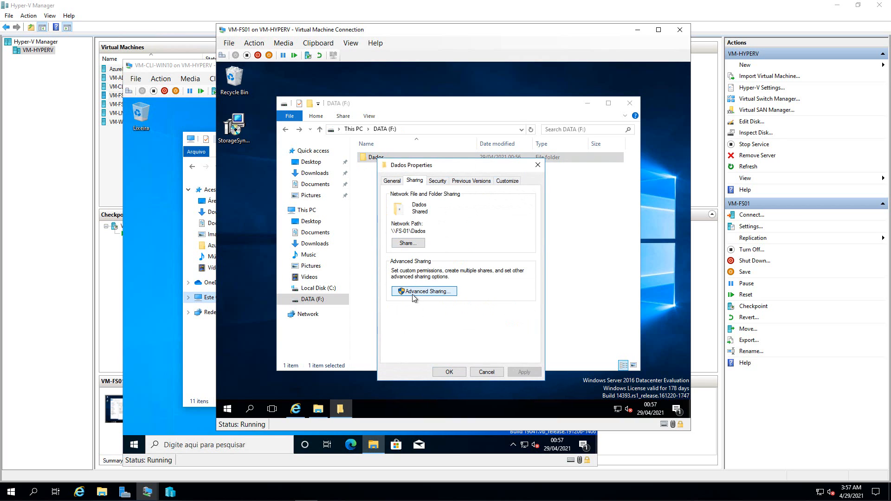
left_click(414, 307)
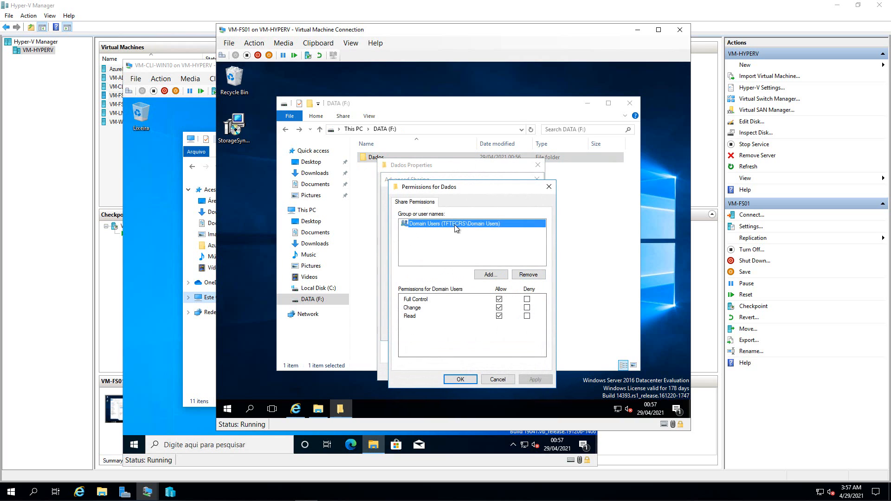
left_click(493, 379)
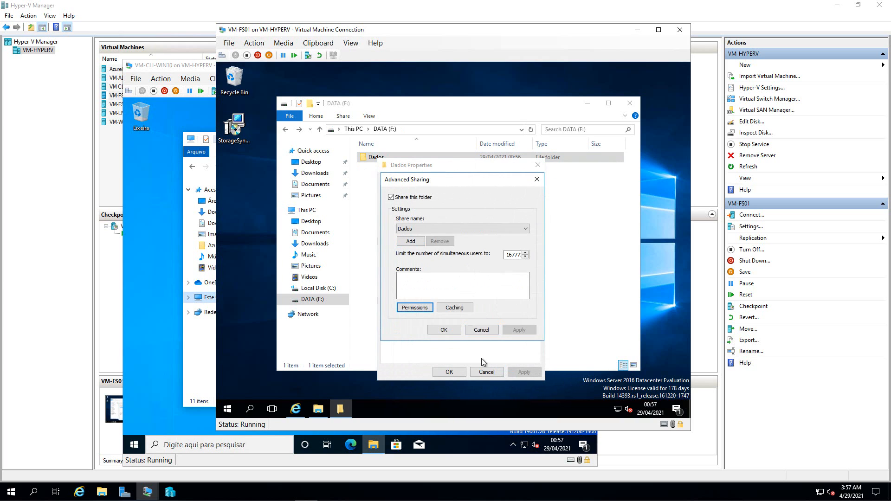
left_click(481, 330)
- Confirm Domain Users' security permissions on Dados, then open the folder
left_click(437, 181)
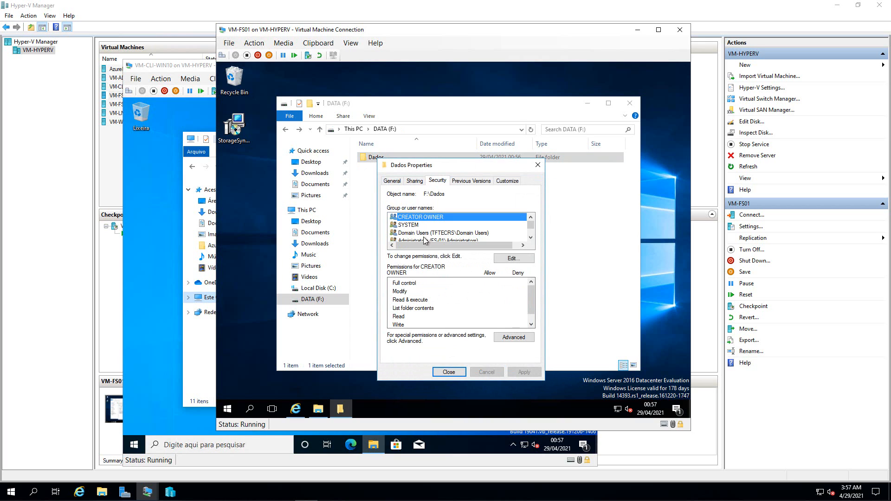
left_click(530, 237)
left_click(530, 237)
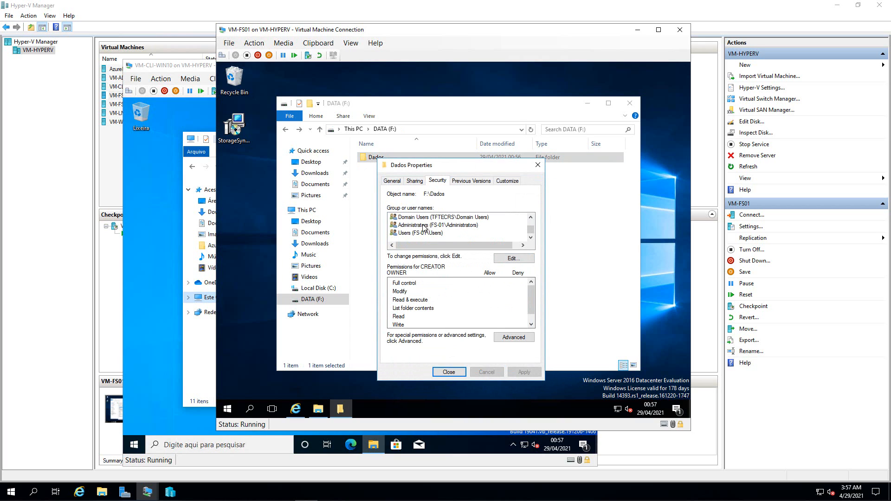
left_click(440, 218)
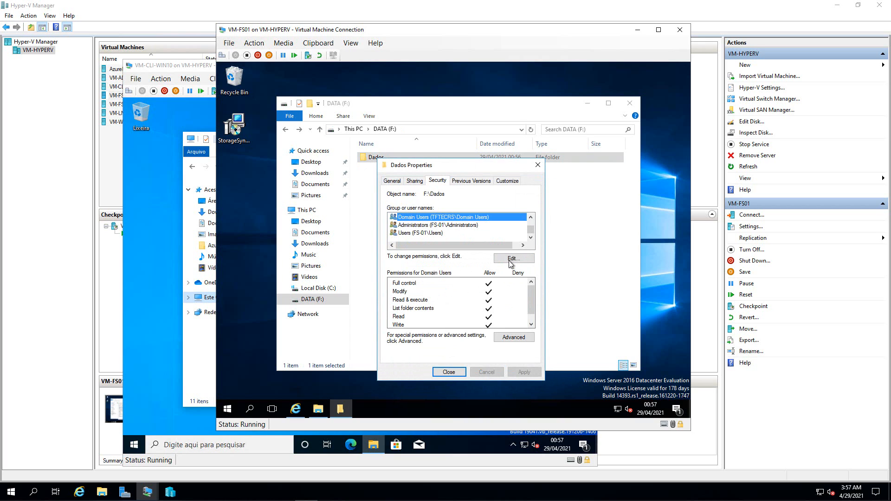
left_click(449, 371)
double_click(375, 158)
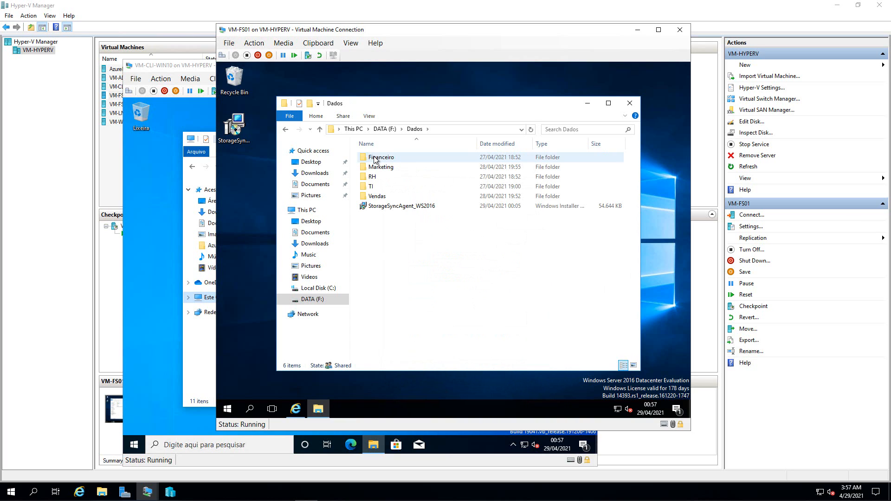
- Review the TI folder's security permissions for GR-FS-Full, GR-TI-FULL, GR-TI-READ and GR-TI-MOD
right_click(371, 191)
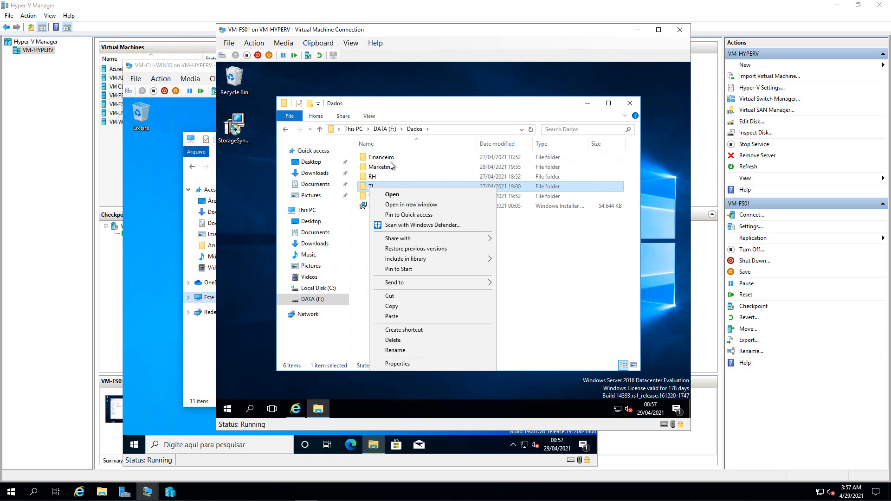
left_click(395, 364)
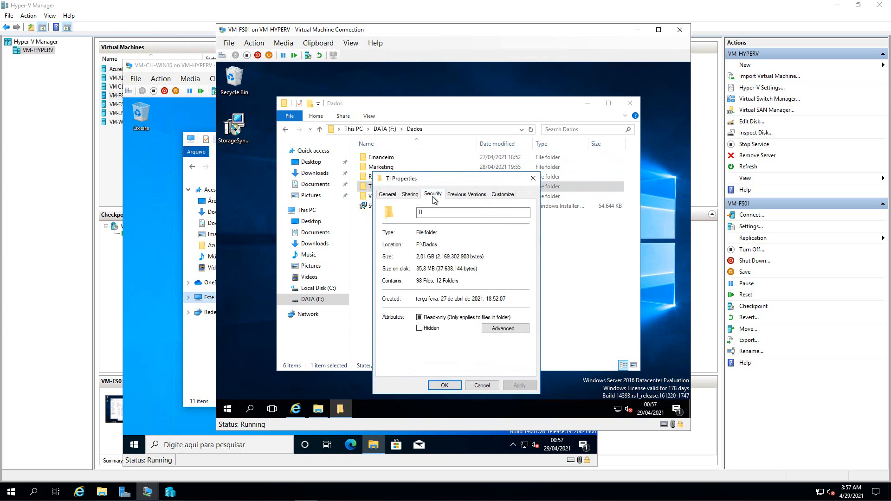
left_click(432, 195)
left_click(526, 252)
left_click(525, 252)
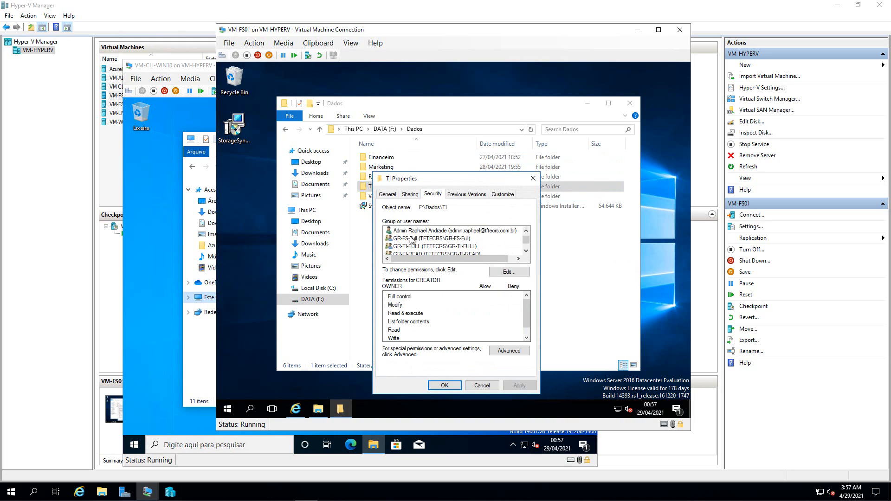
left_click(413, 239)
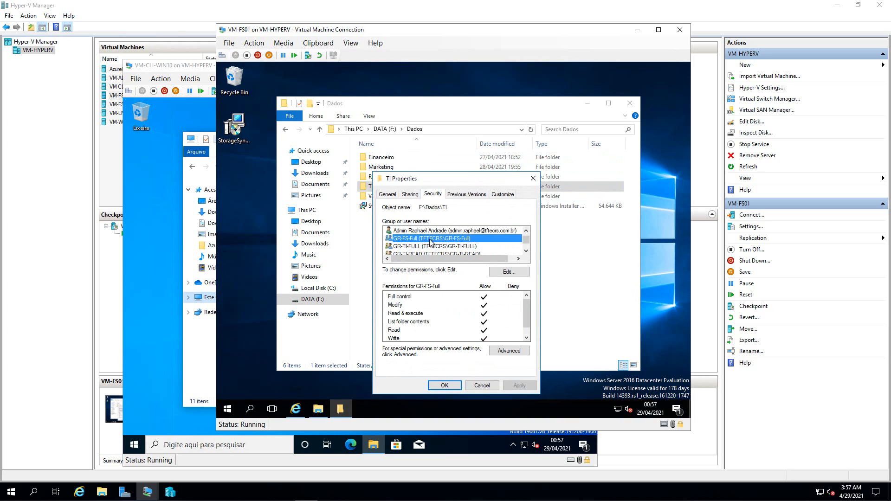
left_click(525, 252)
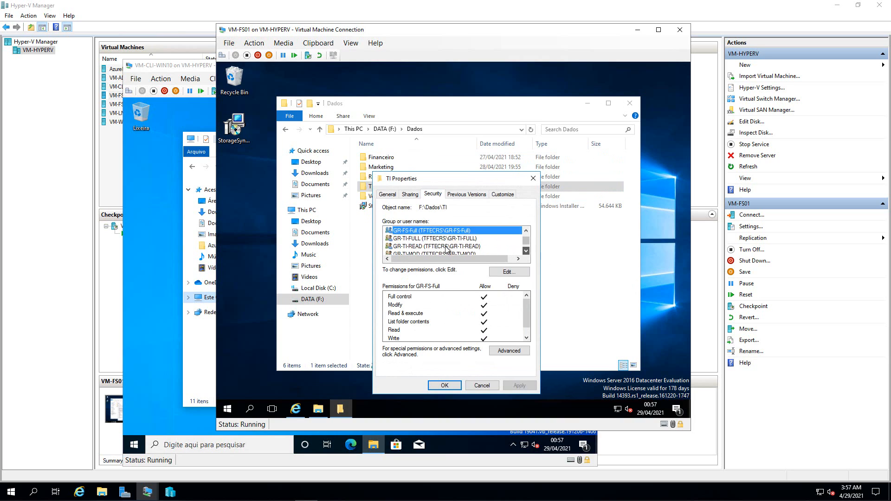
left_click(413, 239)
left_click(417, 247)
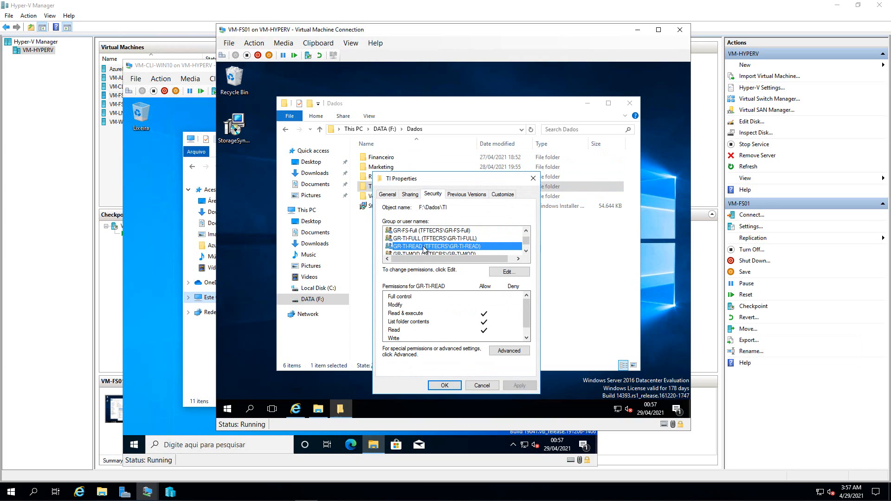
left_click(427, 254)
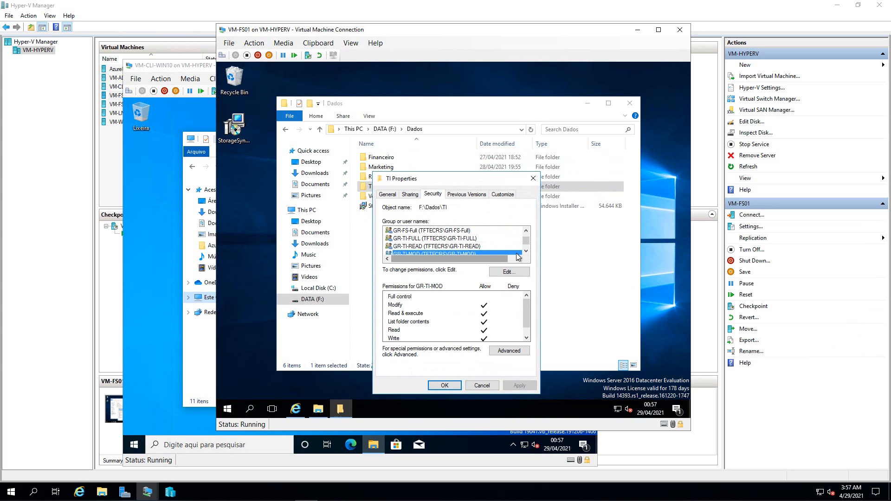
scroll(419, 245, "down", 1)
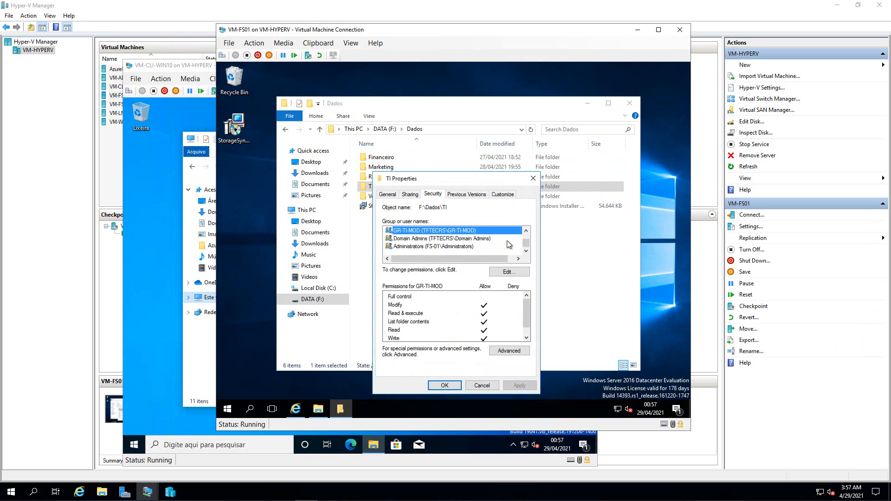
scroll(525, 231, "up", 2)
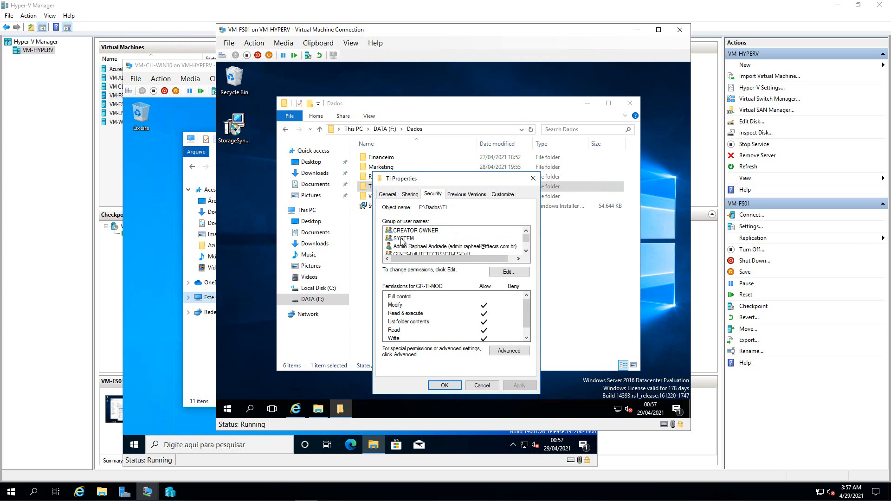
- Look at TI's advanced security settings, then close its properties without changes
left_click(505, 355)
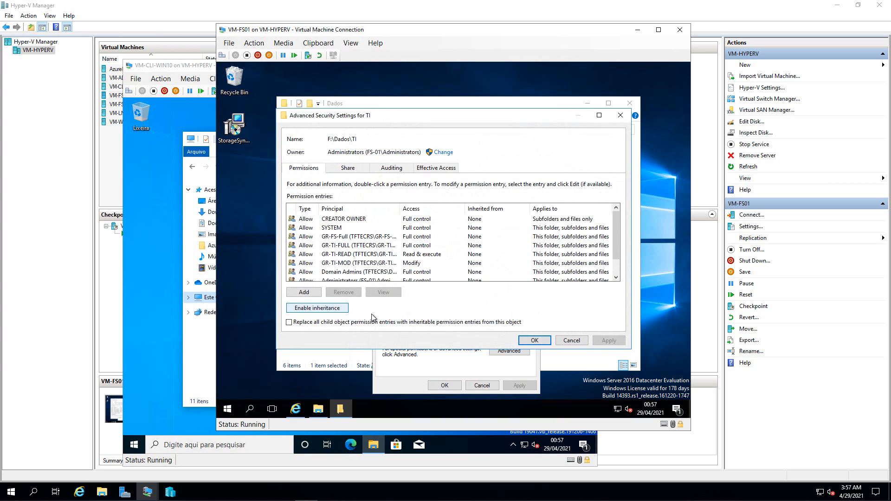
left_click(565, 340)
left_click(482, 385)
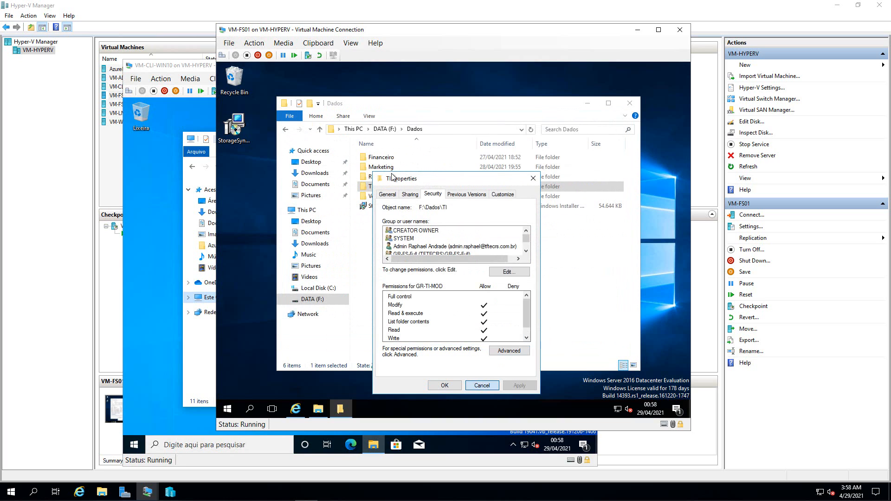
- Check the RH folder's advanced sharing settings and security permissions, then close its properties
left_click(374, 178)
right_click(374, 178)
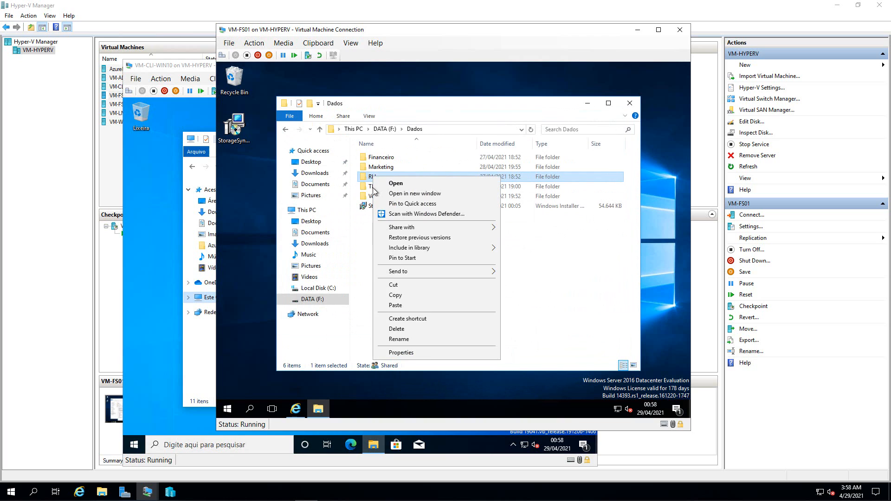
left_click(412, 354)
left_click(413, 194)
left_click(423, 304)
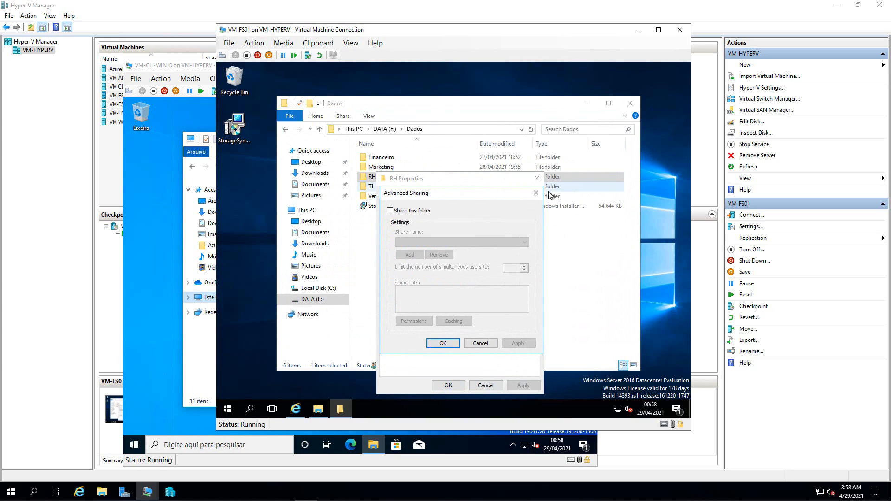
left_click(536, 193)
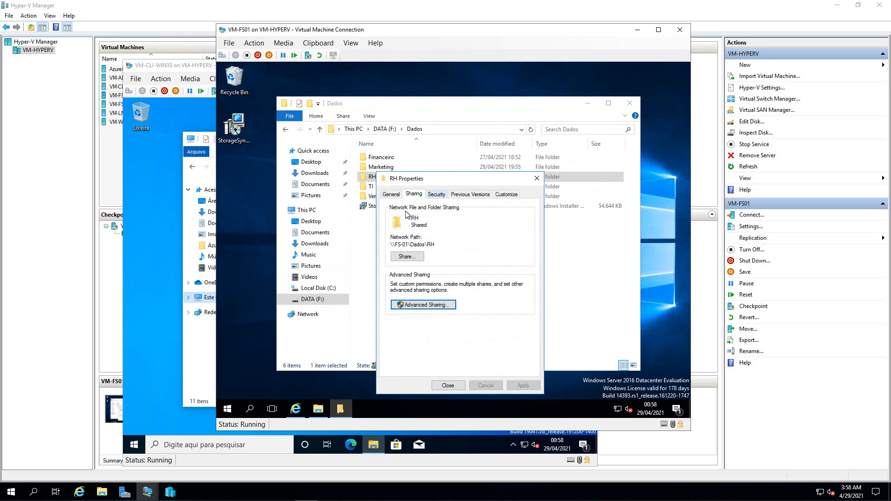
left_click(436, 194)
left_click(529, 251)
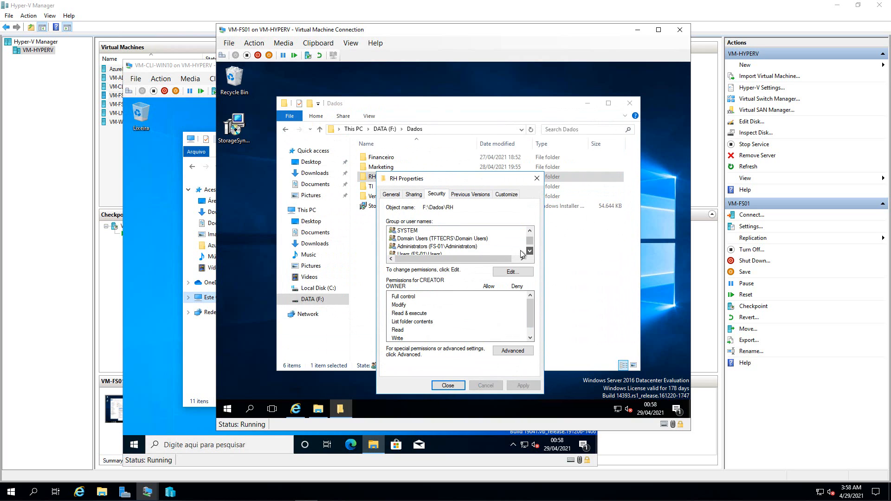
left_click(529, 251)
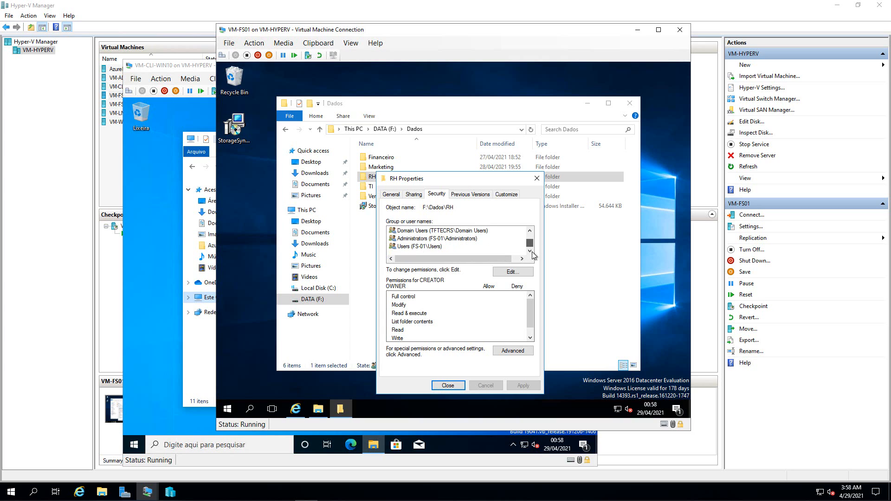
left_click_drag(529, 243, 529, 224)
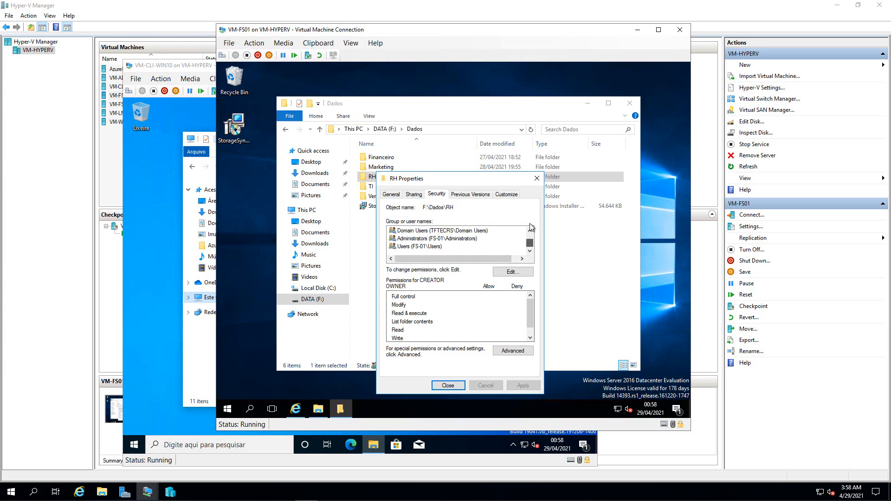
left_click(537, 178)
- Review the Marketing folder's security groups and close its properties
right_click(383, 168)
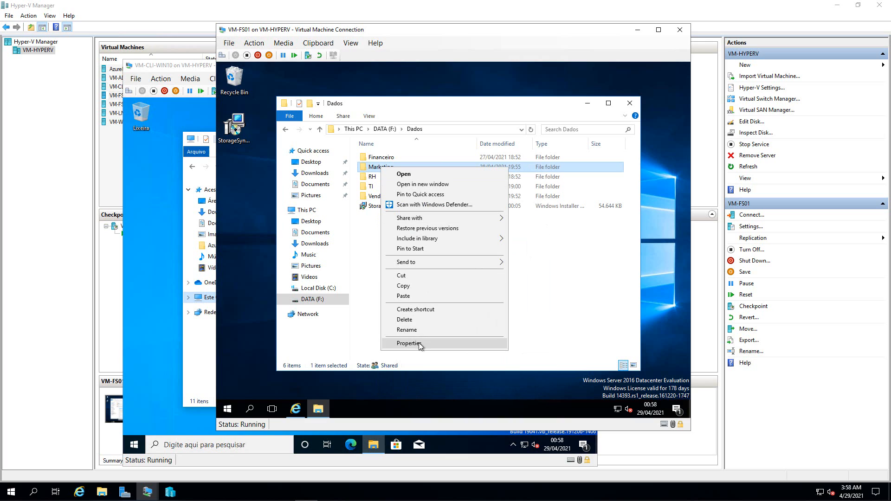
left_click(411, 344)
left_click(444, 189)
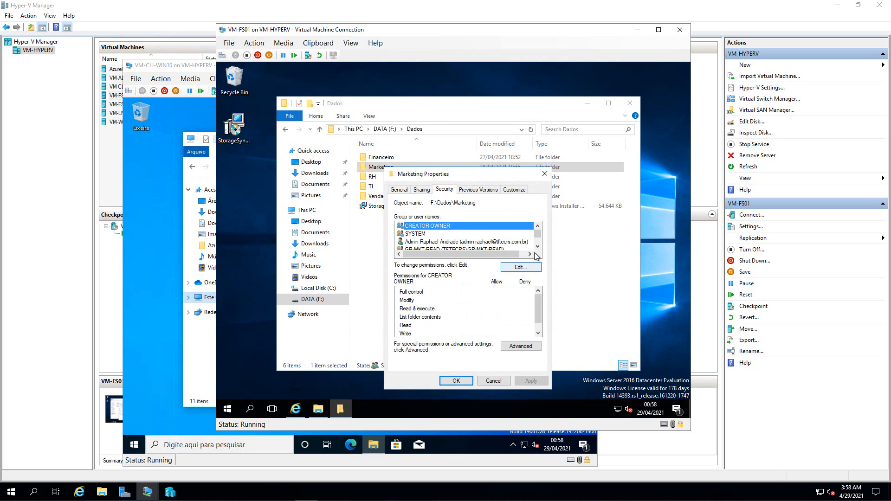
left_click(538, 247)
left_click(538, 246)
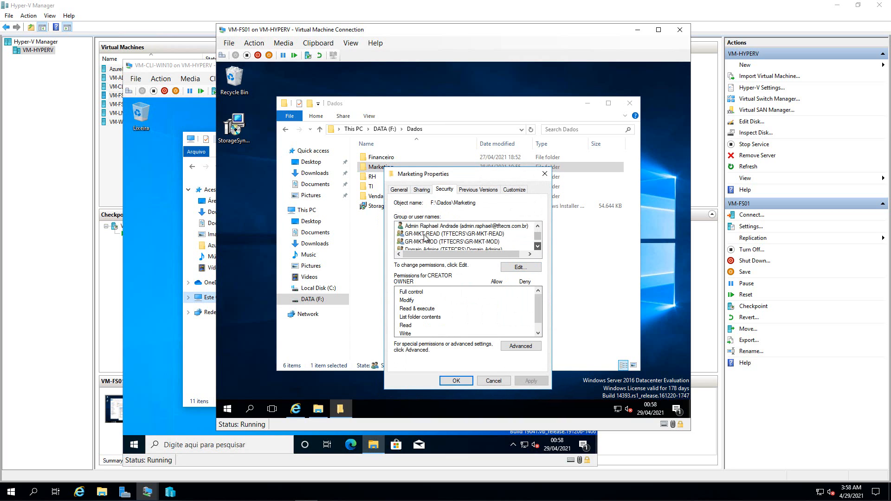
left_click(539, 247)
left_click(538, 247)
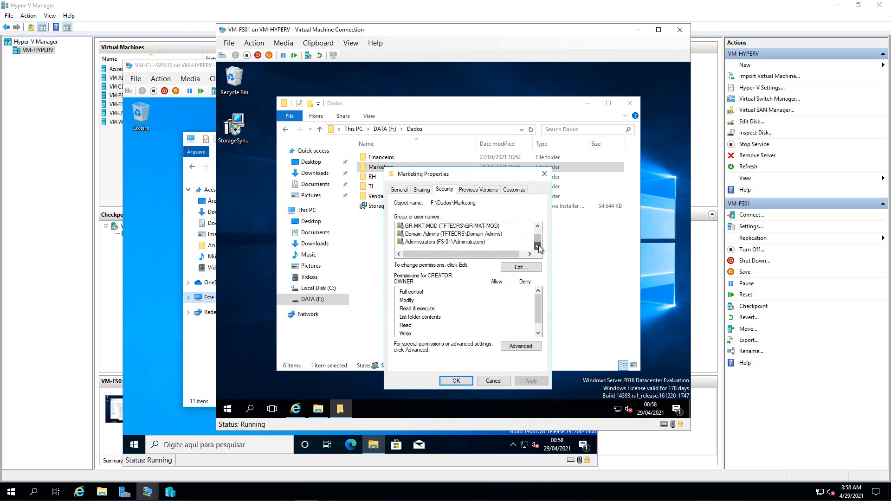
left_click(545, 174)
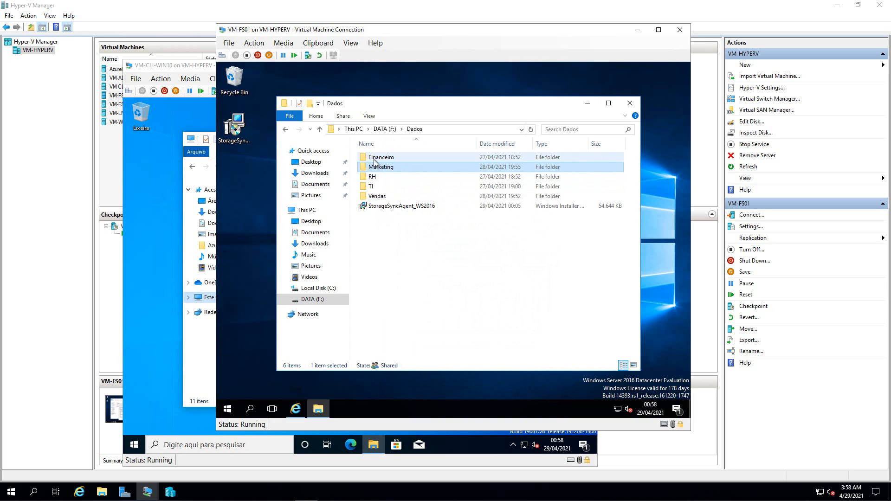
- Browse from the DATA (F:) root into Dados and back to the drive root
left_click(384, 130)
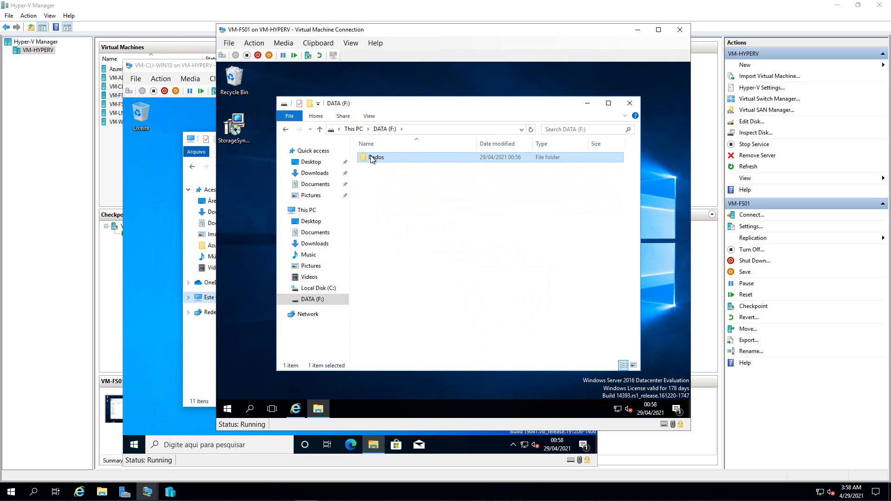
double_click(371, 158)
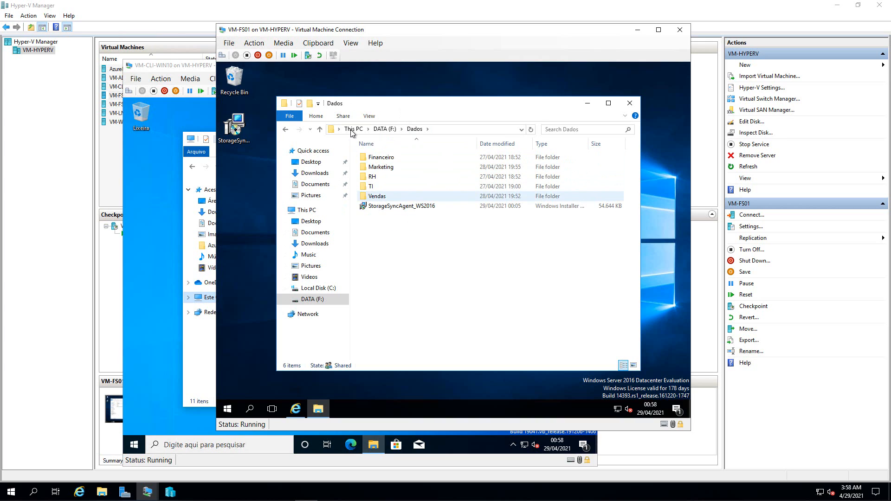
left_click(385, 129)
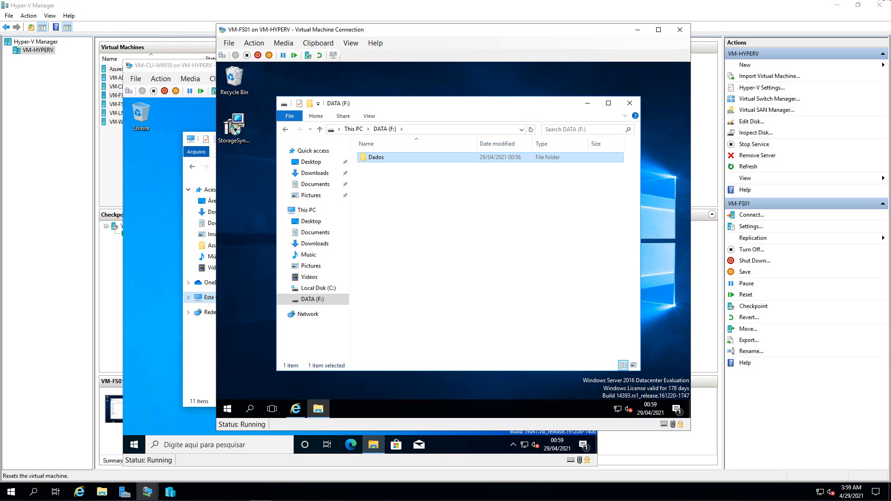
left_click(229, 409)
- Run the reg export of the LanmanServer Shares key to C:\shares.reg in an administrator Command Prompt
right_click(230, 409)
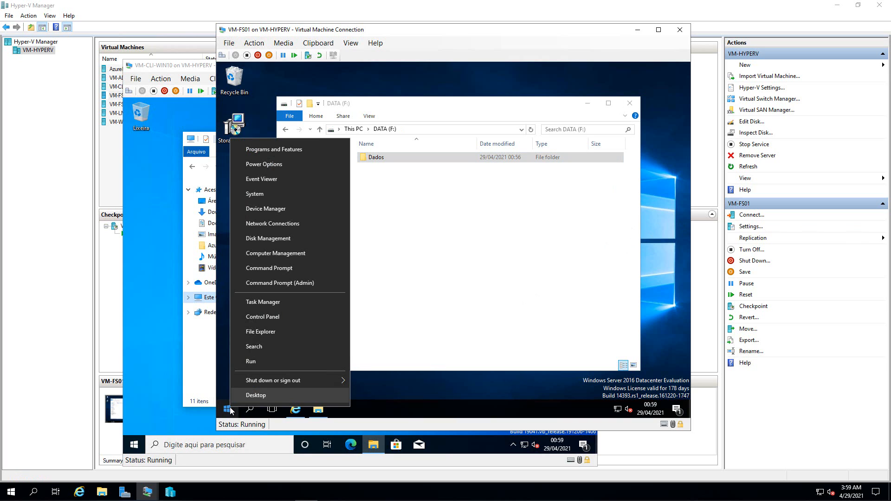
left_click(281, 281)
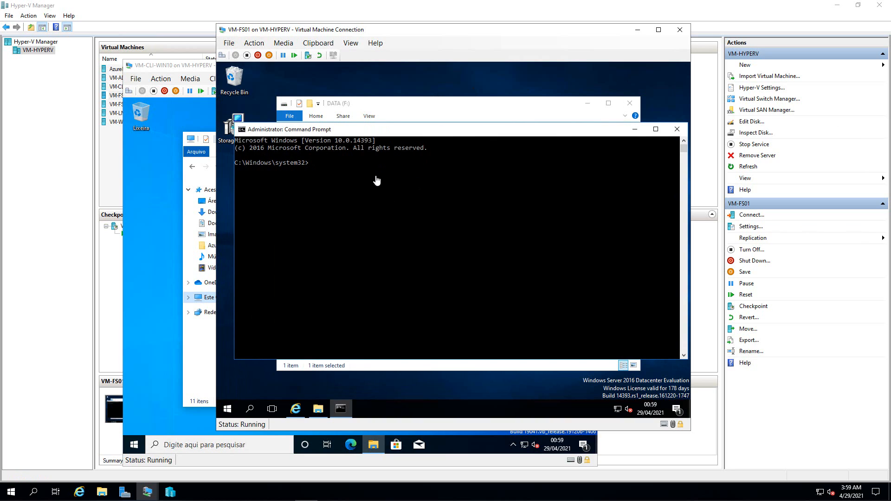
left_click(318, 43)
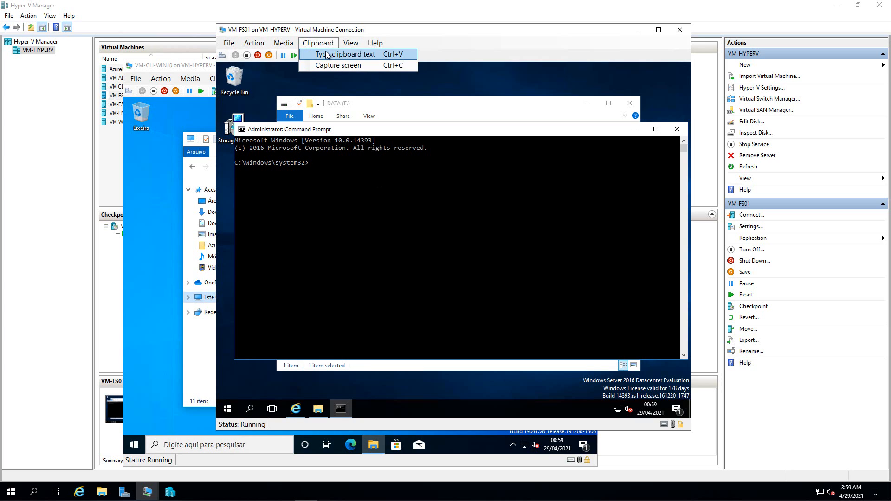
left_click(326, 55)
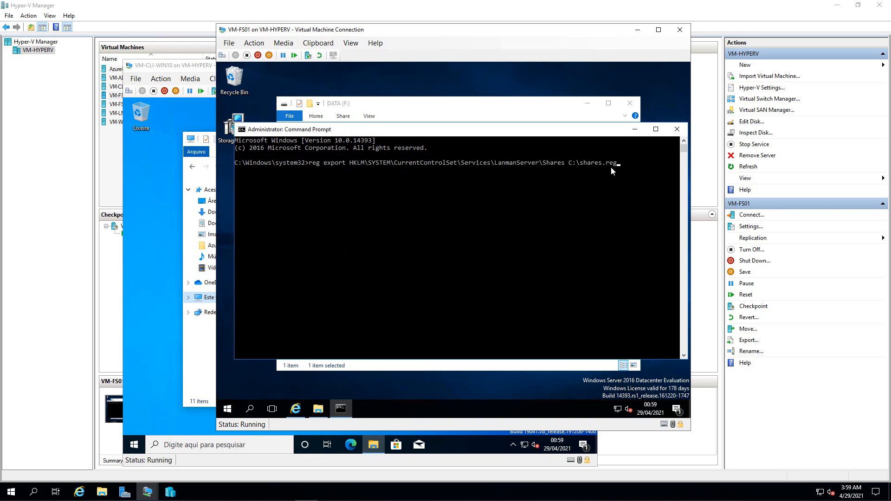
key("Return")
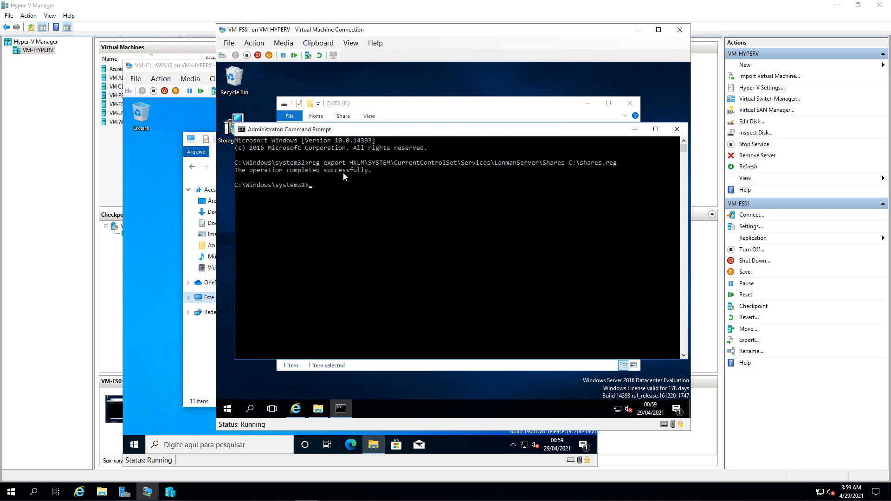
left_click(410, 112)
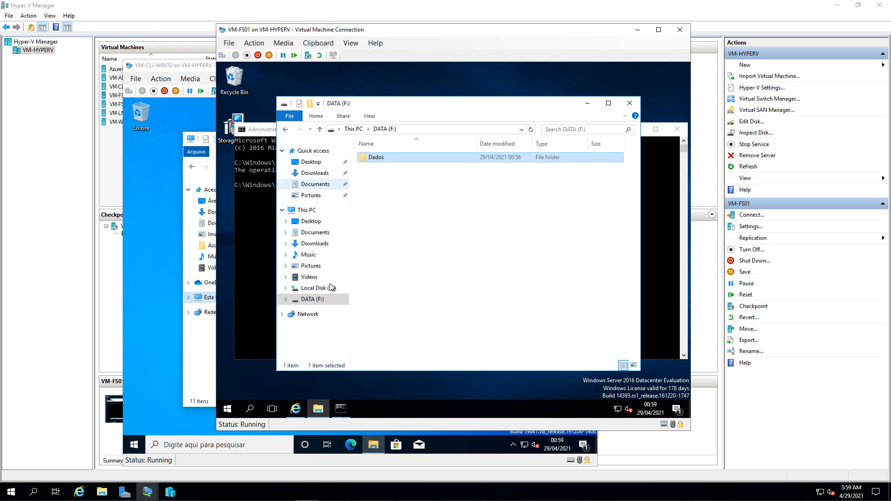
- Inspect the contents of shares.reg on Local Disk (C:) in Notepad
left_click(314, 303)
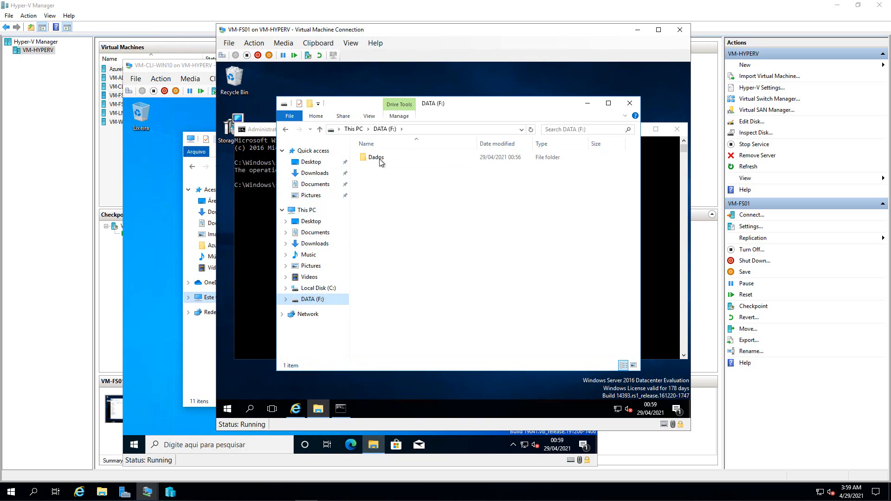
left_click(376, 158)
double_click(375, 158)
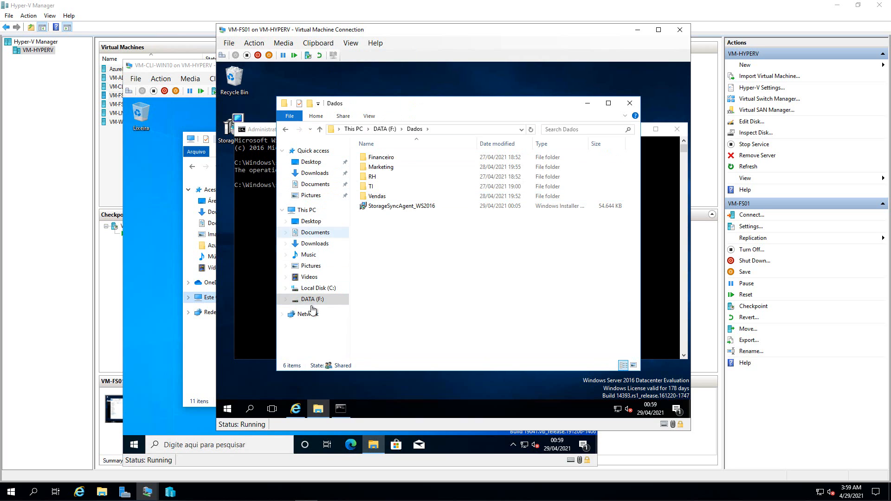
left_click(315, 288)
right_click(383, 217)
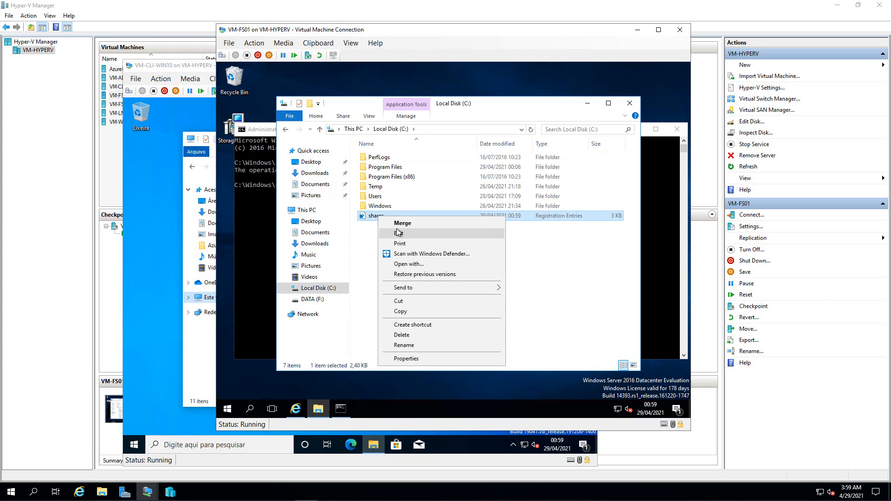
left_click(398, 233)
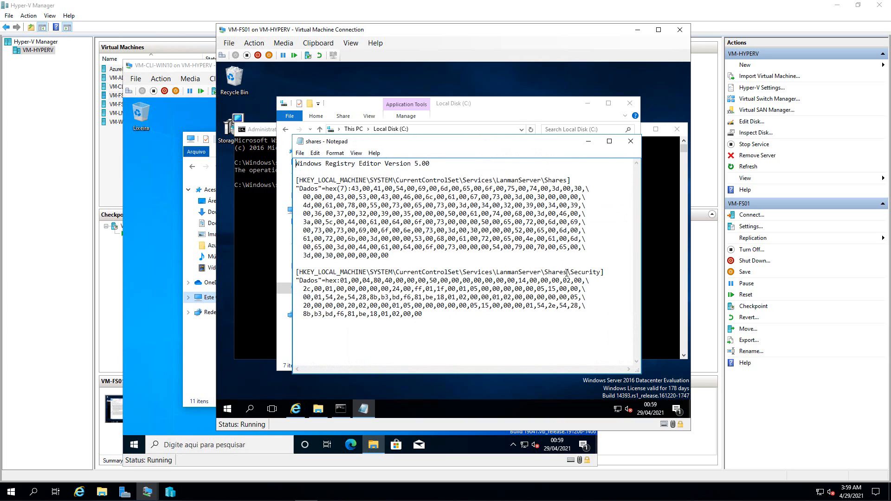
left_click(630, 141)
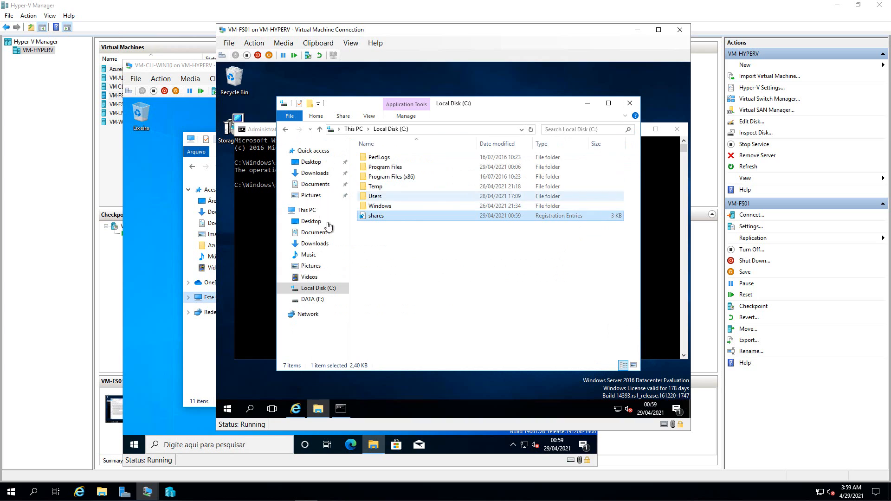
left_click(373, 238)
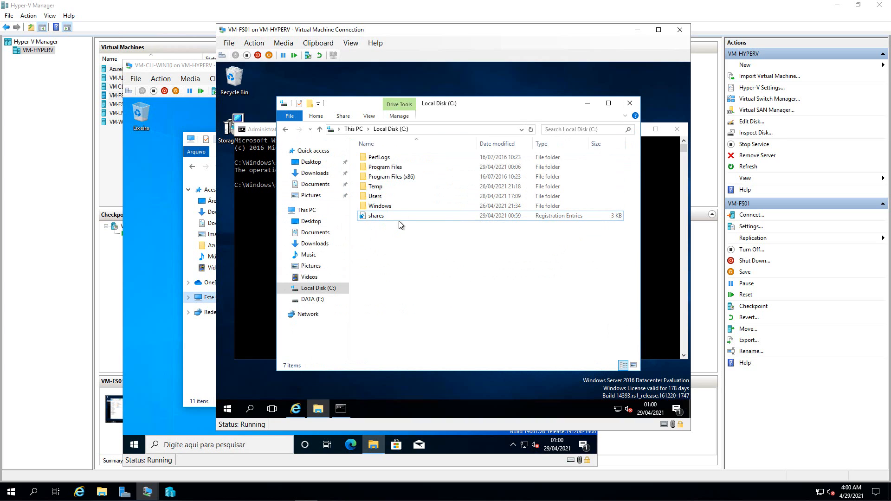
- Paste shares.reg from C: into the DATA (F:)\Dados folder
left_click(373, 216)
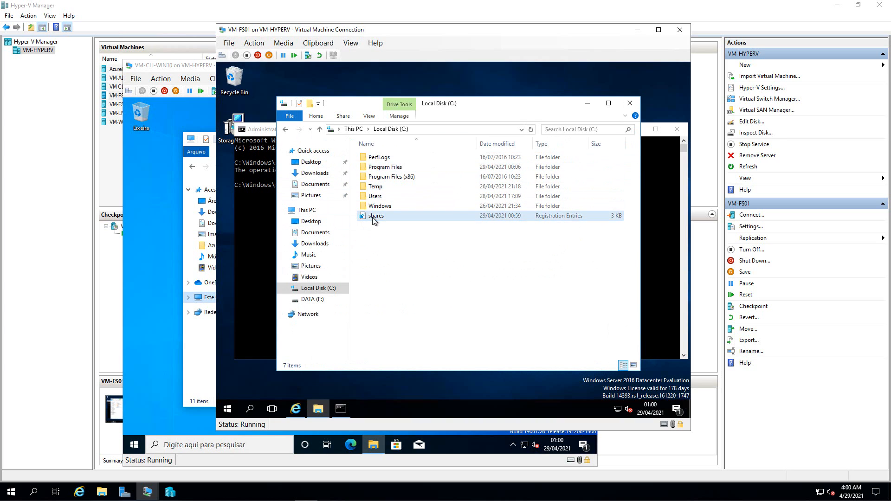
left_click(320, 299)
double_click(374, 158)
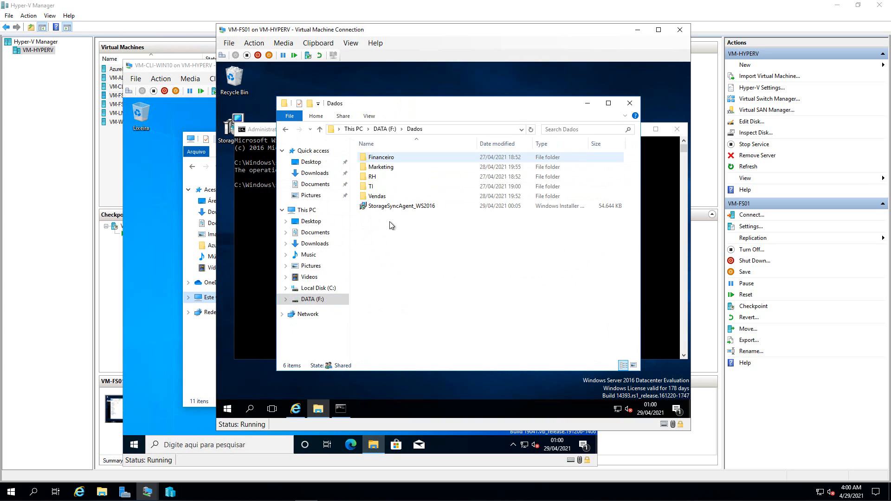
key("ctrl+v")
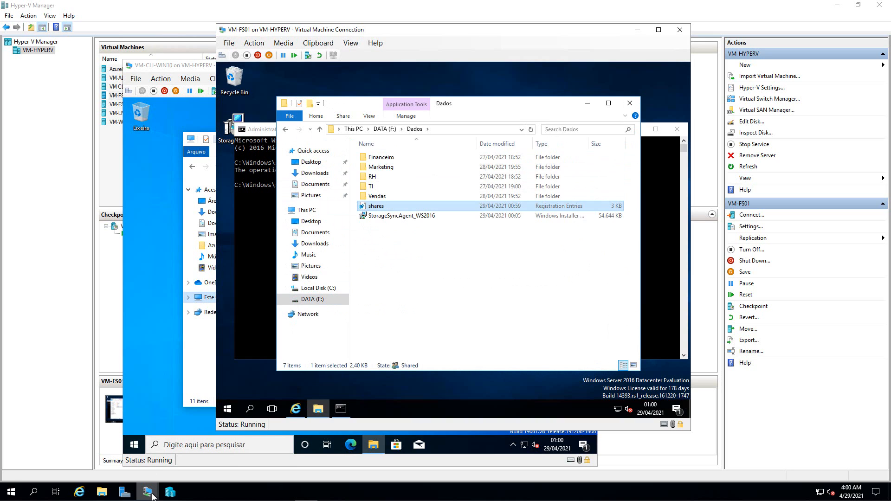
mouse_move(153, 497)
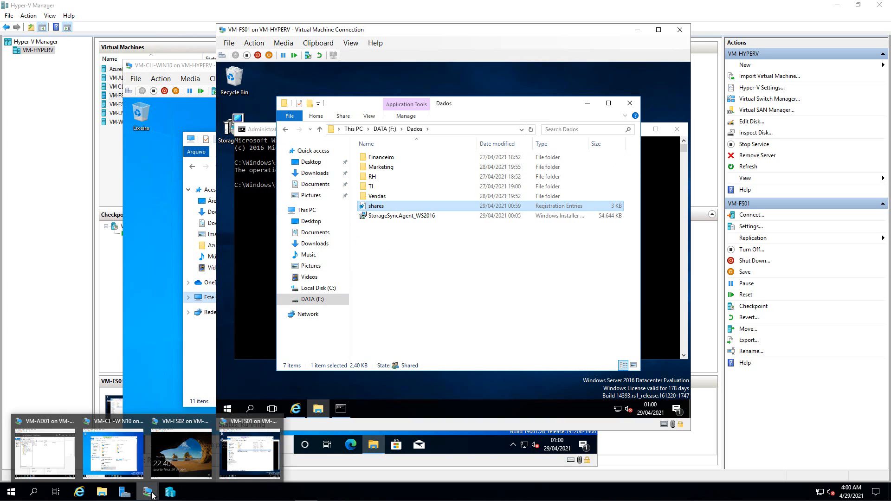
- Sign in to VM-FS02 with the account password
left_click(163, 448)
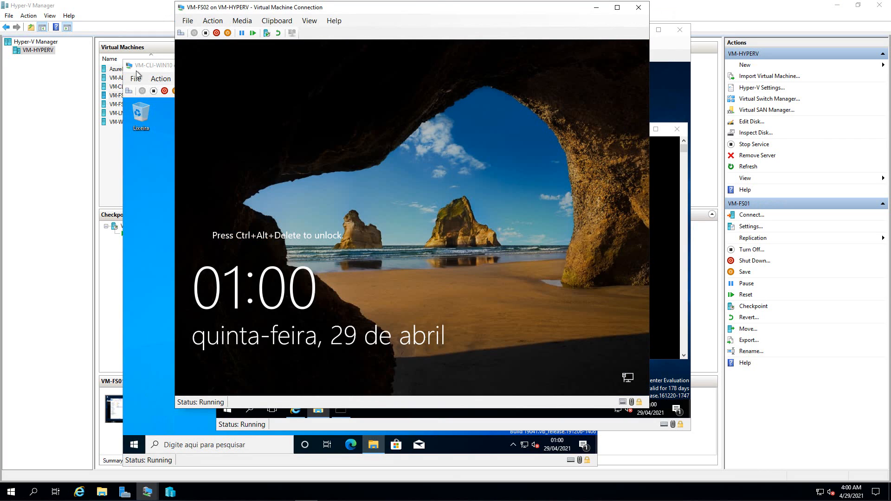
left_click(181, 32)
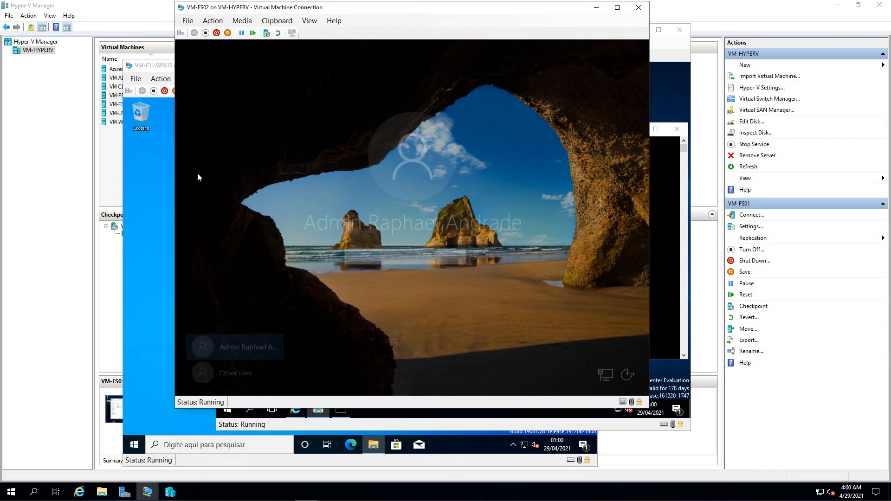
type("•")
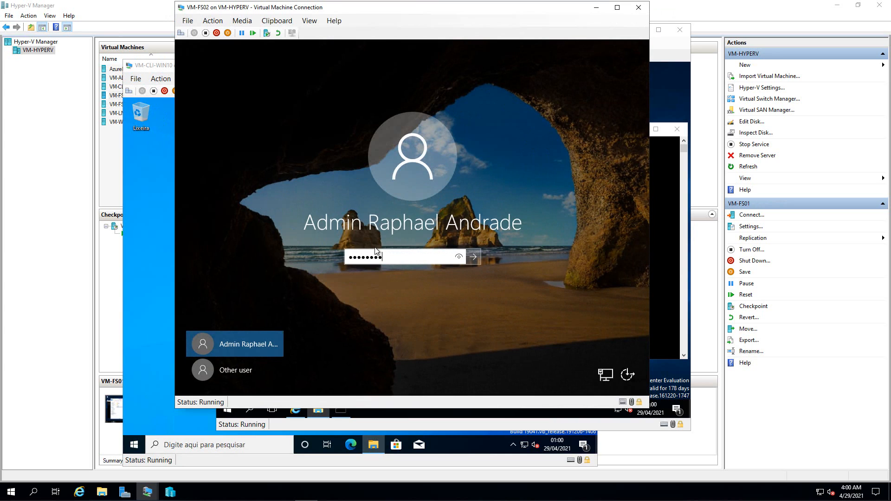
key("Return")
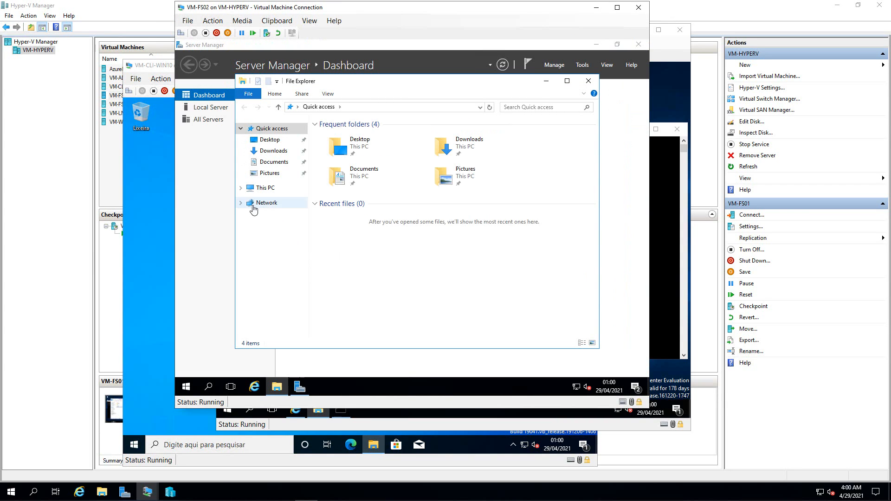
- Open FS-Dados (P:) on VM-FS02 and select the shares and StorageSyncAgent_WS2016 files
left_click(253, 191)
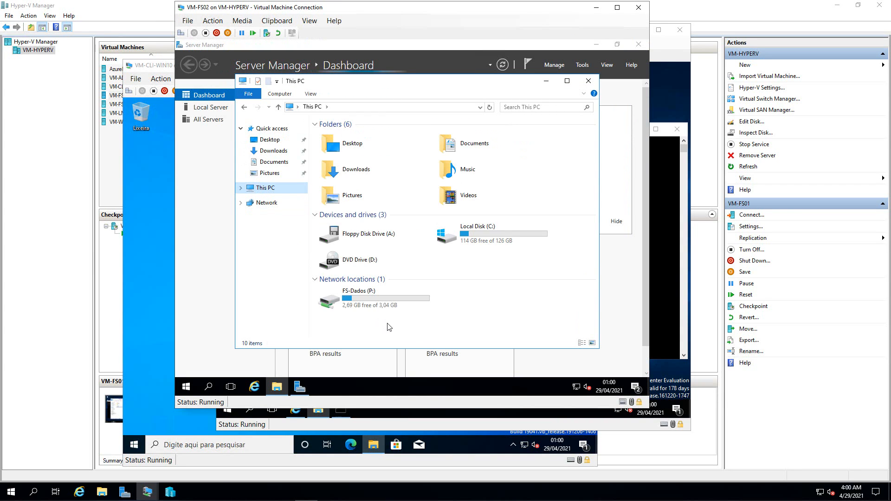
double_click(343, 295)
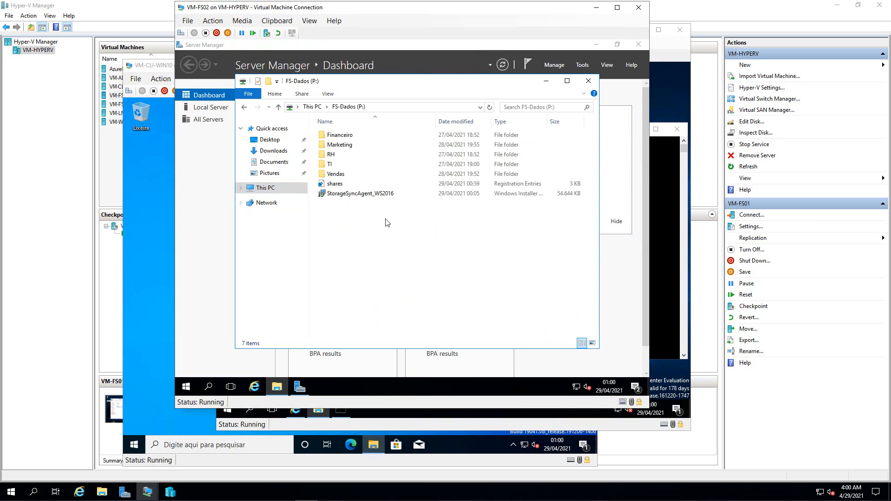
left_click(335, 185)
left_click(332, 193, "shift")
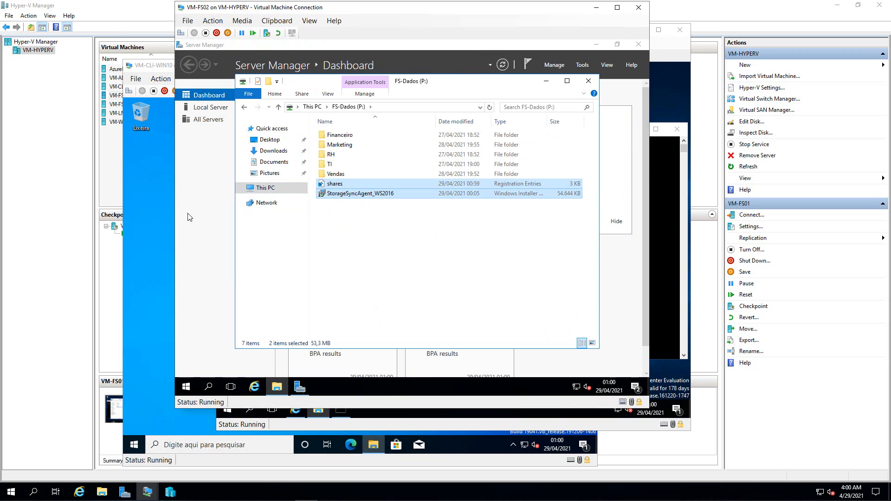
left_click(160, 220)
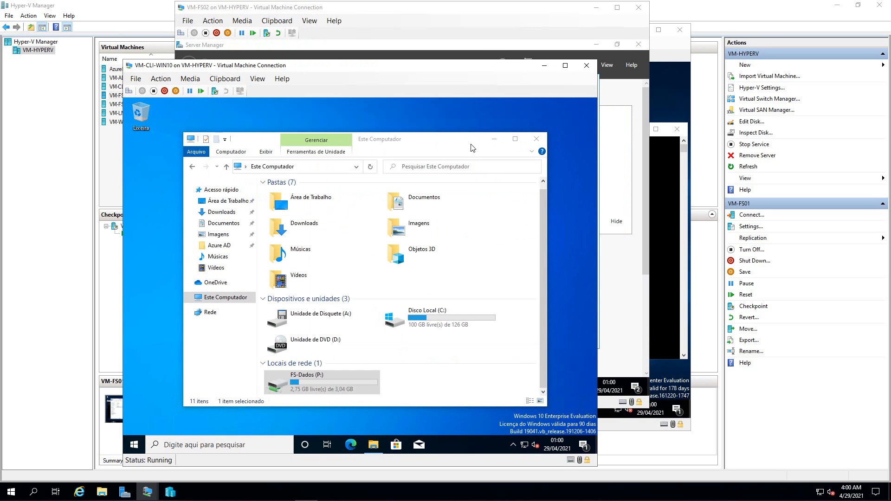
- Drag shares and StorageSyncAgent_WS2016 from FS-Dados (P:) onto the VM-CLI-WIN10 desktop
left_click_drag(380, 144, 391, 122)
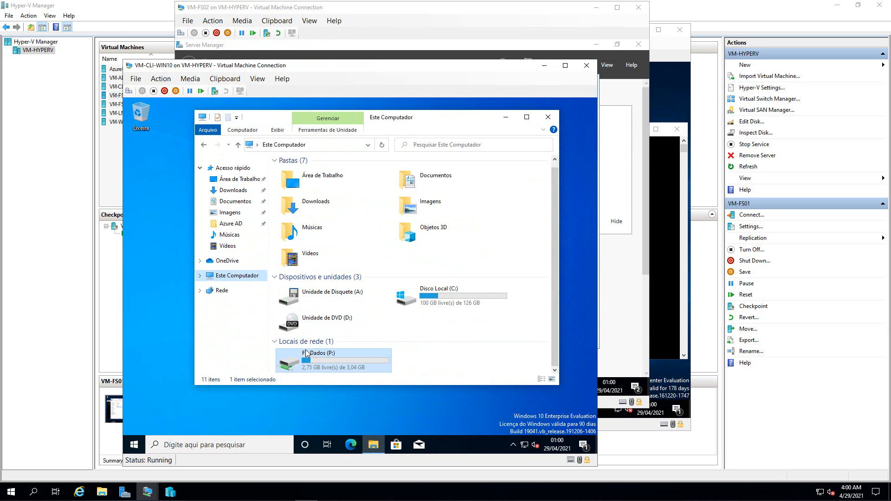
double_click(299, 366)
left_click(295, 223)
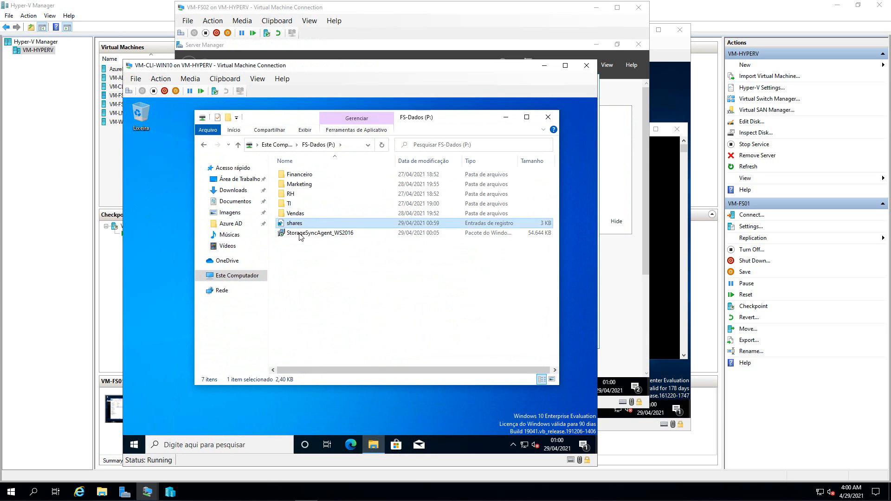
left_click(300, 232, "shift")
left_click_drag(259, 238, 159, 230)
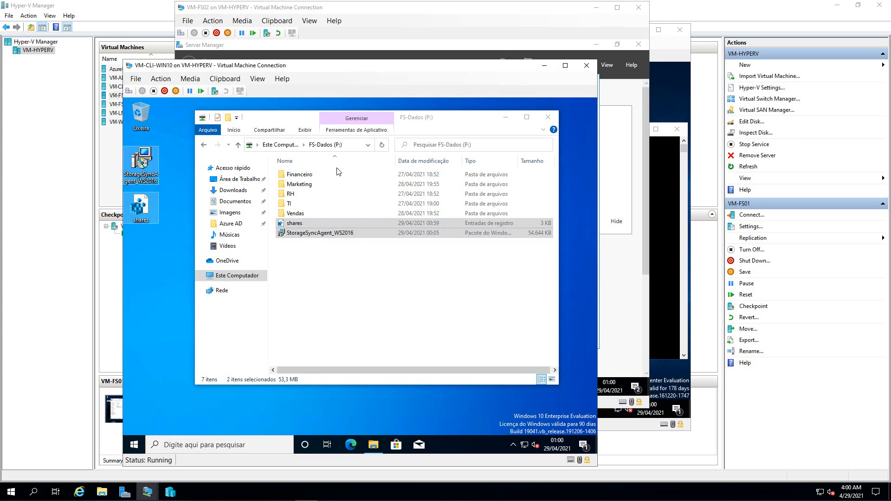
- Return to VM-FS02 and minimize Server Manager to reveal its desktop
left_click(204, 144)
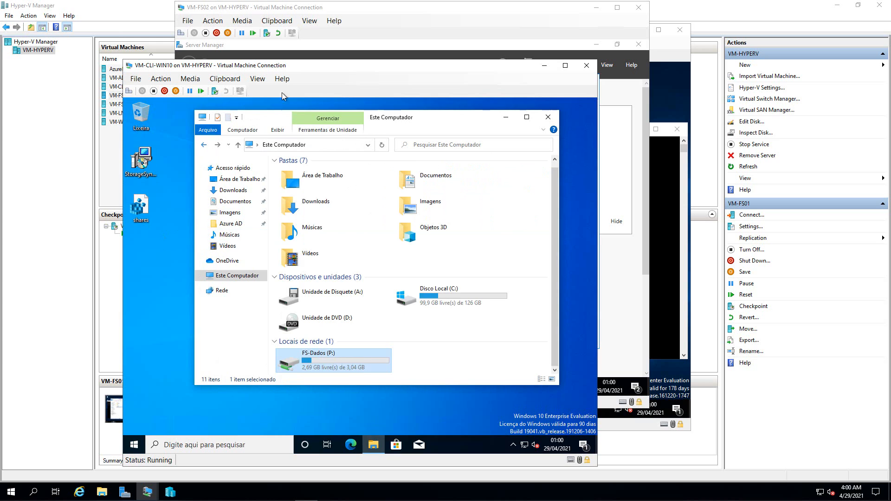
left_click(357, 36)
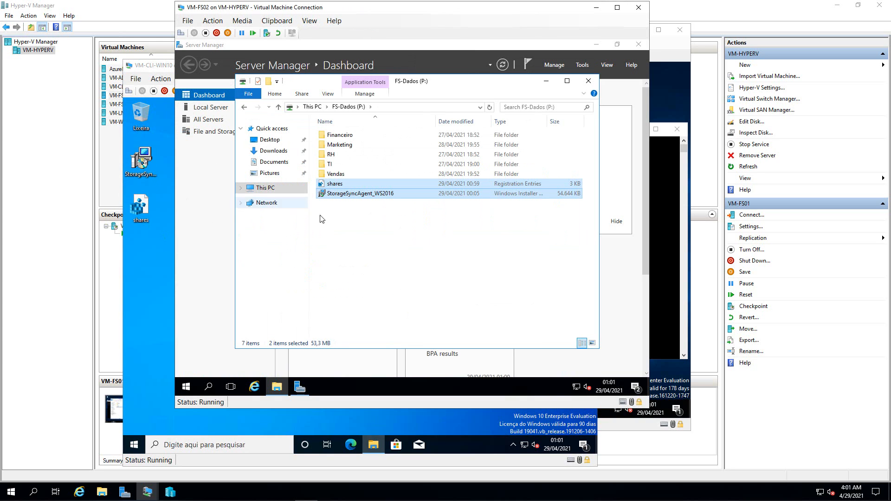
left_click(596, 45)
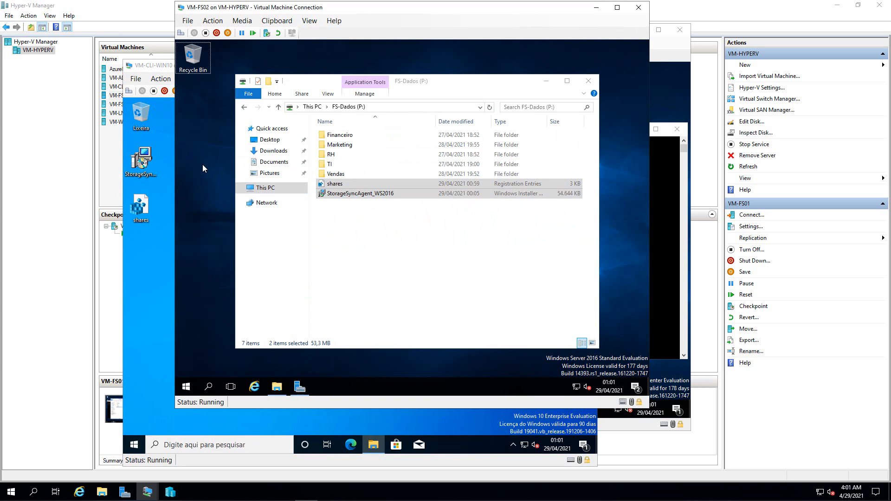
- Paste shares and StorageSyncAgent_WS2016 onto VM-FS02's desktop, delete the client's copies, and switch to VM-FS01
key("ctrl+v")
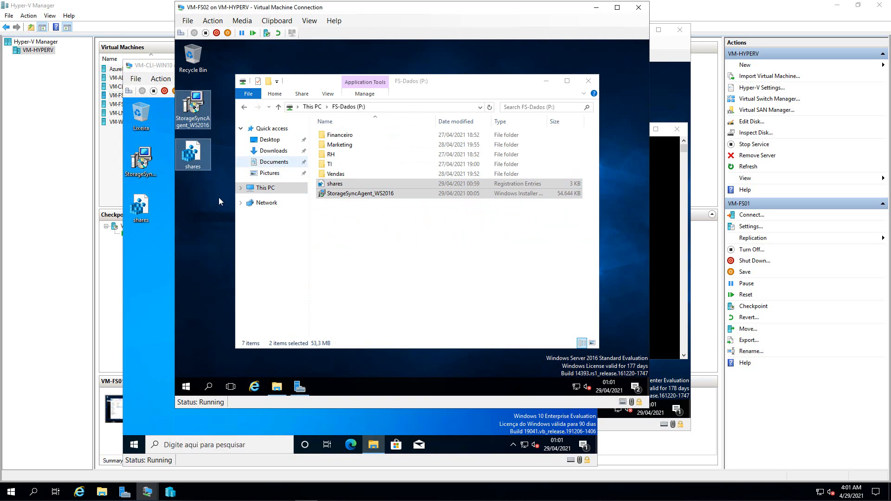
left_click(219, 197)
left_click(147, 197)
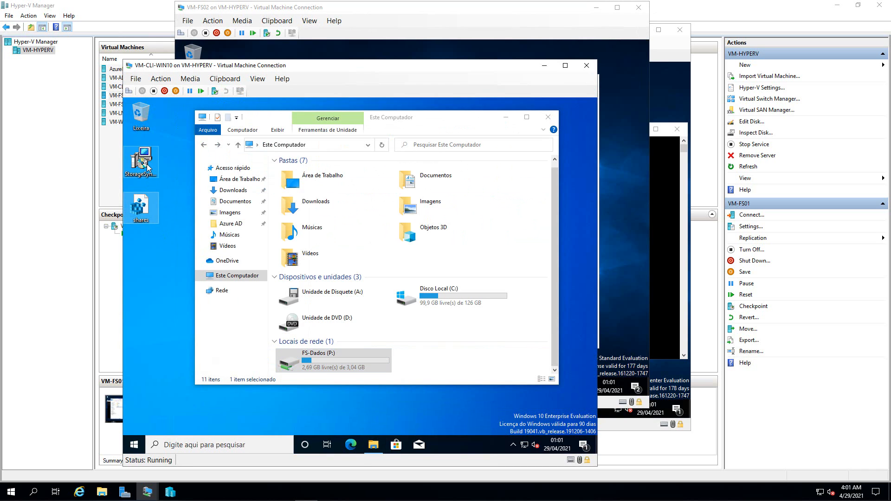
key("Delete")
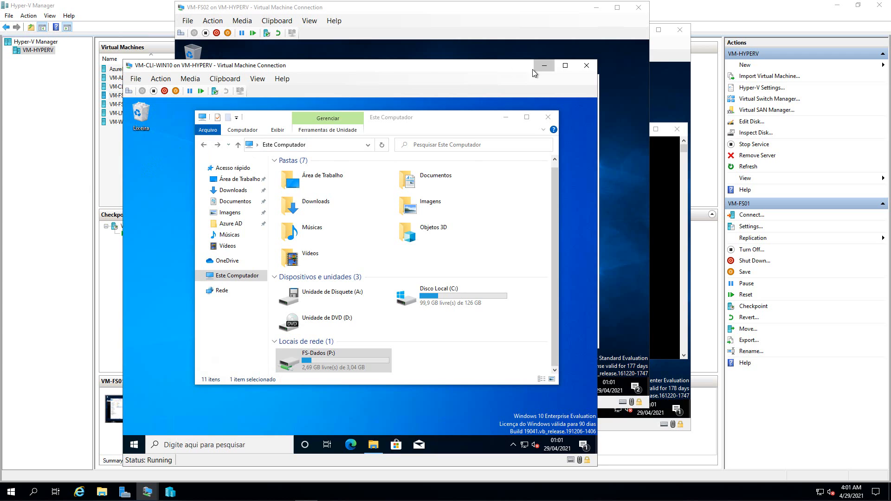
left_click(543, 65)
left_click_drag(349, 7, 252, 69)
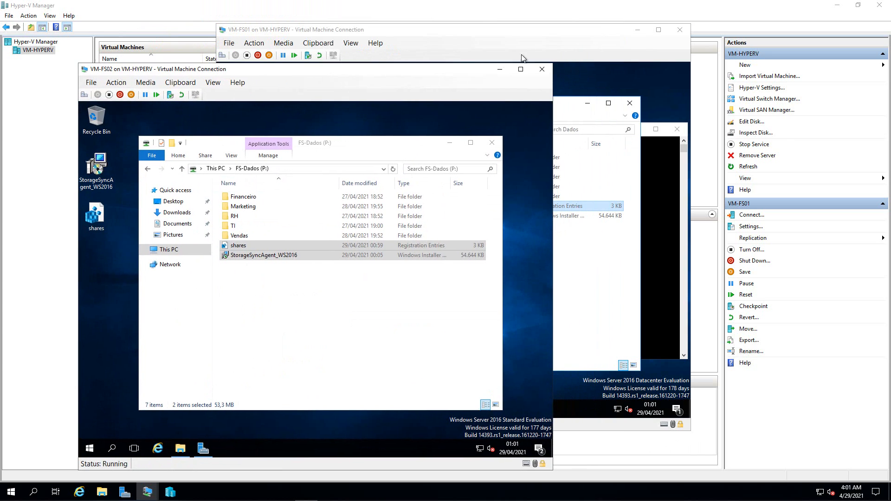
left_click(547, 31)
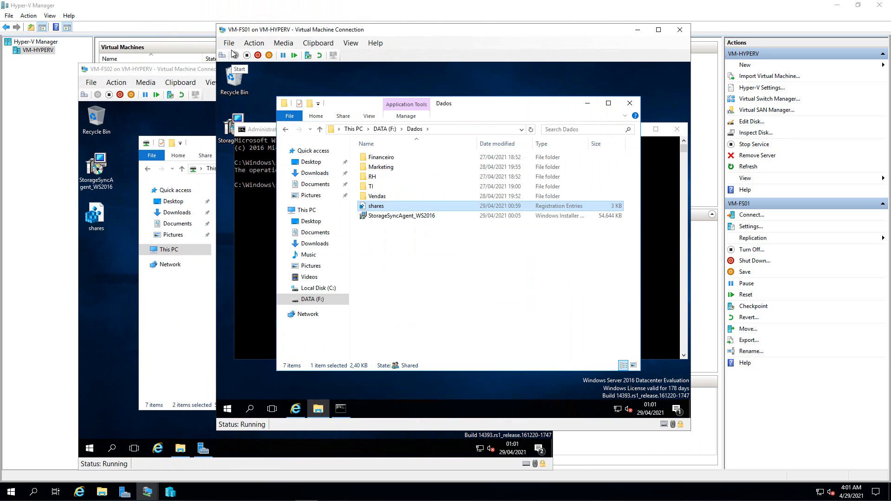
- Shut down VM-FS01, then retry opening FS-Dados (P:) from VM-FS02's This PC
left_click(259, 56)
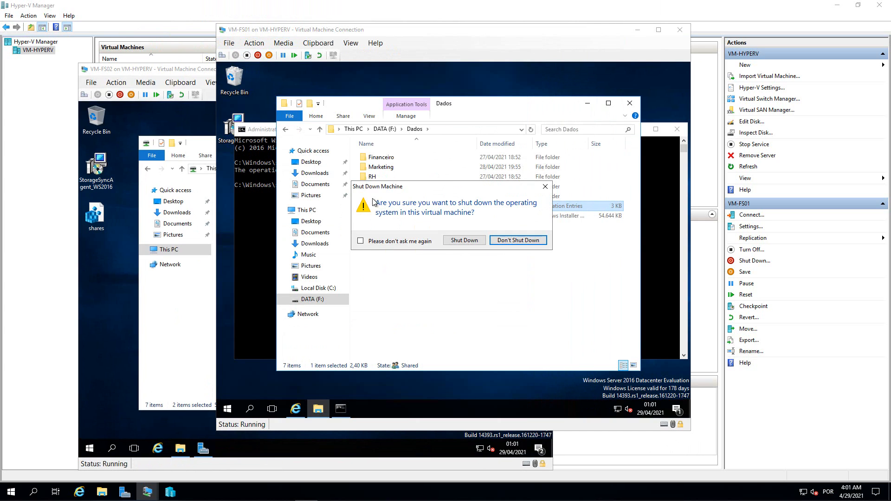
left_click(465, 242)
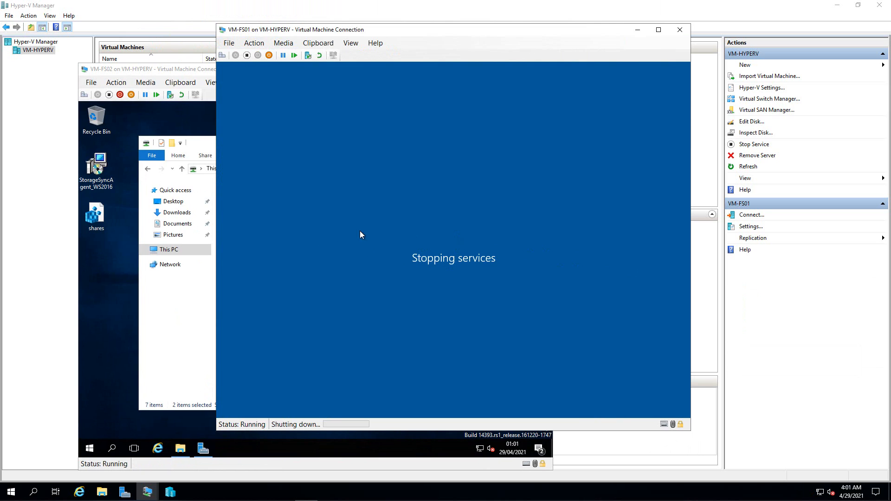
left_click(197, 70)
left_click(273, 302)
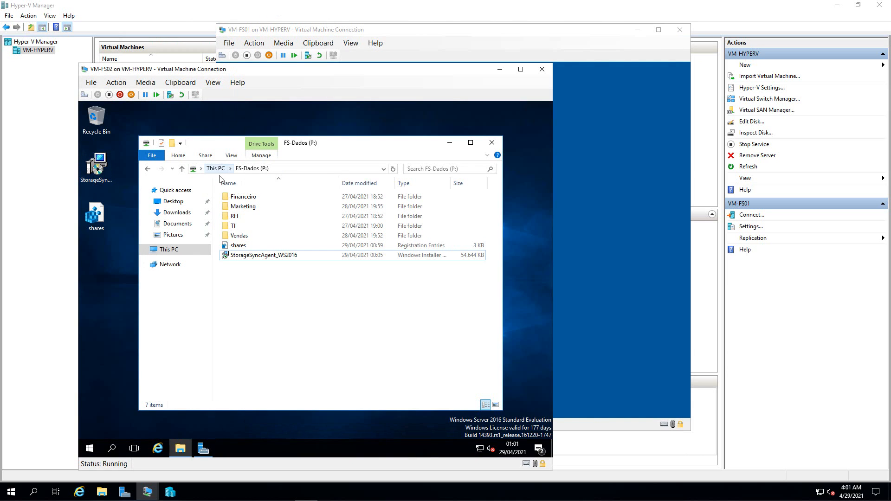
left_click(216, 168)
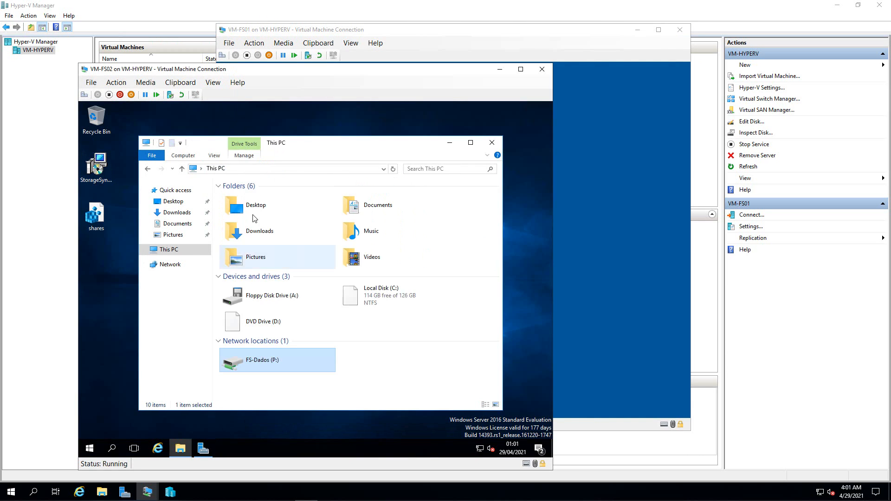
double_click(238, 359)
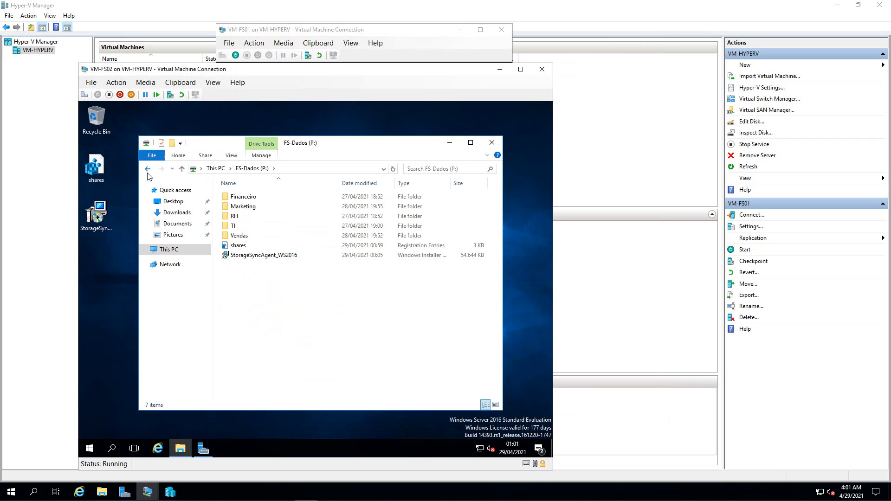
left_click(147, 170)
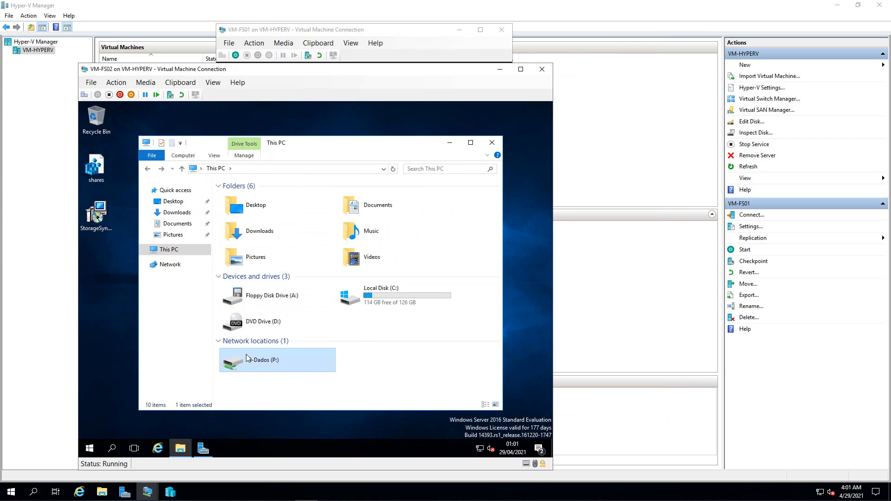
double_click(250, 362)
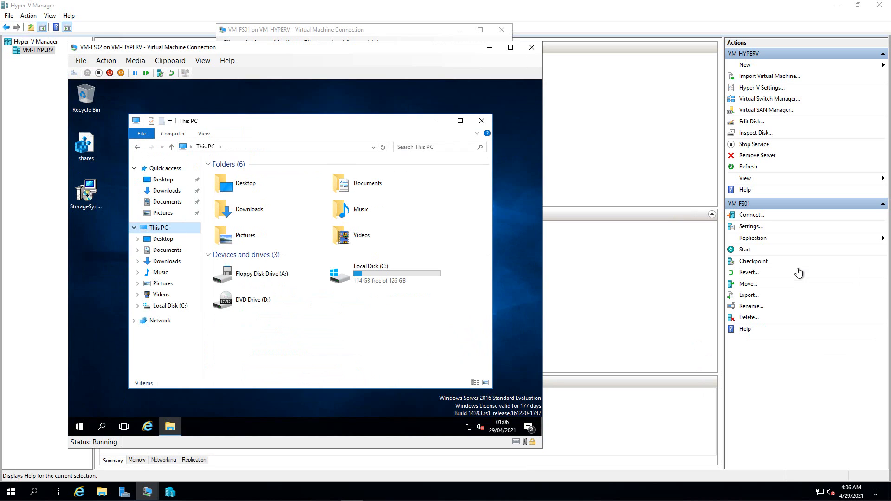
- In Disk Management, bring Disk 1 online and initialize it
right_click(82, 427)
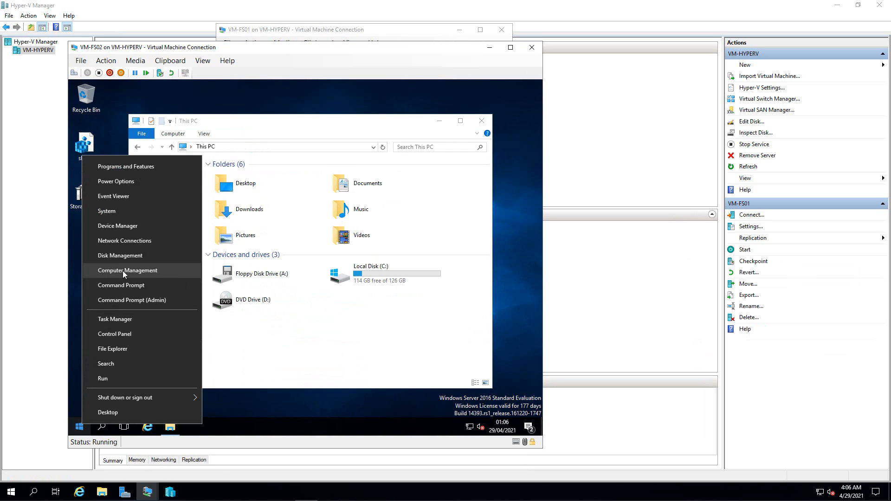
left_click(122, 256)
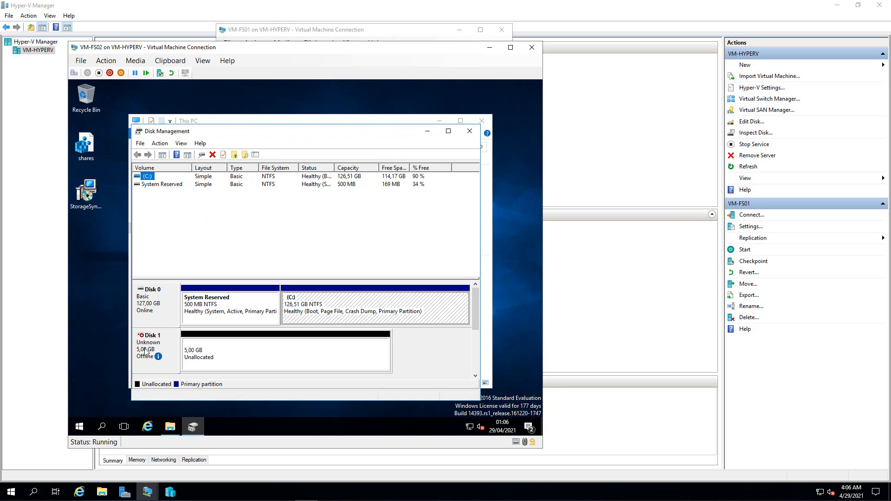
right_click(146, 350)
left_click(162, 355)
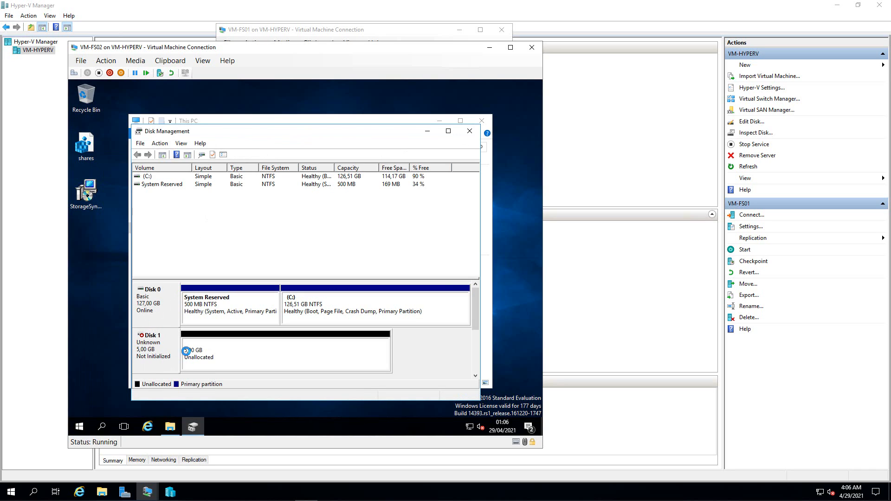
left_click(215, 352)
right_click(215, 351)
left_click(161, 347)
right_click(161, 347)
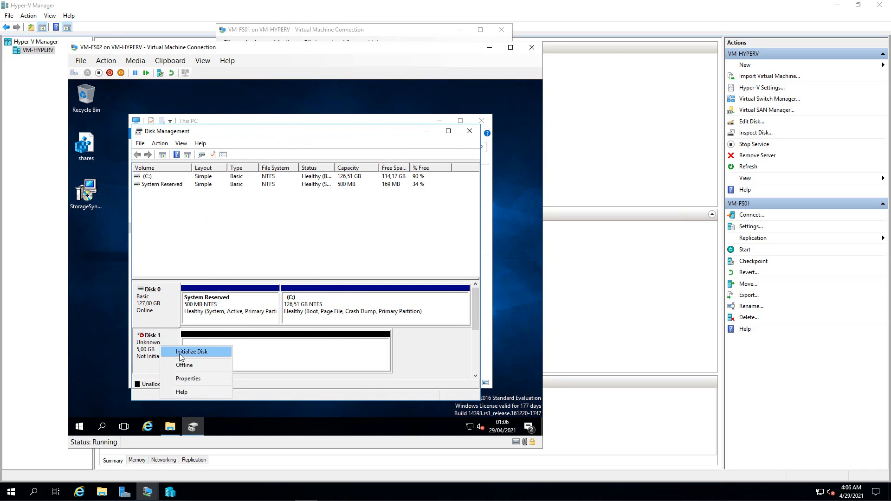
left_click(180, 353)
left_click(348, 322)
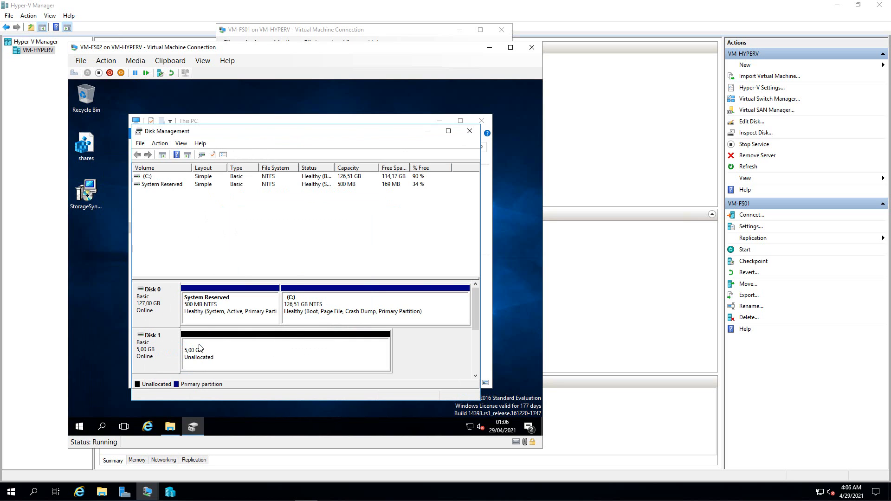
- Create a full-size 5117 MB NTFS simple volume on Disk 1 with letter F and label DATA
right_click(200, 348)
left_click(228, 268)
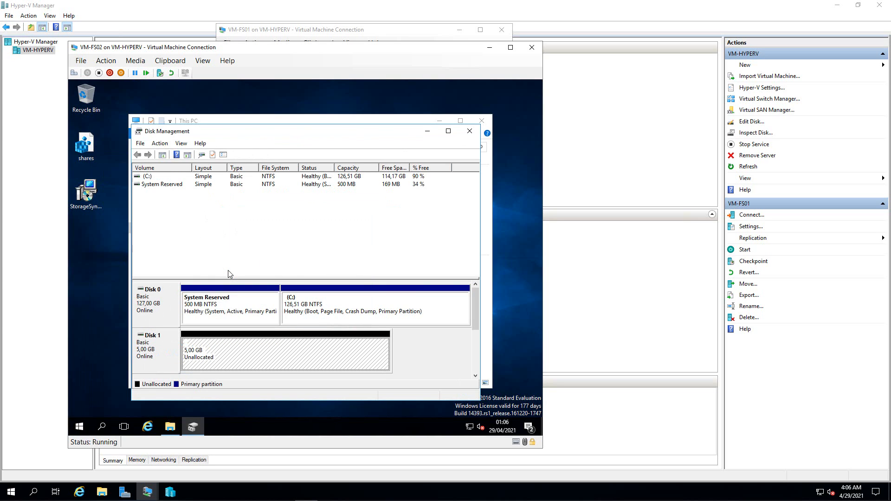
left_click(310, 344)
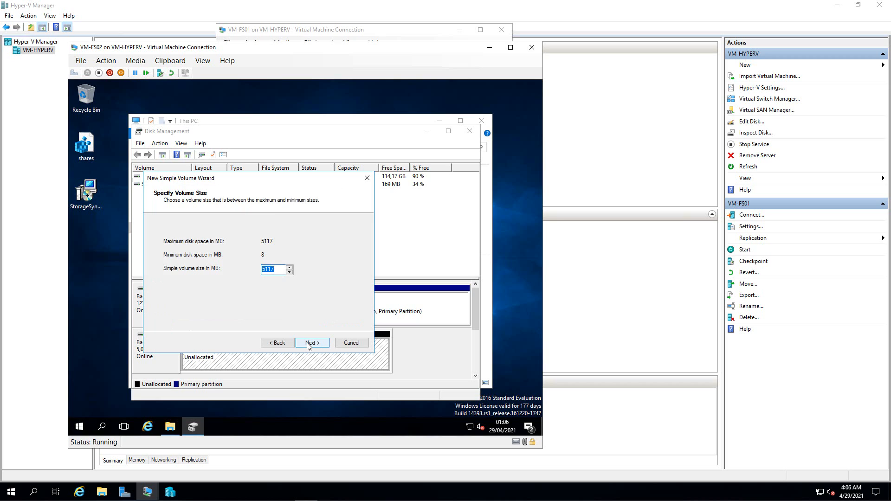
left_click(307, 344)
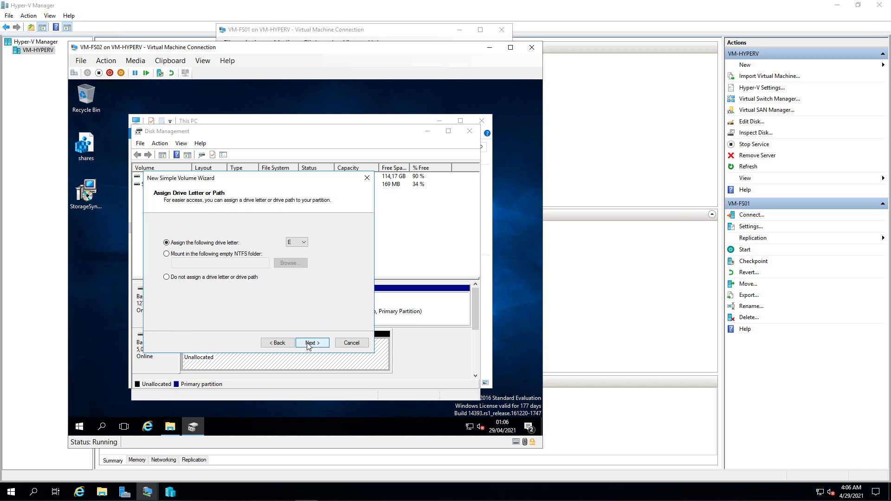
left_click(303, 242)
left_click(296, 256)
left_click(310, 343)
left_click_drag(280, 288, 193, 281)
type("DATA")
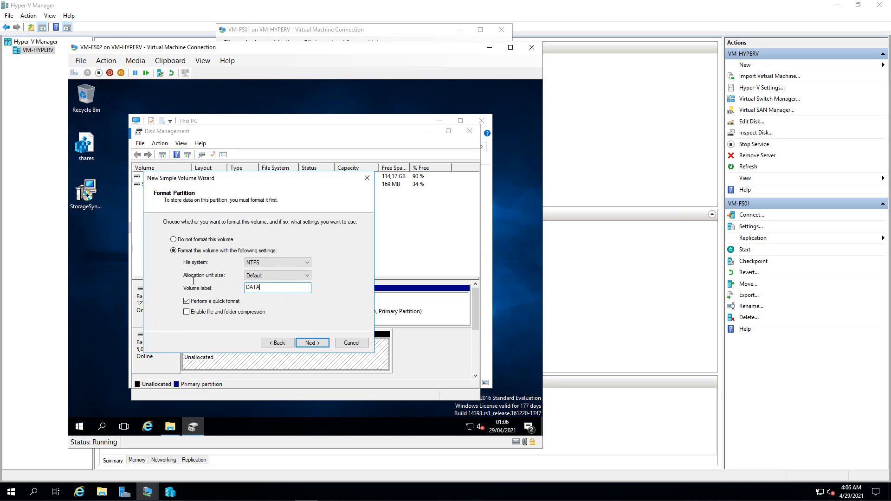
left_click(313, 342)
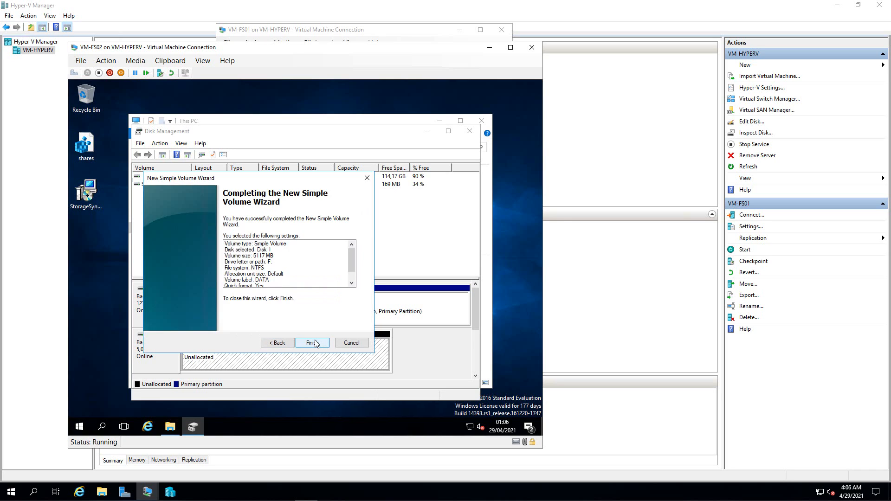
left_click(315, 343)
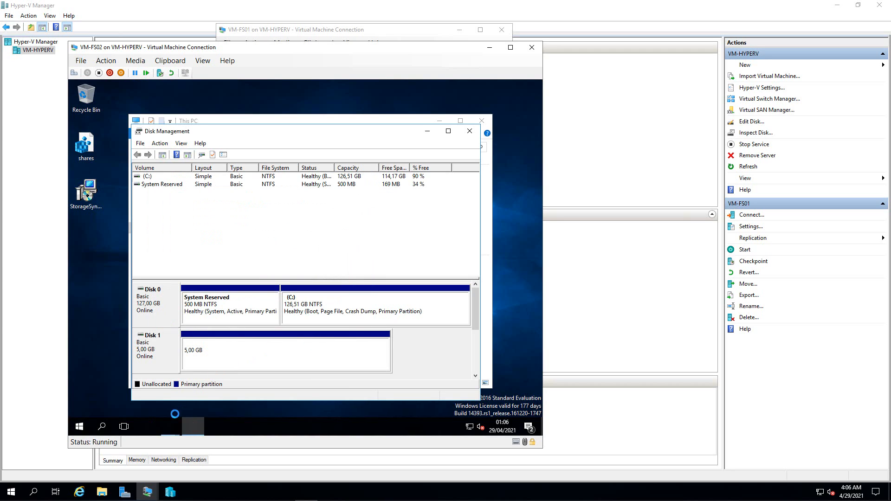
- Dismiss the leftover format-disk prompt and error, then close Disk Management
mouse_move(173, 422)
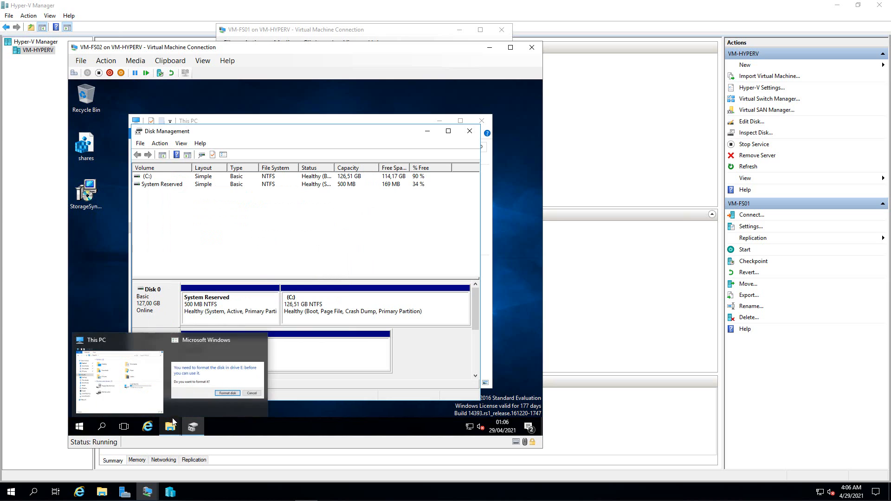
left_click(202, 381)
left_click(357, 262)
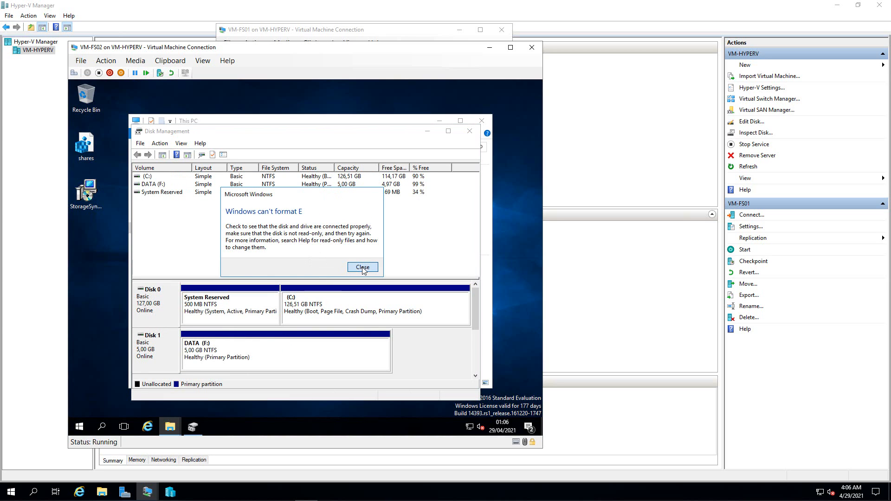
left_click(363, 267)
left_click(222, 354)
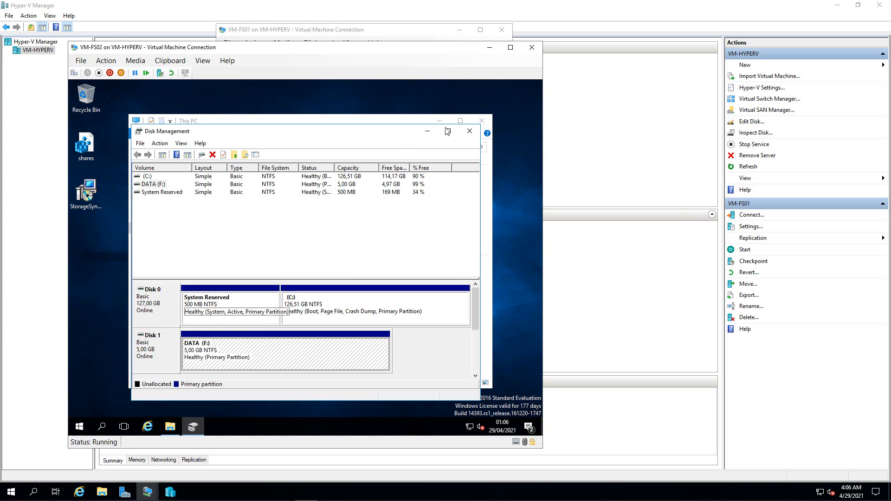
left_click(469, 131)
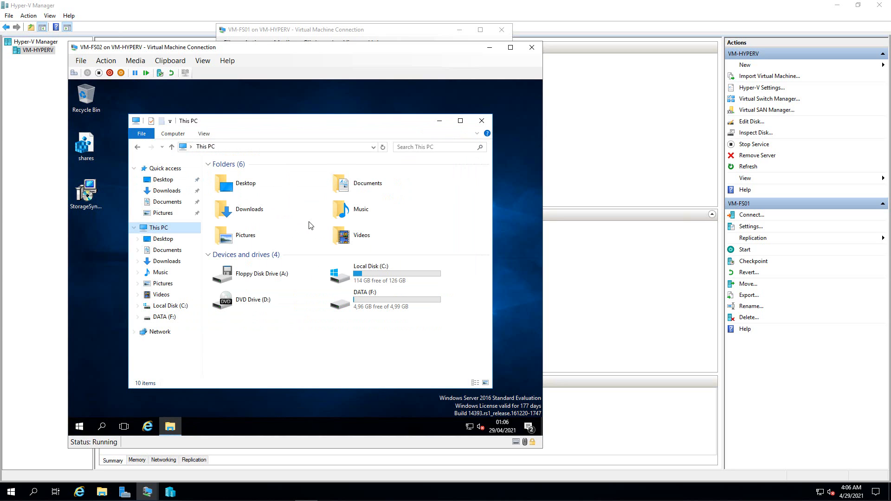
- Create a new folder named Dados on the DATA (F:) drive
double_click(335, 307)
right_click(256, 217)
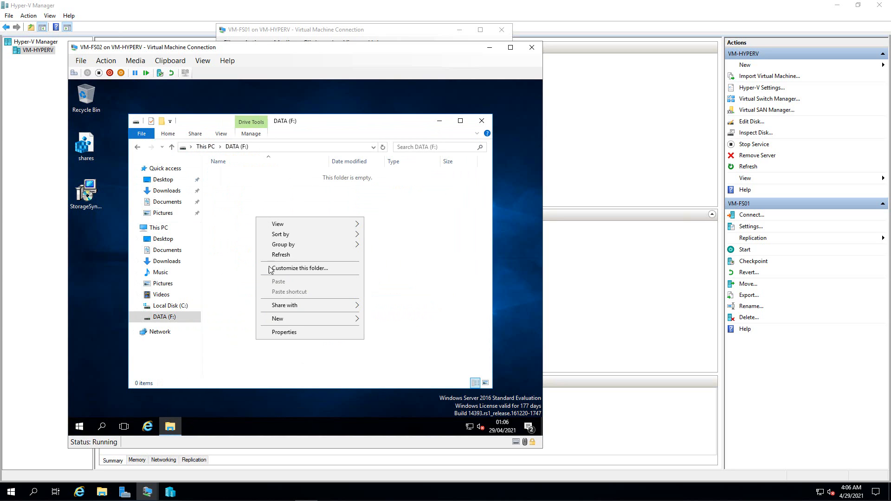
mouse_move(328, 319)
left_click(376, 318)
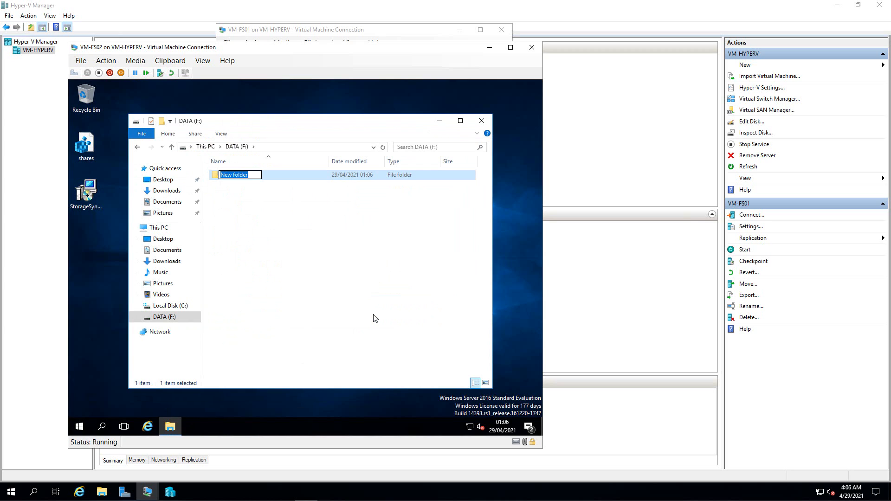
type("Dados")
key("Return")
left_click(371, 316)
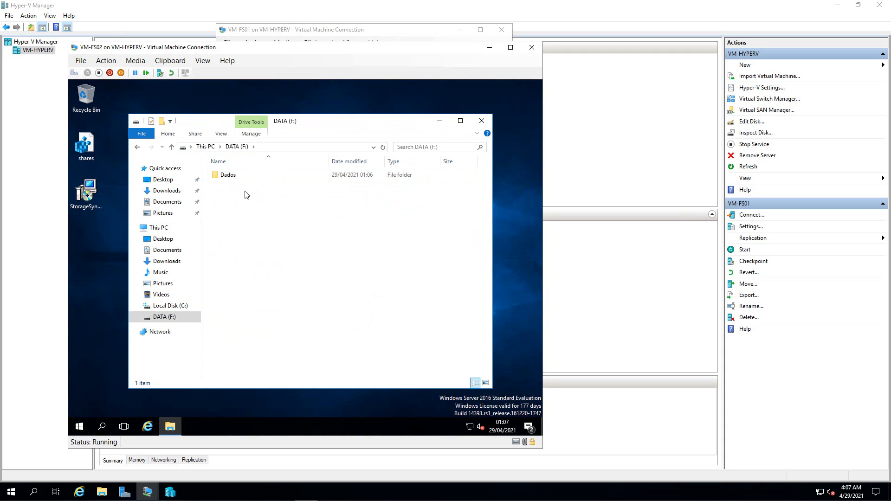
- Merge the desktop shares.reg file into VM-FS02's registry
double_click(89, 141)
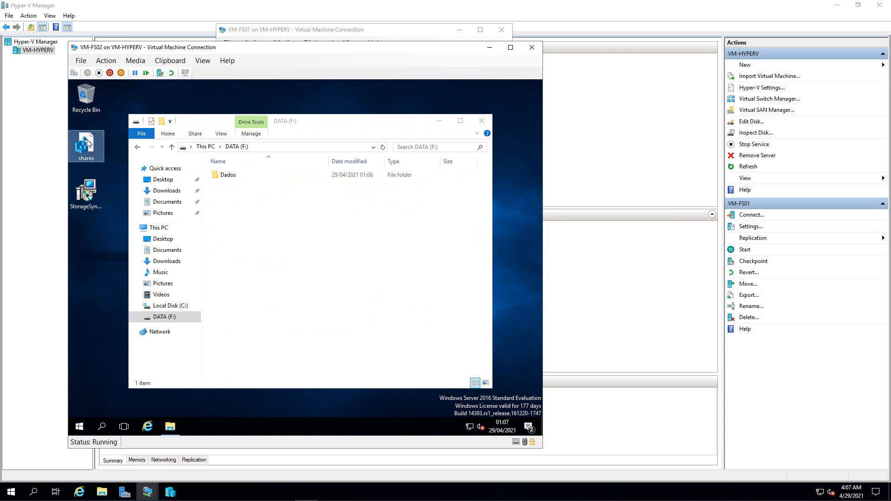
left_click(220, 307)
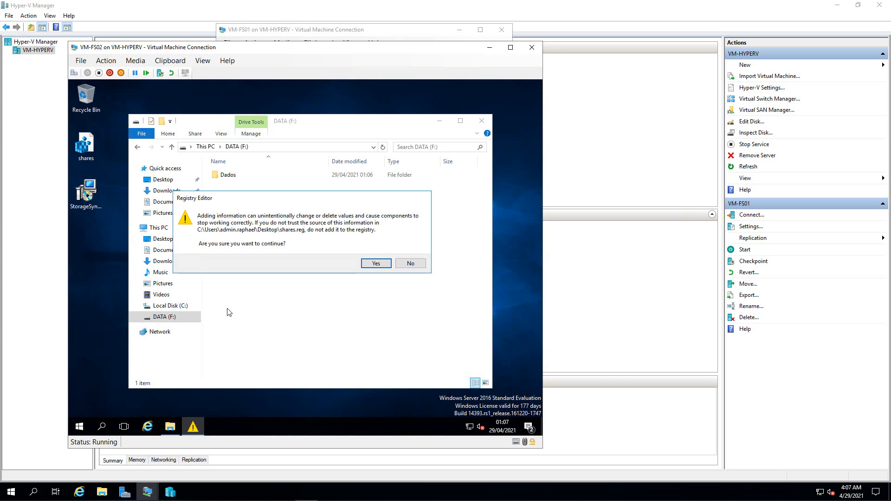
left_click(375, 264)
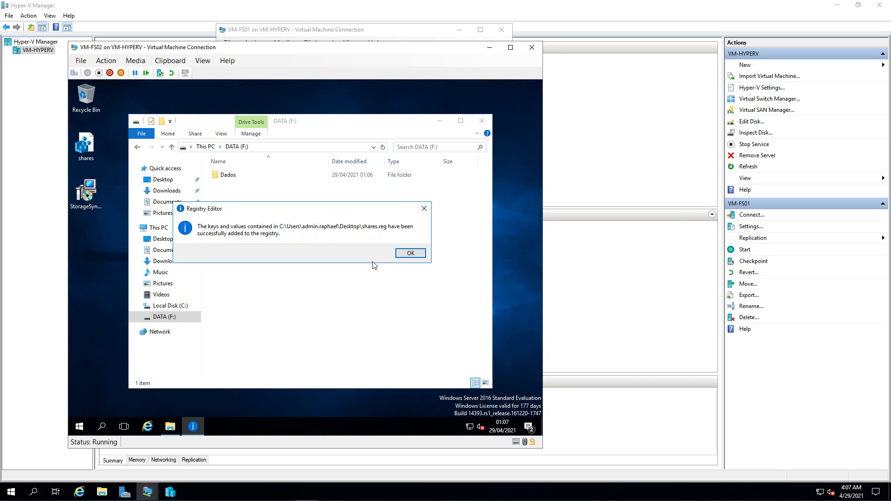
left_click(401, 254)
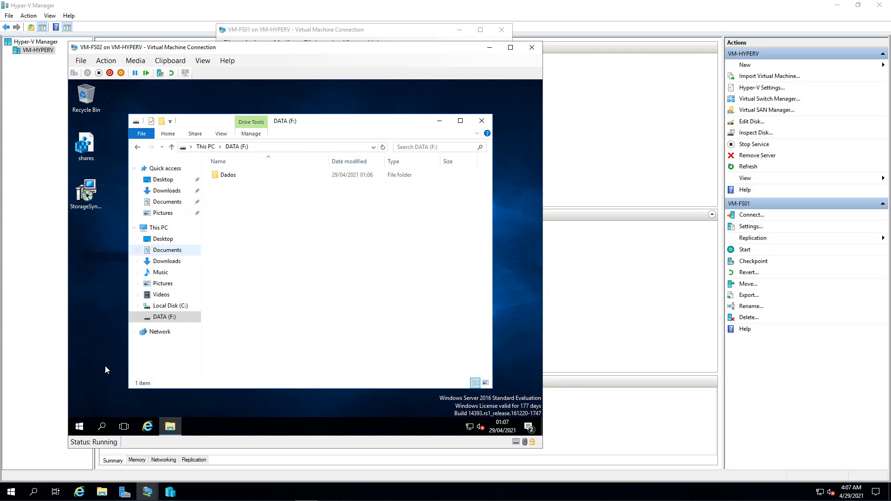
- Restart the FS-02 virtual machine and sign back in with the administrator password
right_click(77, 428)
mouse_move(116, 399)
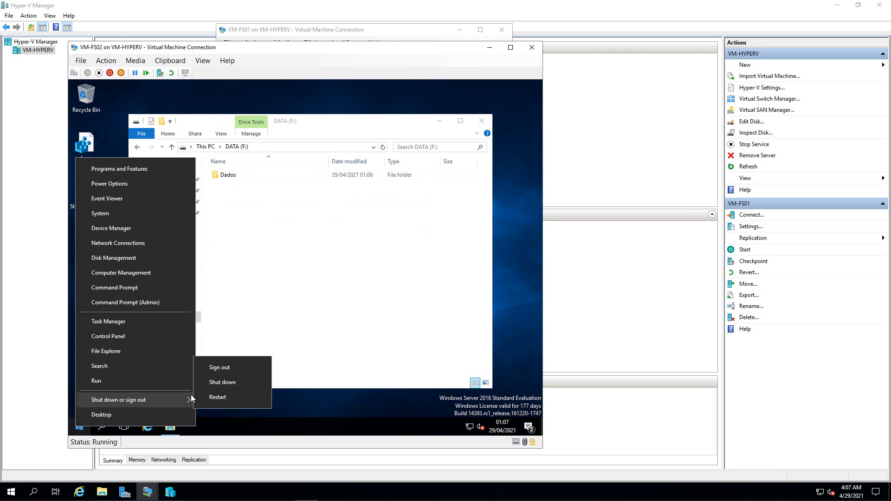
left_click(210, 396)
left_click(220, 408)
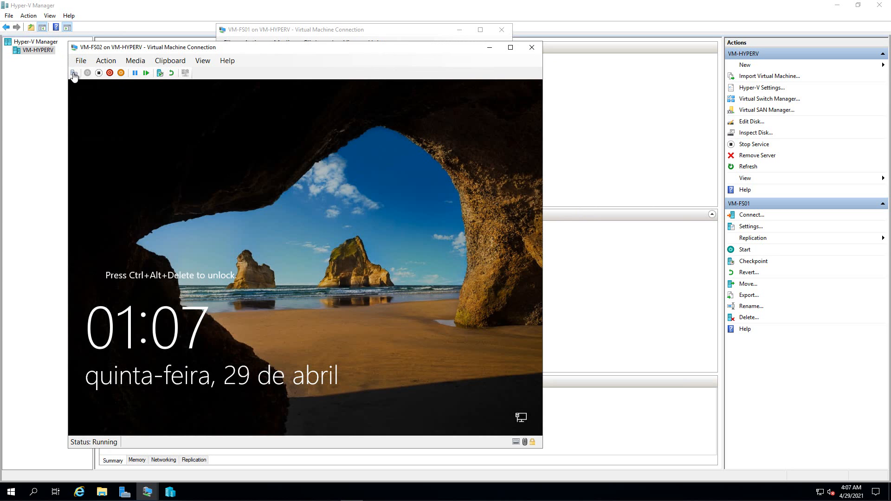
left_click(73, 74)
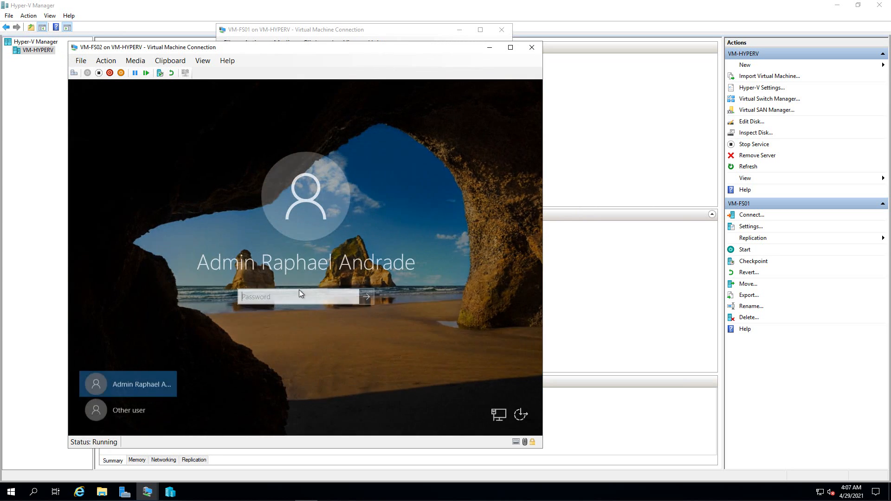
type("••••••")
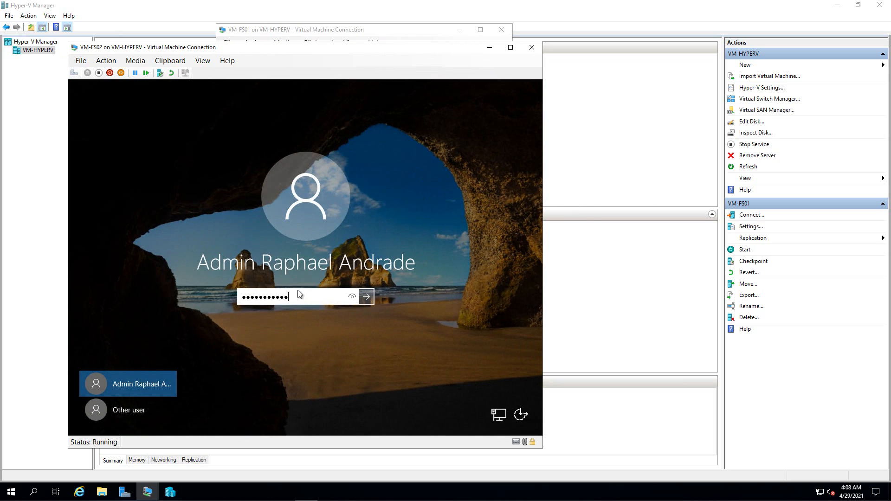
key("Return")
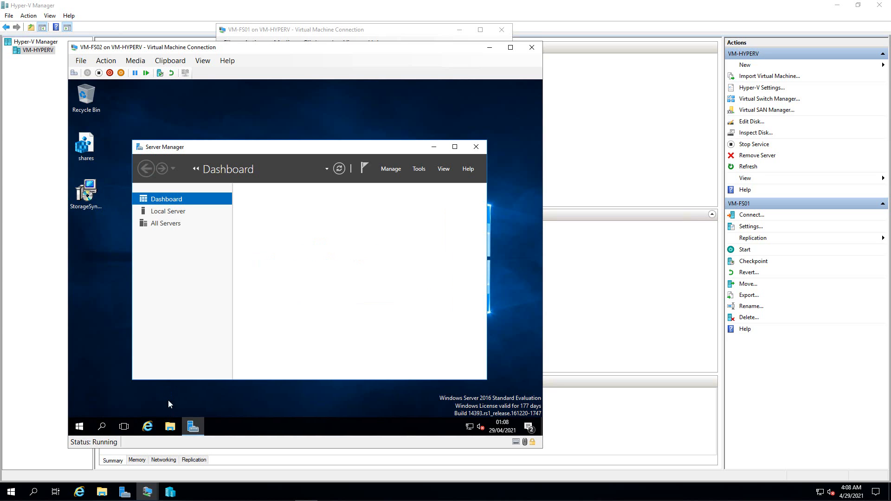
- Close Server Manager and open DATA (F:) in File Explorer, selecting the Dados folder
left_click(475, 147)
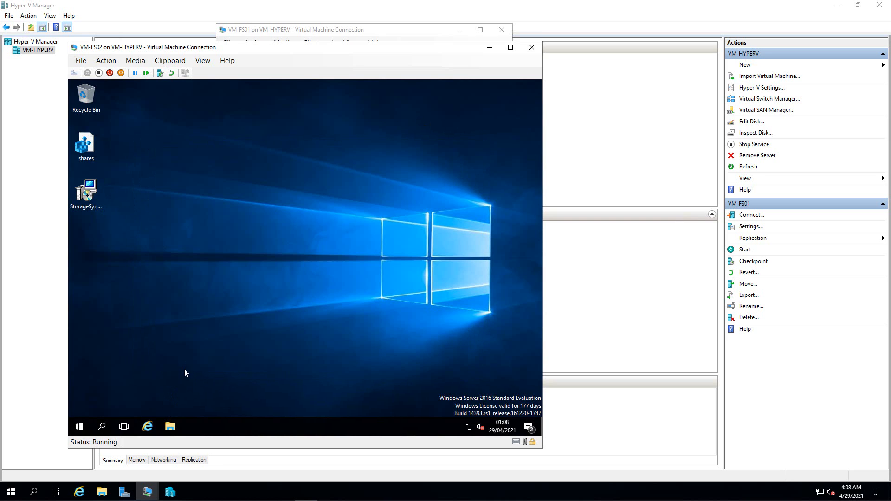
left_click(171, 424)
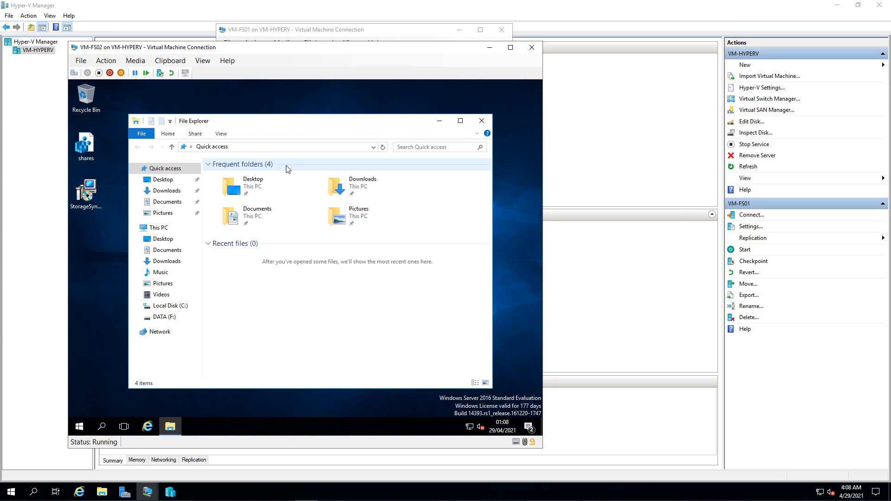
left_click(164, 317)
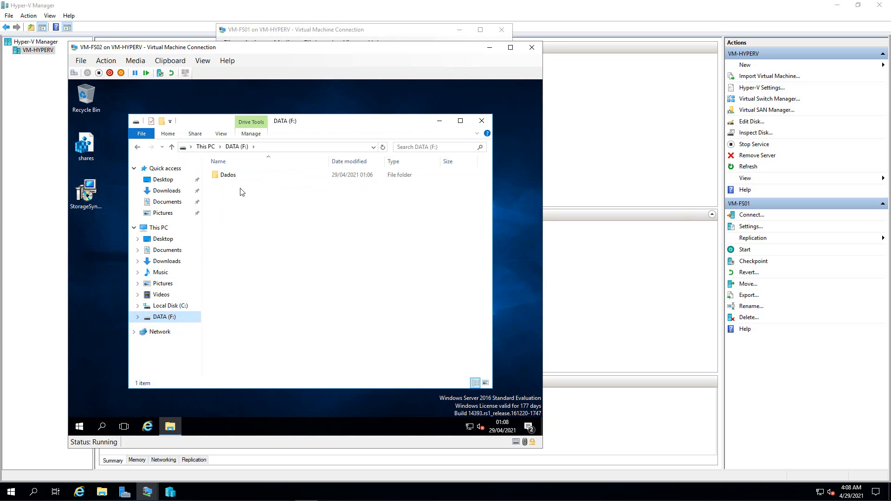
left_click(229, 179)
right_click(229, 176)
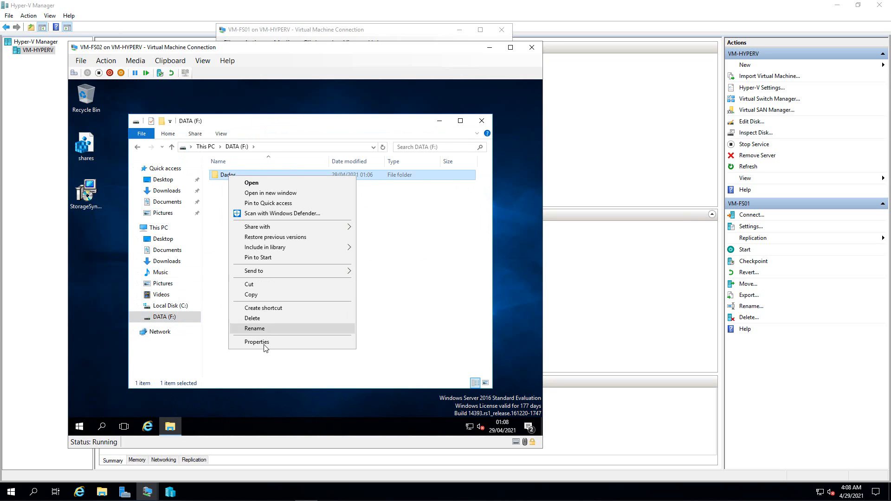
- Open the Dados folder's properties and review its Advanced Sharing share permissions
left_click(260, 341)
left_click(270, 198)
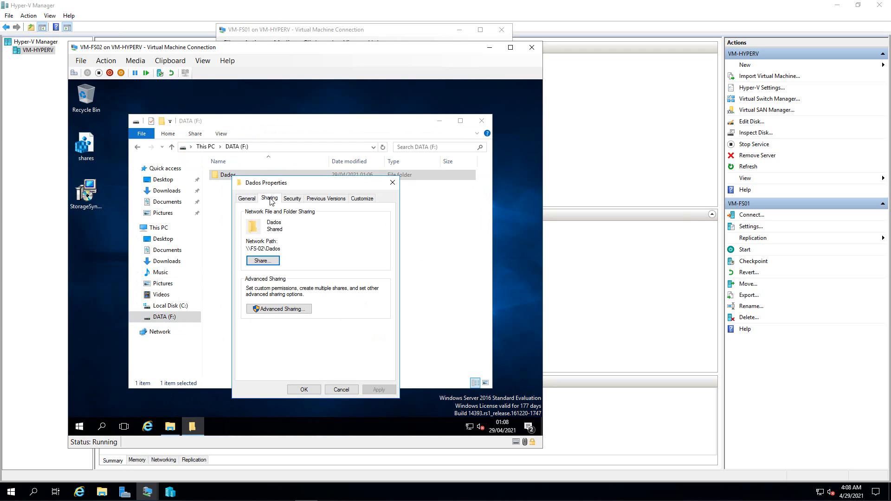
left_click(273, 308)
left_click(268, 325)
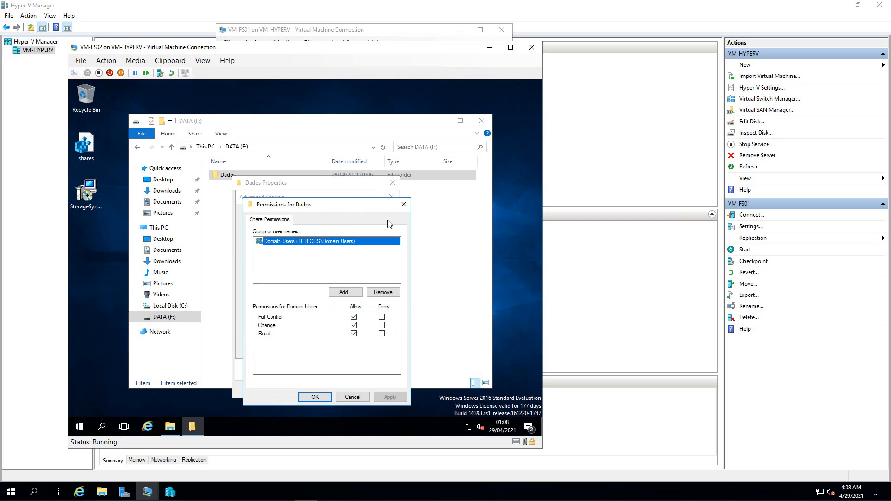
left_click(403, 204)
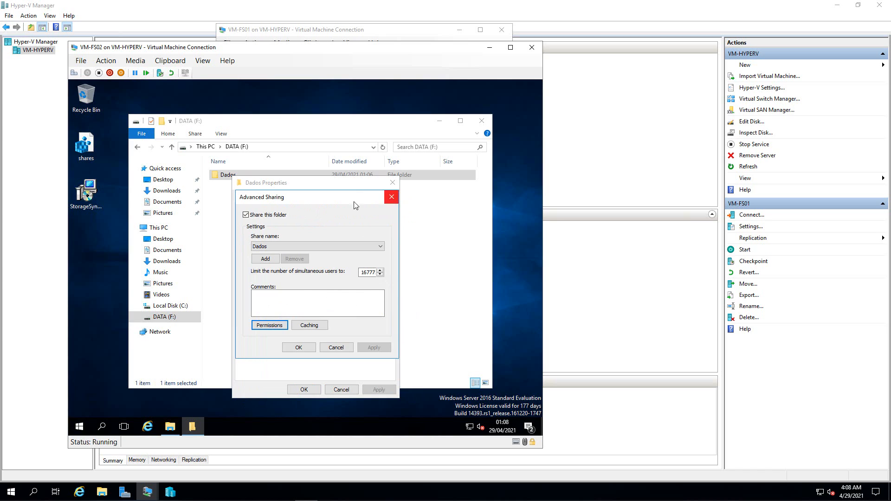
- Check the Dados folder's Security tab permissions, then close its properties
left_click(391, 196)
left_click(291, 198)
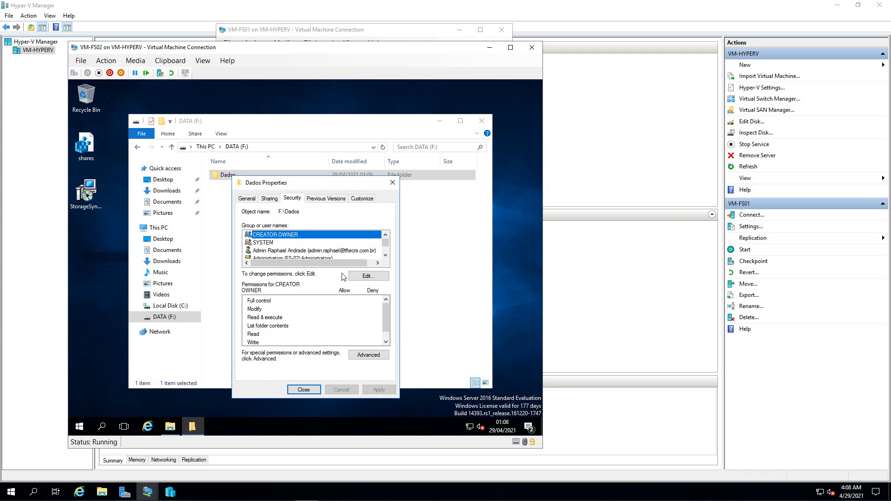
left_click(386, 256)
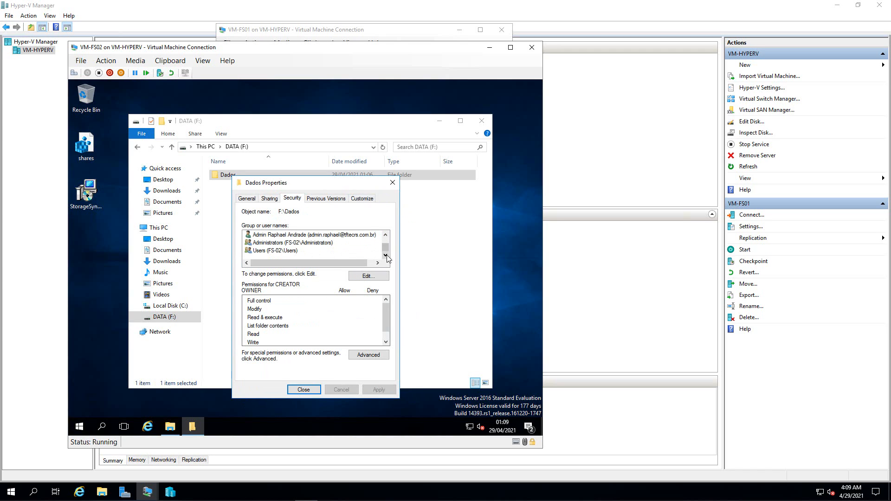
left_click(303, 389)
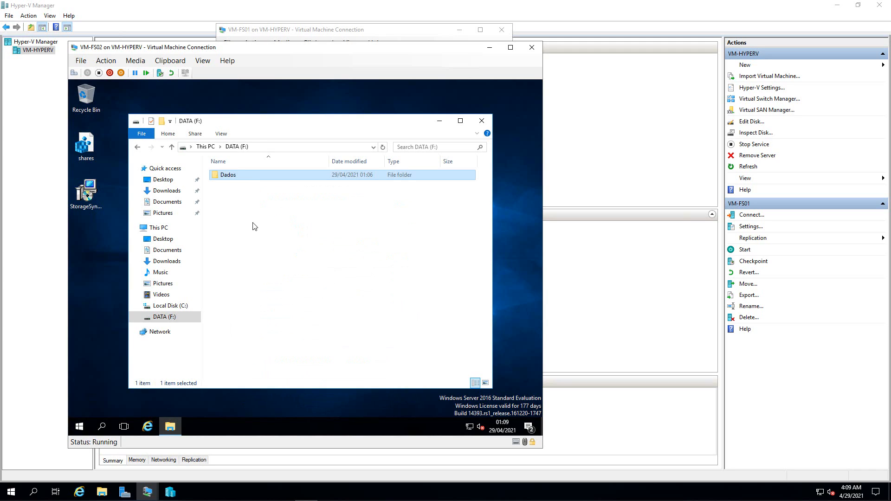
left_click(254, 226)
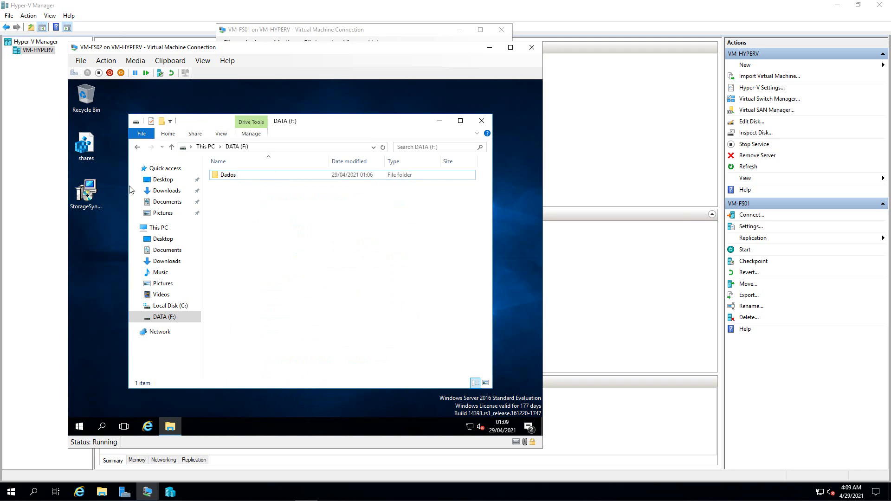
- Run the StorageSyncAgent installer, keep default feature, proxy and Microsoft Update settings, and start installing
double_click(85, 194)
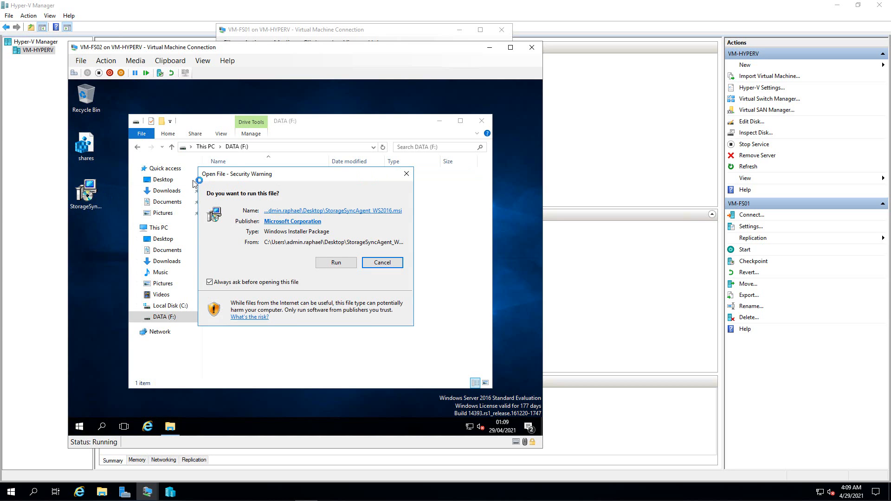
left_click(335, 263)
left_click_drag(320, 46, 532, 46)
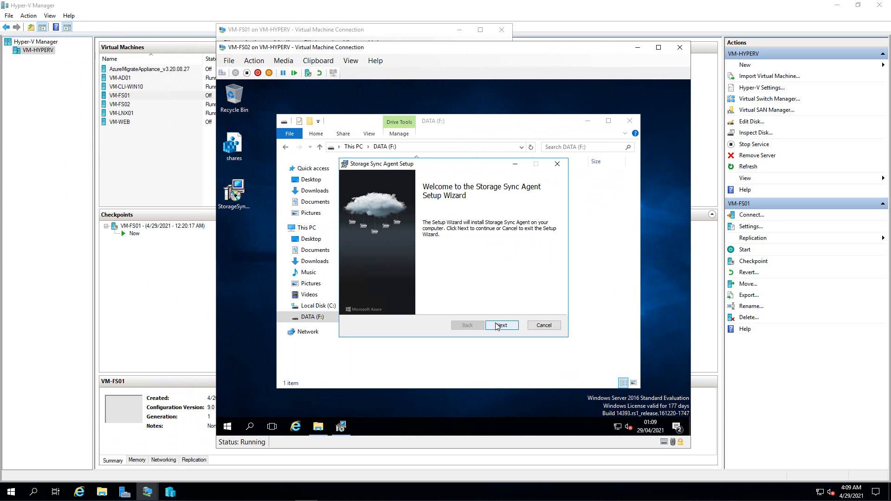
left_click(497, 327)
left_click(496, 326)
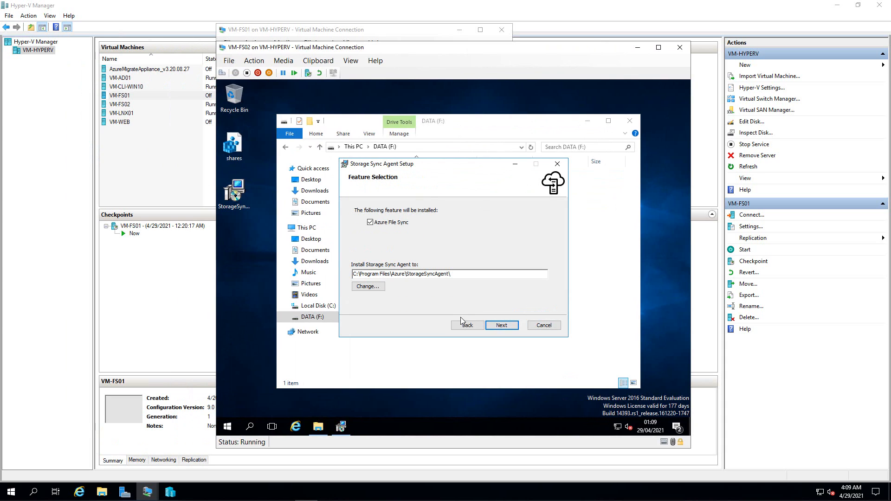
left_click(493, 325)
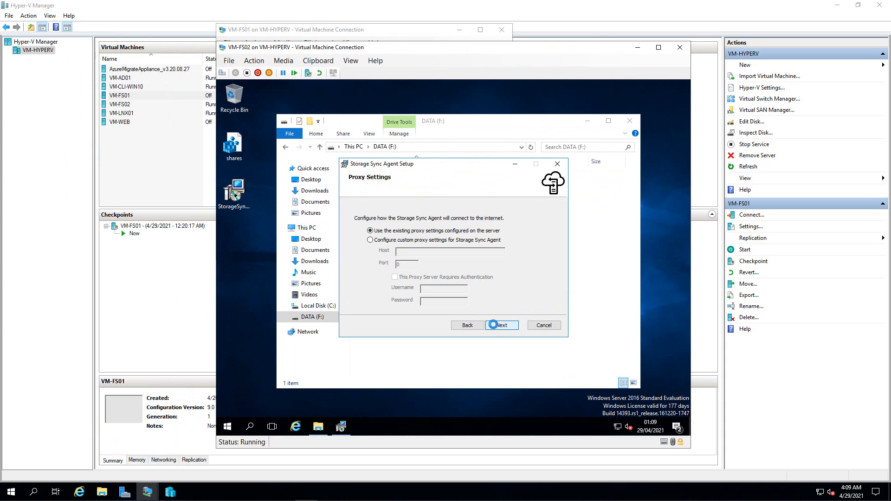
left_click(495, 327)
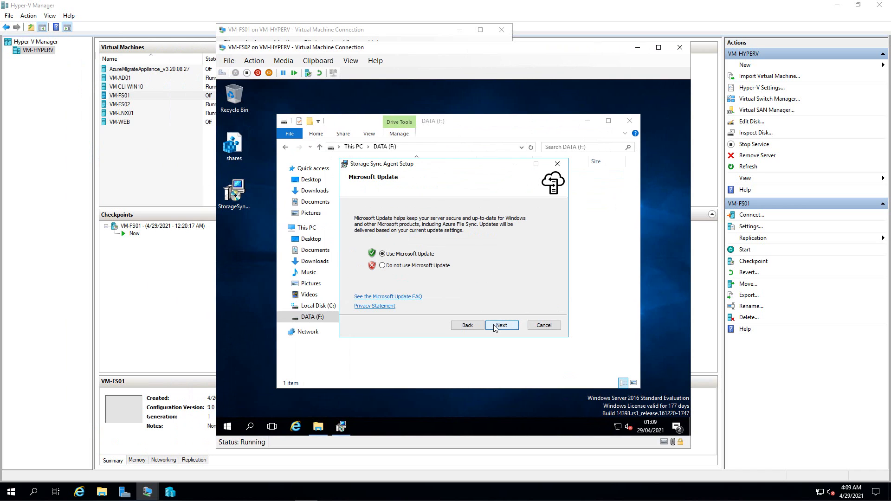
left_click(495, 327)
left_click(495, 326)
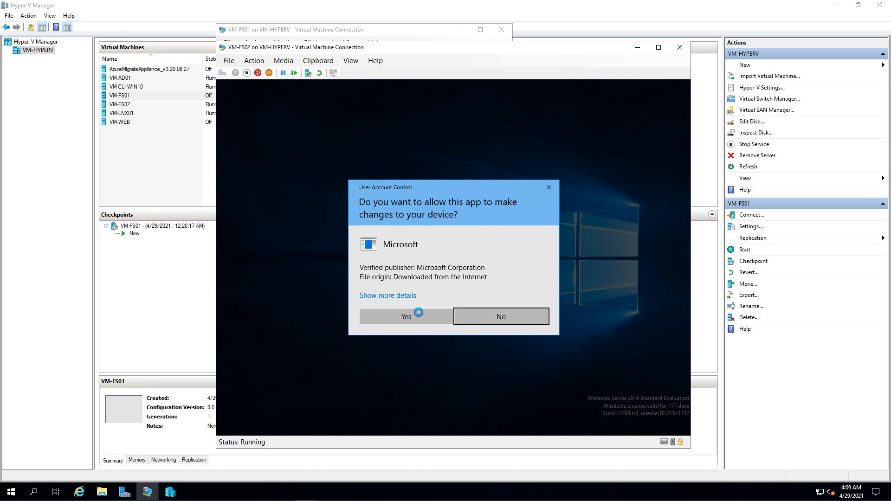
- Approve both UAC prompts and finish Storage Sync Agent setup so the update check reports up to date
left_click(419, 314)
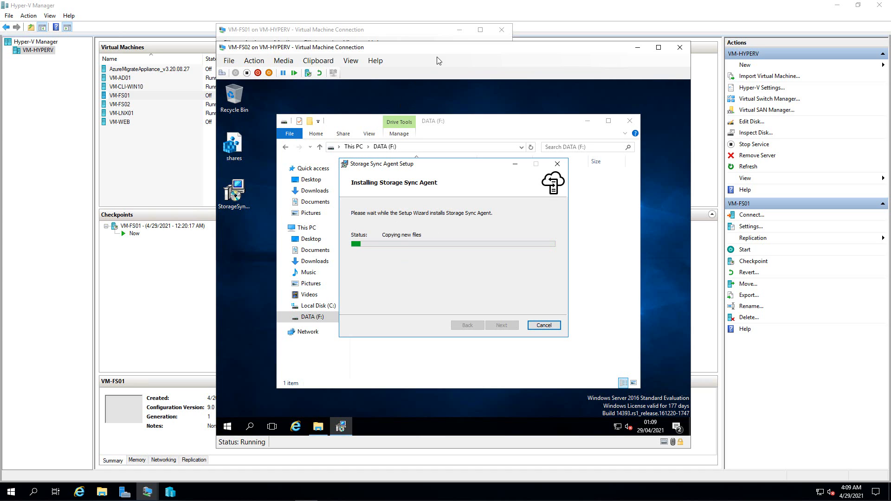
left_click_drag(436, 47, 456, 52)
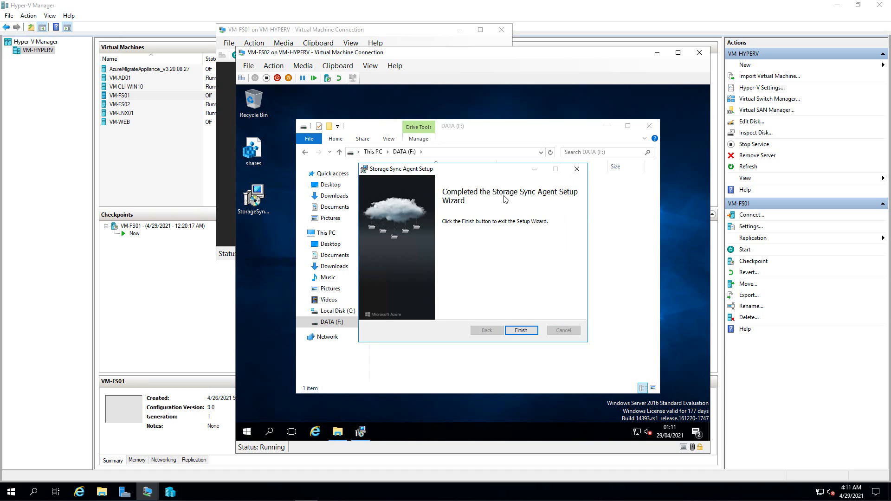
left_click(516, 328)
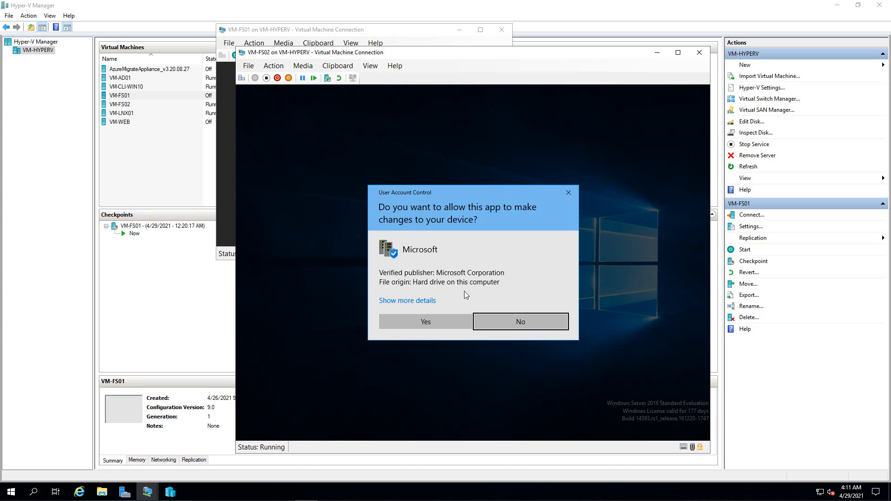
left_click(425, 322)
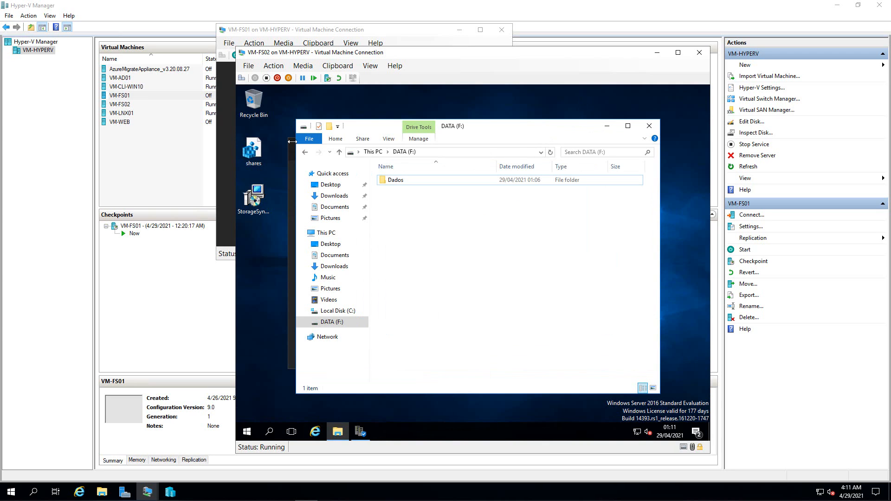
- Launch Server Manager from Start, maximize it, and show the Local Server page
left_click(247, 432)
left_click(414, 188)
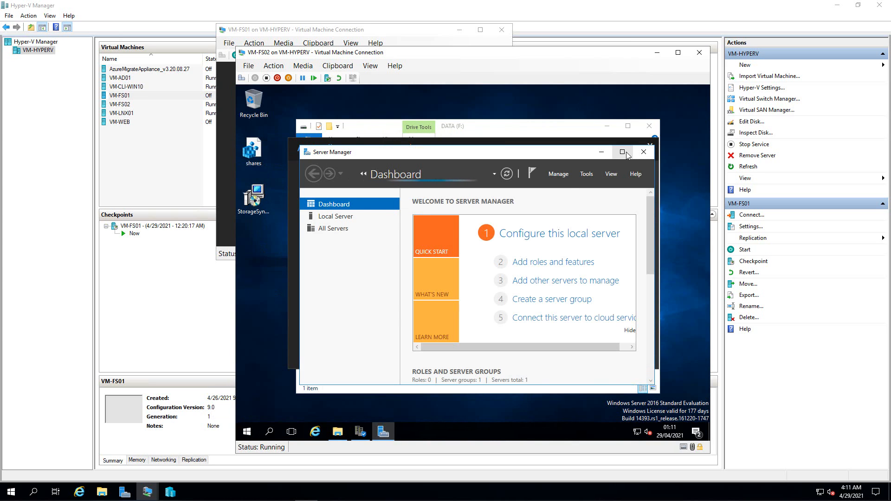
left_click(622, 151)
left_click(447, 177)
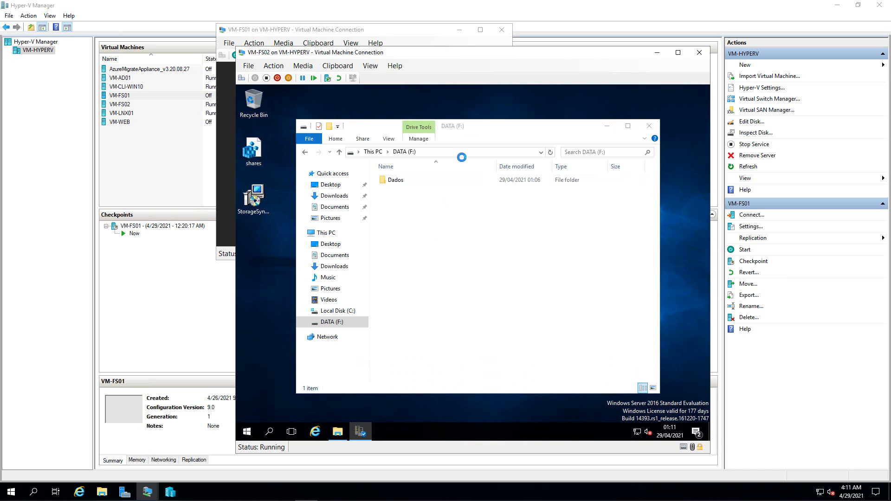
- Sign in to Azure for Azure File Sync server registration with the account e-mail and password
left_click(603, 344)
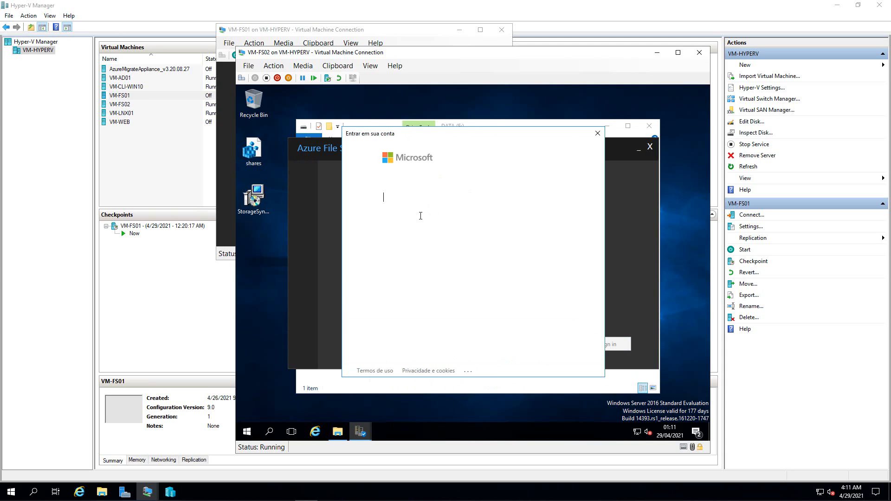
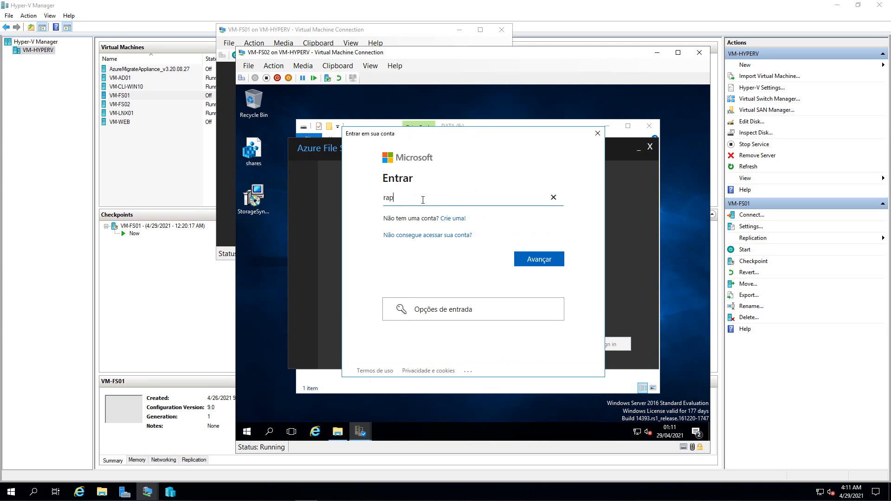
key("Return")
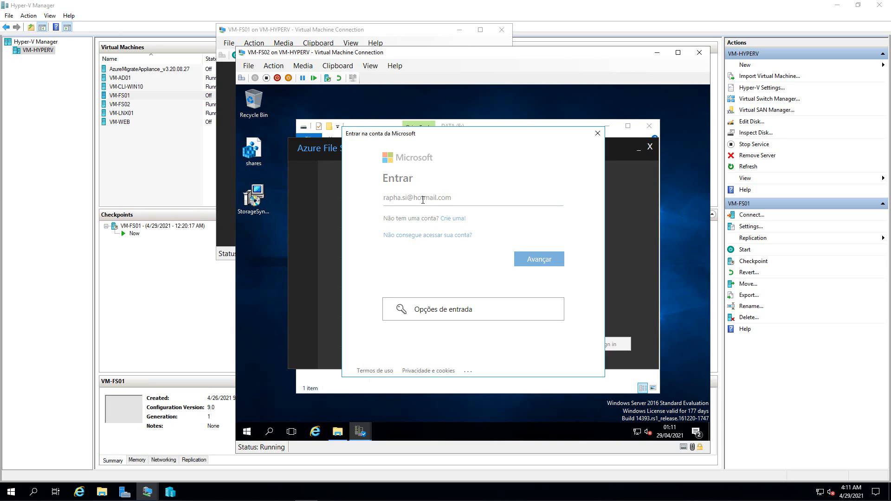
type("*")
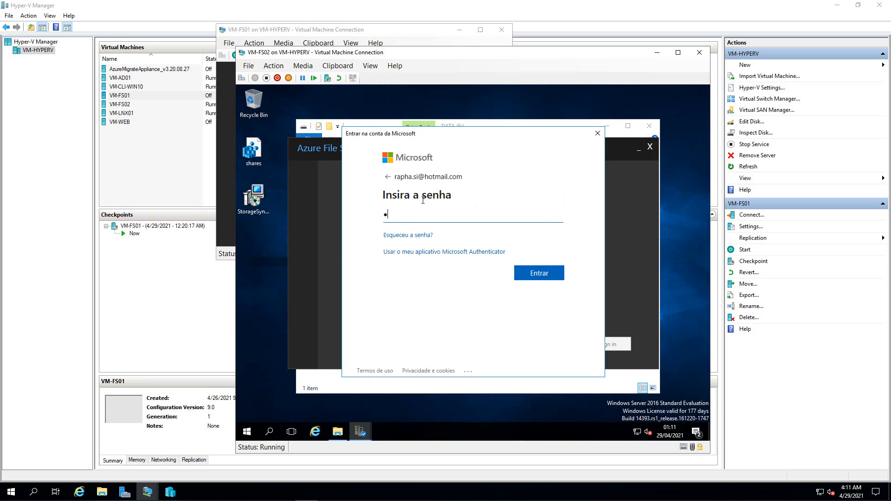
type("*******")
key("Return")
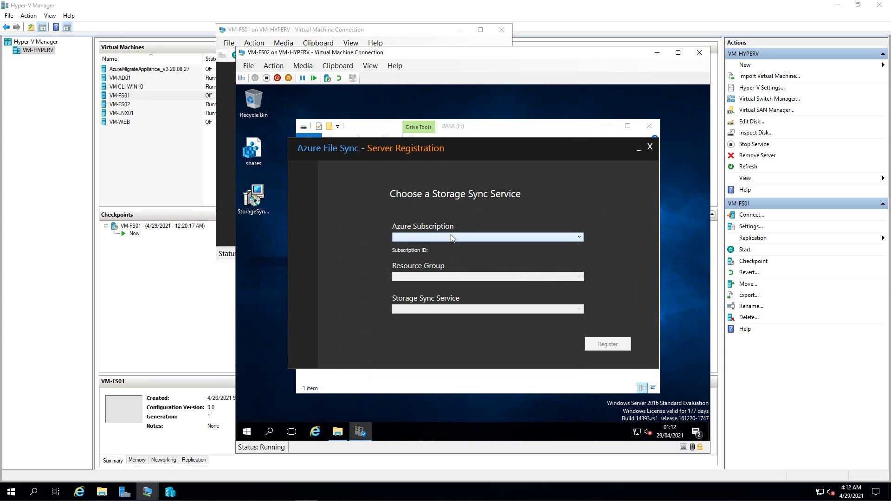
- Register FS-02 with the MSDN subscription, resource group RG-FS and service sto-sync-tftec01, then close
left_click(452, 237)
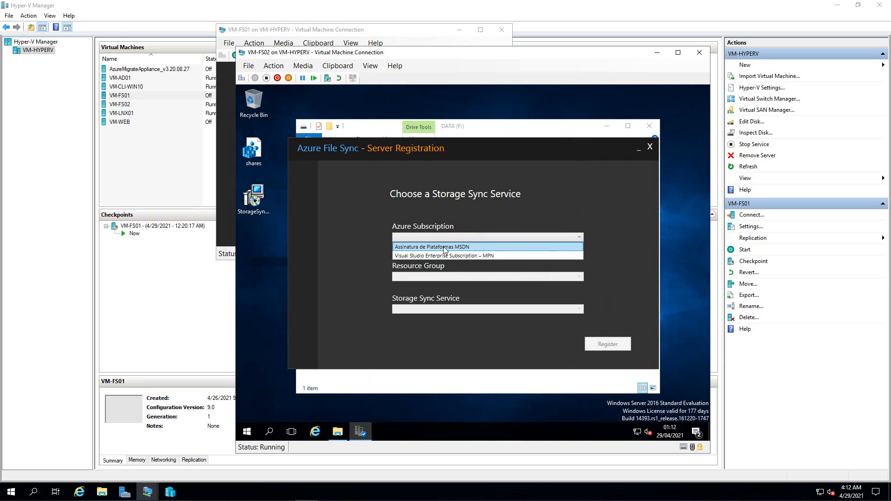
left_click(448, 246)
left_click(466, 277)
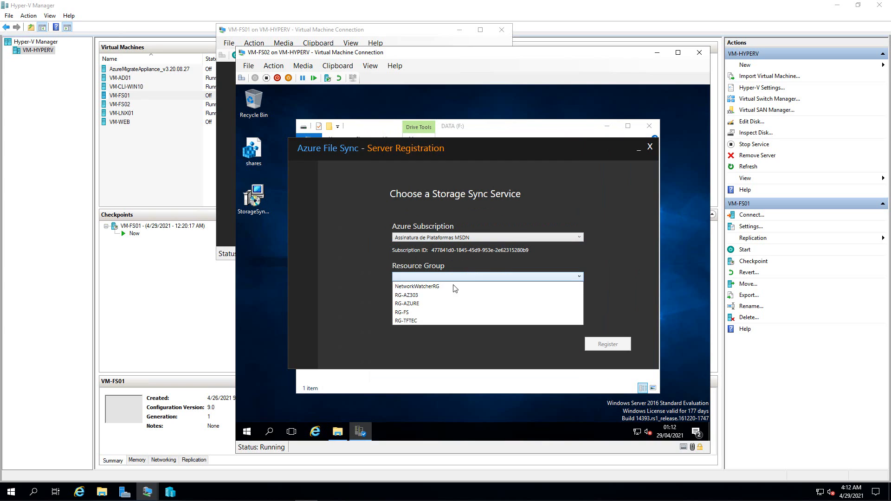
left_click(406, 312)
left_click(426, 310)
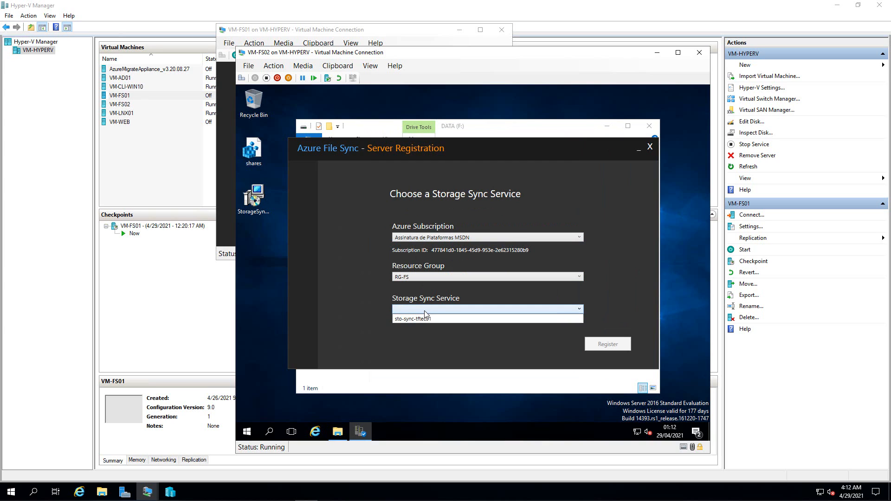
left_click(455, 320)
left_click(596, 345)
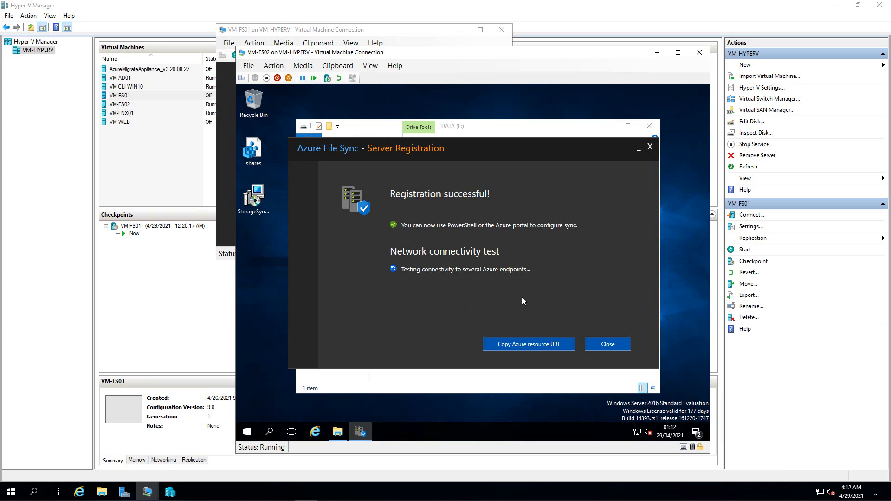
left_click(605, 343)
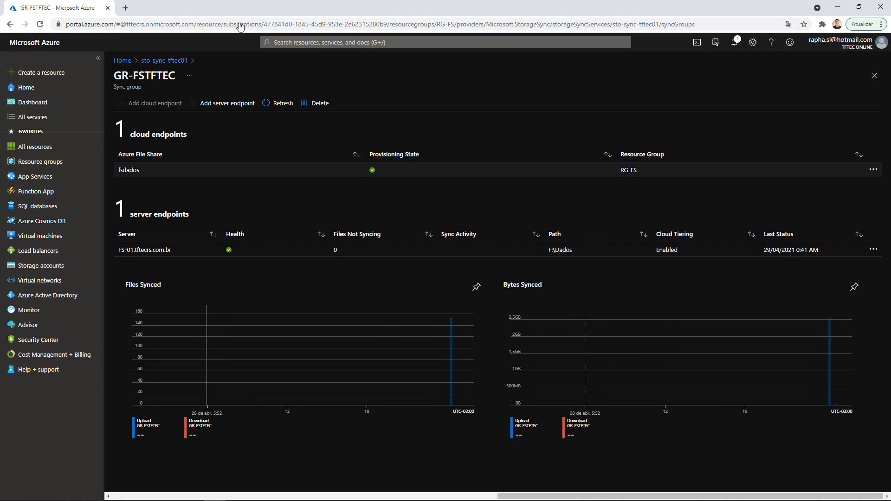
- In sync group GR-FSTFTEC, start a server endpoint on FS-02.tftecrs.com.br with path F:\Dados
left_click(174, 61)
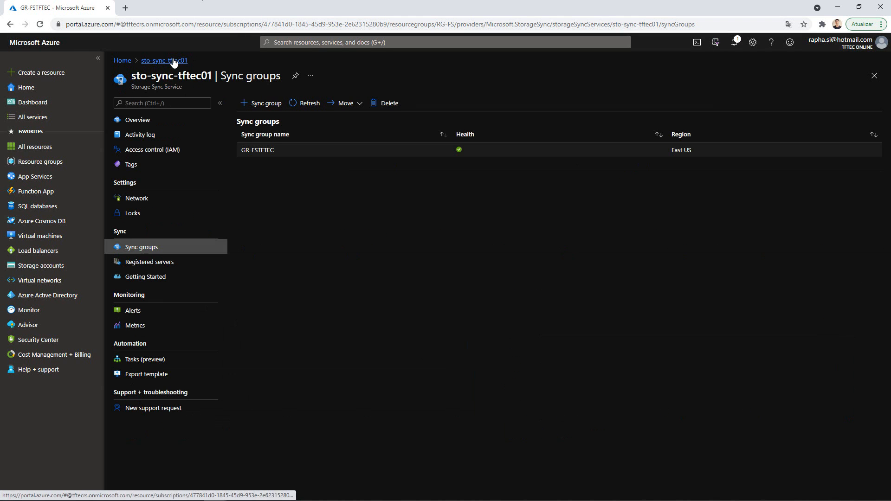
left_click(250, 153)
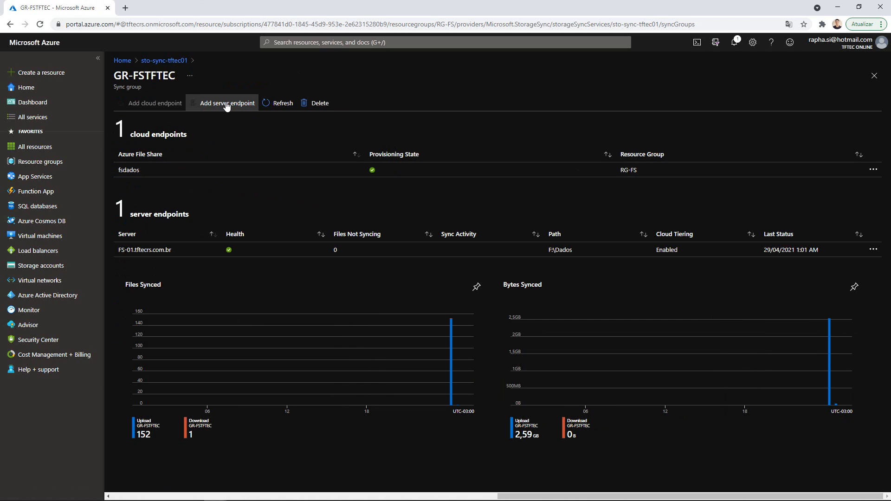
left_click(226, 104)
left_click(859, 194)
left_click(719, 206)
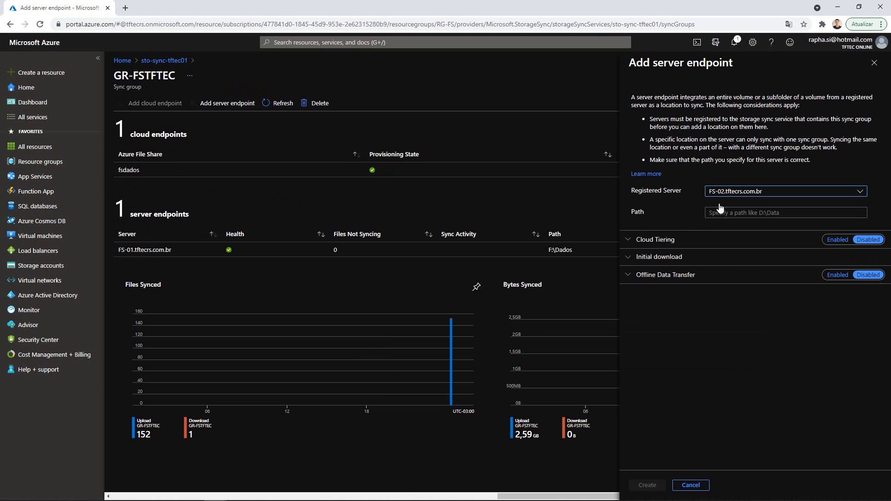
left_click(724, 212)
type("F")
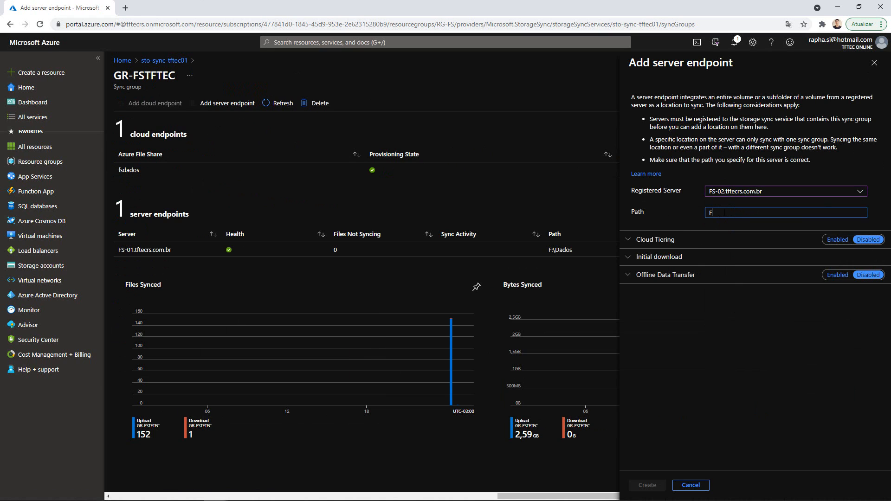
type(":")
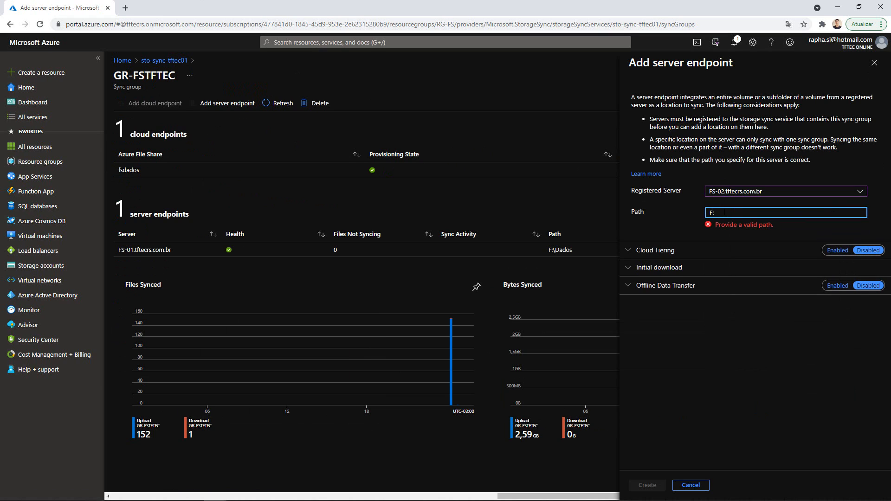
type("\\Dados")
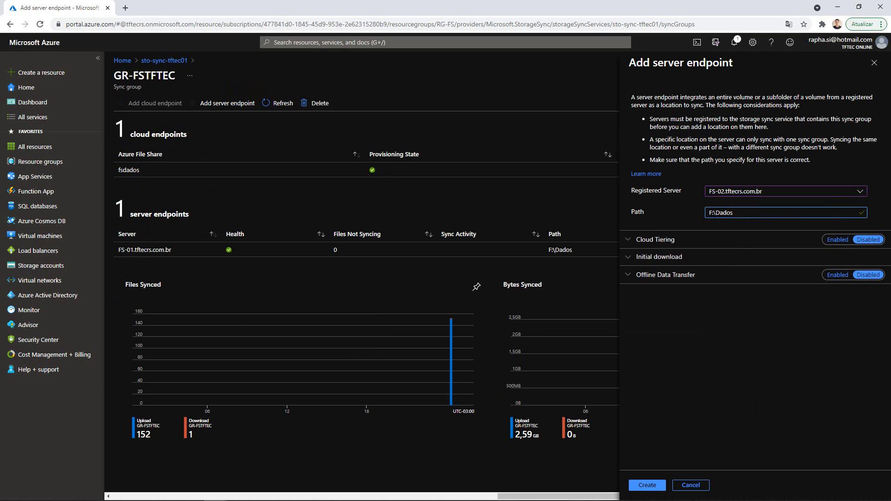
- Enable cloud tiering with 90% volume free space and a 30-day date policy, create the endpoint, and refresh
left_click(628, 239)
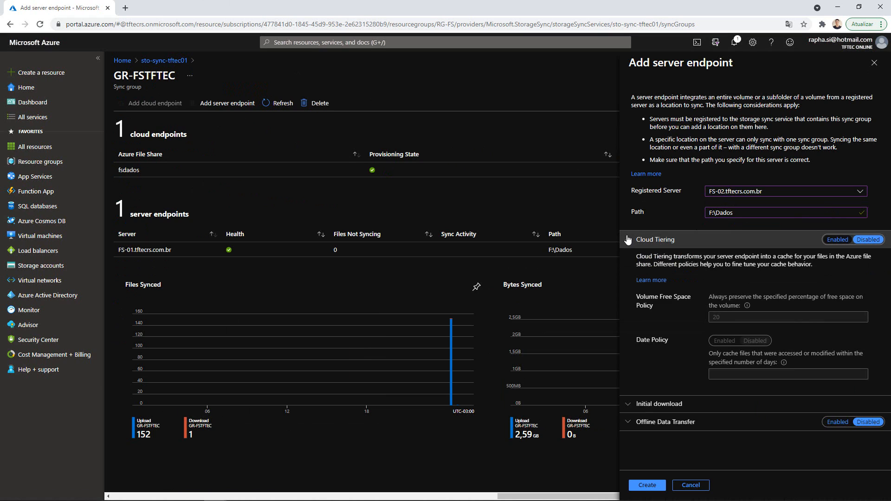
left_click(837, 240)
left_click(729, 317)
type("90")
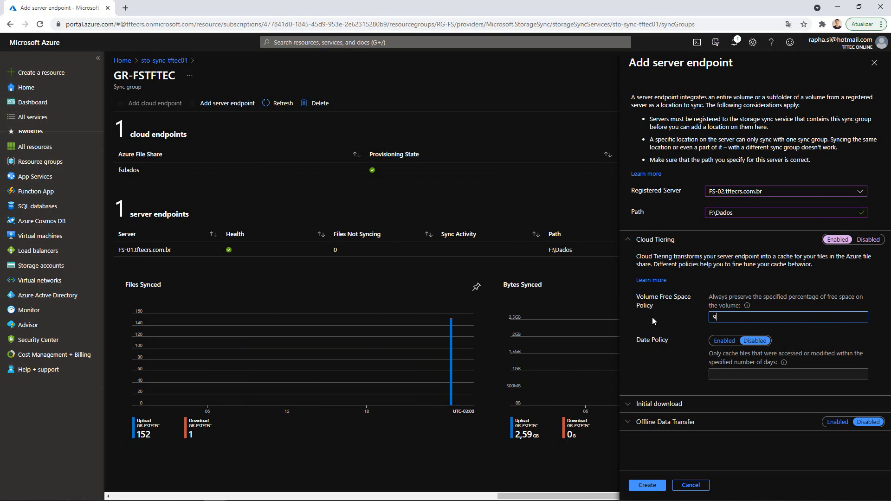
left_click(724, 341)
left_click(731, 374)
type("30")
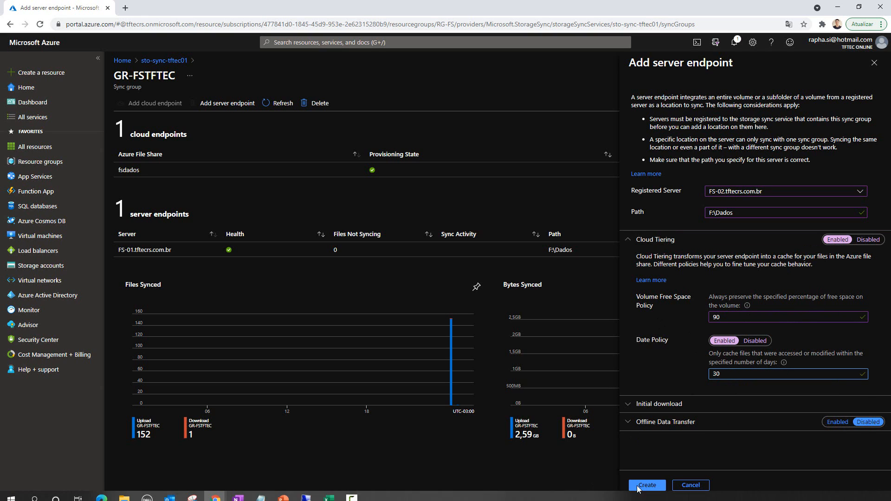
left_click(646, 485)
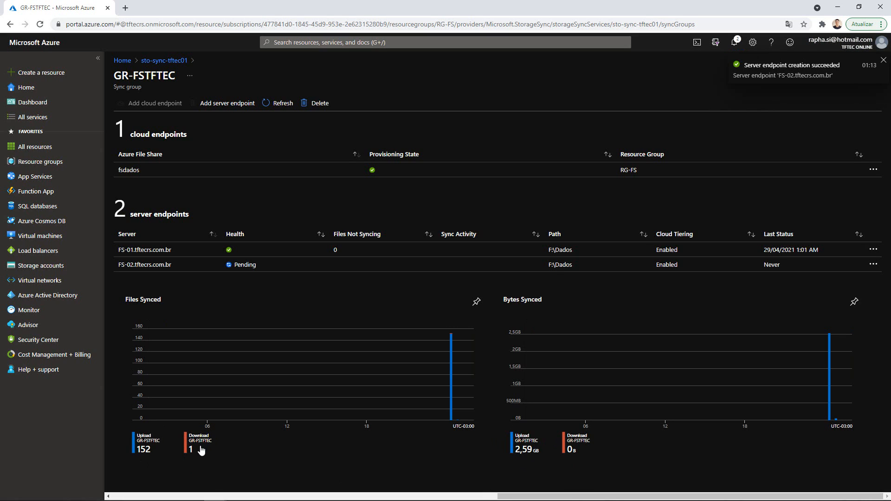
left_click(277, 104)
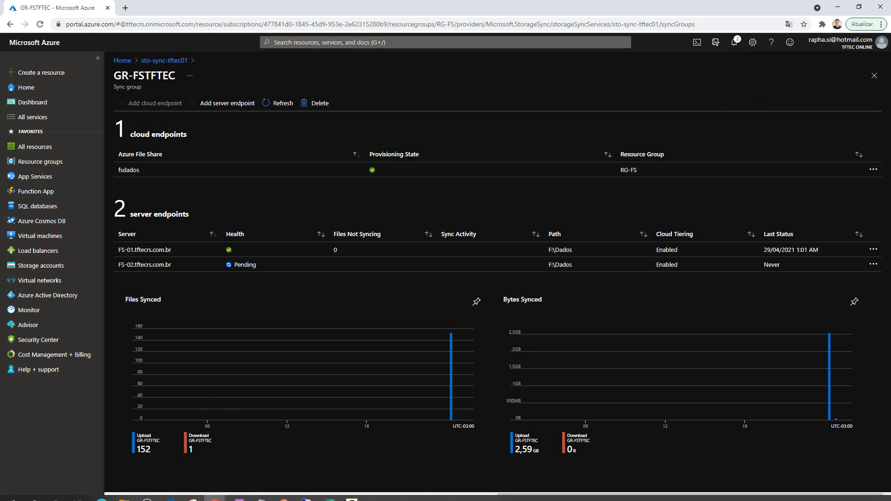
- Switch to the FS-02 VM, open F:\Dados and look inside the RH folder
left_click(315, 493)
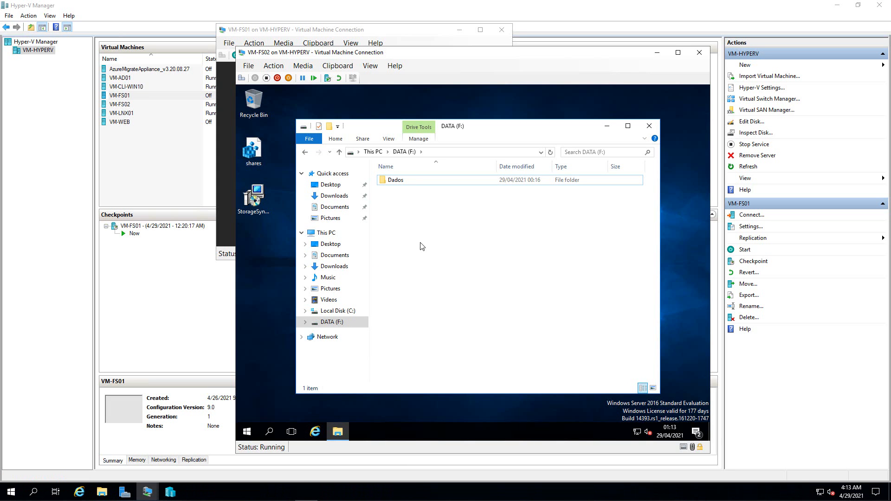
double_click(396, 180)
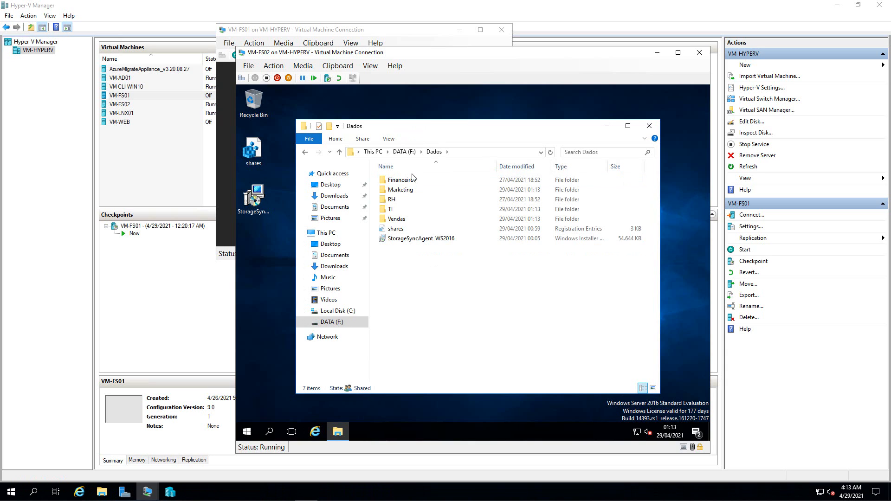
double_click(392, 203)
key("alt+Left")
- Open the AD04 and ad10 images in TI\Suporte\Azure AD, then return to Dados
double_click(389, 210)
double_click(396, 200)
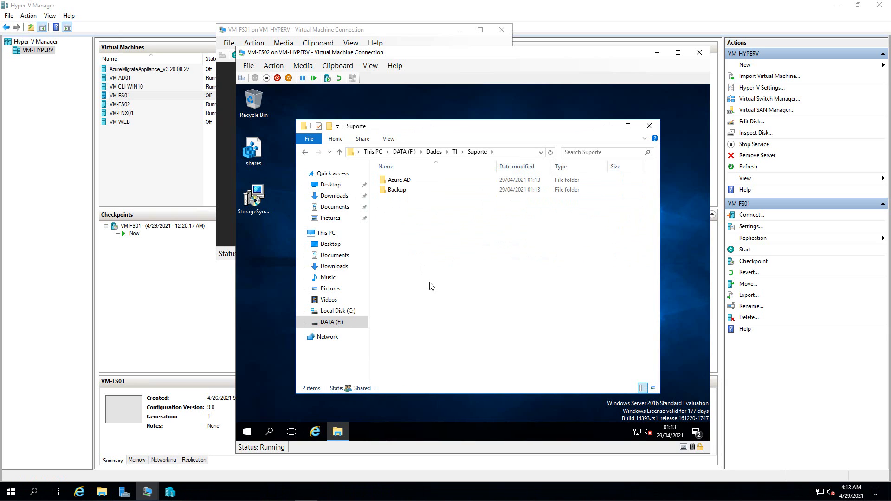
double_click(399, 180)
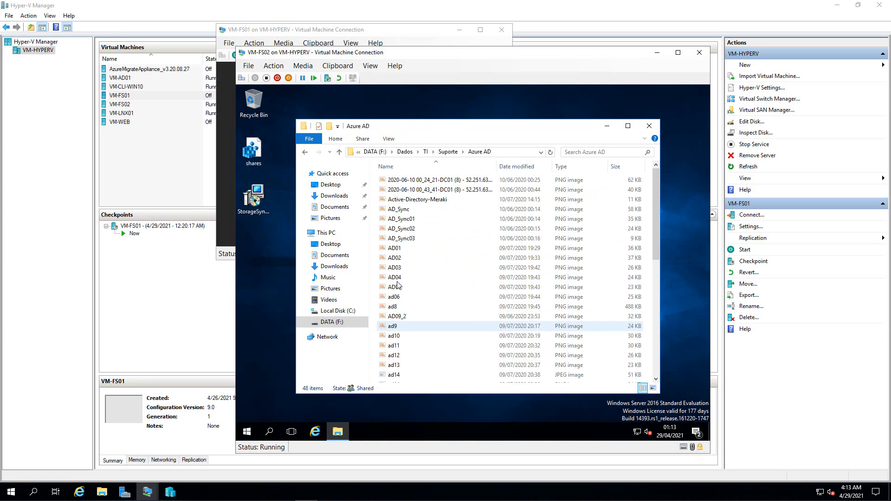
double_click(396, 278)
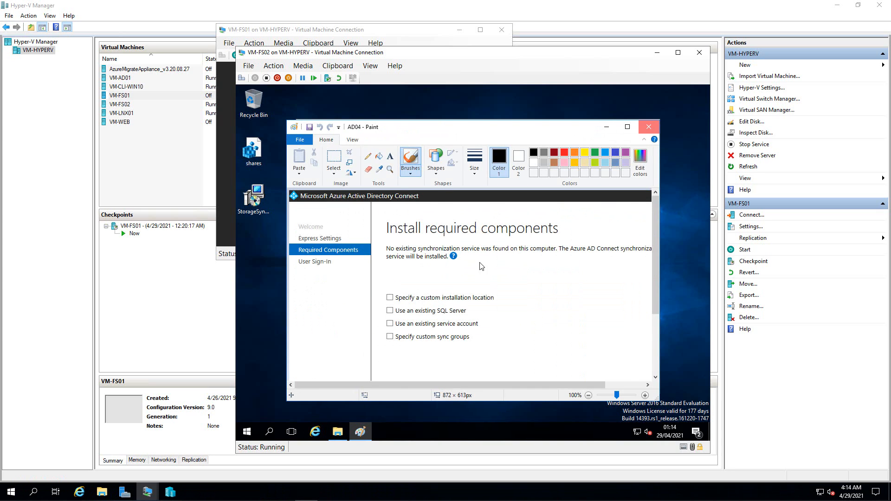
double_click(400, 336)
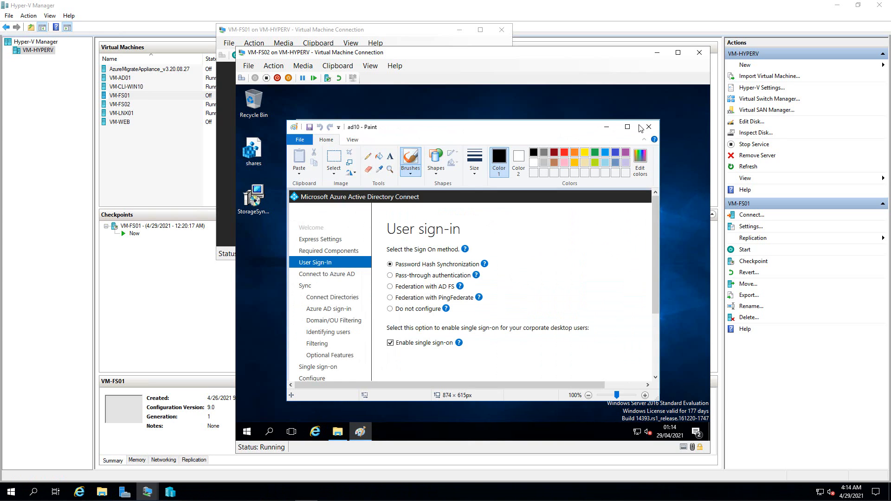
left_click(649, 127)
left_click(305, 153)
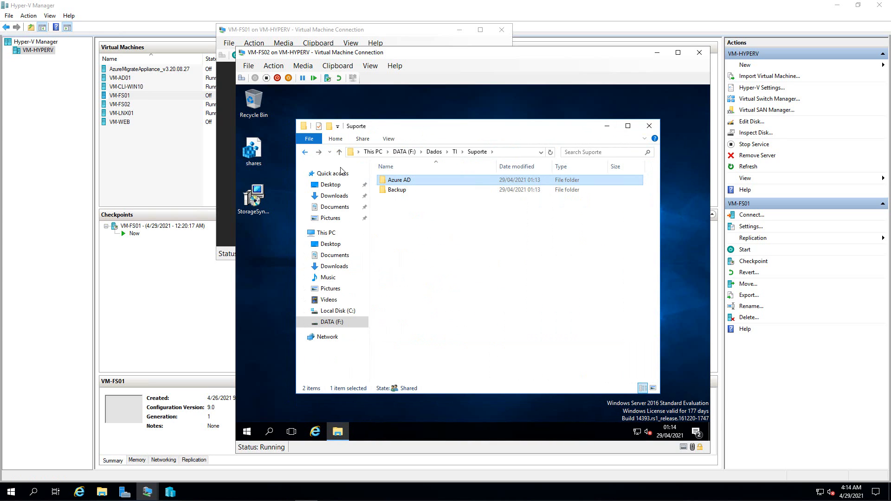
left_click(304, 153)
left_click(304, 153)
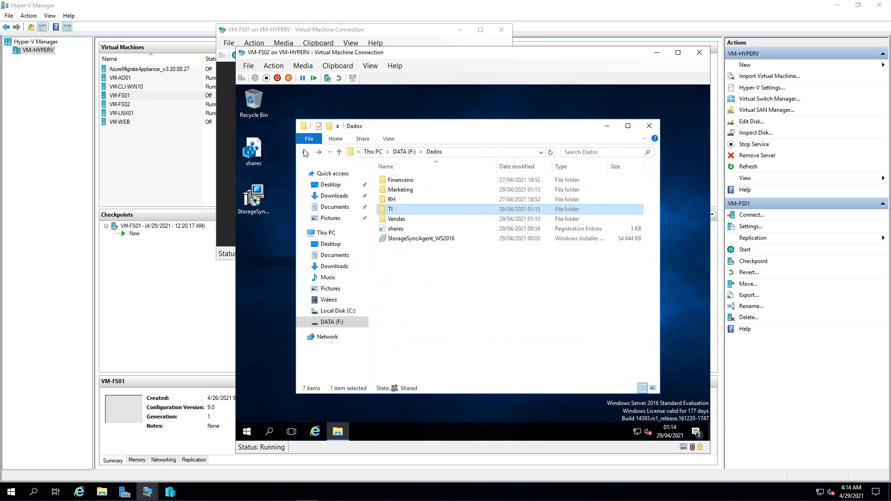
right_click(391, 211)
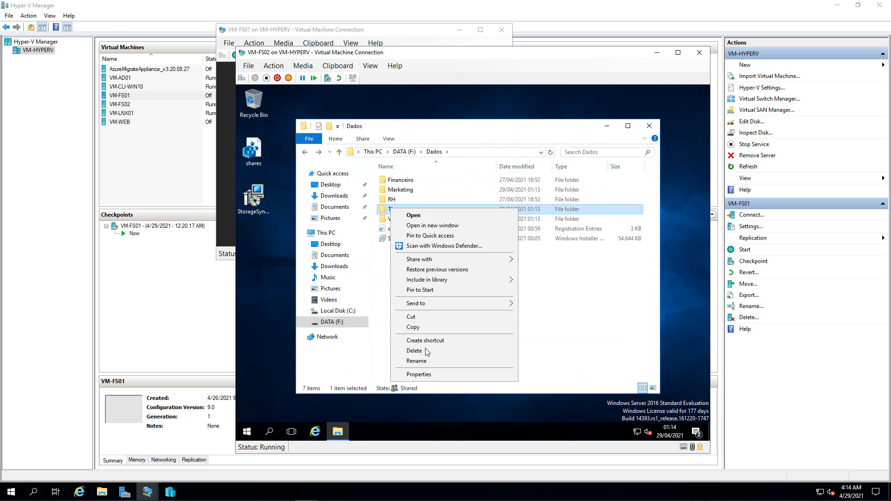
left_click(419, 375)
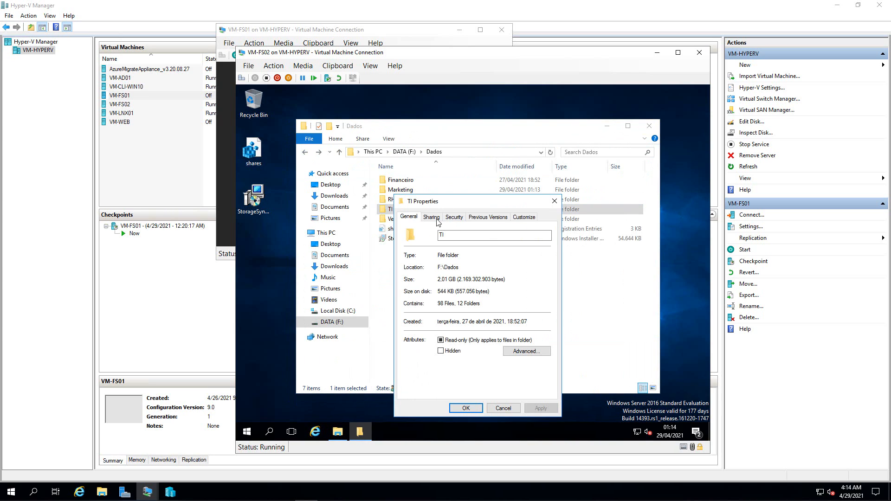
left_click(451, 218)
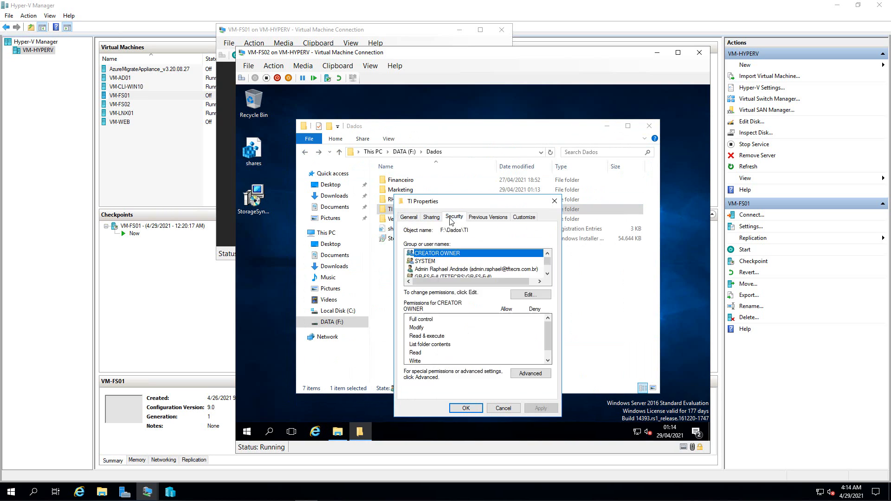
left_click(548, 274)
left_click(548, 274)
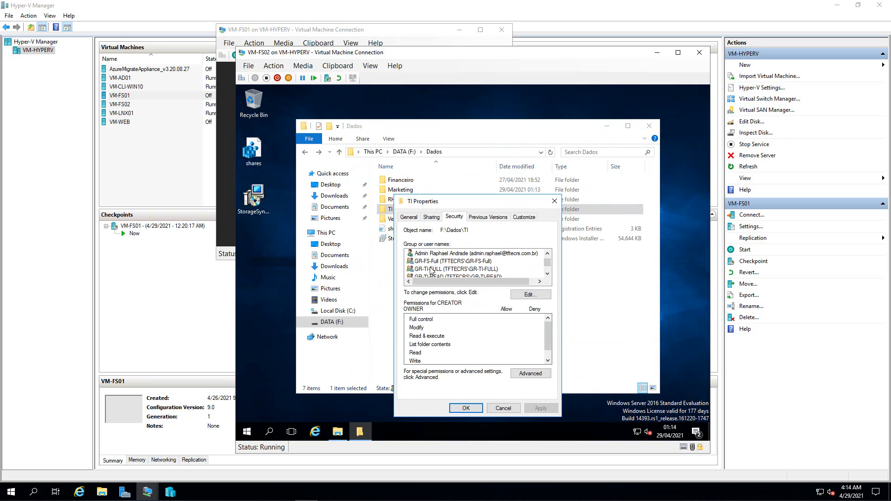
left_click(547, 274)
left_click(547, 274)
left_click(531, 374)
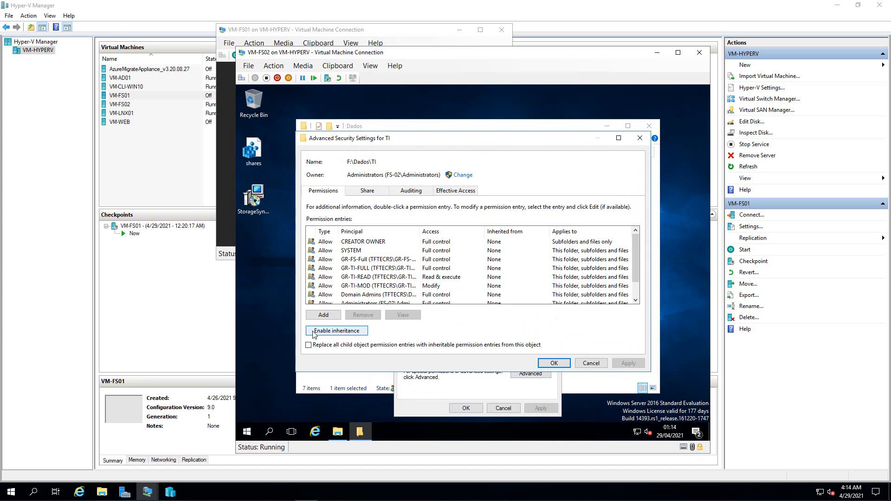
left_click(555, 363)
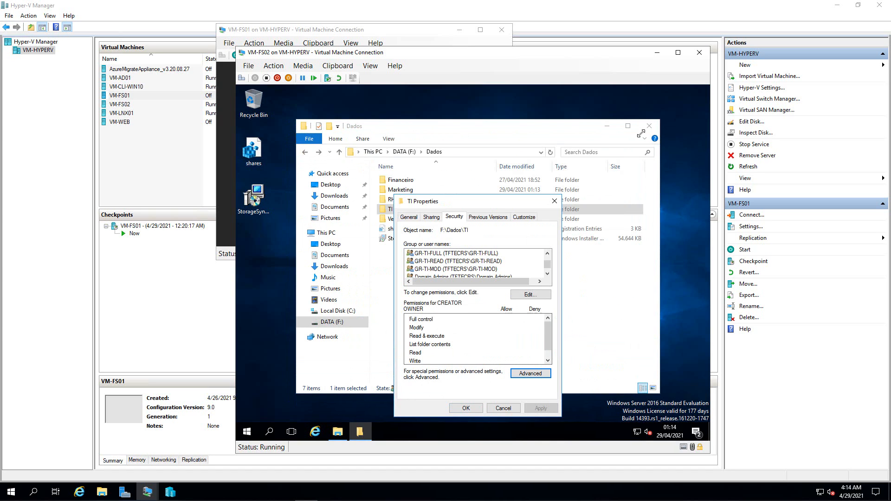
left_click(554, 203)
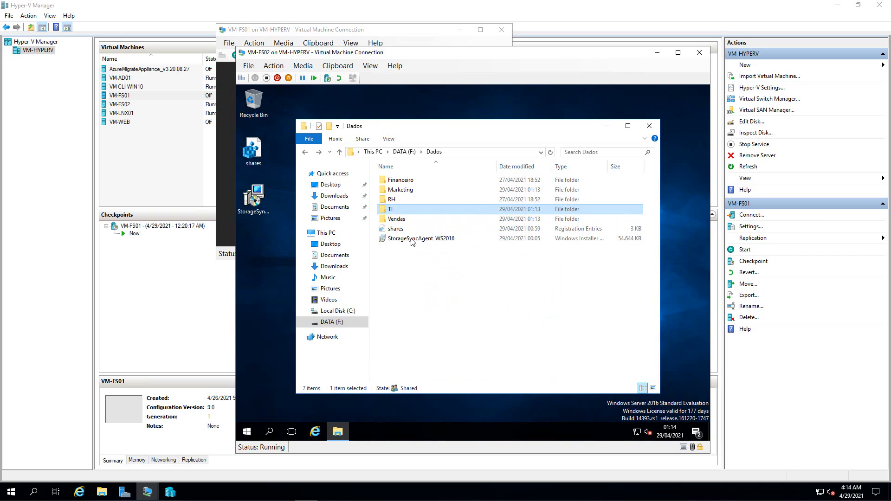
left_click(395, 219)
right_click(395, 222)
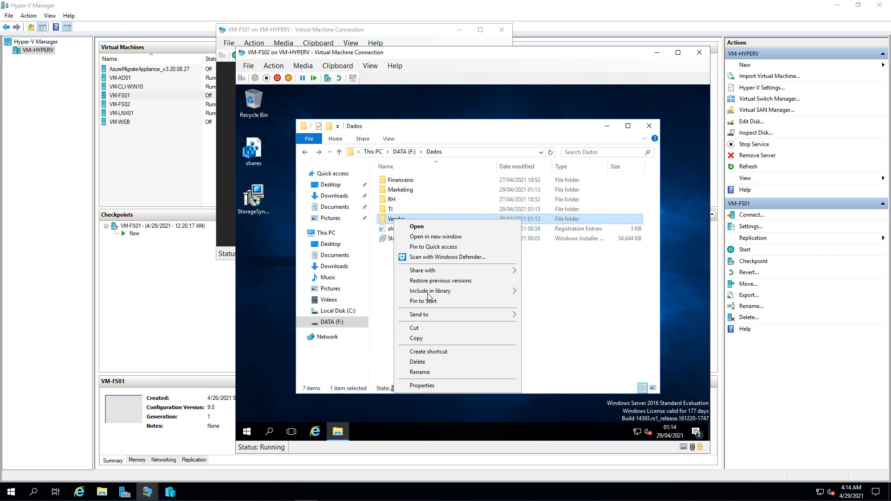
left_click(420, 388)
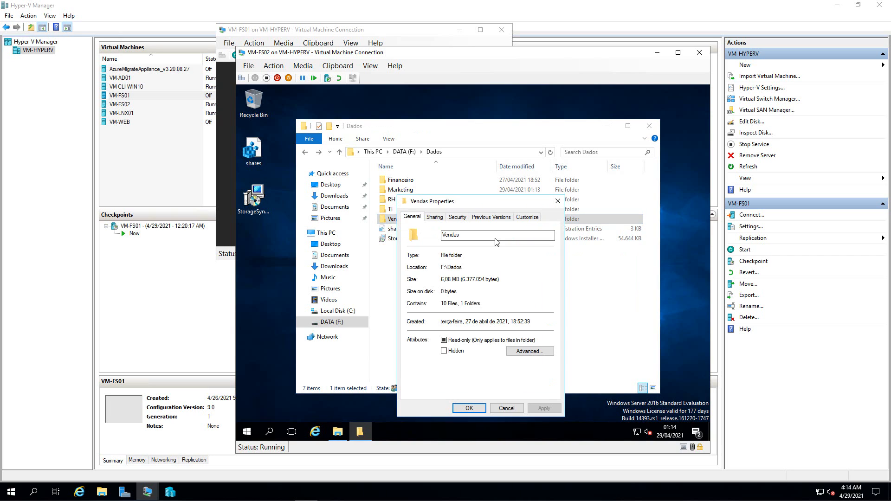
left_click(456, 218)
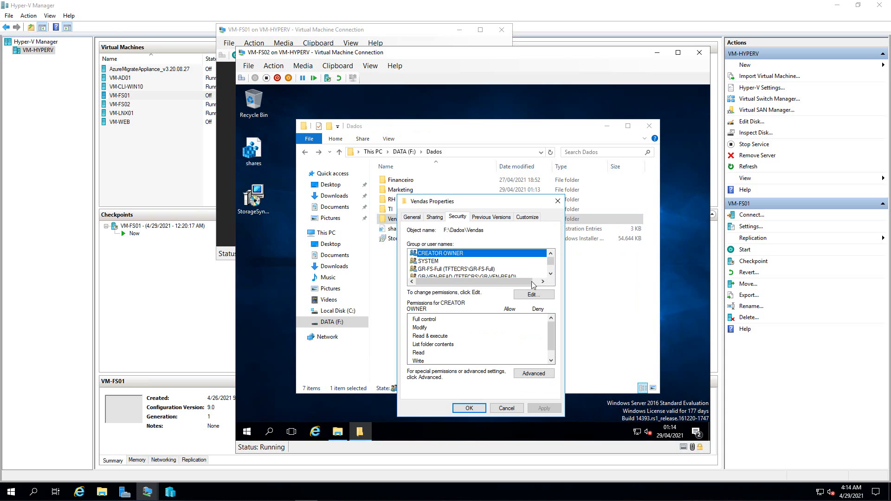
left_click(559, 203)
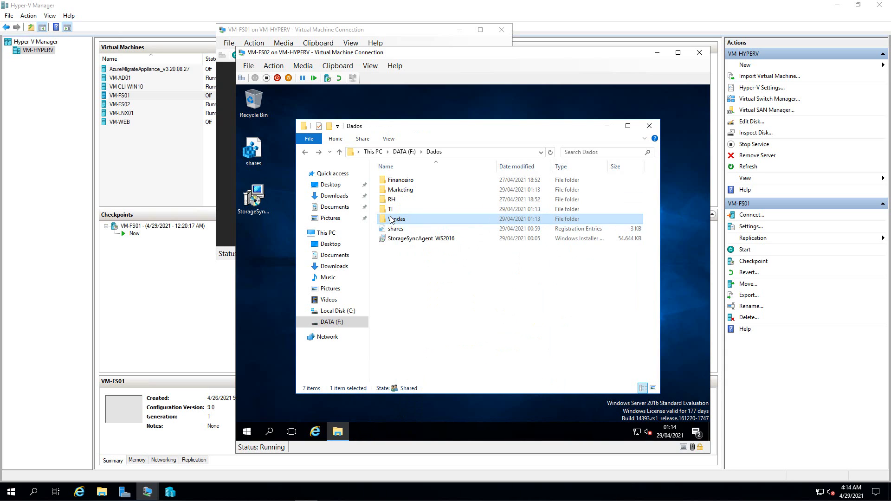
double_click(390, 219)
- Open the photo_2020-10-22_13-08-18 image in Vendas\Arquivos, close it, and go back to Vendas
double_click(403, 182)
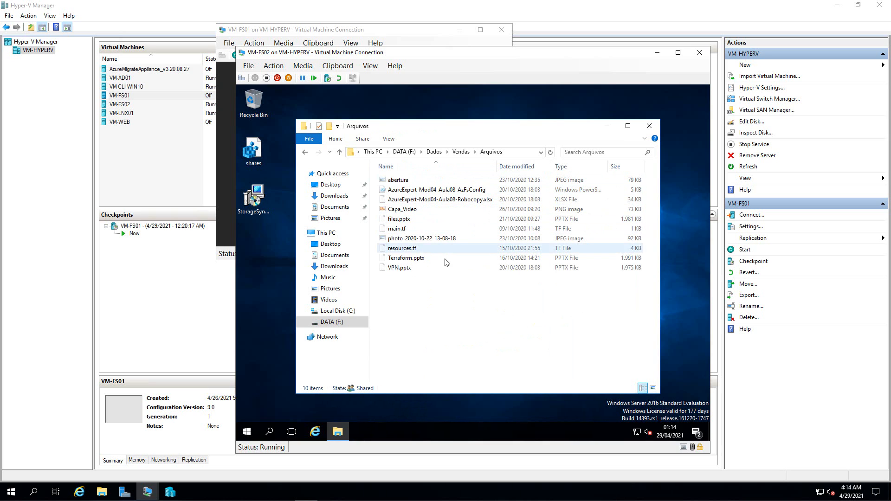
double_click(441, 239)
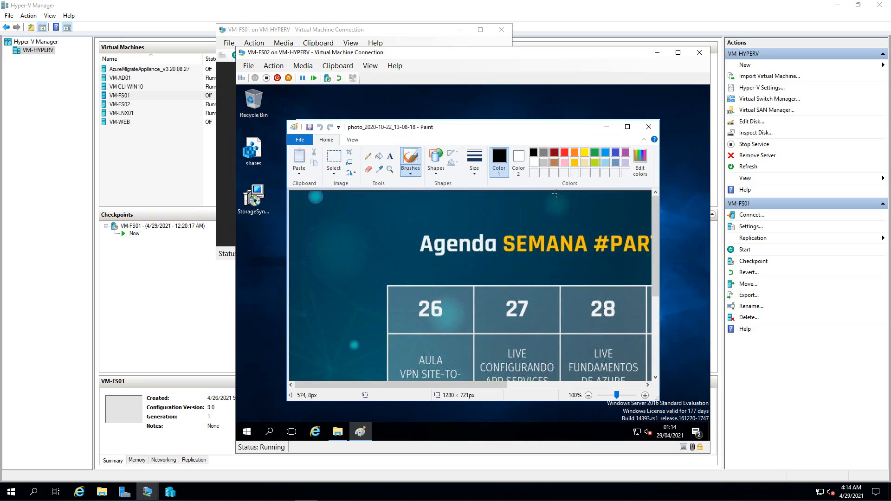
left_click(648, 126)
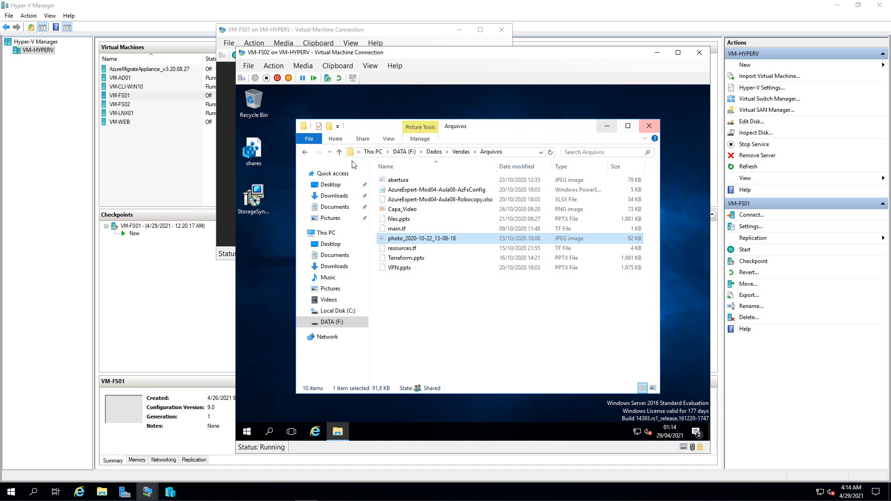
left_click(306, 152)
- Close File Explorer and bring the VM-AD01 connection window to the front
left_click(649, 126)
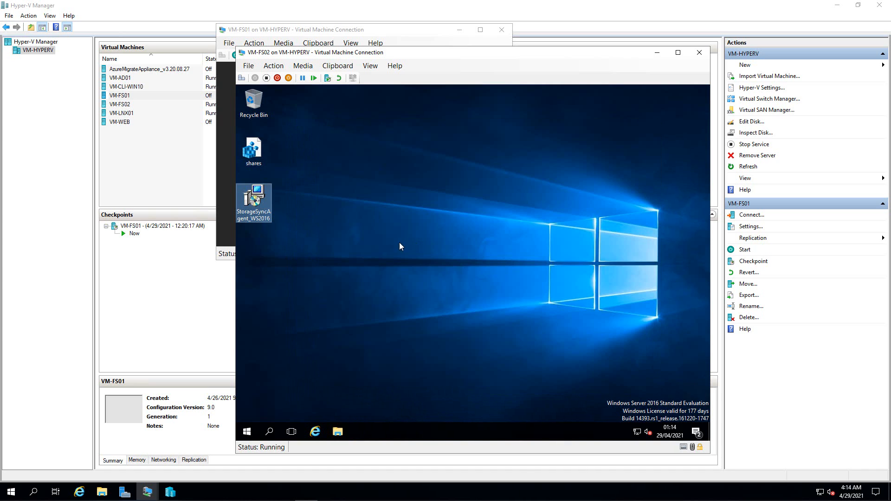
left_click(353, 239)
left_click(147, 492)
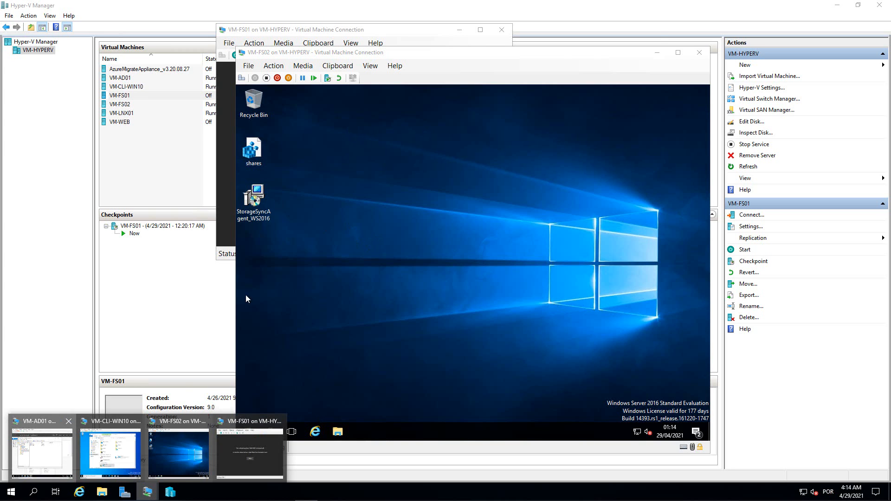
left_click(42, 446)
- Sign in to VM-AD01 as Administrator and open DNS Manager from Server Manager Tools
left_click(194, 32)
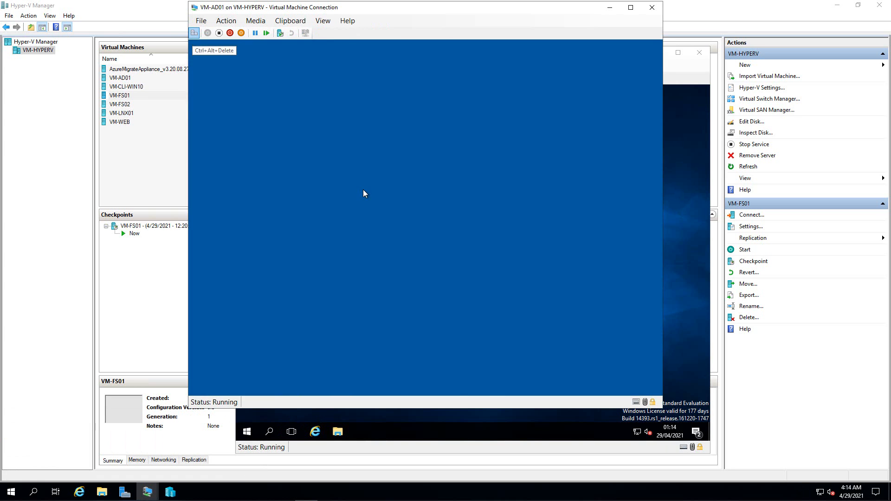
type("P")
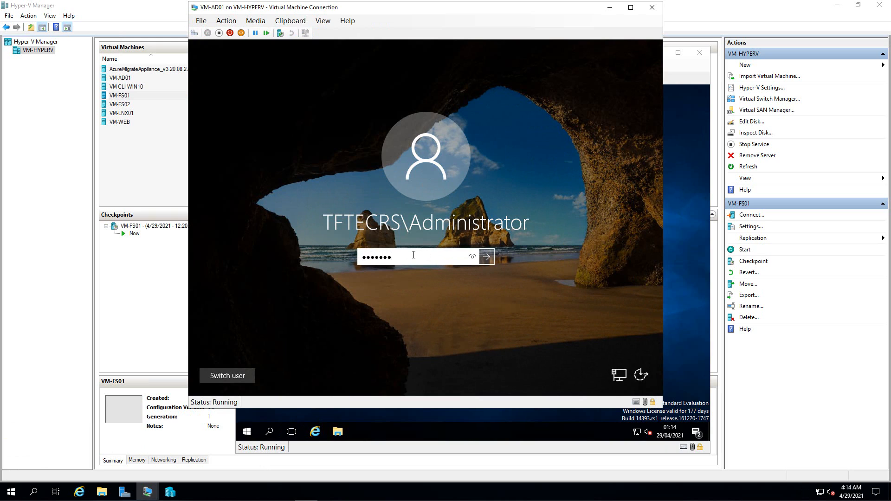
key("Return")
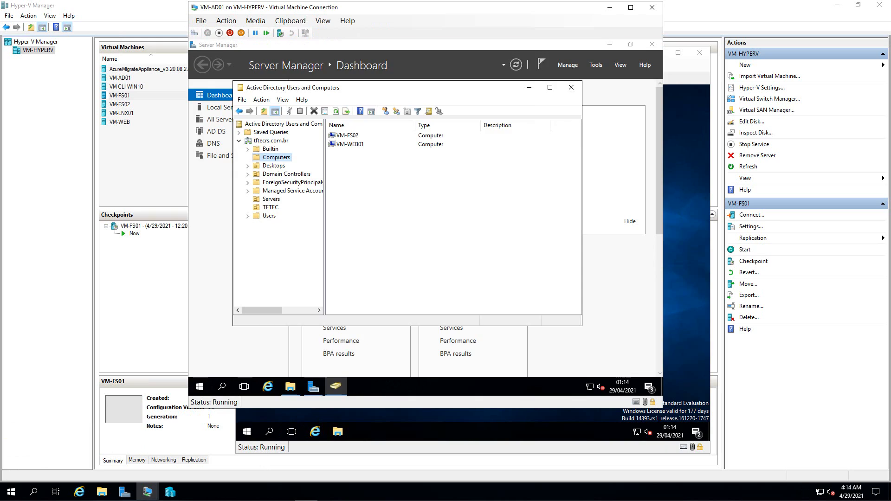
left_click(593, 66)
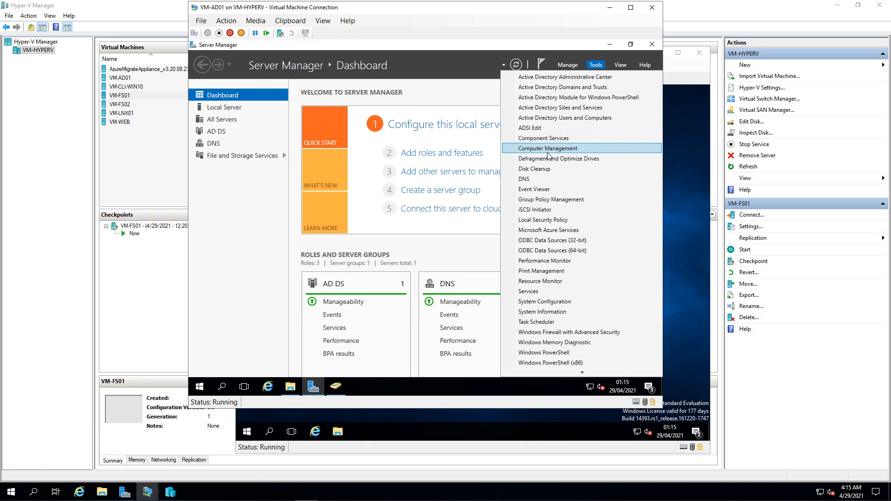
left_click(525, 178)
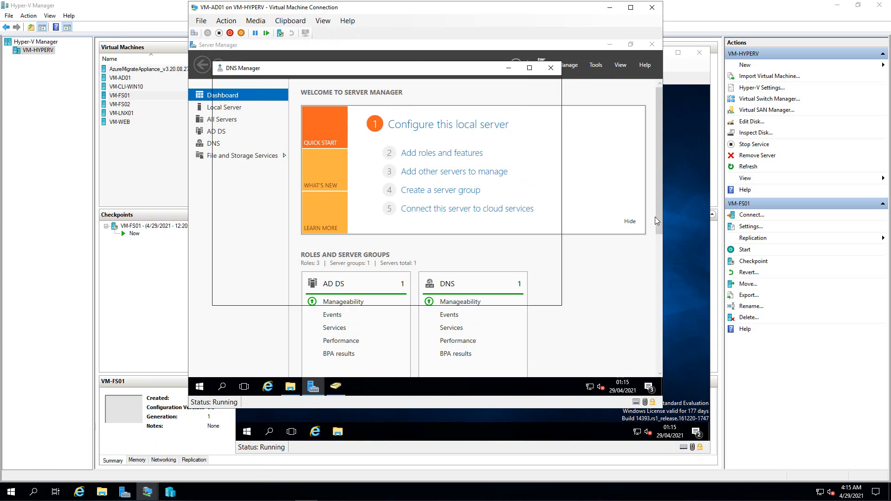
left_click(681, 230)
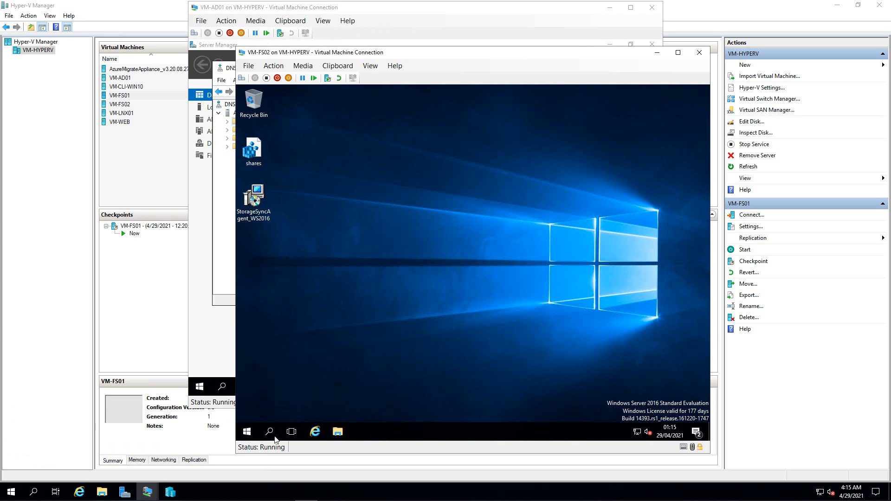
right_click(245, 427)
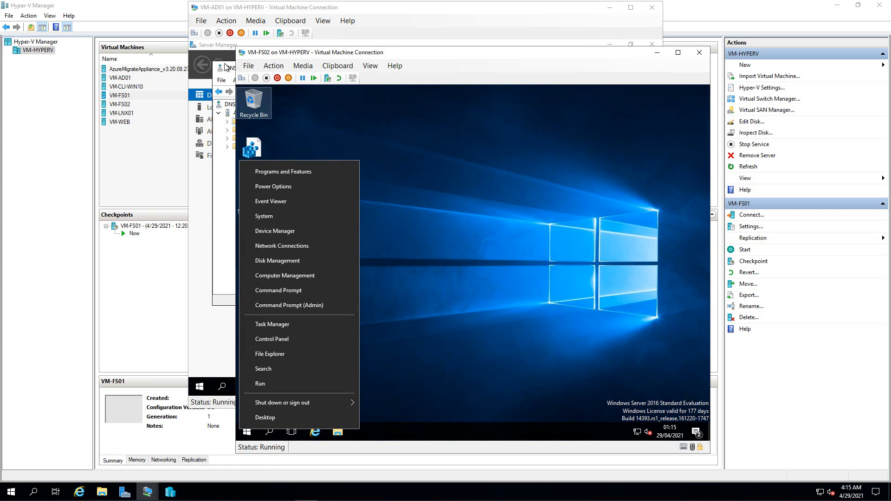
left_click(226, 64)
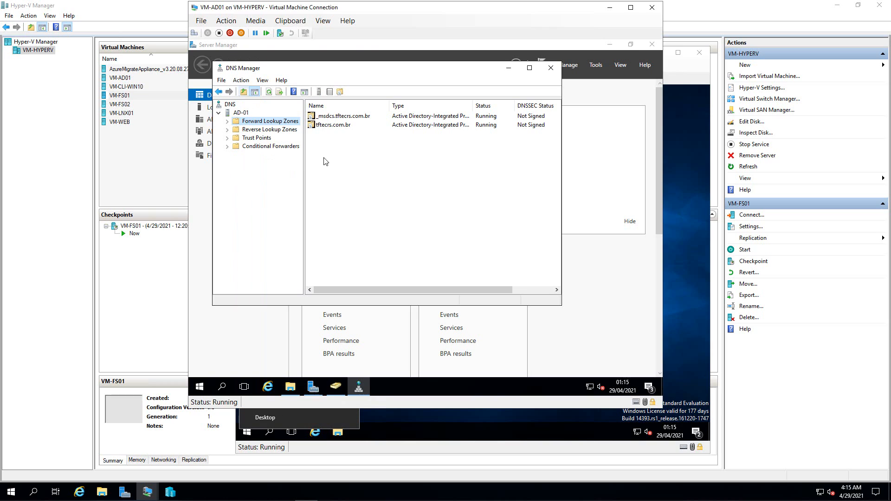
- Change the FS host record in zone tftecrs.com.br from 192.168.0.53 to 192.168.0.51, then close DNS Manager
double_click(237, 121)
double_click(267, 138)
left_click(332, 223)
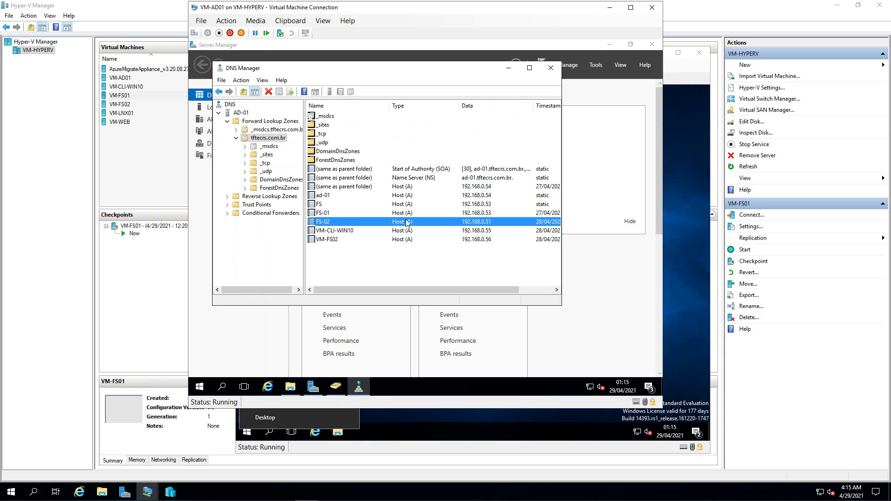
left_click(320, 204)
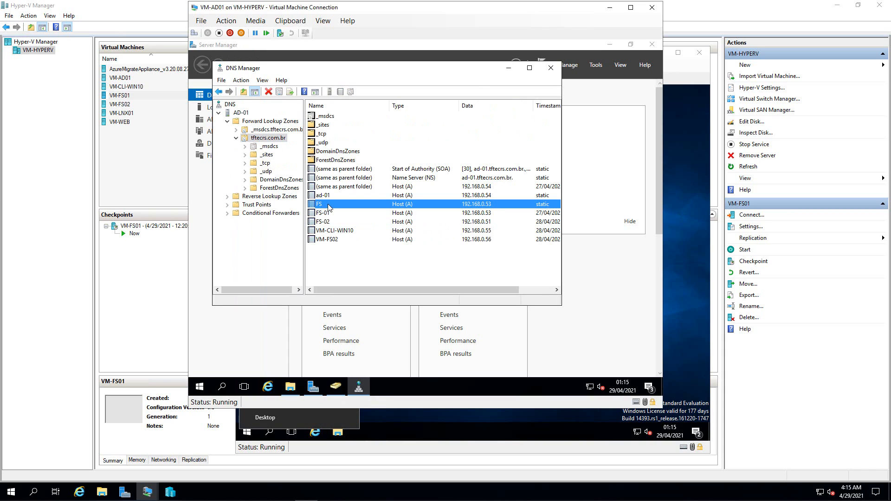
double_click(328, 207)
left_click(352, 170)
key("BackSpace")
type("1")
left_click(384, 279)
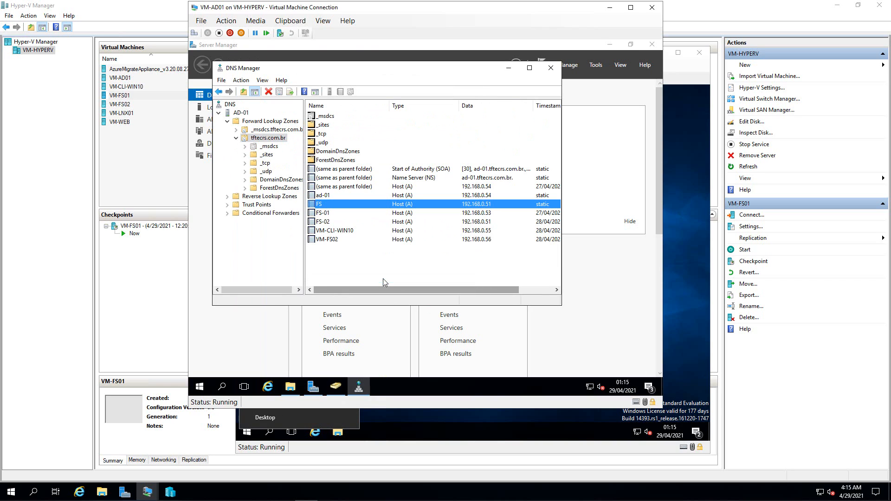
left_click(550, 69)
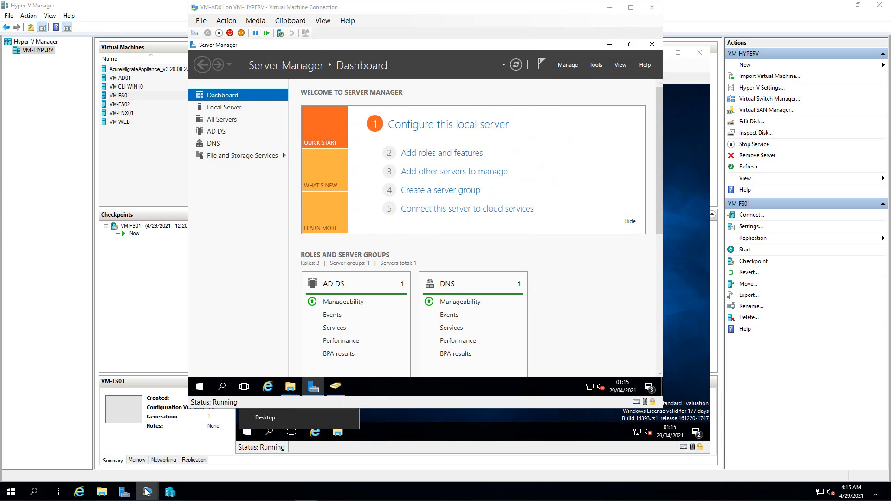
- Sign in to VM-CLI-WIN10 with the account password and view FS-Dados (P:) in Este Computador
left_click(111, 446)
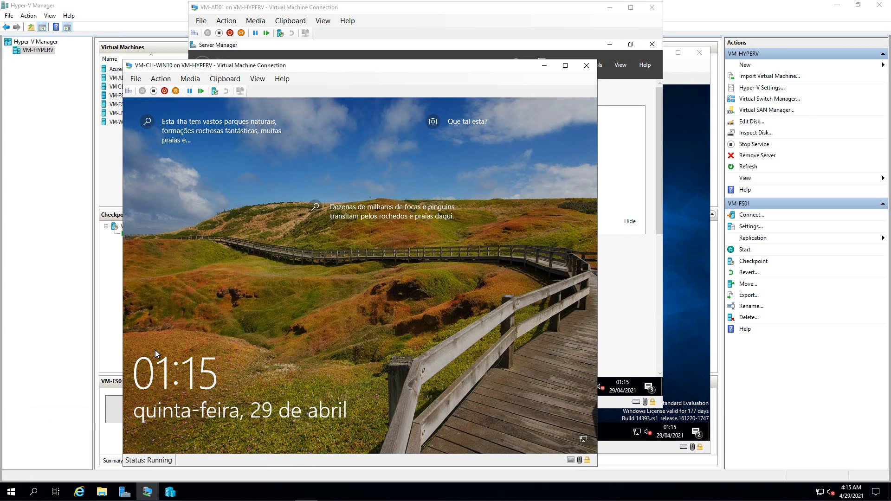
left_click(407, 284)
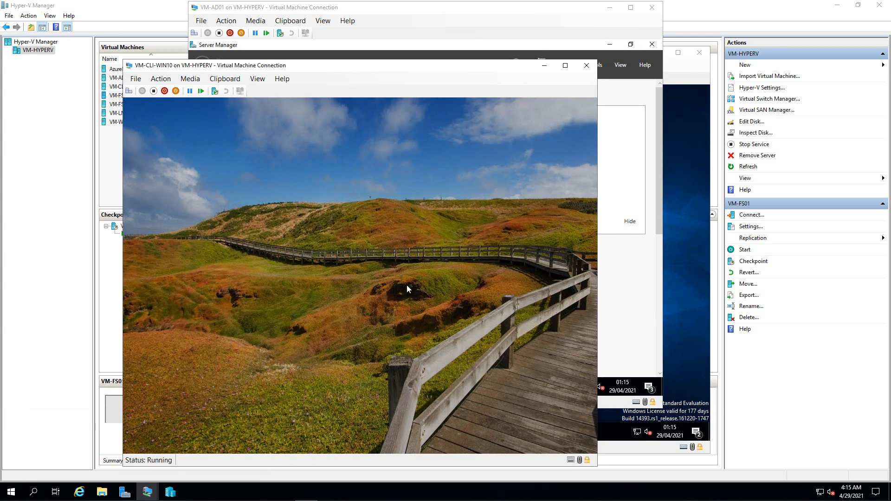
type("P")
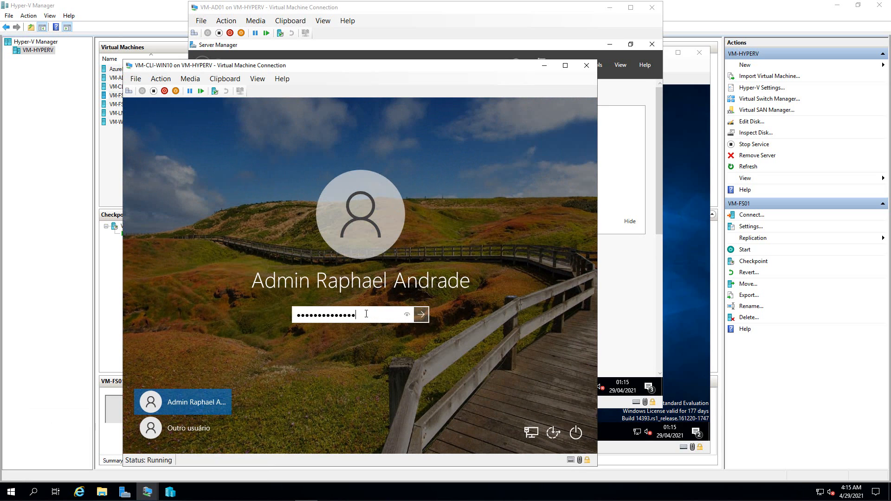
key("Return")
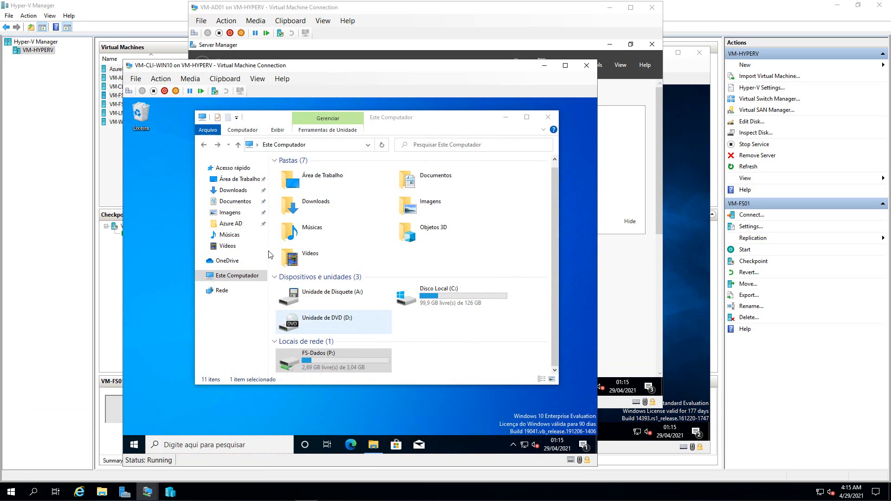
left_click(402, 358)
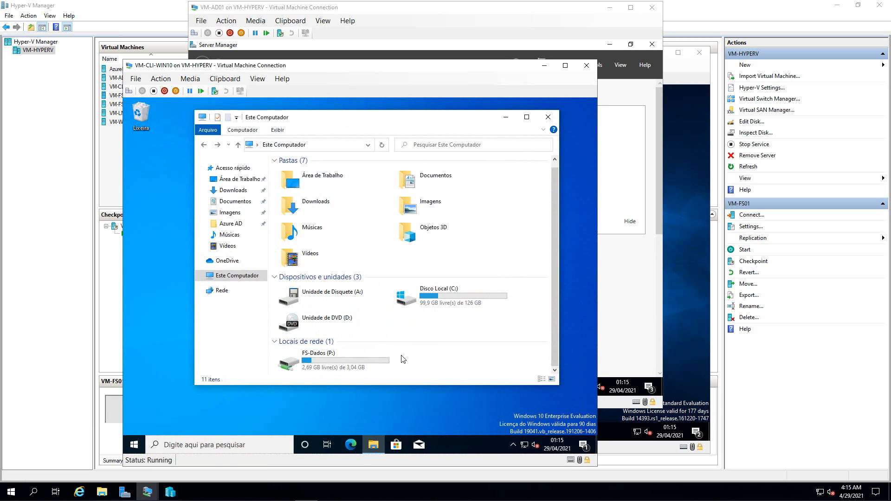
right_click(130, 447)
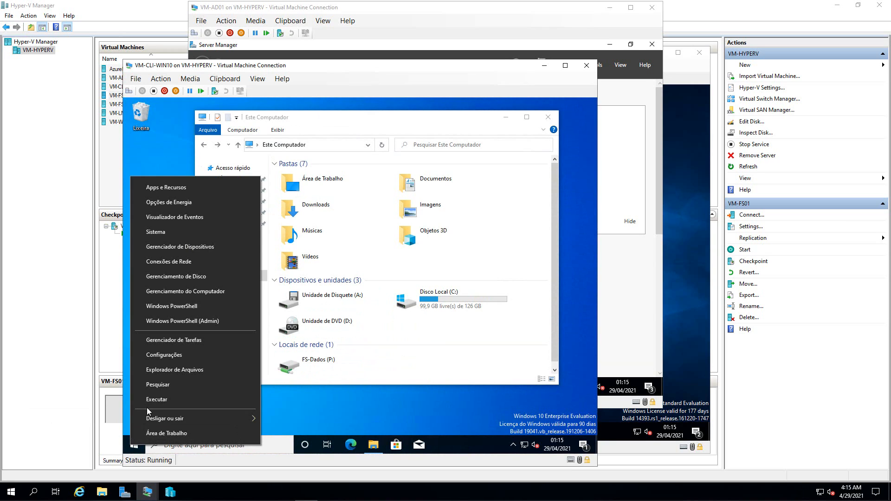
left_click(169, 400)
- Run ipconfig /flushdns in a cmd console to clear the client's DNS resolver cache
type("cmd")
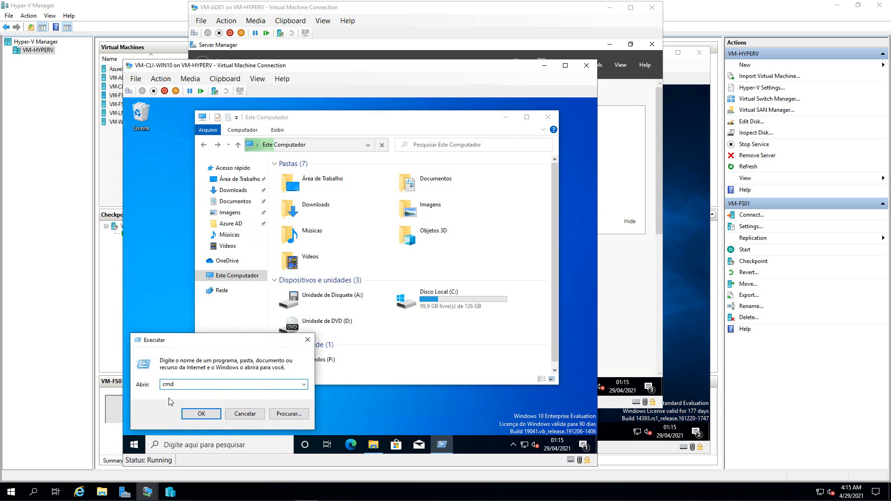
key("Return")
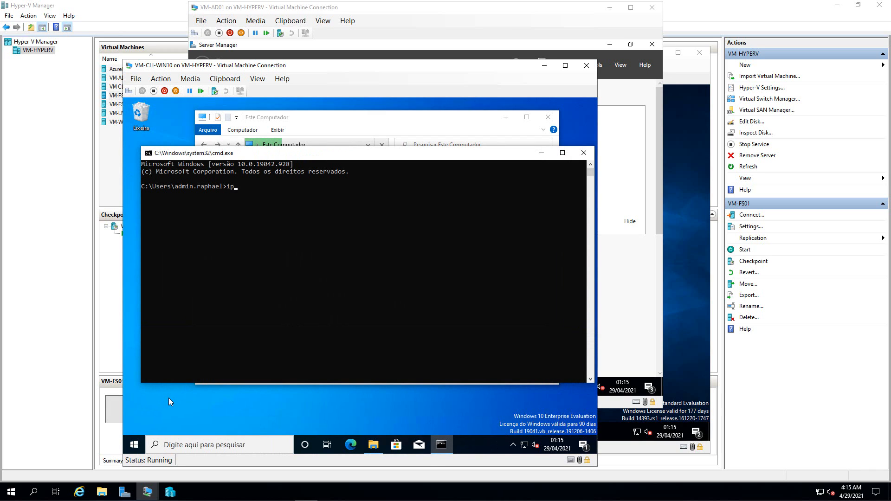
type("ipconfig /flushdns")
key("Return")
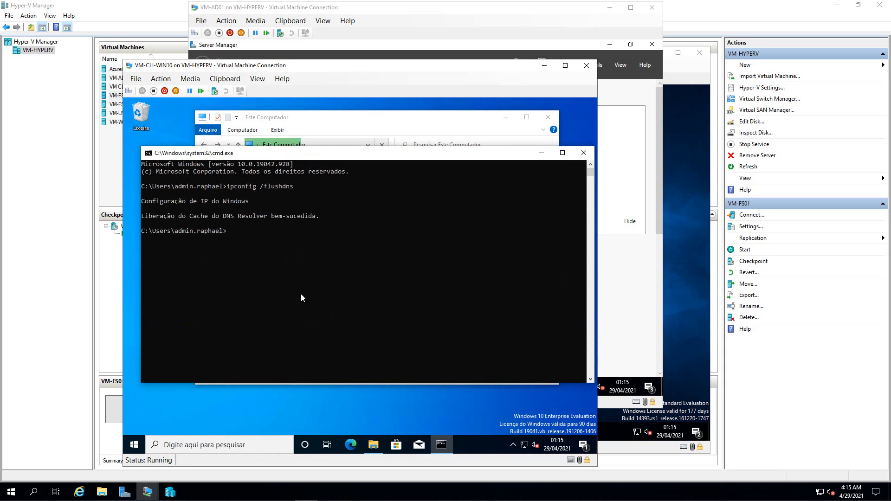
- Bring File Explorer back and reload Este Computador to recheck the P: drive
left_click(540, 152)
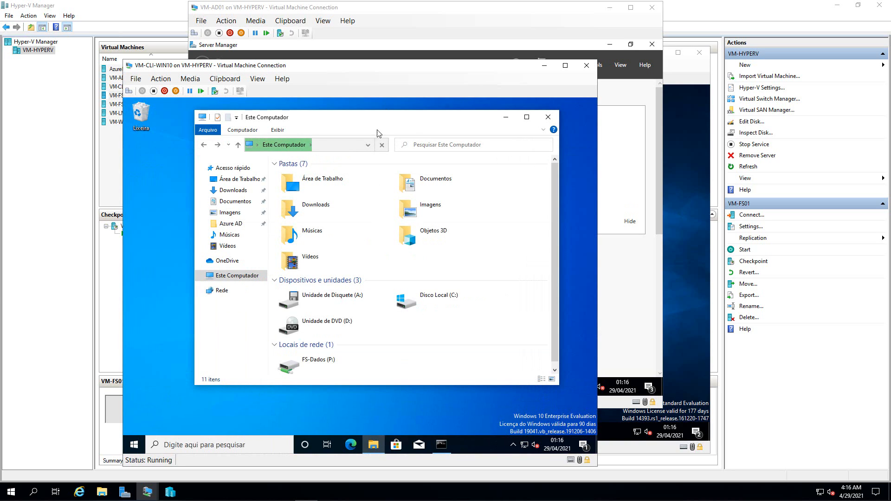
left_click(353, 146)
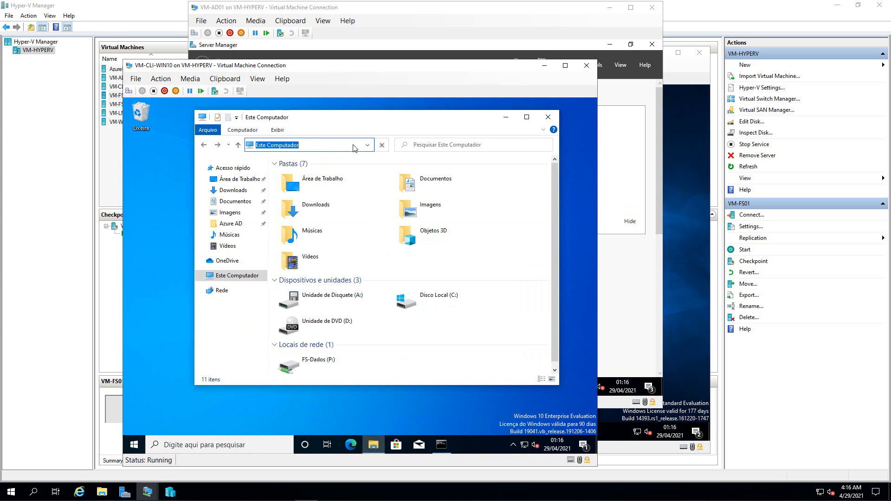
key("Return")
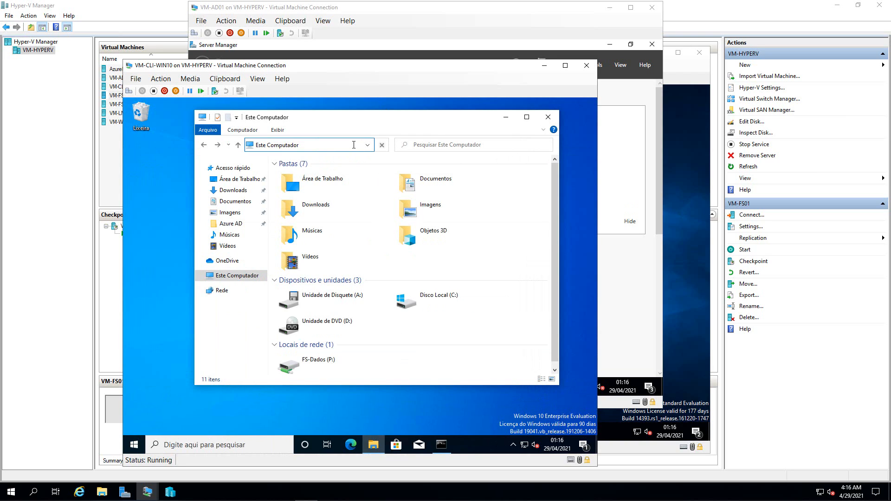
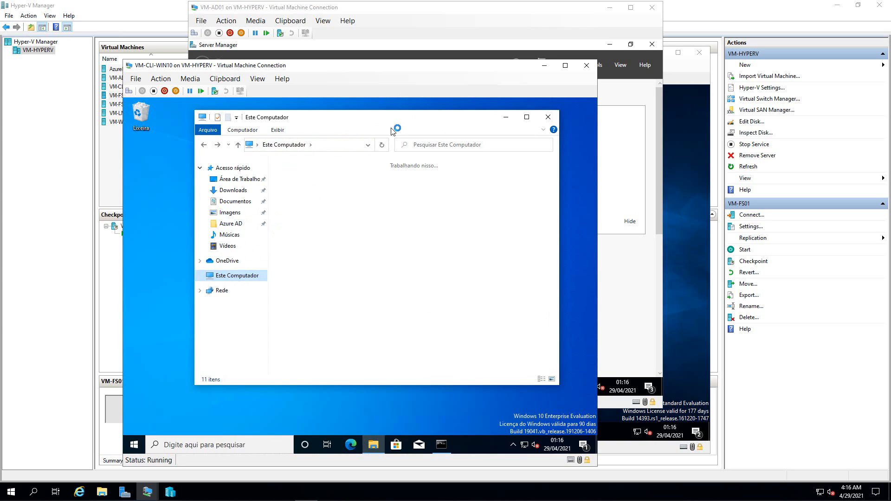
- Open a new File Explorer window on Este Computador and select the FS-Dados (P:) drive
left_click(374, 445)
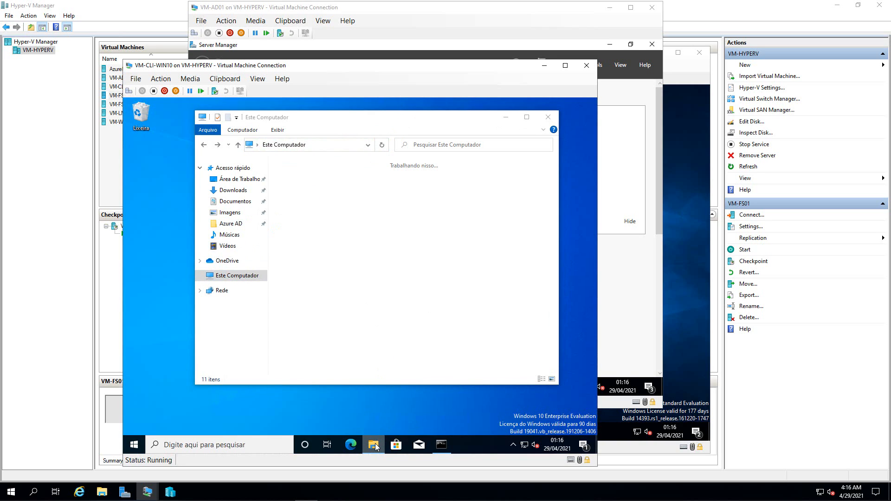
right_click(378, 443)
left_click(349, 397)
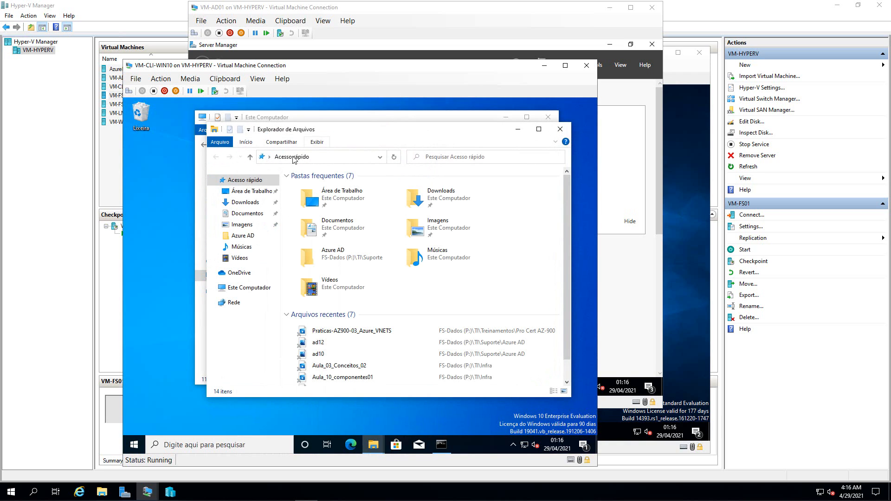
left_click(249, 288)
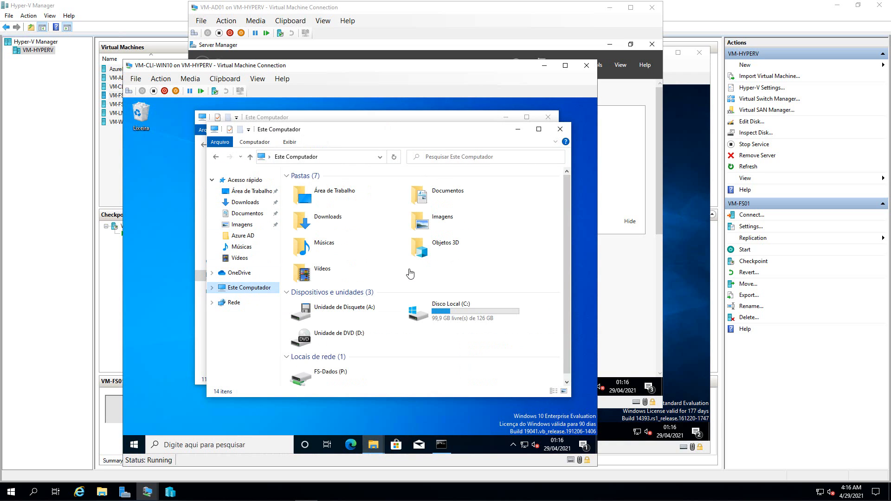
left_click(366, 372)
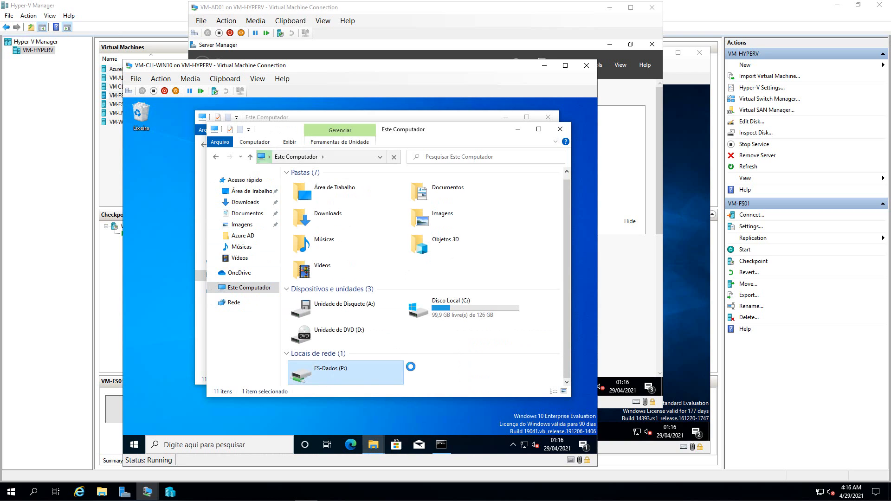
- Rerun ipconfig /flushdns, dismiss the Dados share error and refresh Este Computador twice
mouse_move(445, 444)
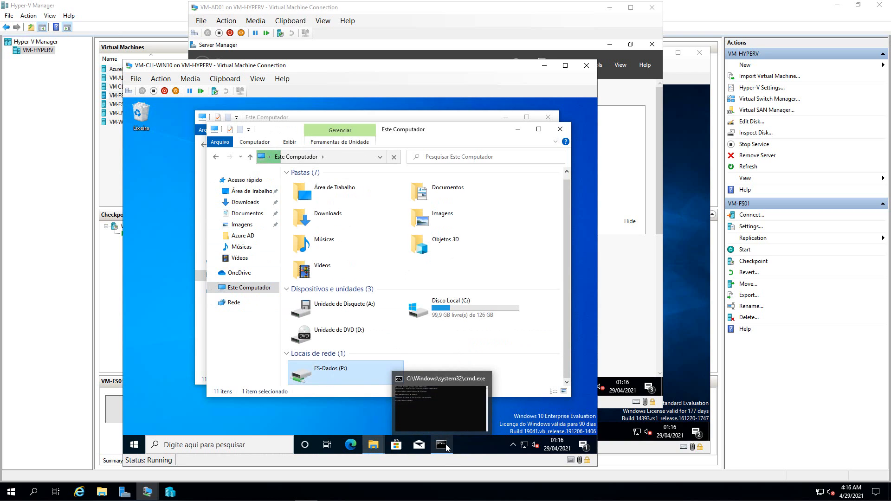
left_click(443, 413)
key("Up")
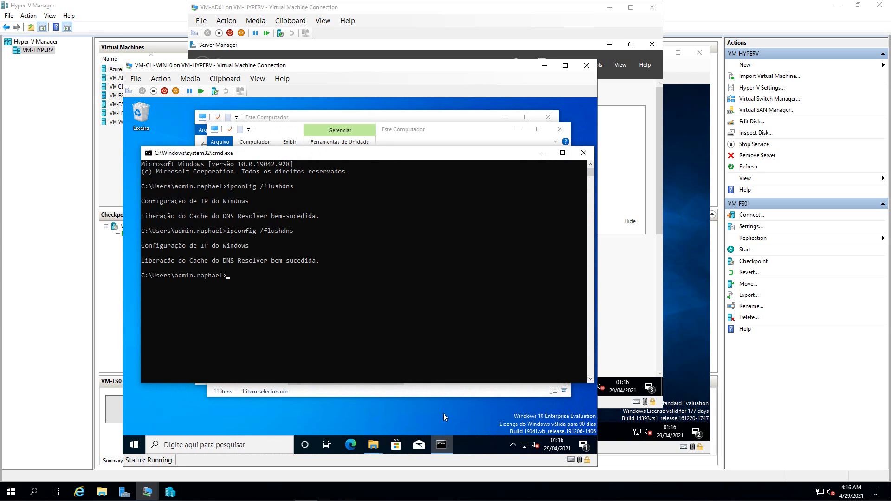
key("Return")
left_click(544, 153)
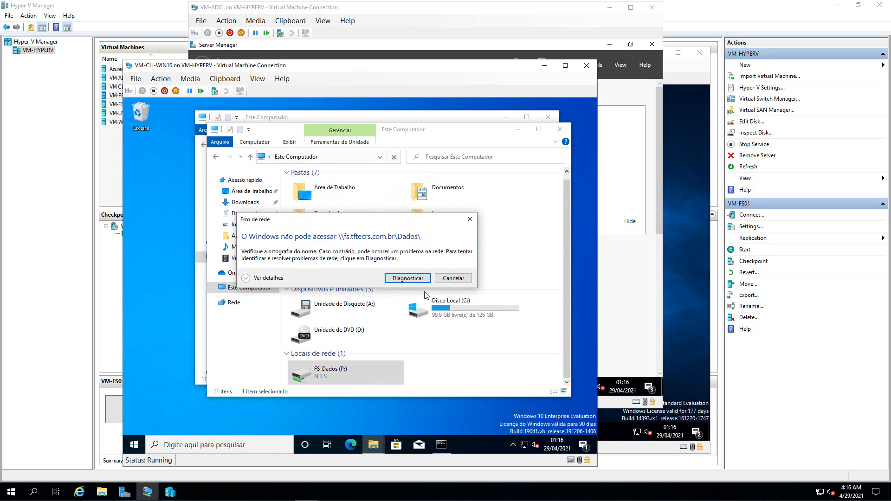
key("Escape")
left_click(395, 158)
left_click(394, 158)
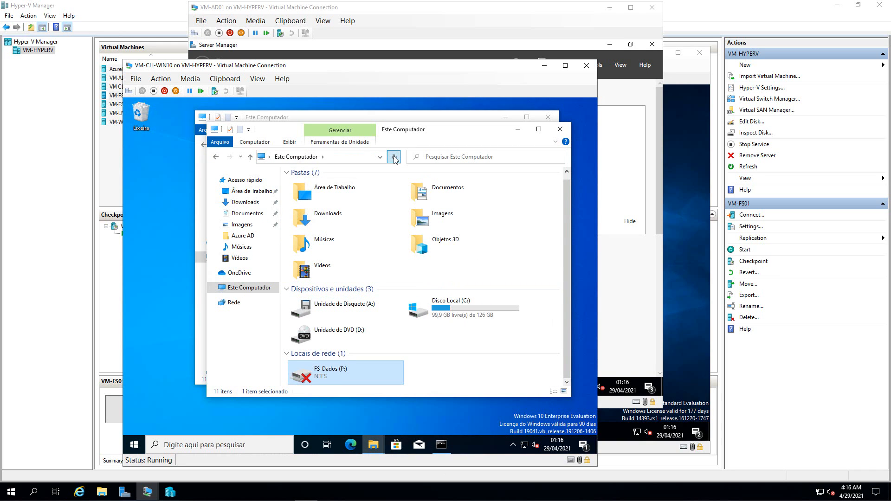
- Flush DNS once more and ping fs, which resolves to 192.168.0.51 but times out; then switch to VM-AD01
left_click(441, 445)
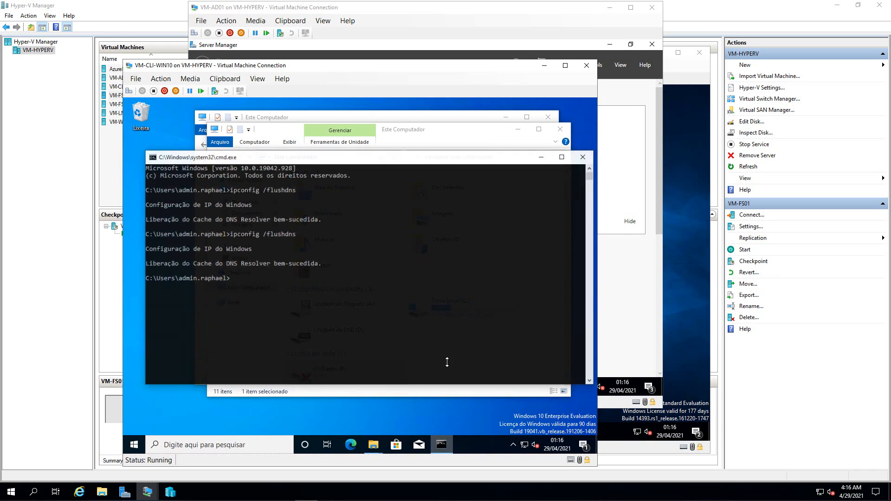
key("Escape")
key("Up")
key("Return")
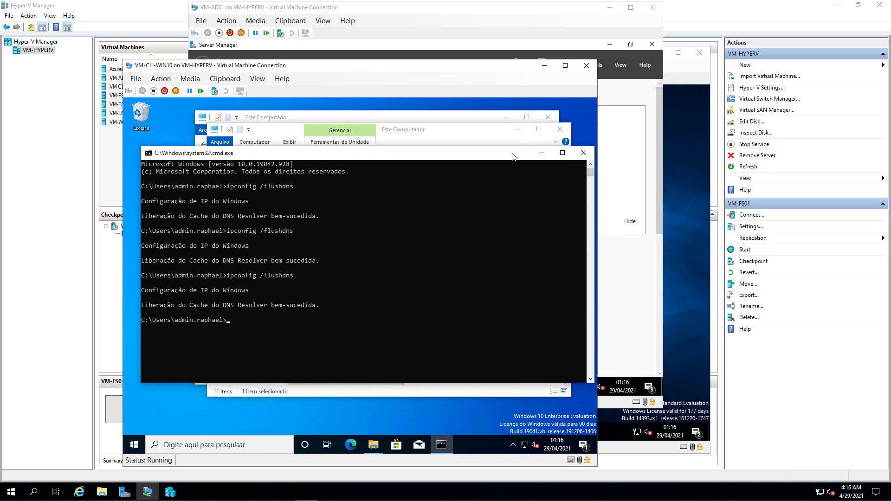
left_click(541, 152)
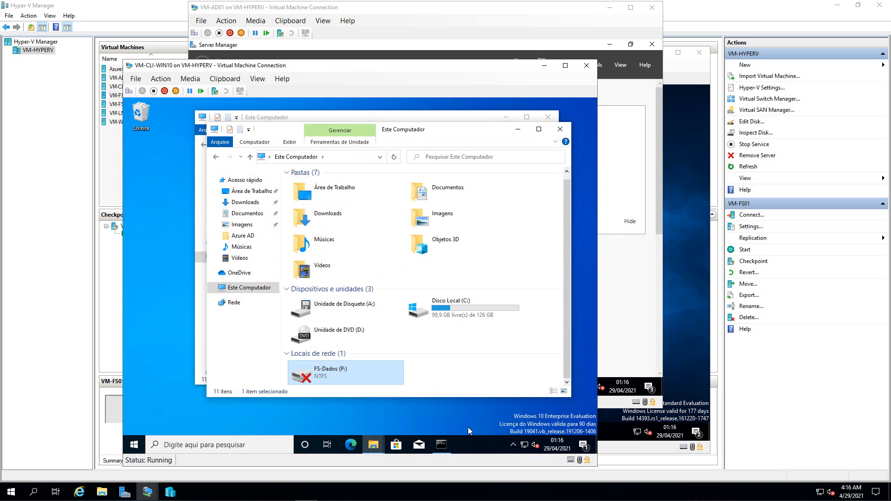
left_click(441, 444)
left_click(363, 323)
key("Escape")
type("ping f")
type("s")
key("Return")
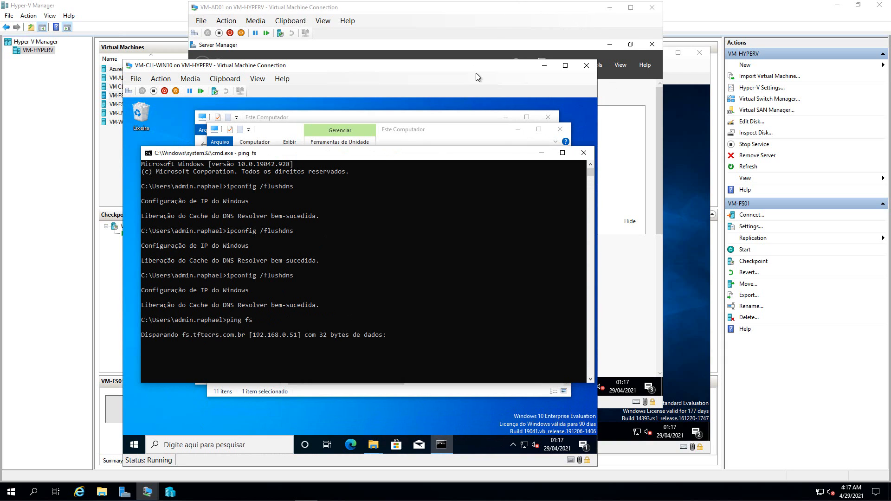
left_click(624, 300)
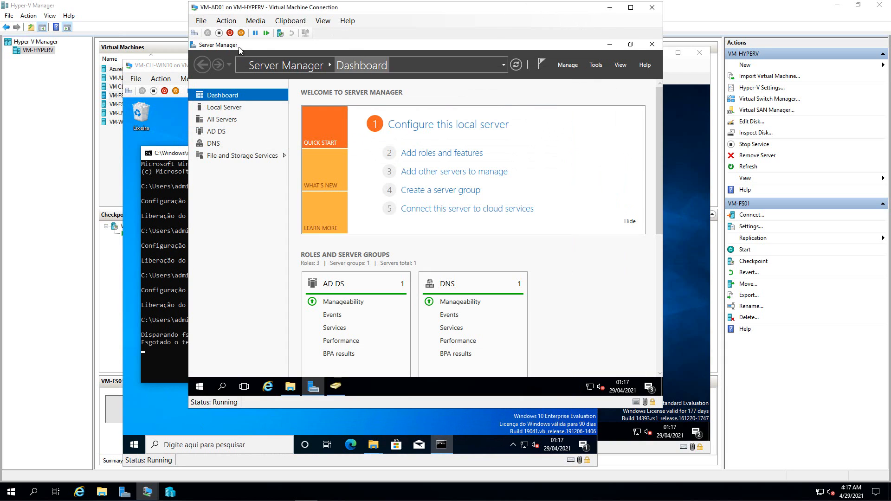
- Run ipconfig on VM-FS02 to confirm its address is 192.168.0.51
left_click(681, 121)
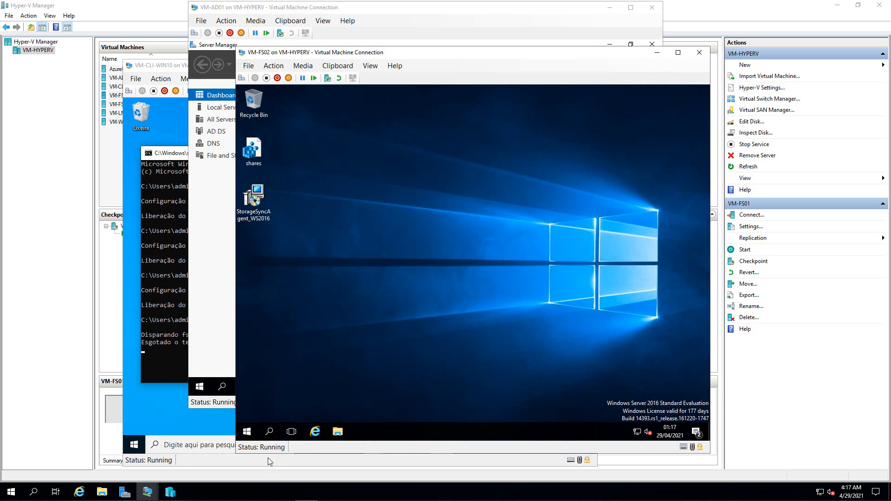
right_click(254, 427)
left_click(277, 386)
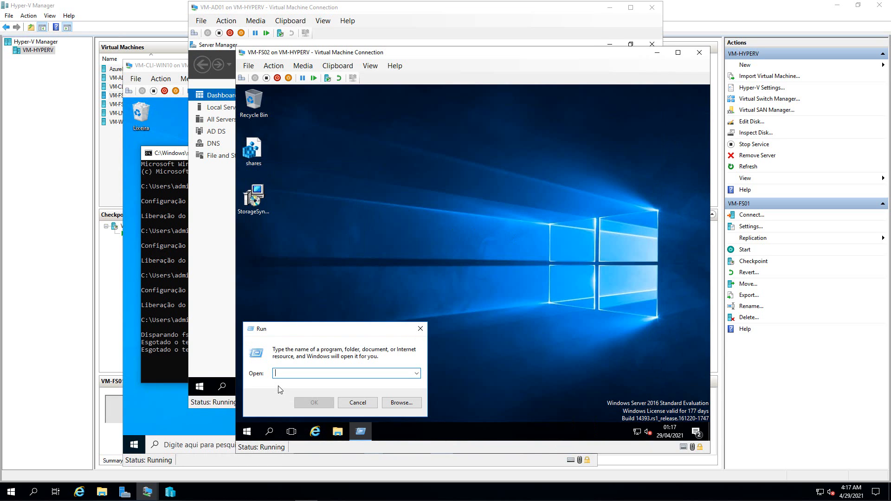
key("Escape")
type("ipconfig")
key("Return")
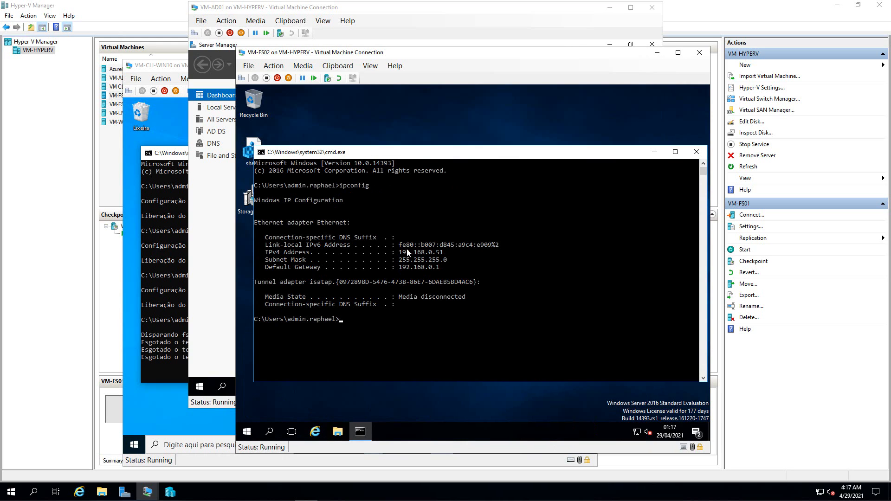
- Open the properties of the Dados folder on DATA (F:) and view its Sharing settings
left_click(337, 431)
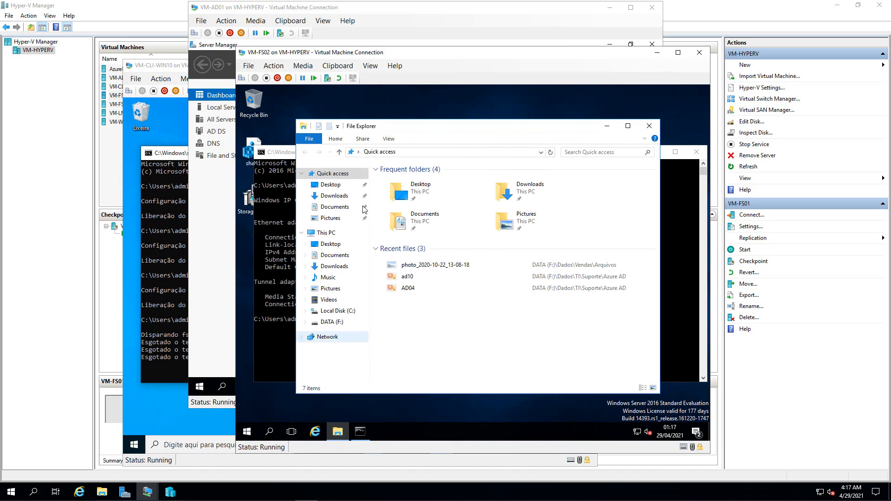
left_click(331, 321)
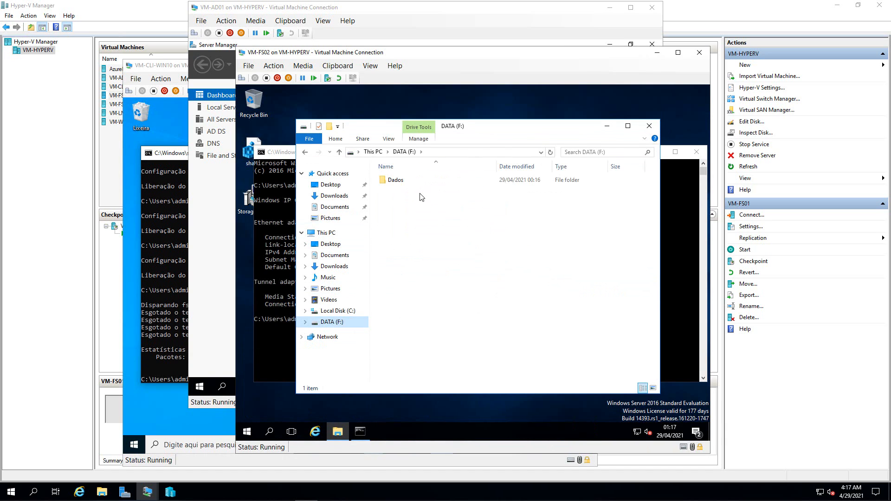
left_click(393, 181)
right_click(394, 181)
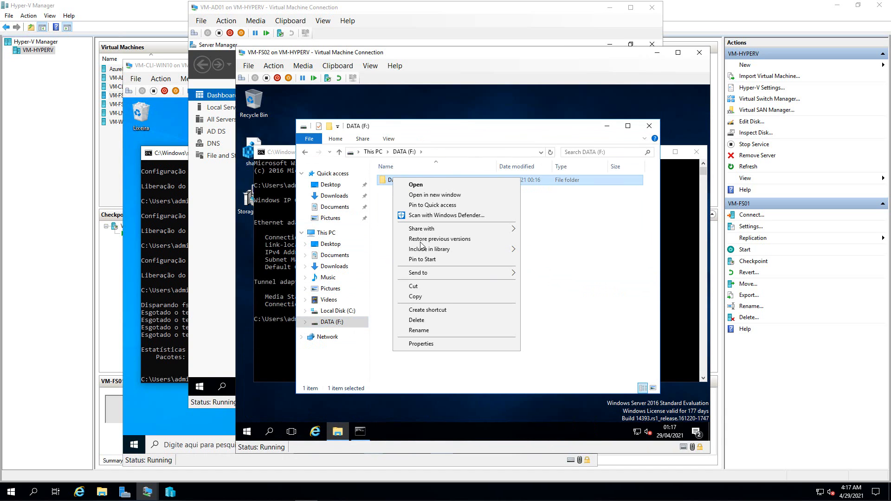
left_click(423, 345)
left_click(432, 201)
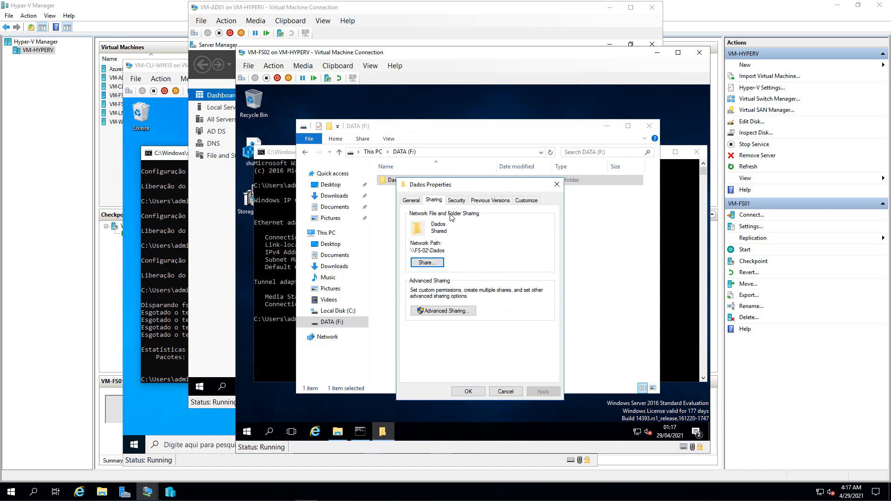
left_click(444, 311)
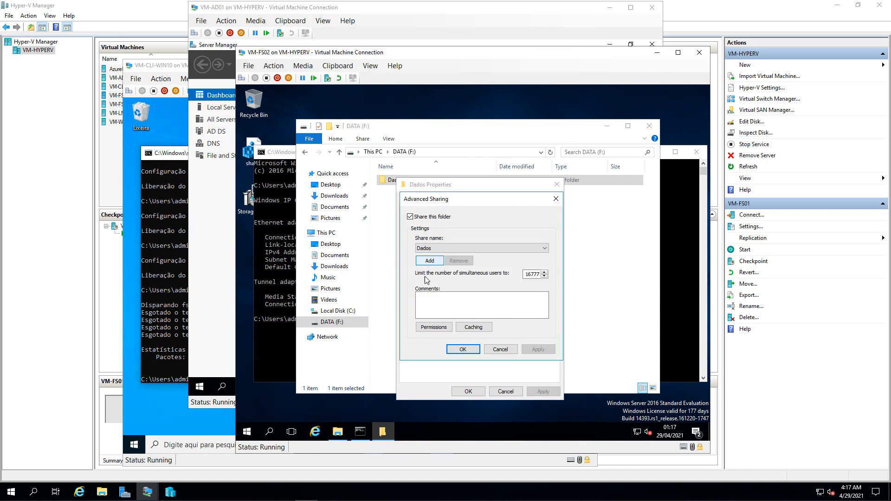
- Review Dados share permissions and Domain Users security permissions, then close without changes
left_click(433, 327)
left_click(571, 200)
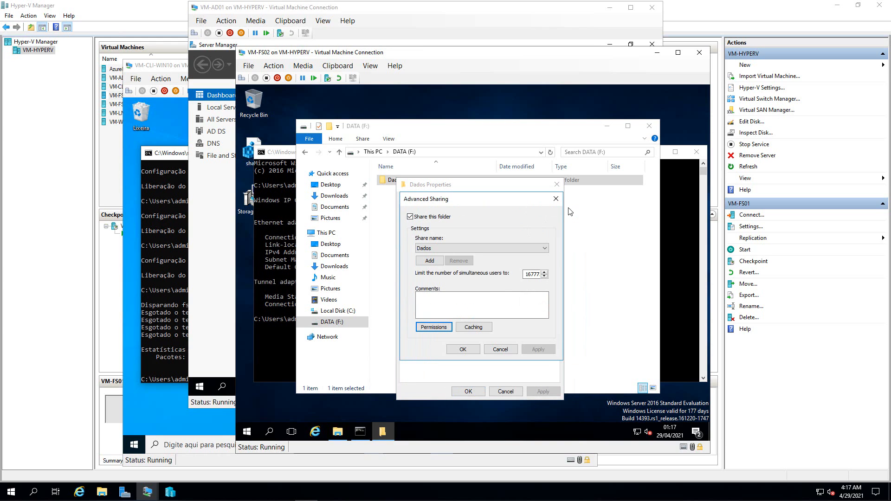
left_click(554, 199)
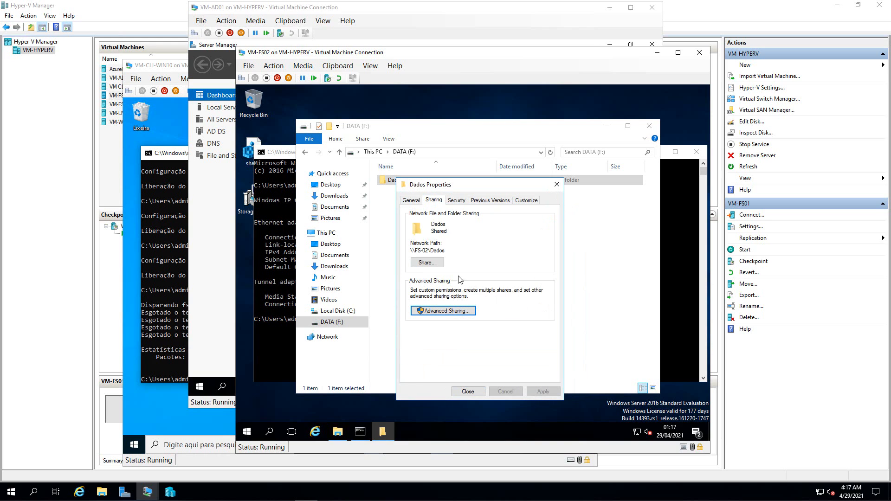
left_click(455, 201)
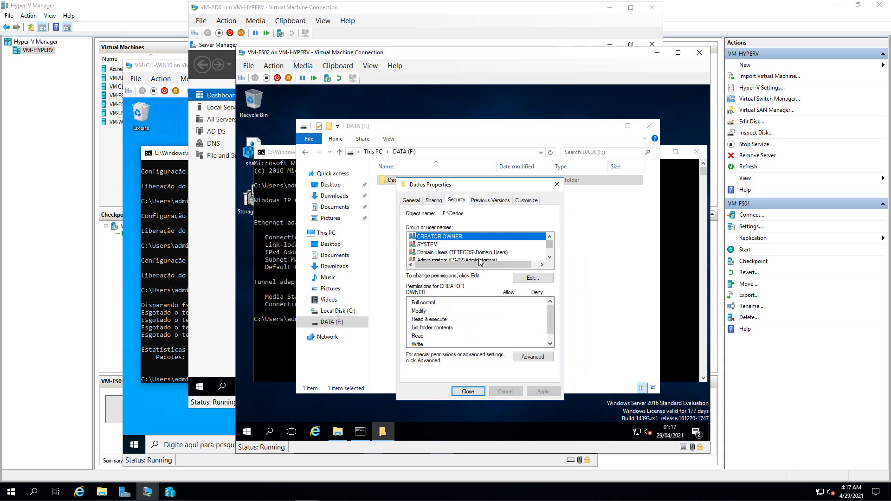
left_click(465, 254)
left_click(467, 391)
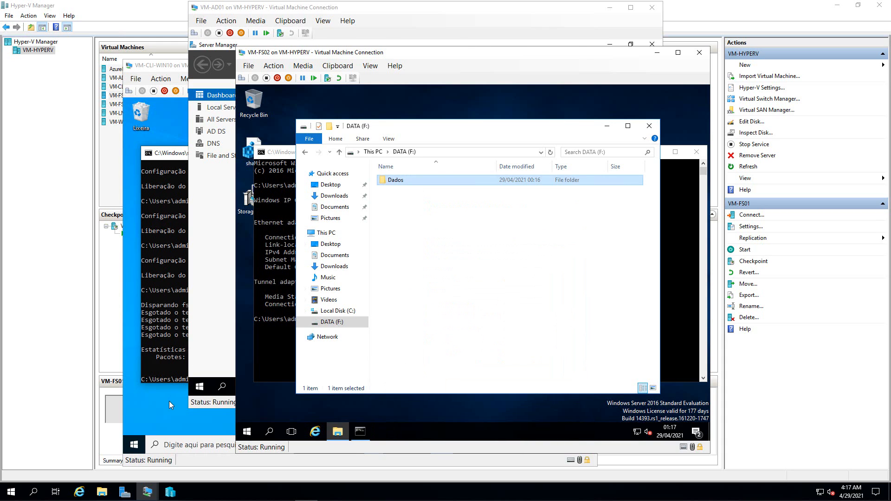
- Ping fs again from the client, which still times out, then return to VM-FS02
left_click(169, 399)
type("ping fs")
key("Return")
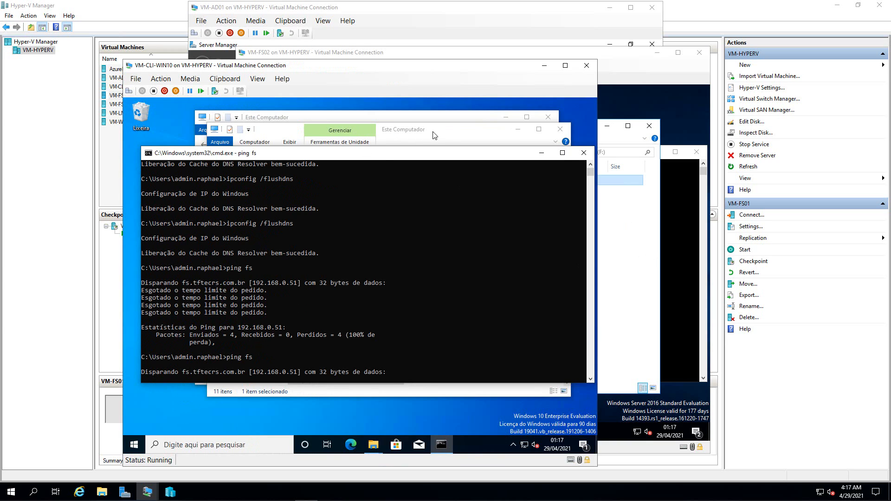
left_click(382, 136)
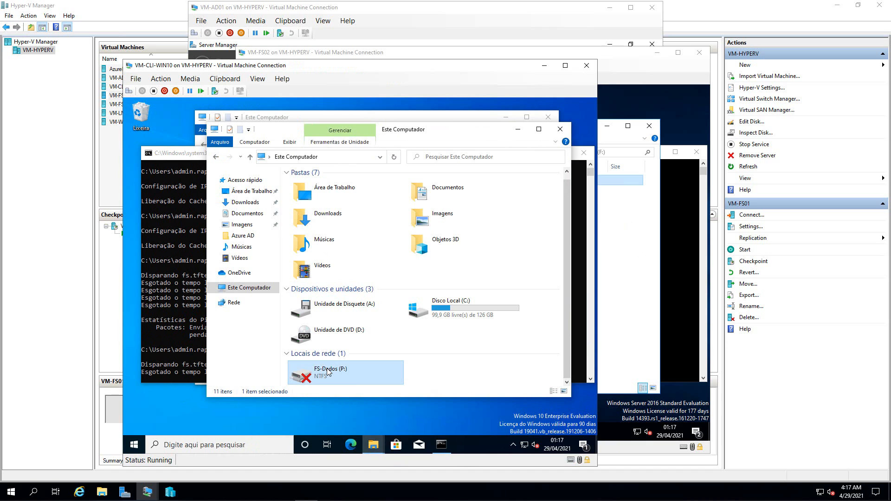
left_click(612, 430)
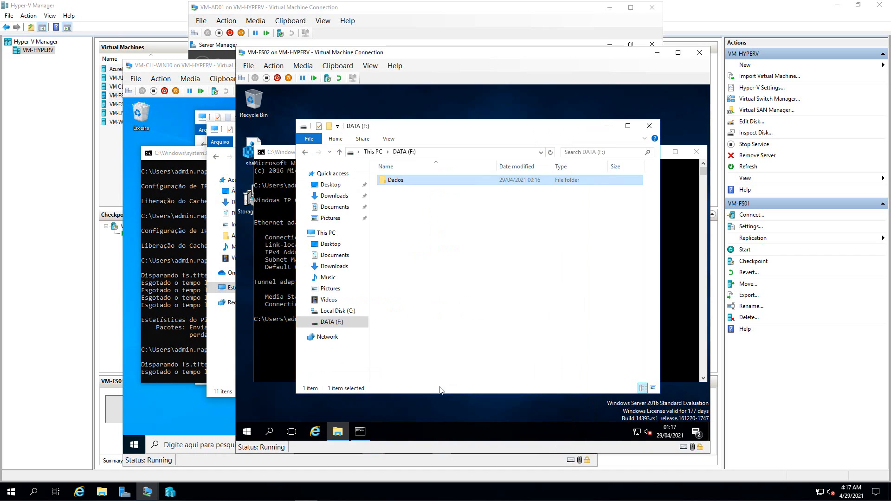
- Turn off Windows Firewall for domain networks on VM-FS02 through Control Panel in Small icons view
left_click(270, 433)
type("fi")
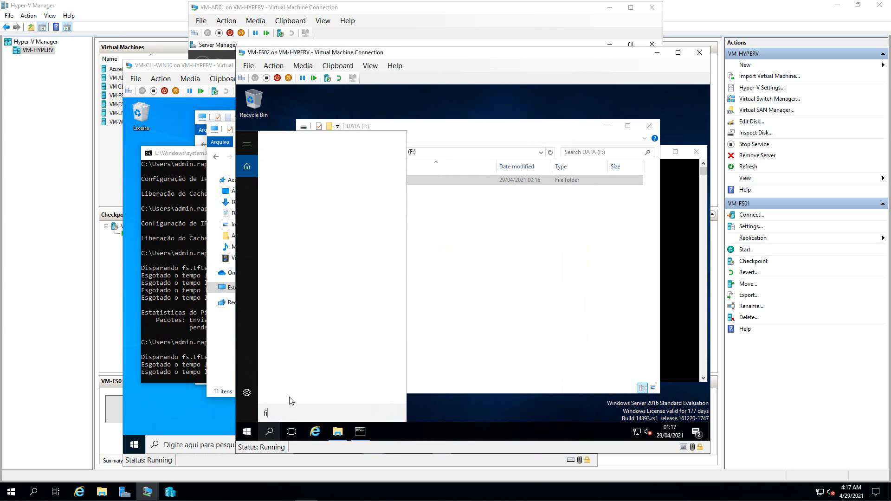
type("rewall")
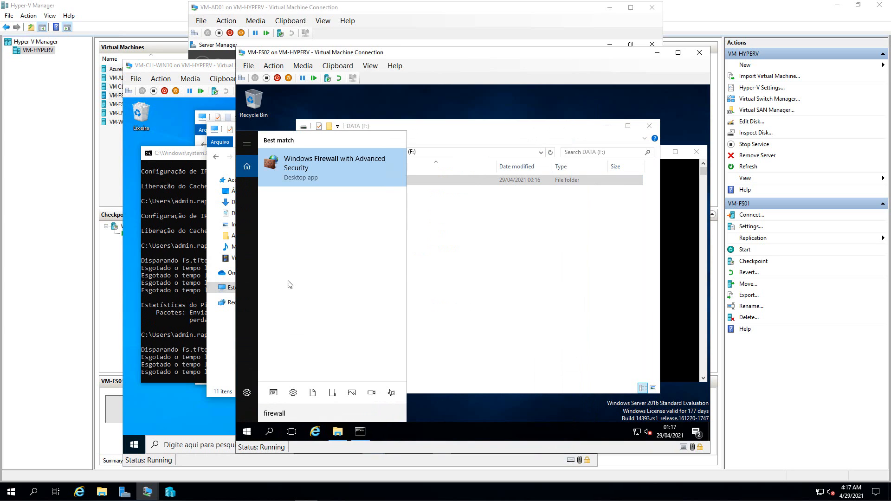
key("Return")
key("super+x")
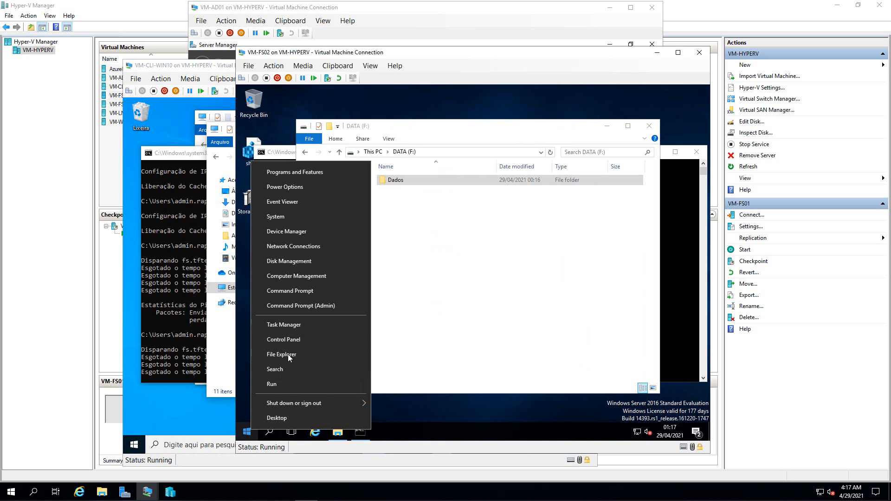
left_click(292, 338)
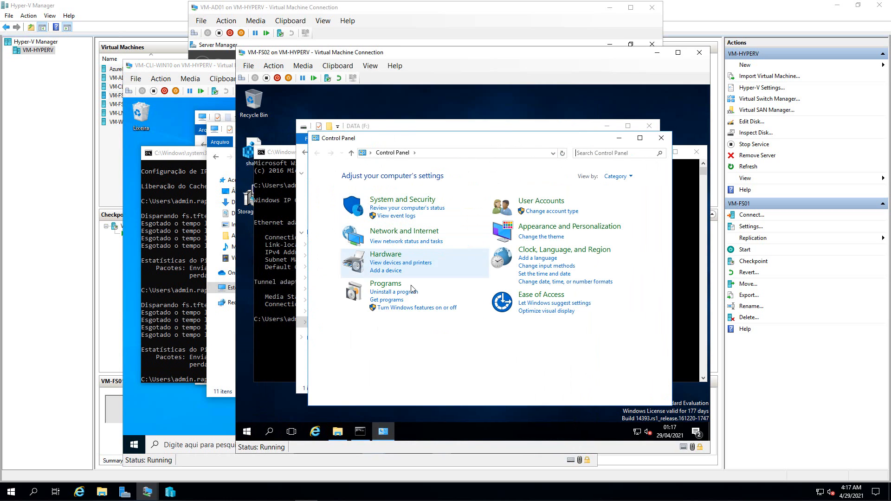
left_click(617, 177)
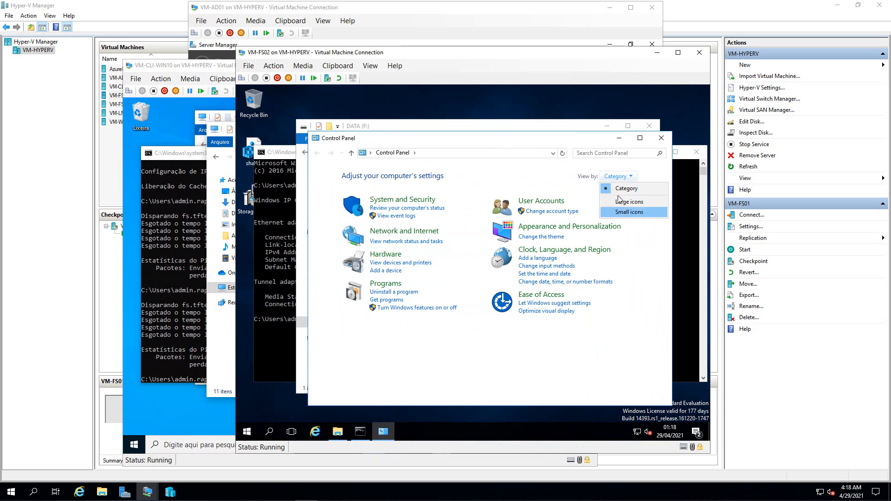
left_click(624, 217)
left_click(454, 347)
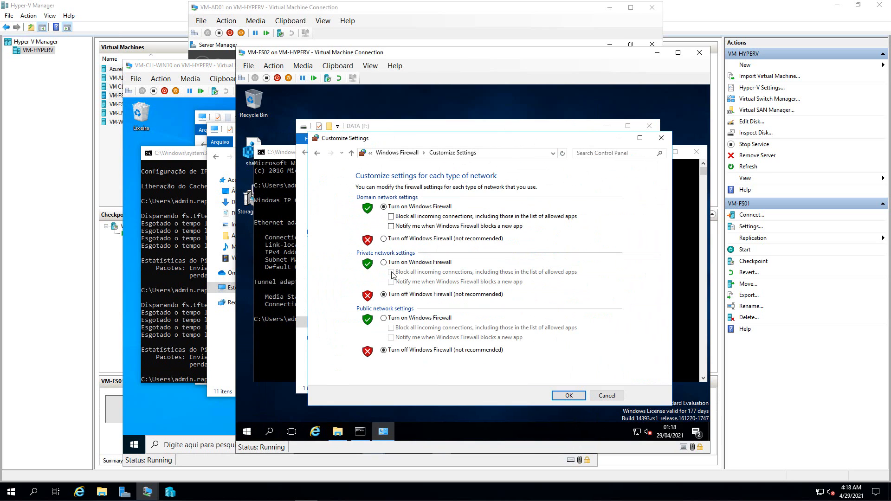
left_click(383, 238)
left_click(569, 395)
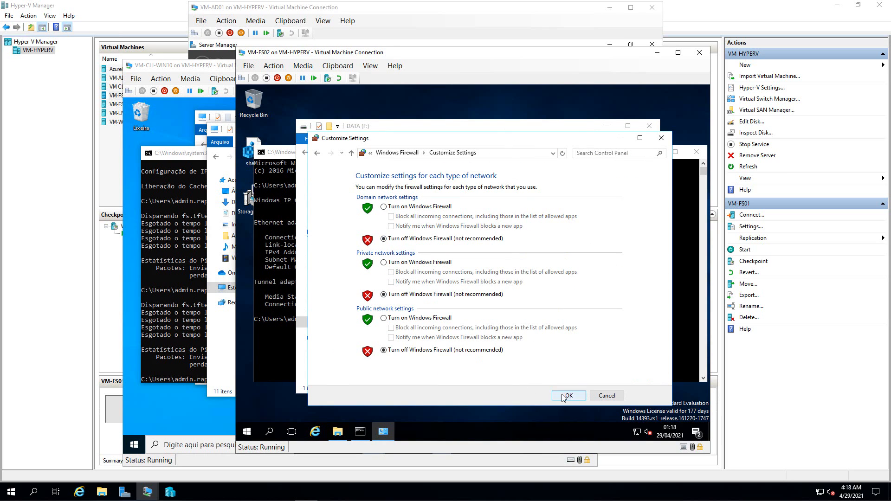
left_click(661, 138)
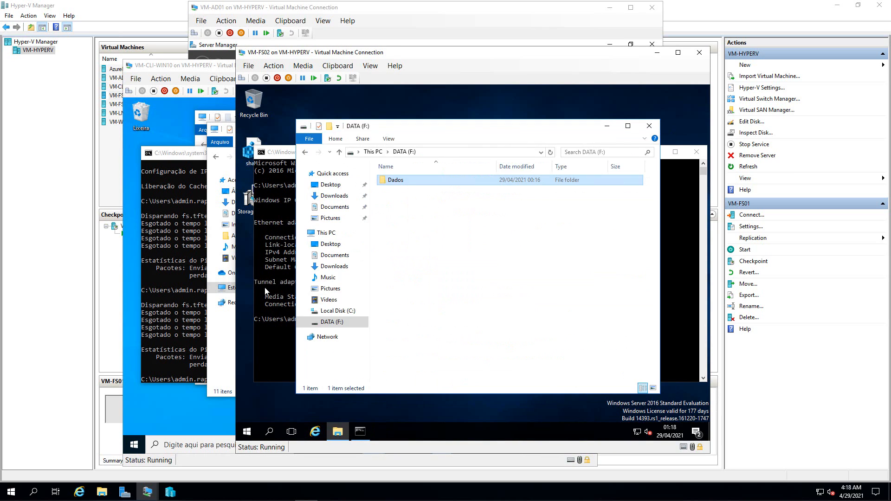
- Rerun ping fs on the Windows 10 client, which now gets replies
left_click(190, 301)
key("Up")
key("Return")
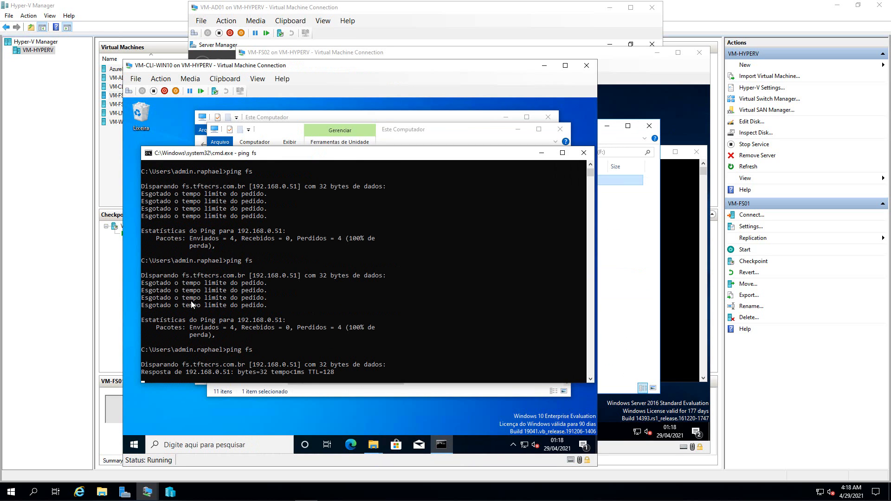
- Retry opening FS-Dados (P:), cancel the network error, and refresh the drive list twice
left_click(439, 132)
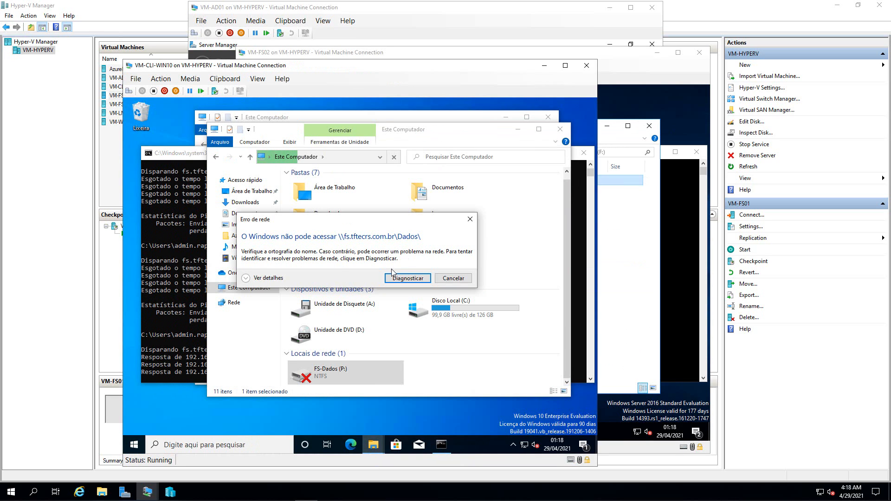
left_click(440, 279)
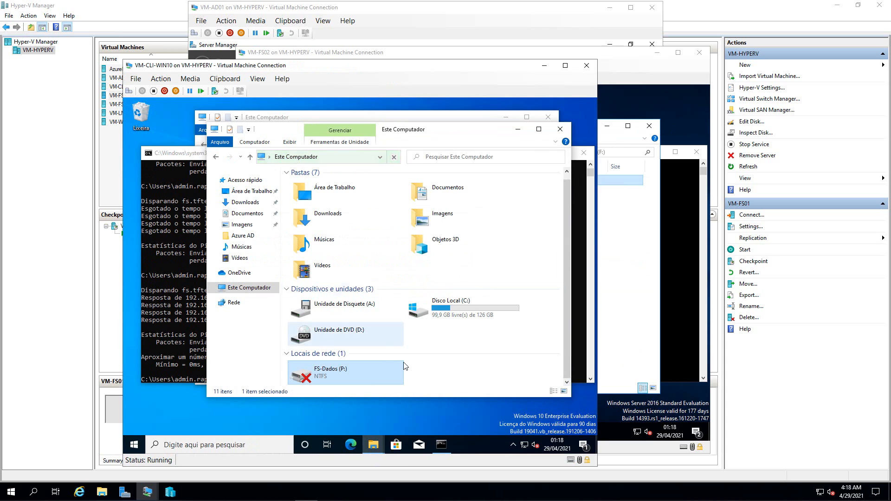
left_click(419, 367)
double_click(381, 368)
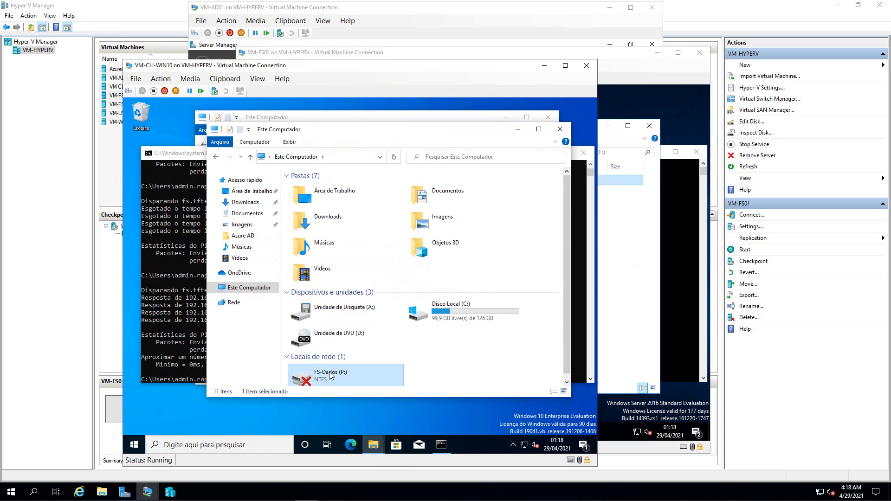
left_click(447, 279)
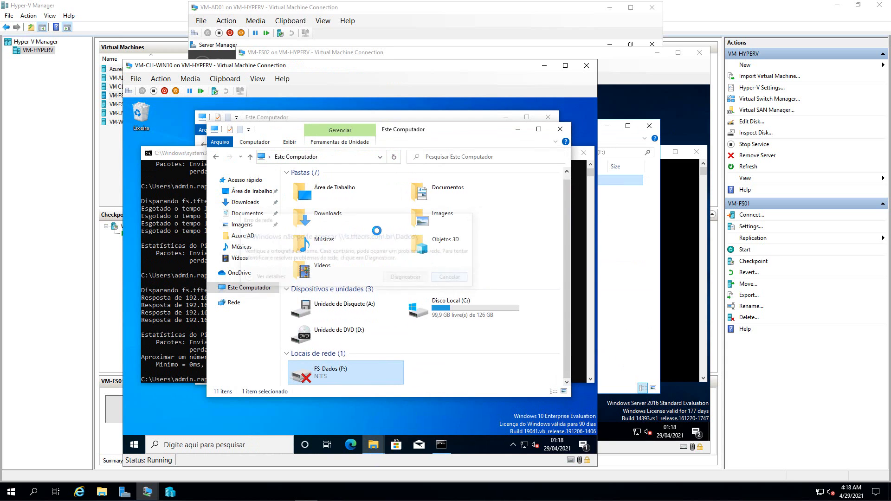
left_click(394, 157)
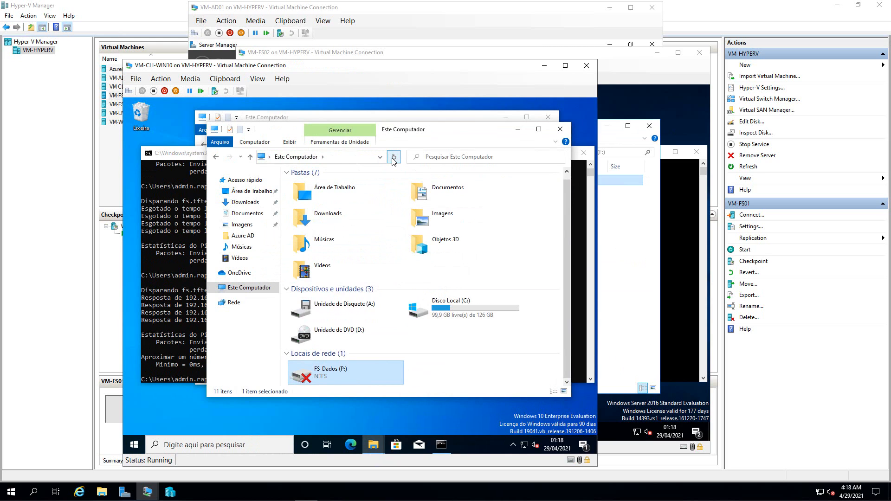
left_click(394, 158)
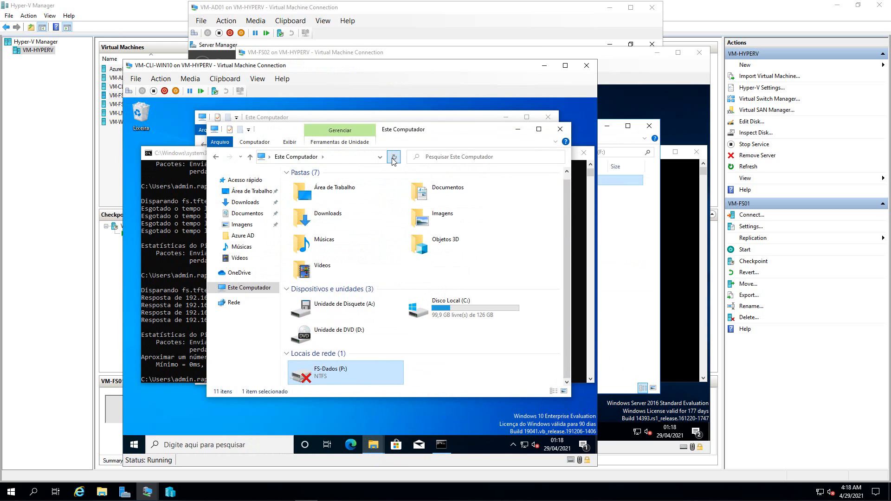
- Browse to \\fs in the address bar and open its Dados share
left_click(343, 158)
type("\\\\")
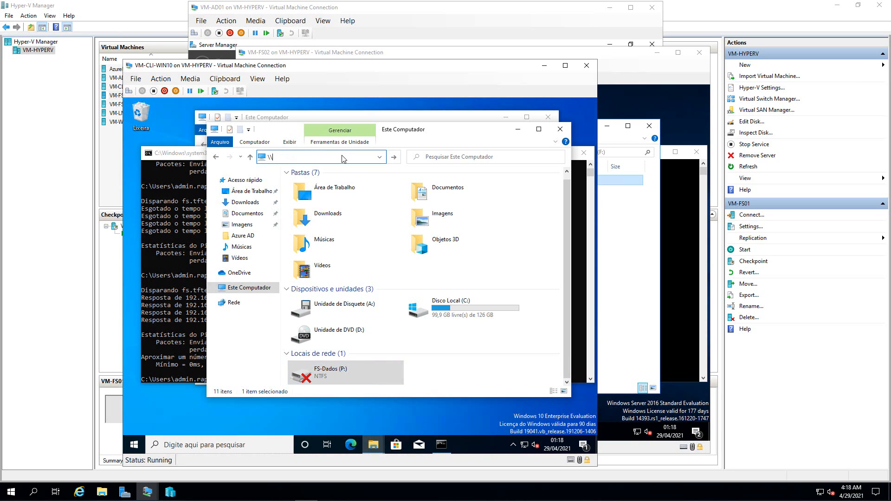
type("fs")
key("Return")
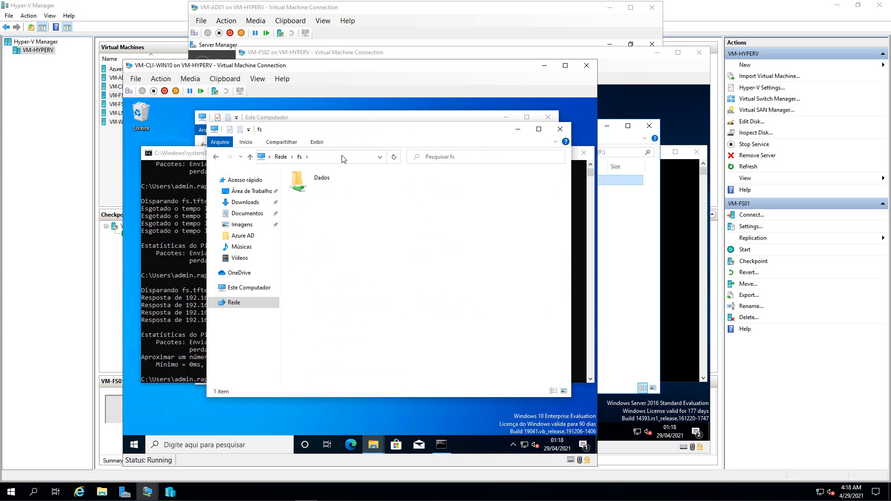
double_click(299, 182)
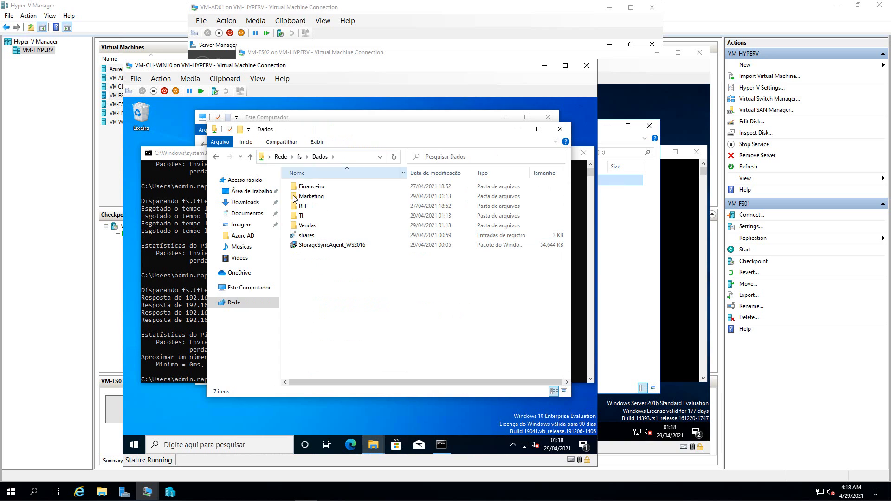
left_click(215, 158)
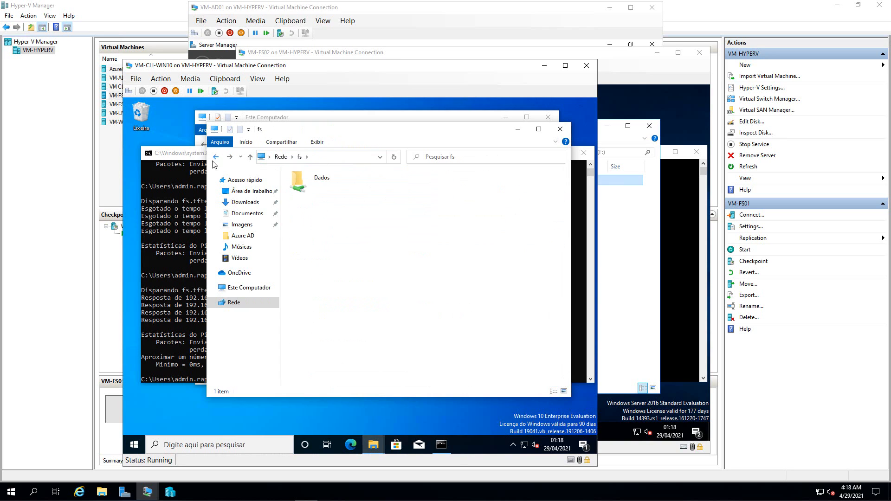
- Open FS-Dados (P:) > TI > Suporte > Azure AD and view the AD_Sync03 image
left_click(249, 287)
left_click(311, 366)
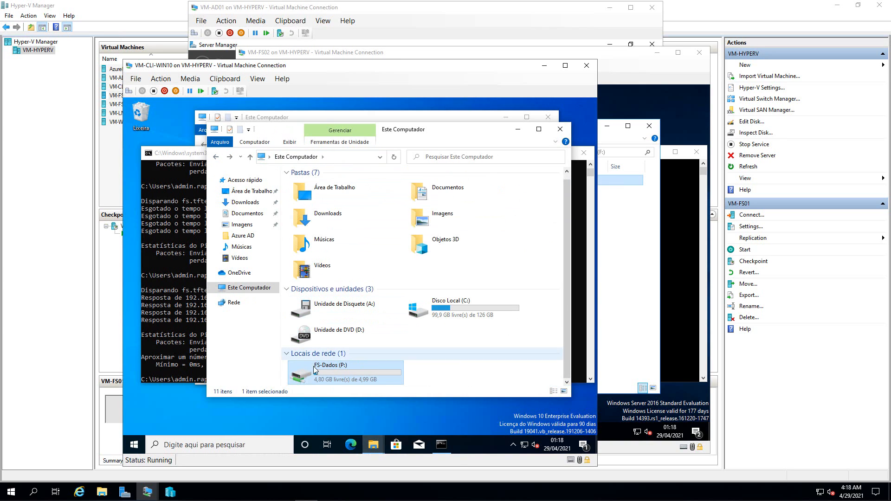
double_click(341, 369)
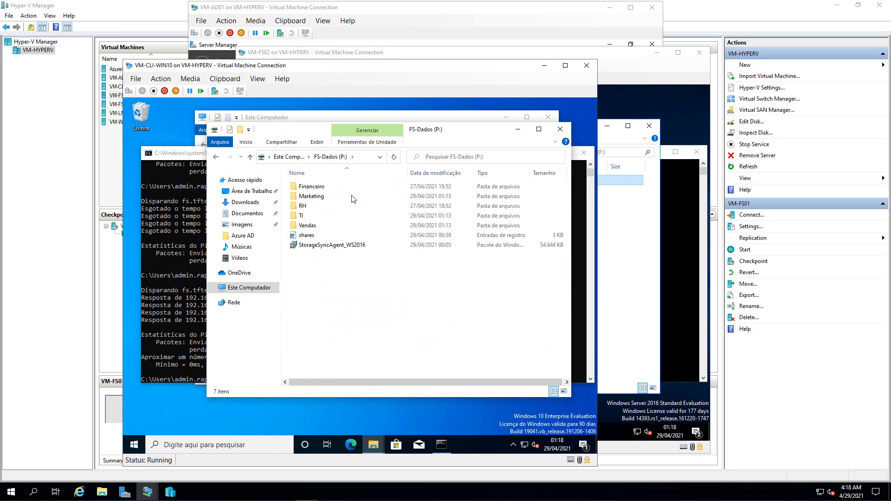
double_click(299, 216)
left_click(308, 207)
double_click(308, 209)
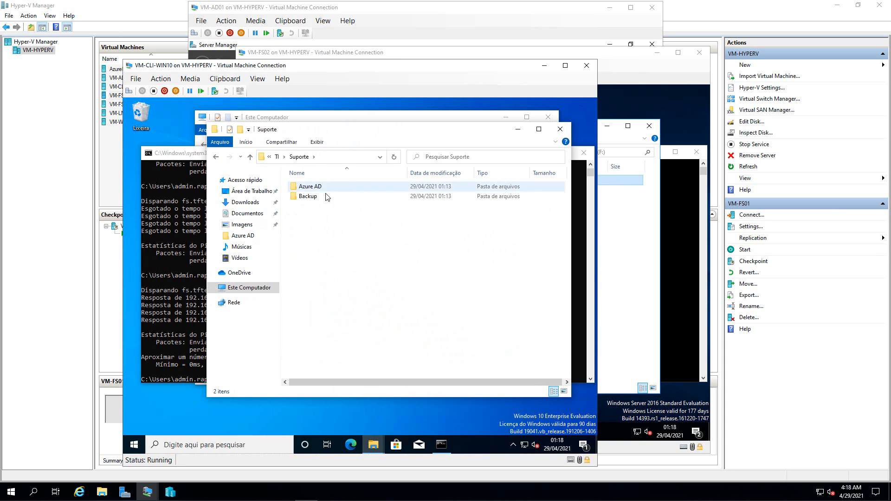
double_click(310, 186)
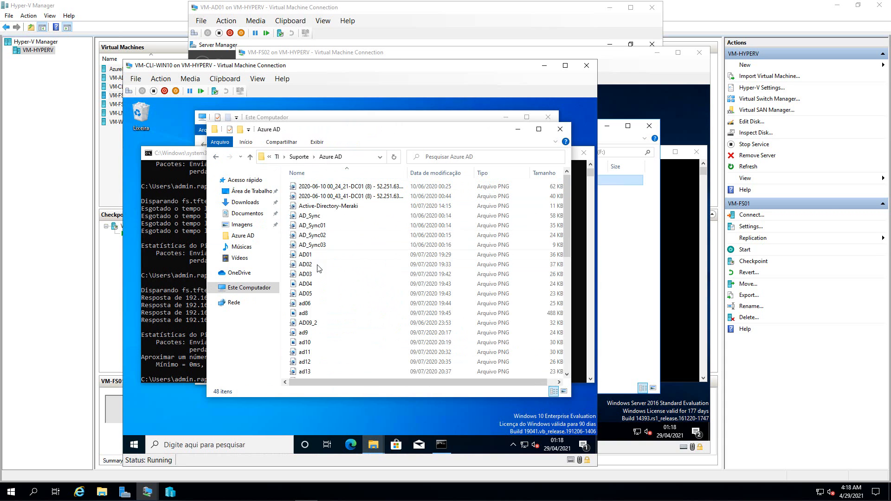
left_click(311, 246)
key("Return")
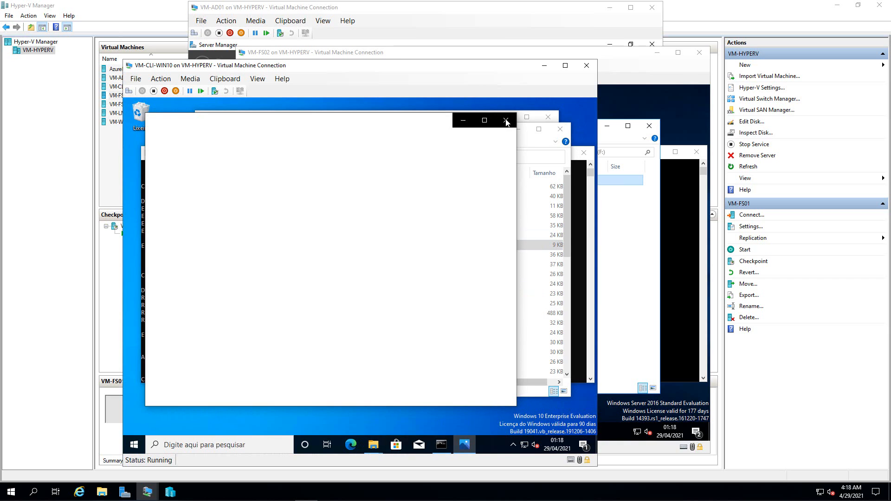
left_click(505, 121)
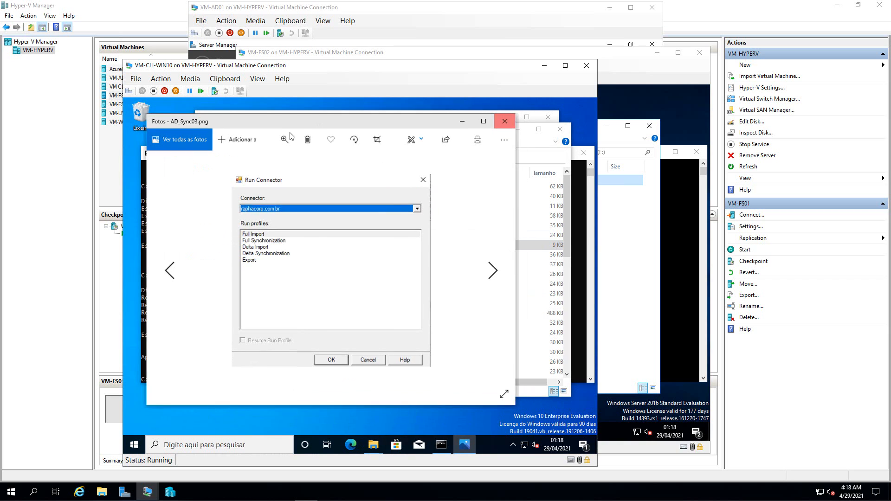
- Go back to TI and open Treinamentos > Pro Cert AZ-900
left_click(217, 158)
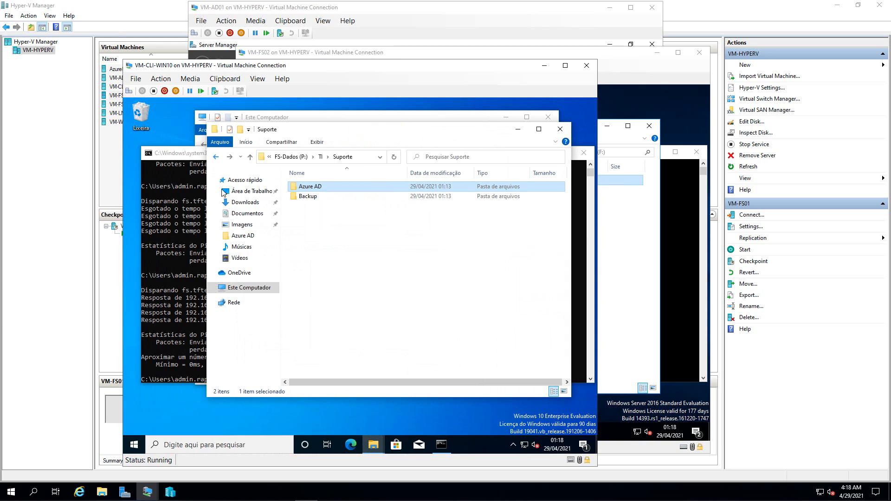
left_click(216, 158)
double_click(309, 215)
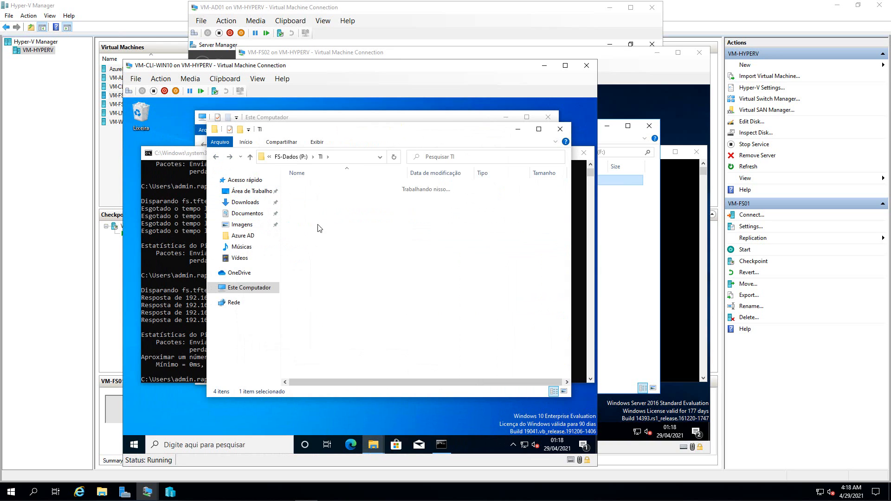
double_click(314, 206)
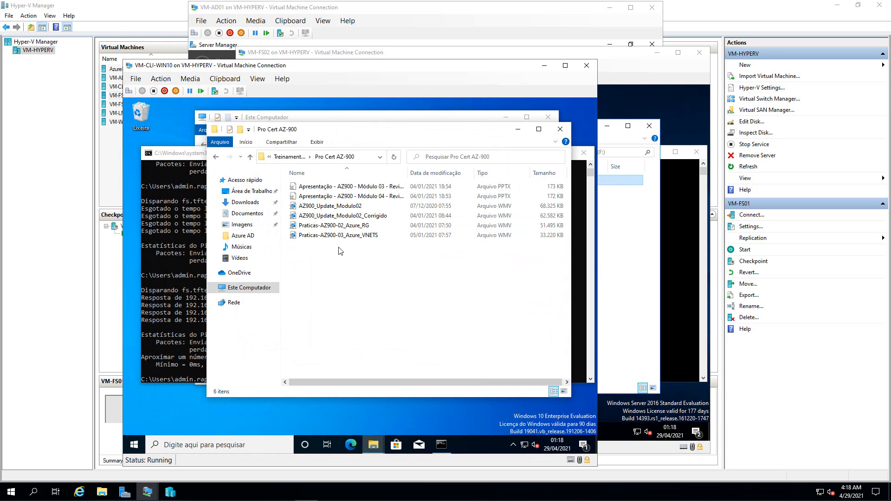
- Play the AZ900_Update_Modulo02 video, skip ahead to the Update slides, and close it
double_click(333, 206)
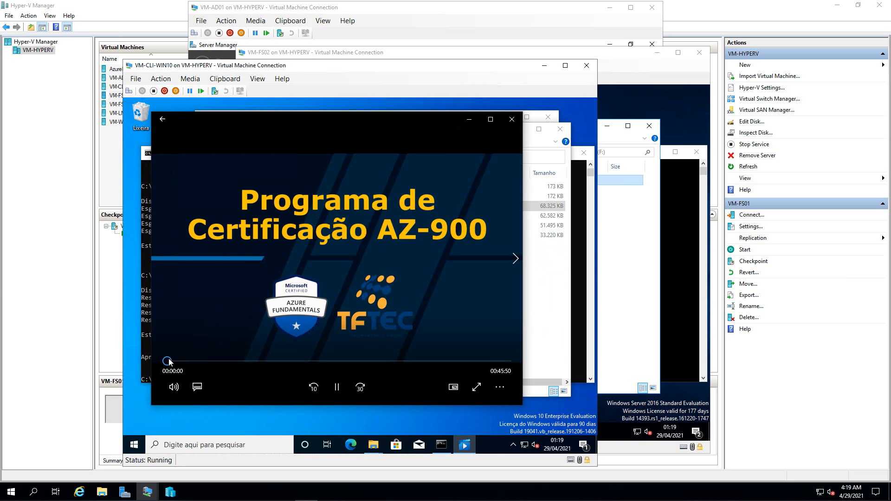
left_click(179, 361)
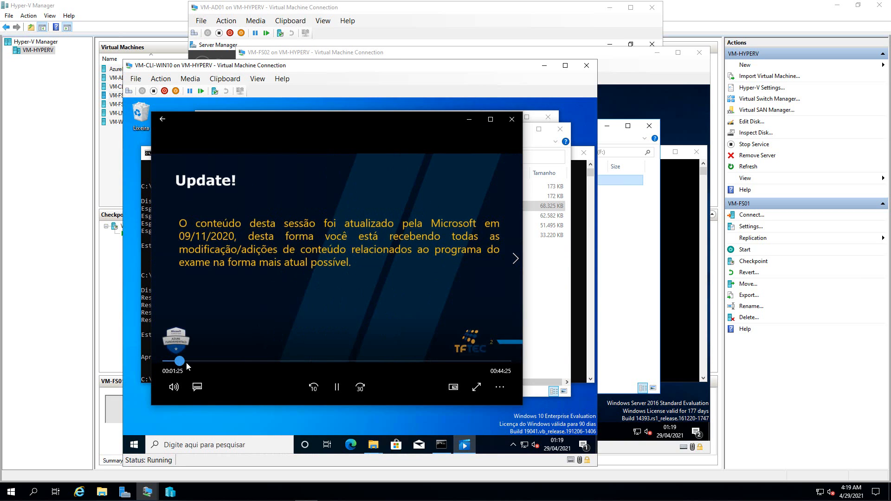
left_click(188, 364)
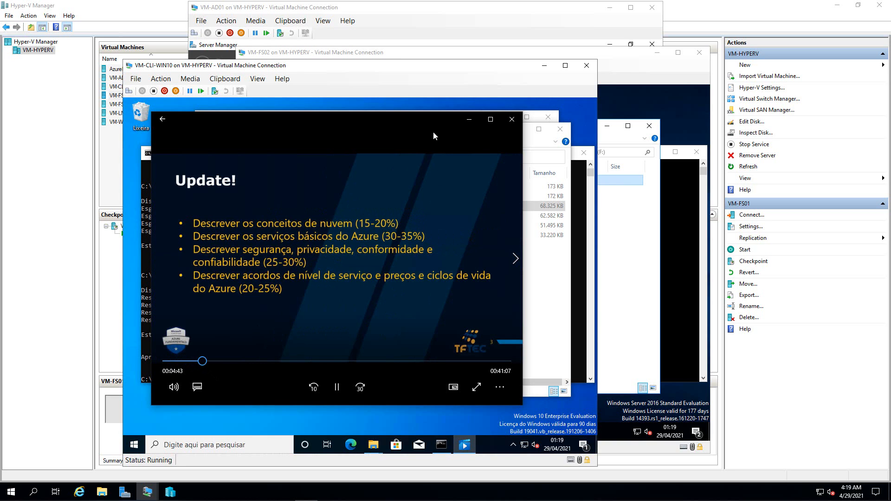
left_click(511, 120)
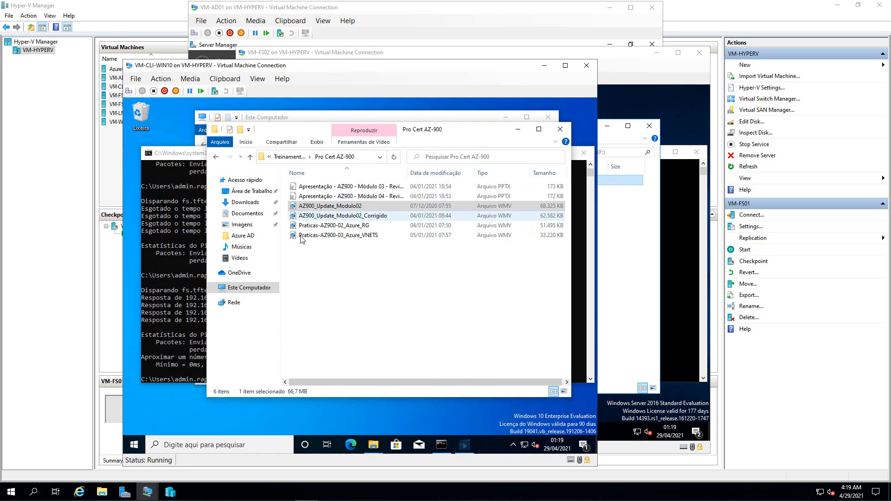
- Play Praticas-AZ900-03_Azure_VNETS, seek ahead to the Create virtual network part, then close it
left_click(305, 237)
double_click(308, 237)
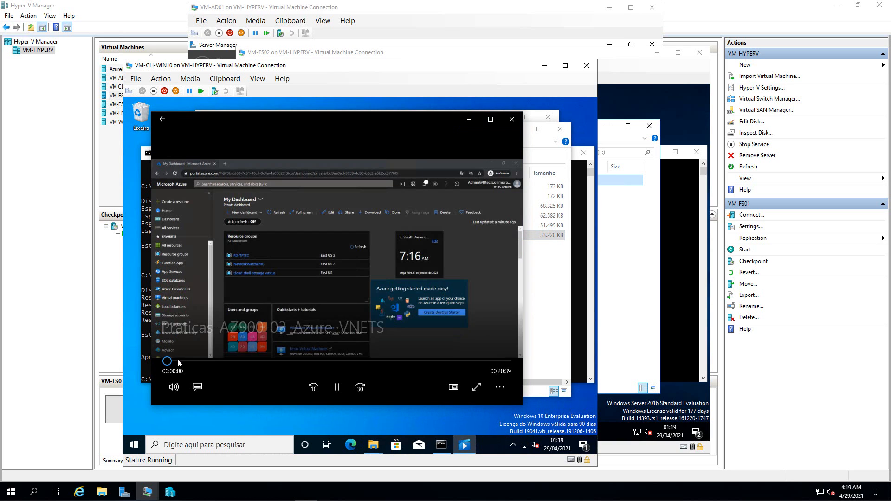
left_click_drag(181, 365, 191, 368)
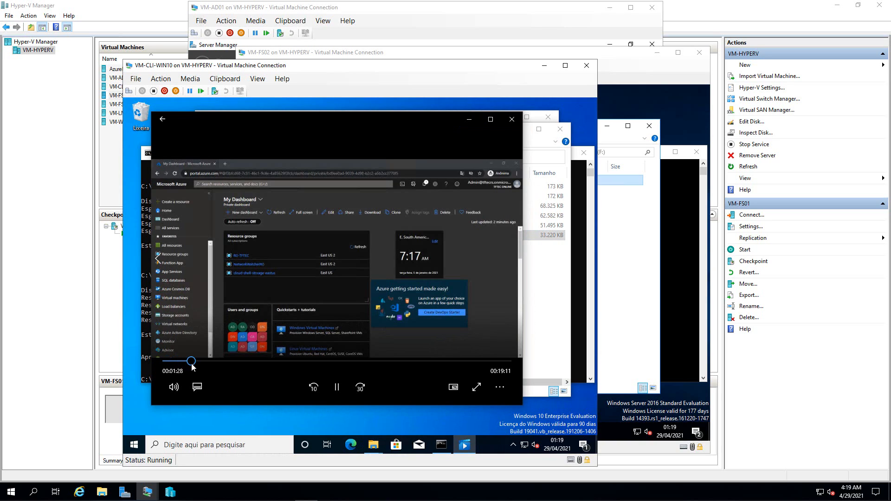
left_click(203, 362)
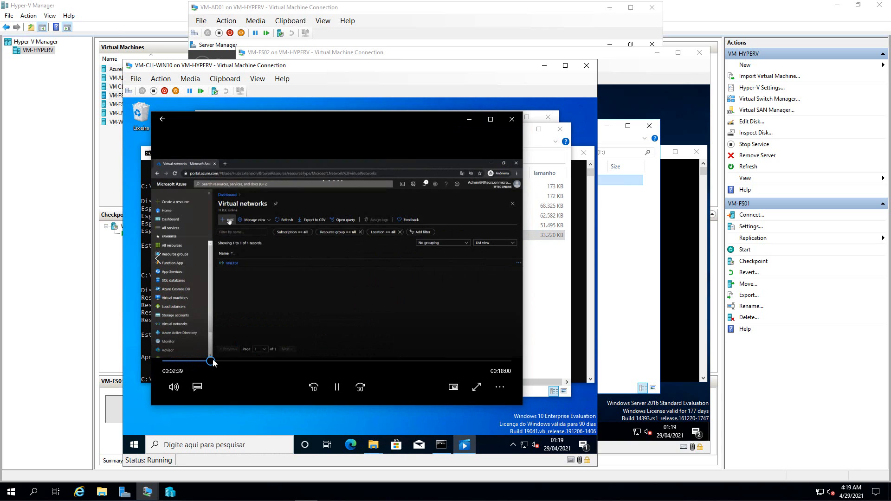
left_click(210, 361)
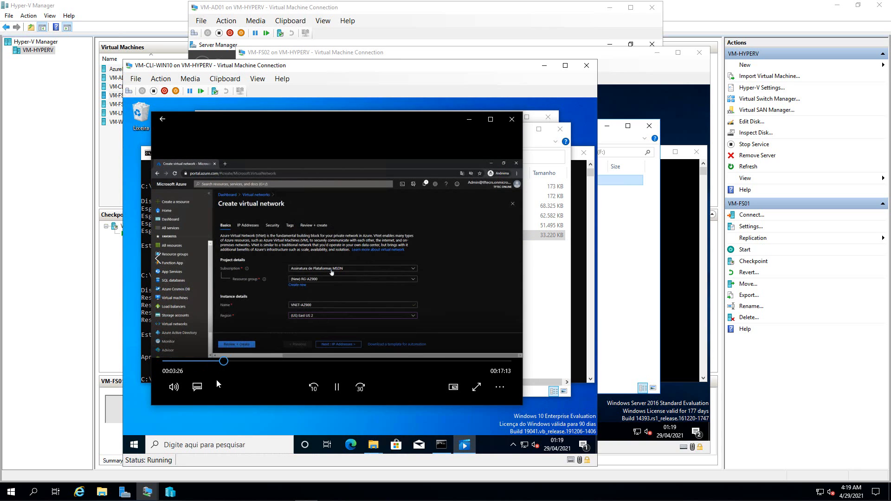
left_click(511, 119)
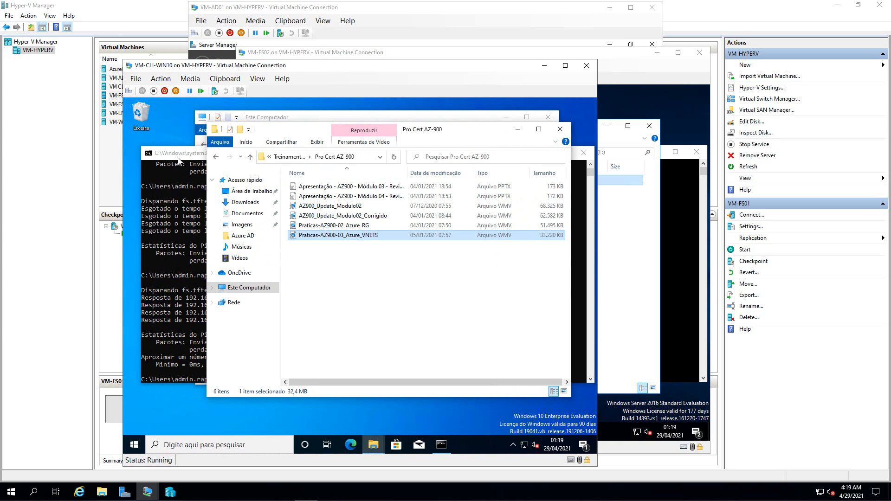
- Close the command prompt, go back twice to the TI folder, and bring Este Computador forward
left_click(179, 165)
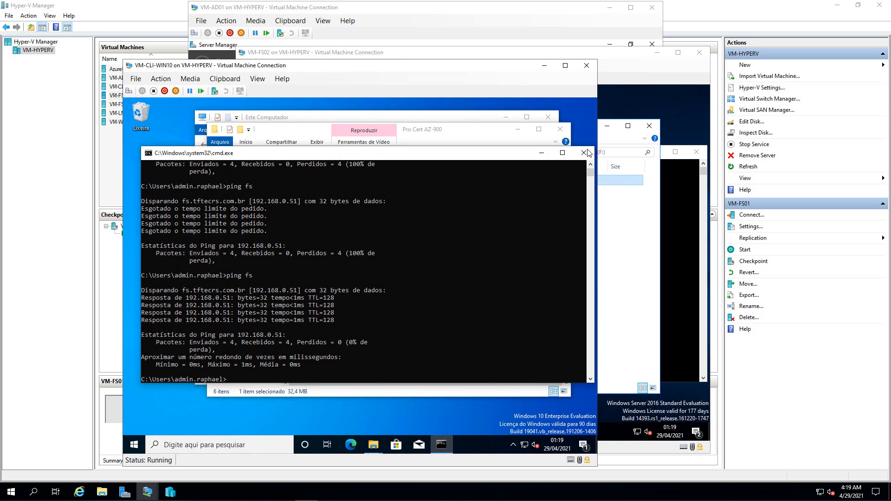
left_click(583, 152)
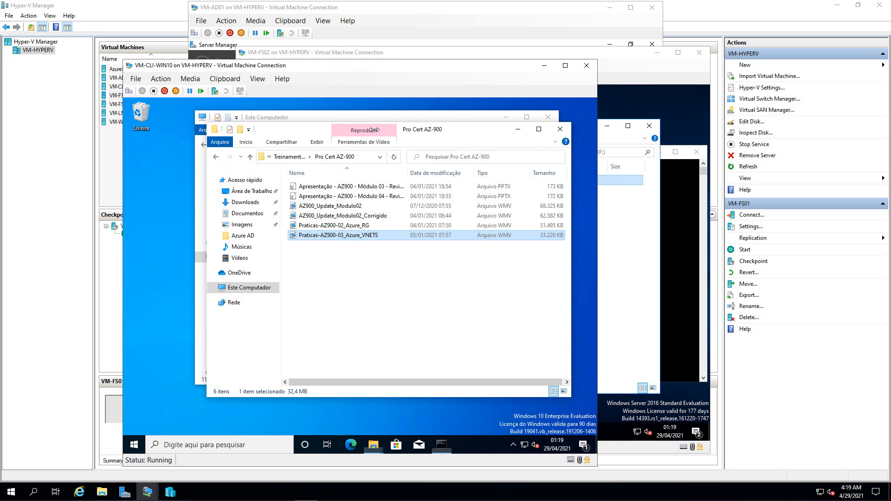
left_click(215, 157)
left_click(216, 157)
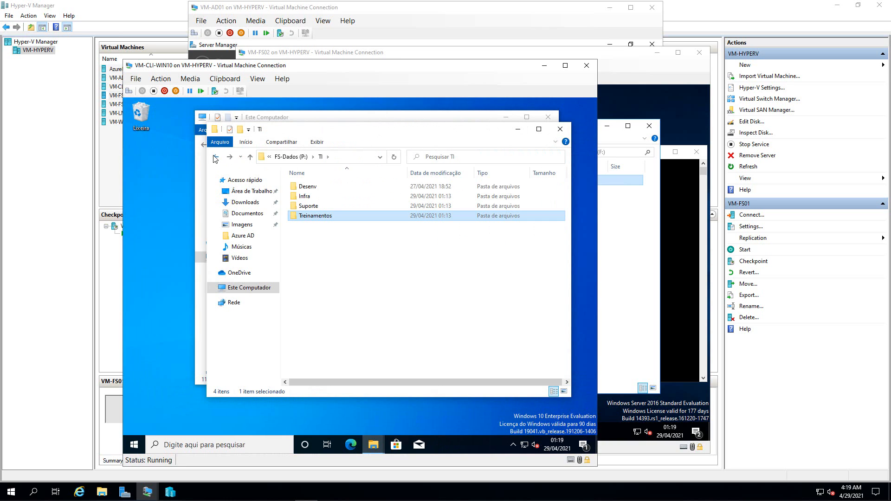
left_click(372, 115)
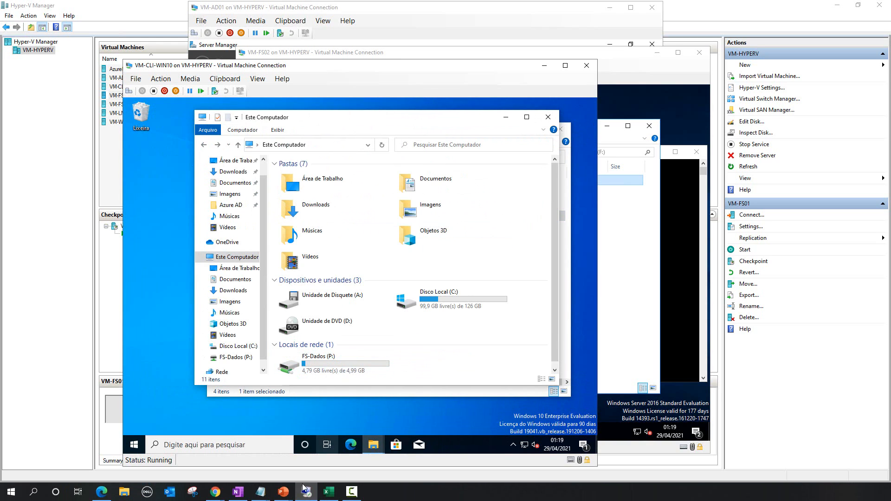
- Refresh and reload the portal, reopening GR-FSTFTEC, until FS-02 shows healthy with 154 files downloaded
mouse_move(217, 494)
left_click(251, 448)
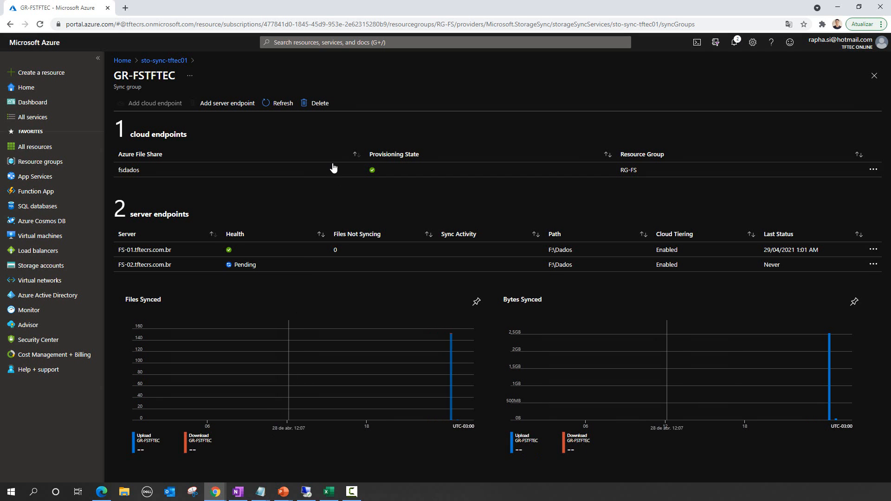
left_click(275, 106)
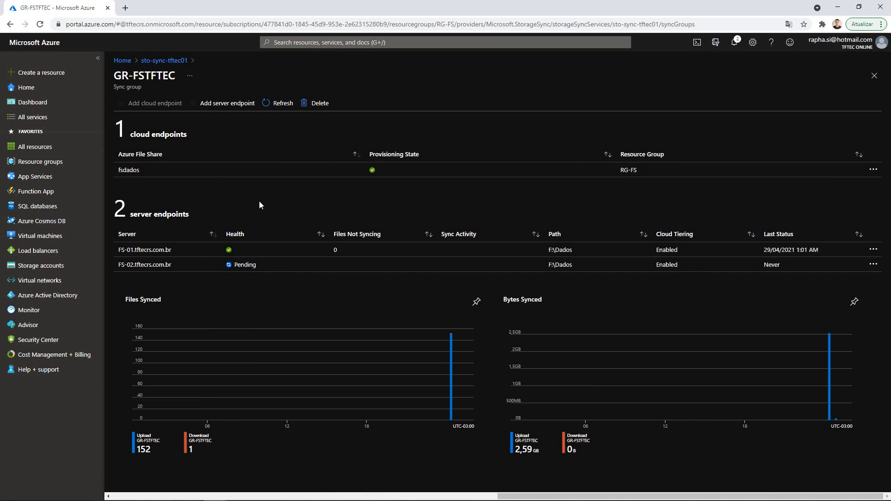
key("F5")
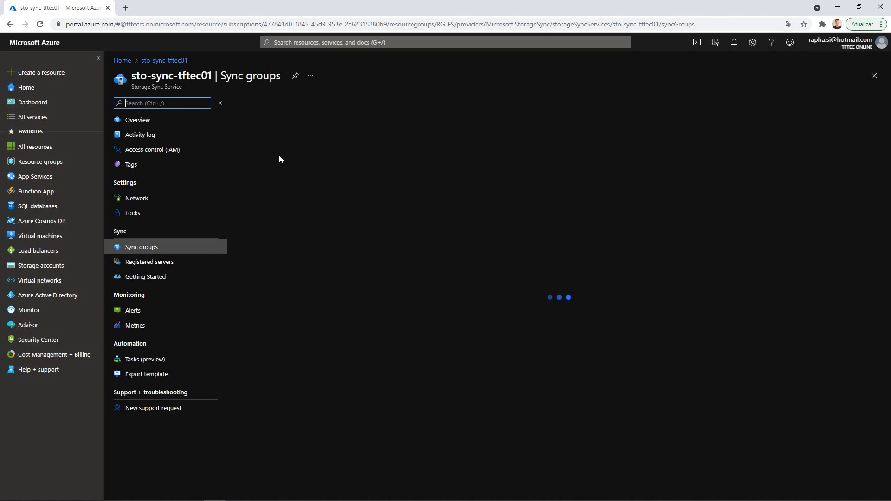
left_click(265, 150)
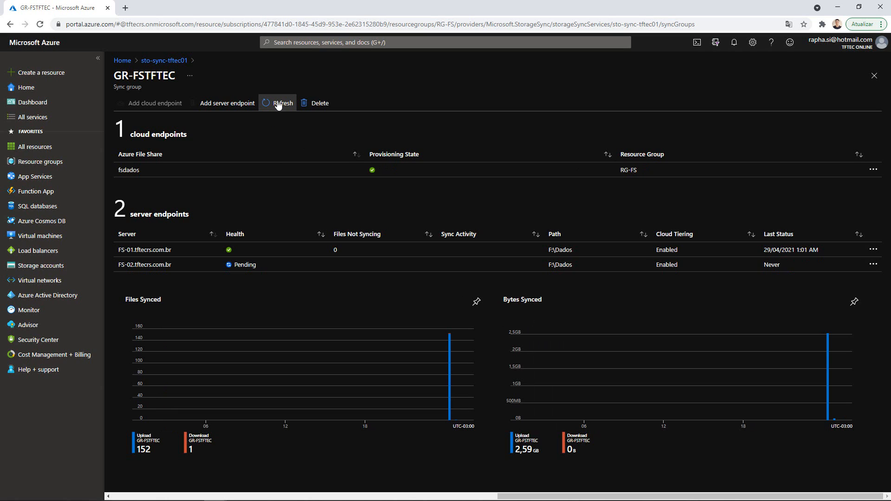
left_click(278, 104)
key("F5")
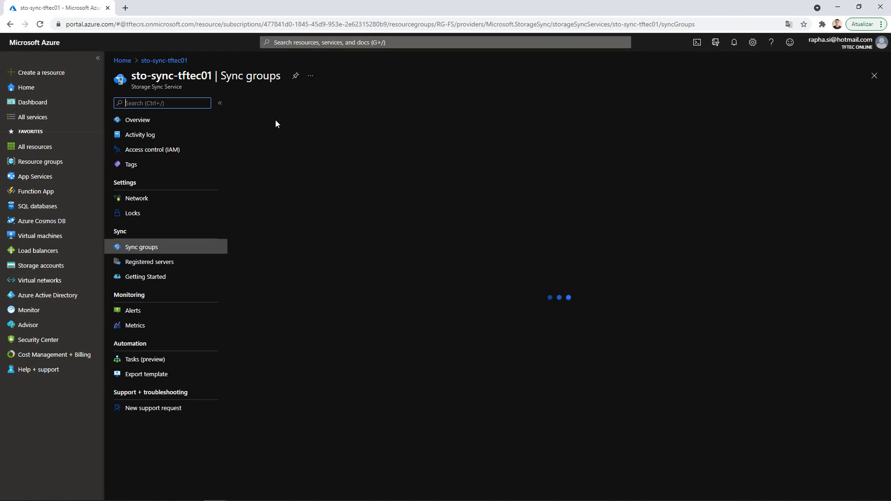
left_click(258, 151)
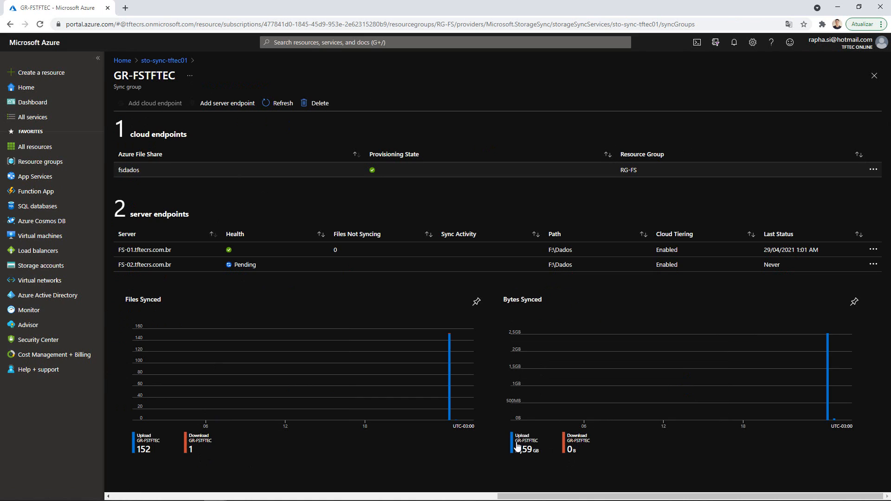
left_click(279, 103)
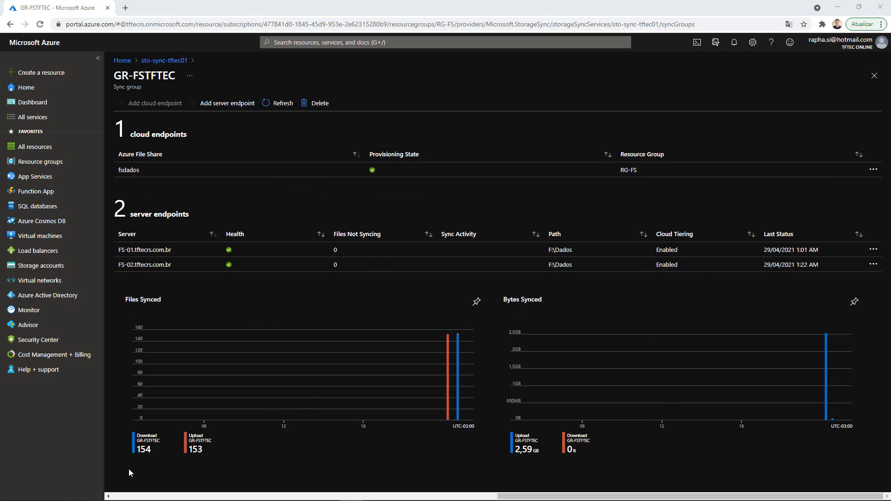
- Hide the Upload series in the Files Synced chart, then switch to the Hyper-V client session
left_click(143, 445)
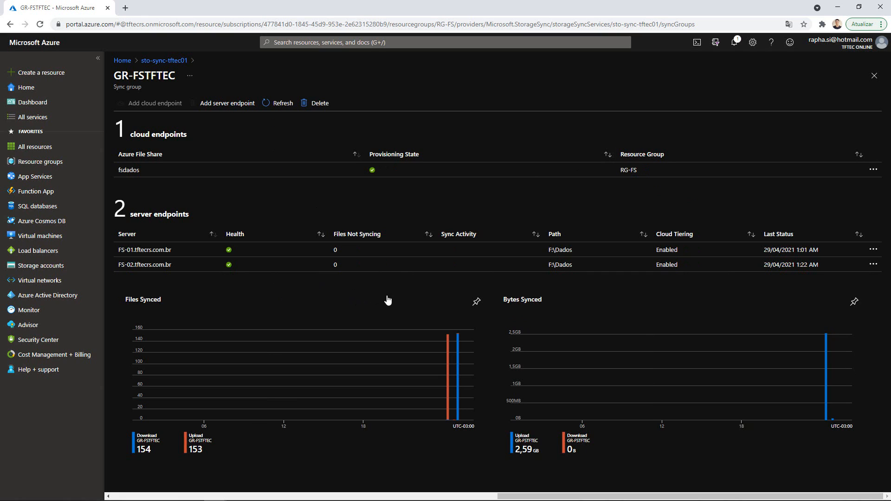
mouse_move(380, 495)
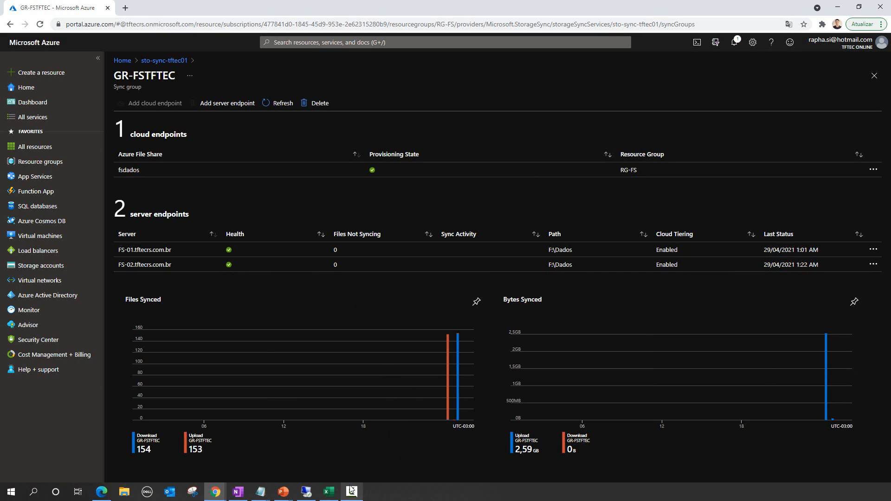
left_click(302, 491)
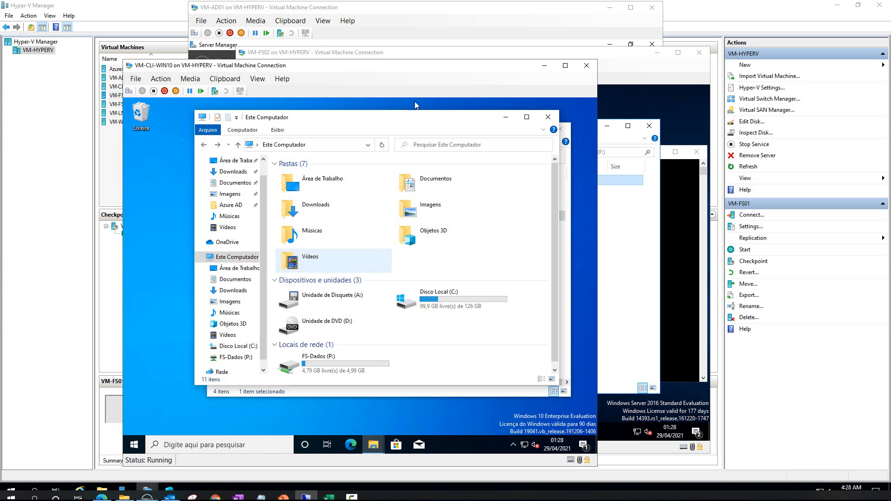
- Open FS-Dados (P:) > TI > Infra to see the lesson videos, then go back to the share root
double_click(308, 359)
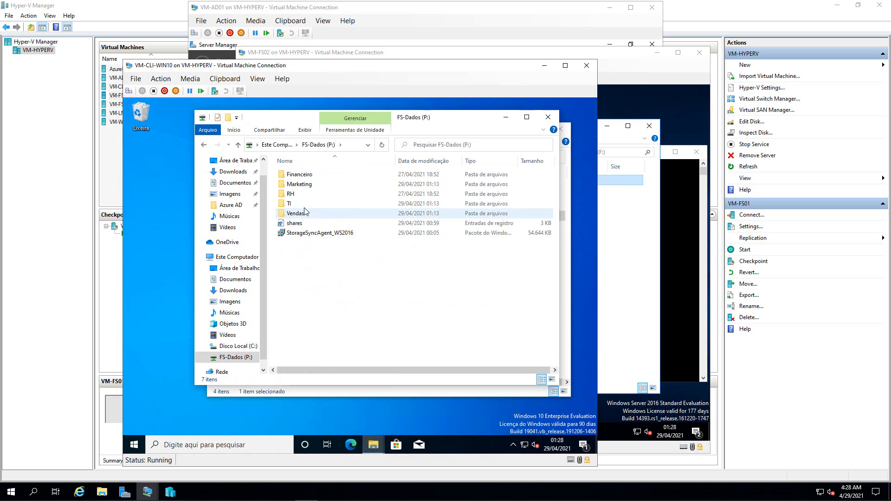
double_click(289, 204)
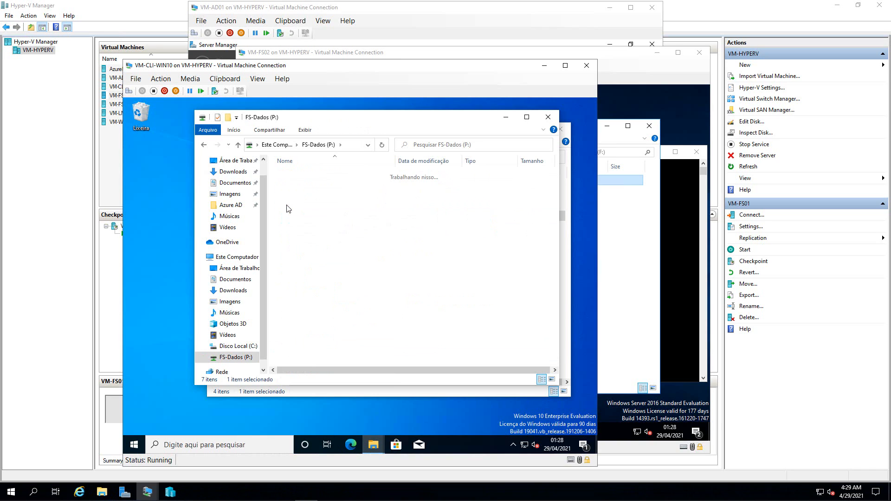
left_click(295, 187)
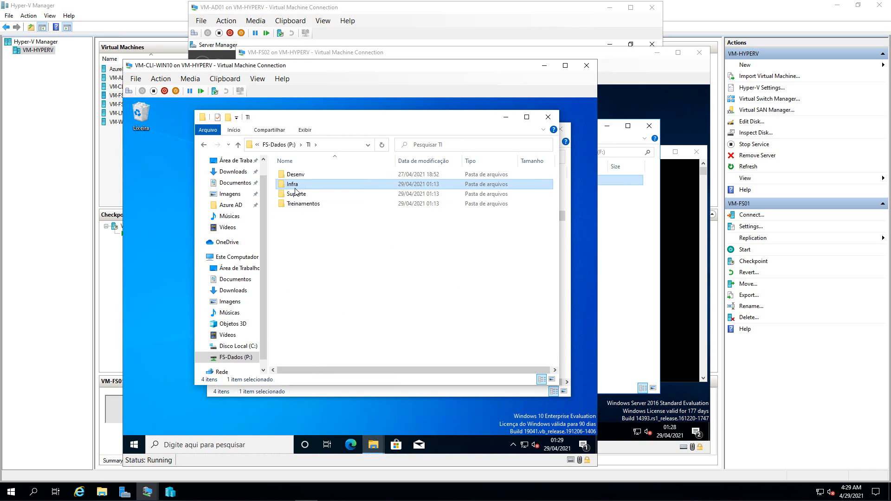
double_click(295, 185)
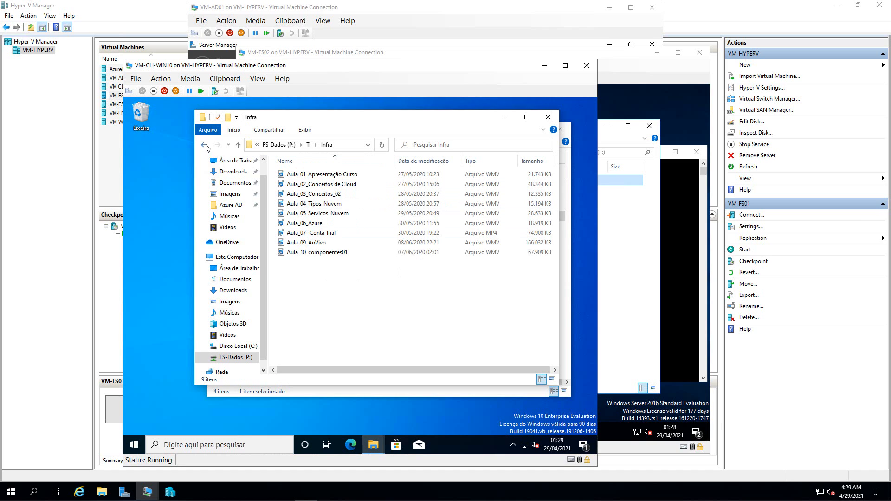
left_click(205, 146)
left_click(204, 145)
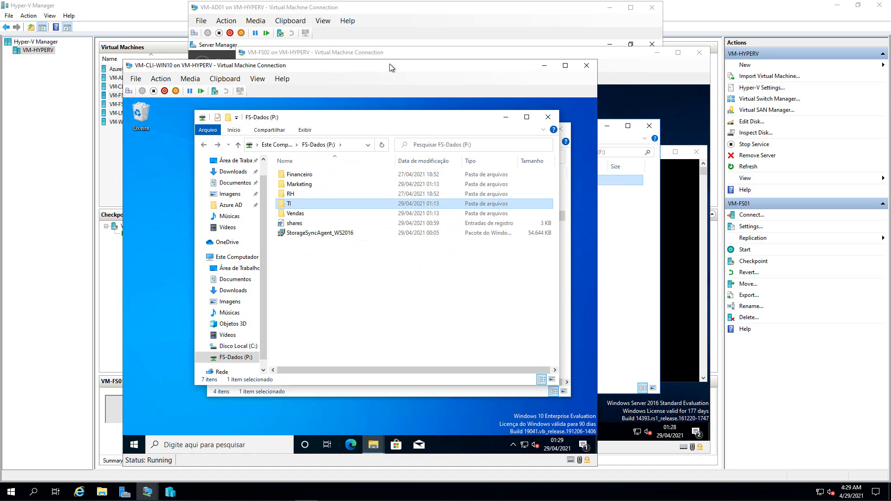
left_click_drag(391, 64, 364, 56)
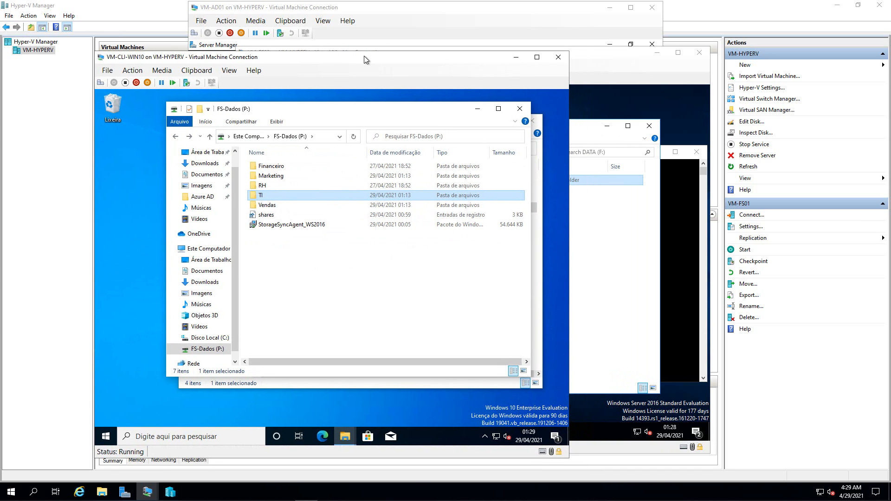